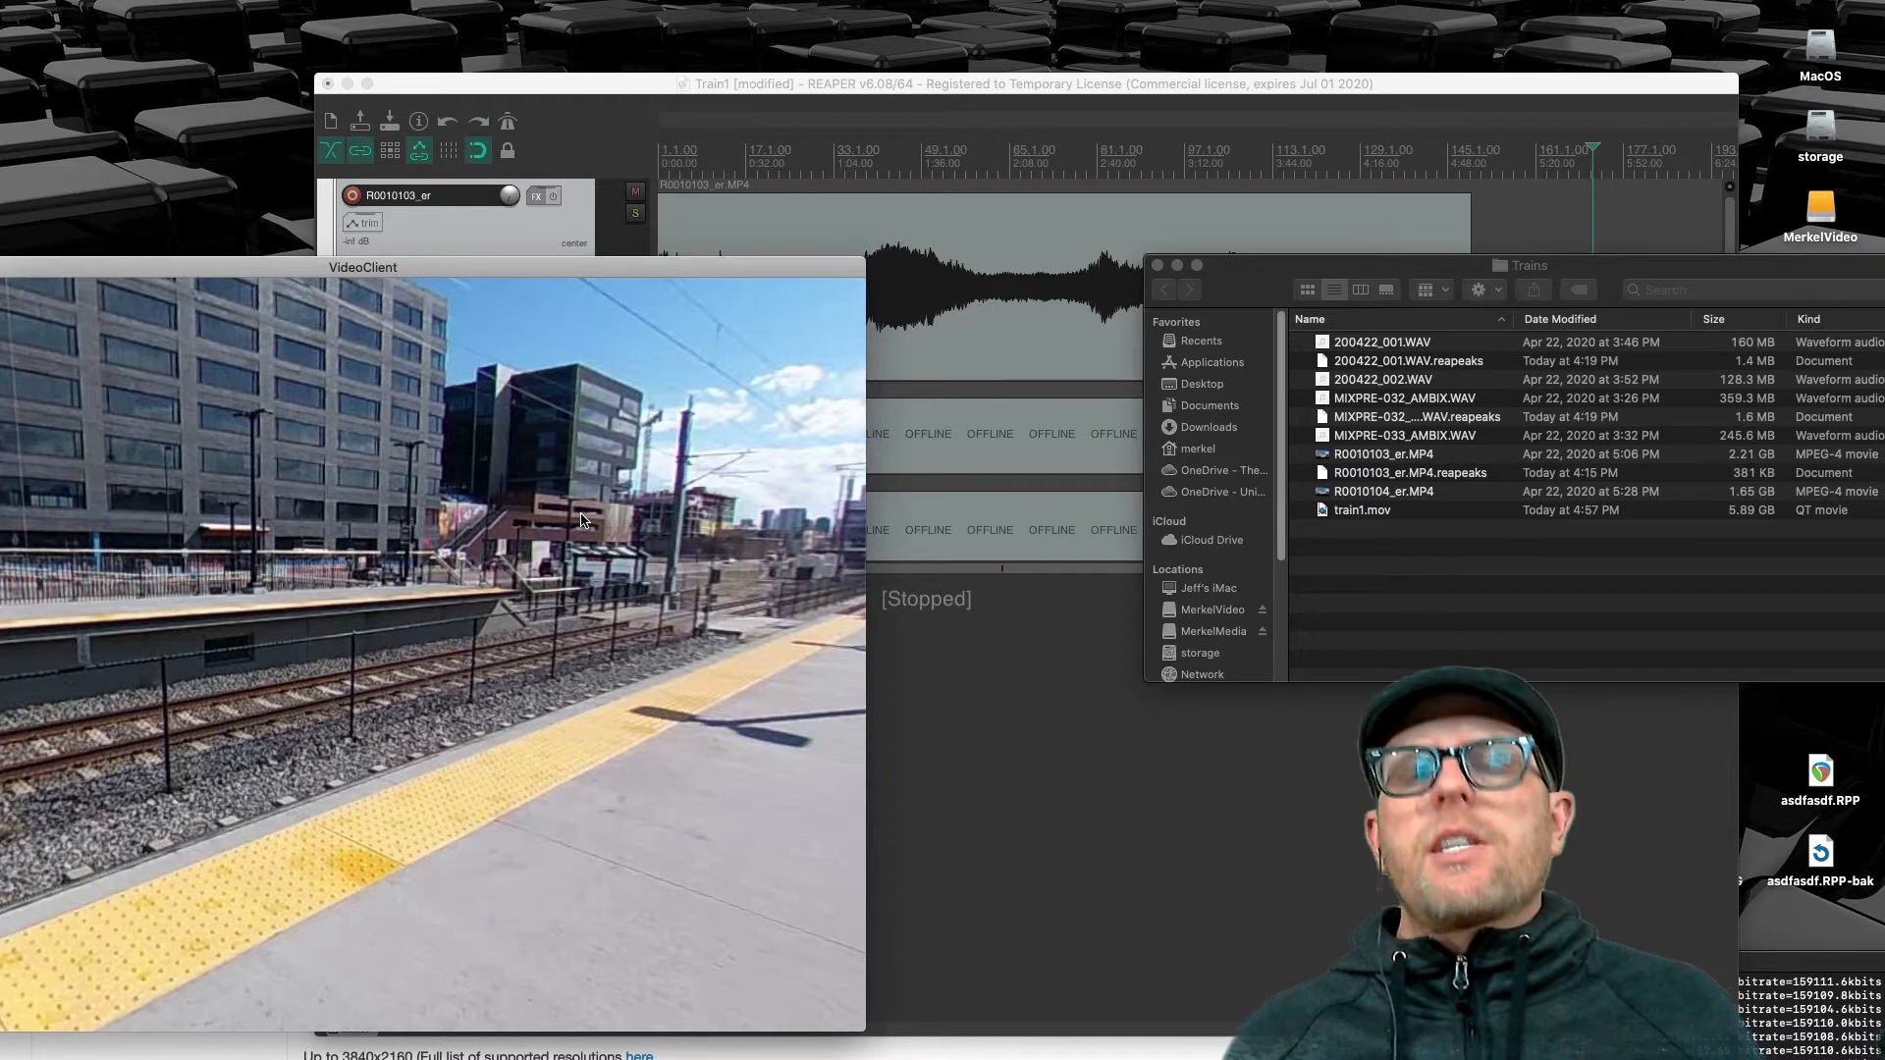
Bring the project window forward and play back the project briefly from about 1:36
left_click(1330, 87)
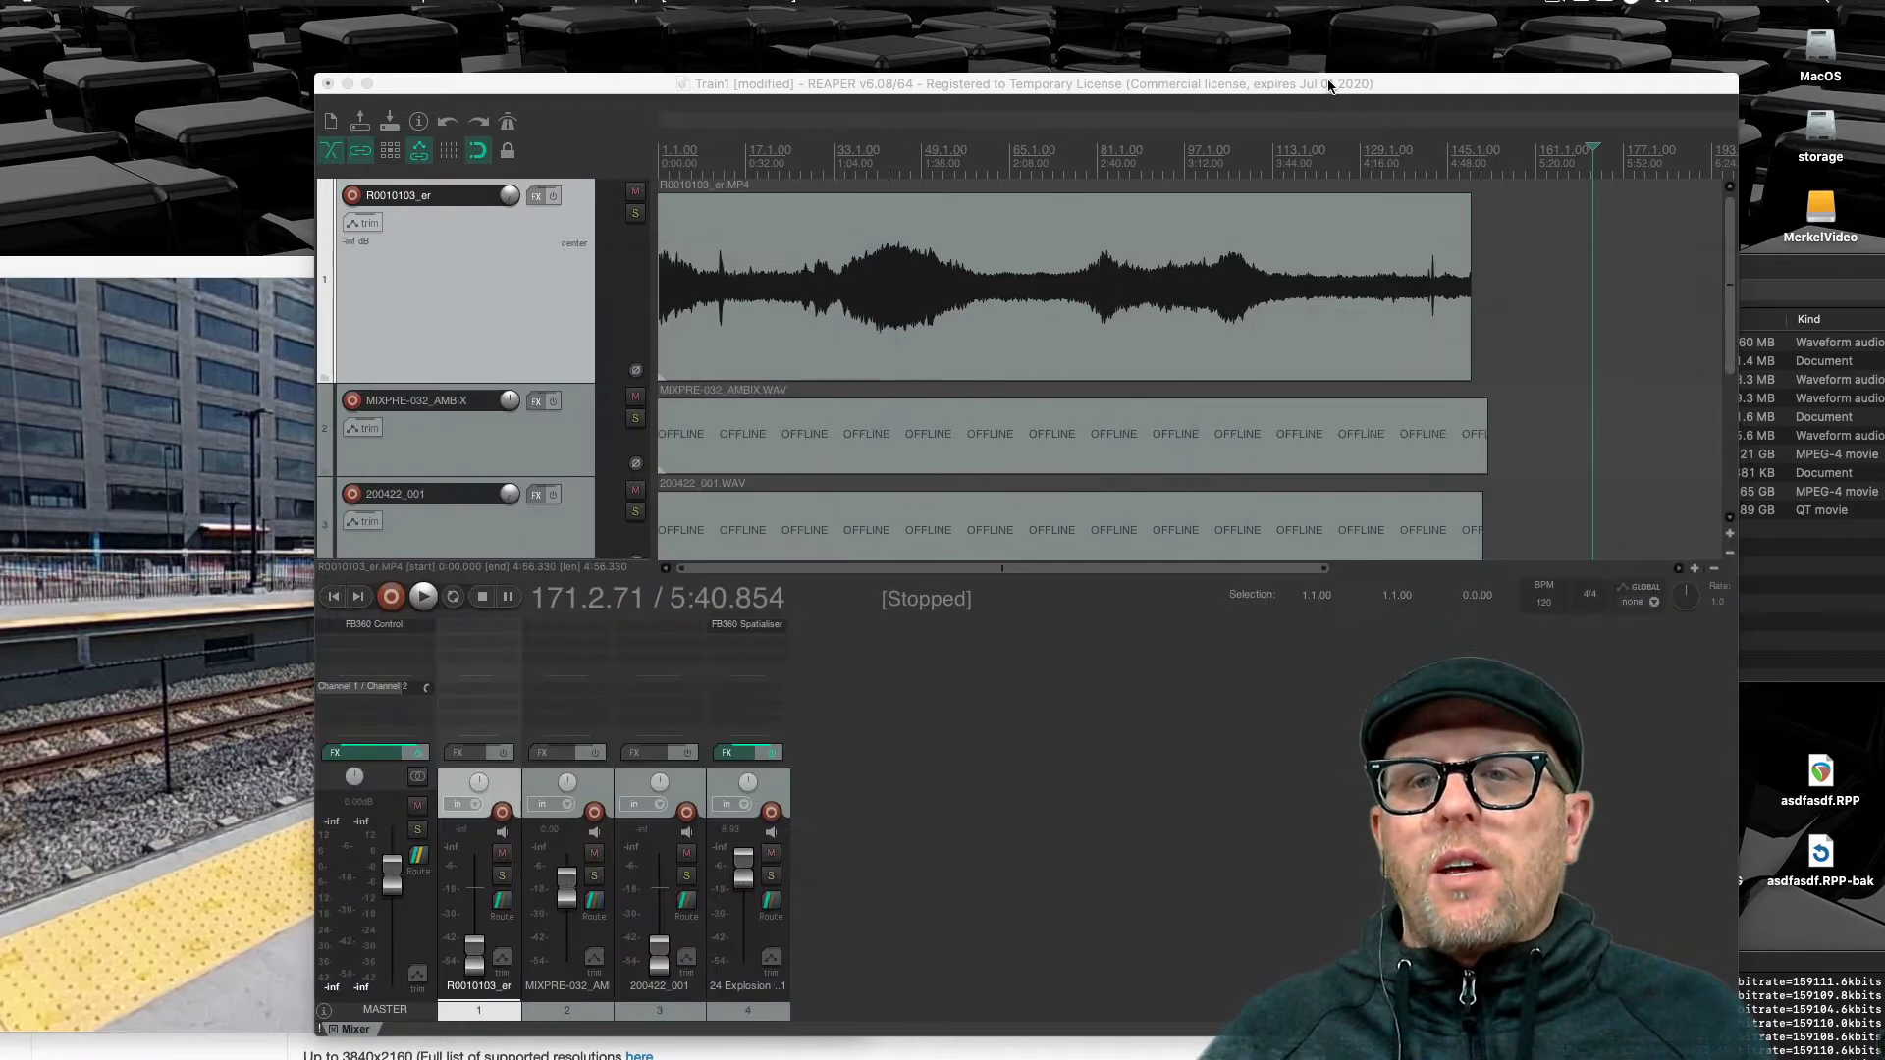
left_click(923, 394)
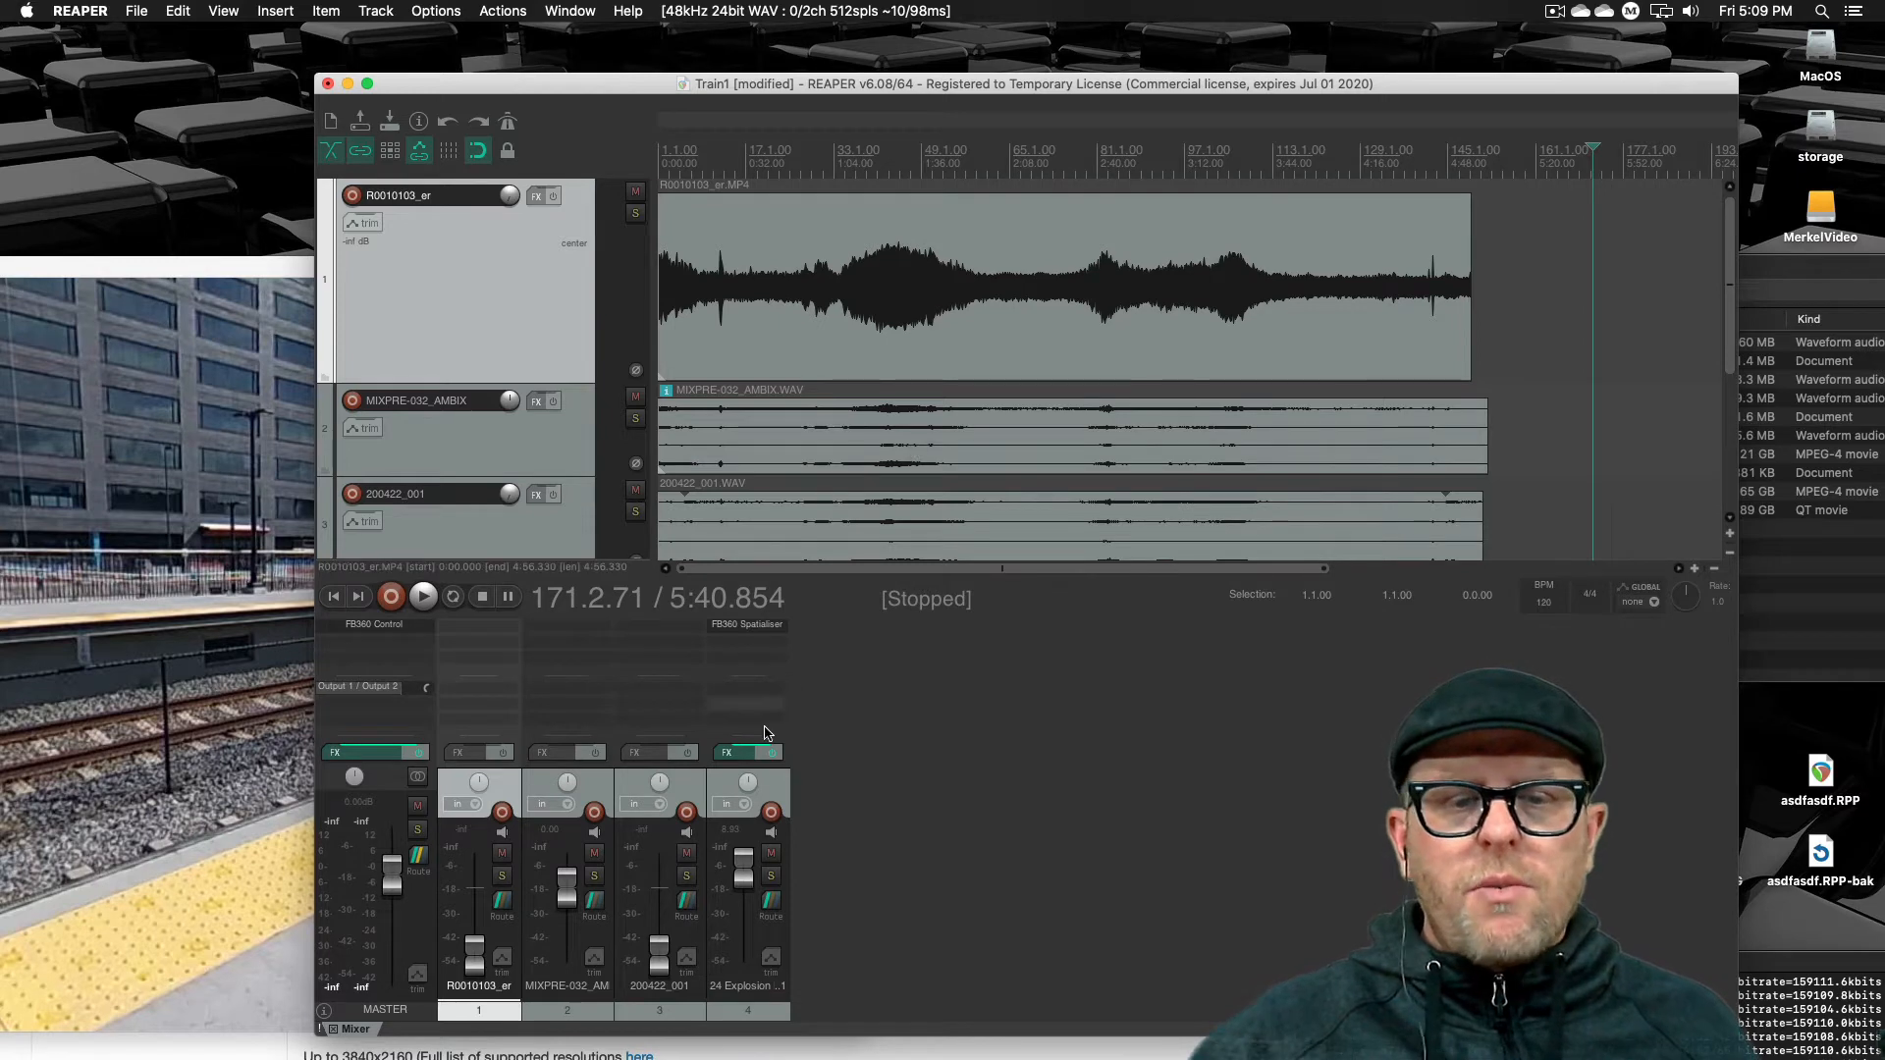
left_click(910, 152)
key("space")
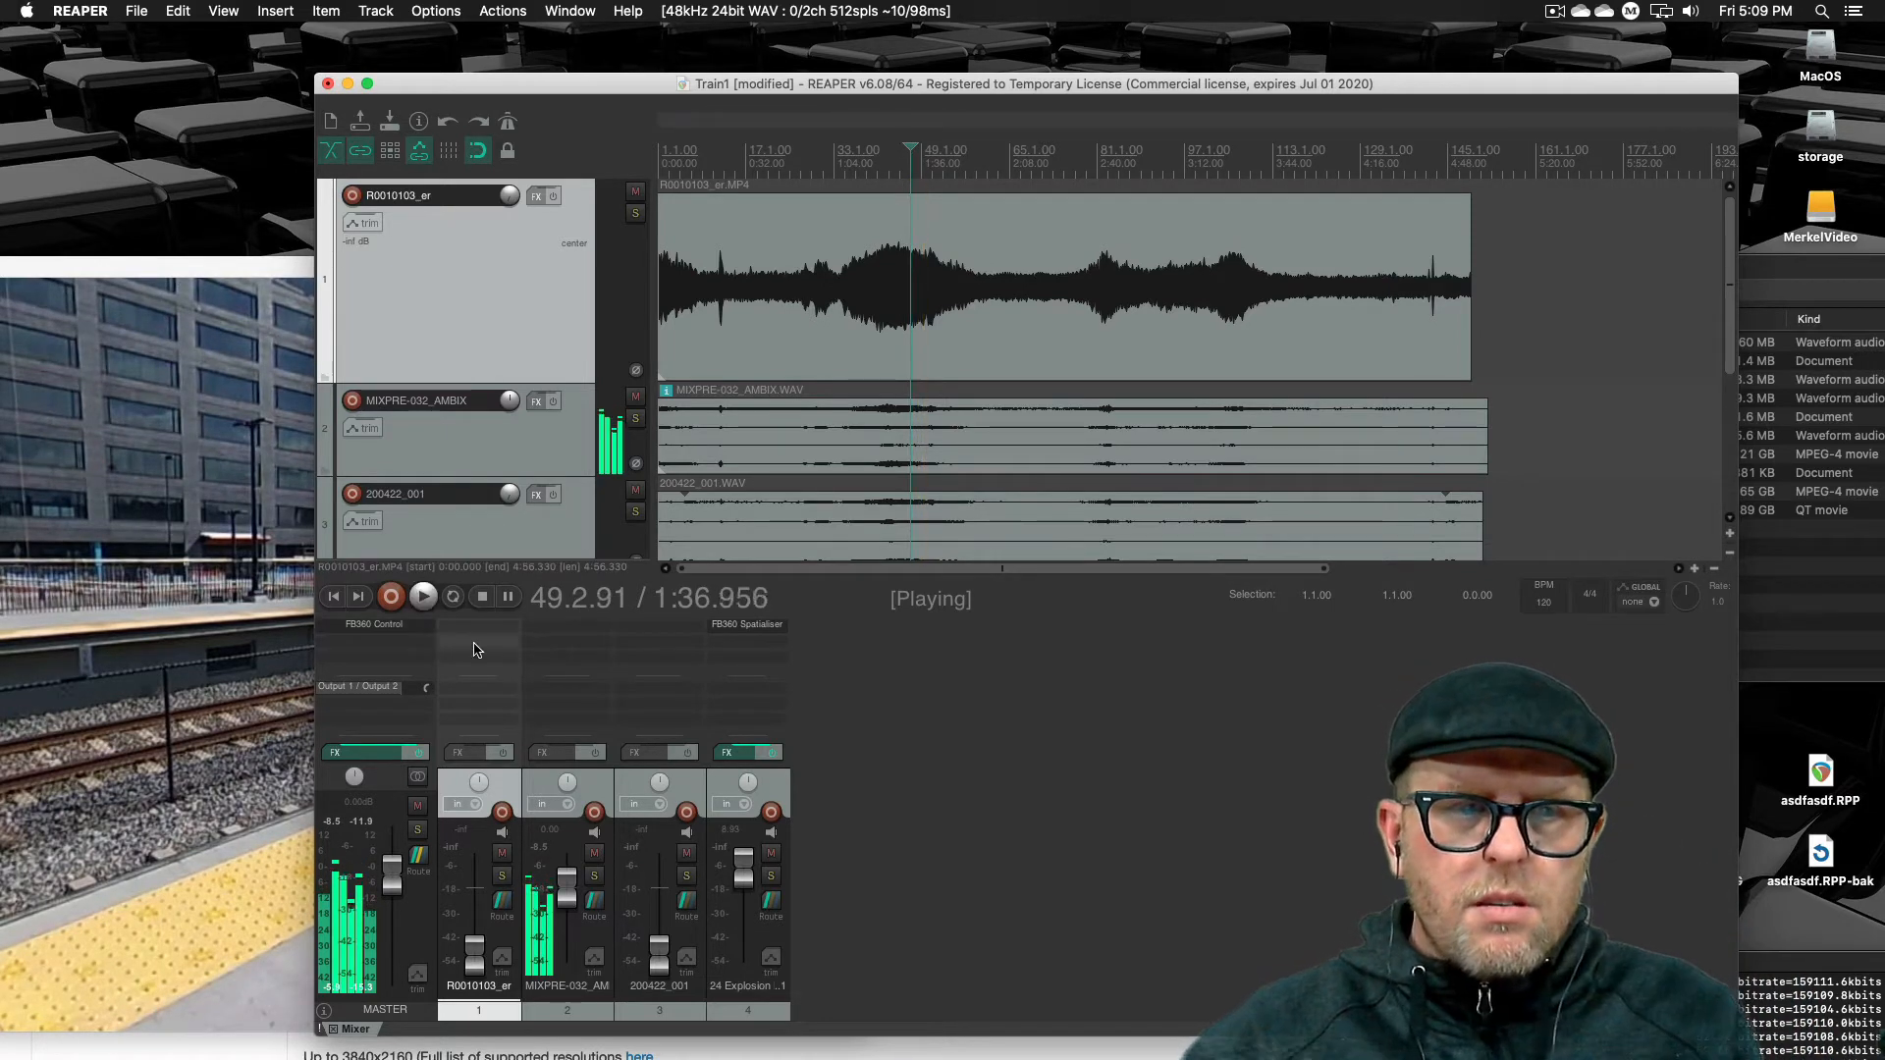
key("space")
Open the FB360 Control plugin on the master, review its settings down to Decode Binaural, and close it
left_click(374, 625)
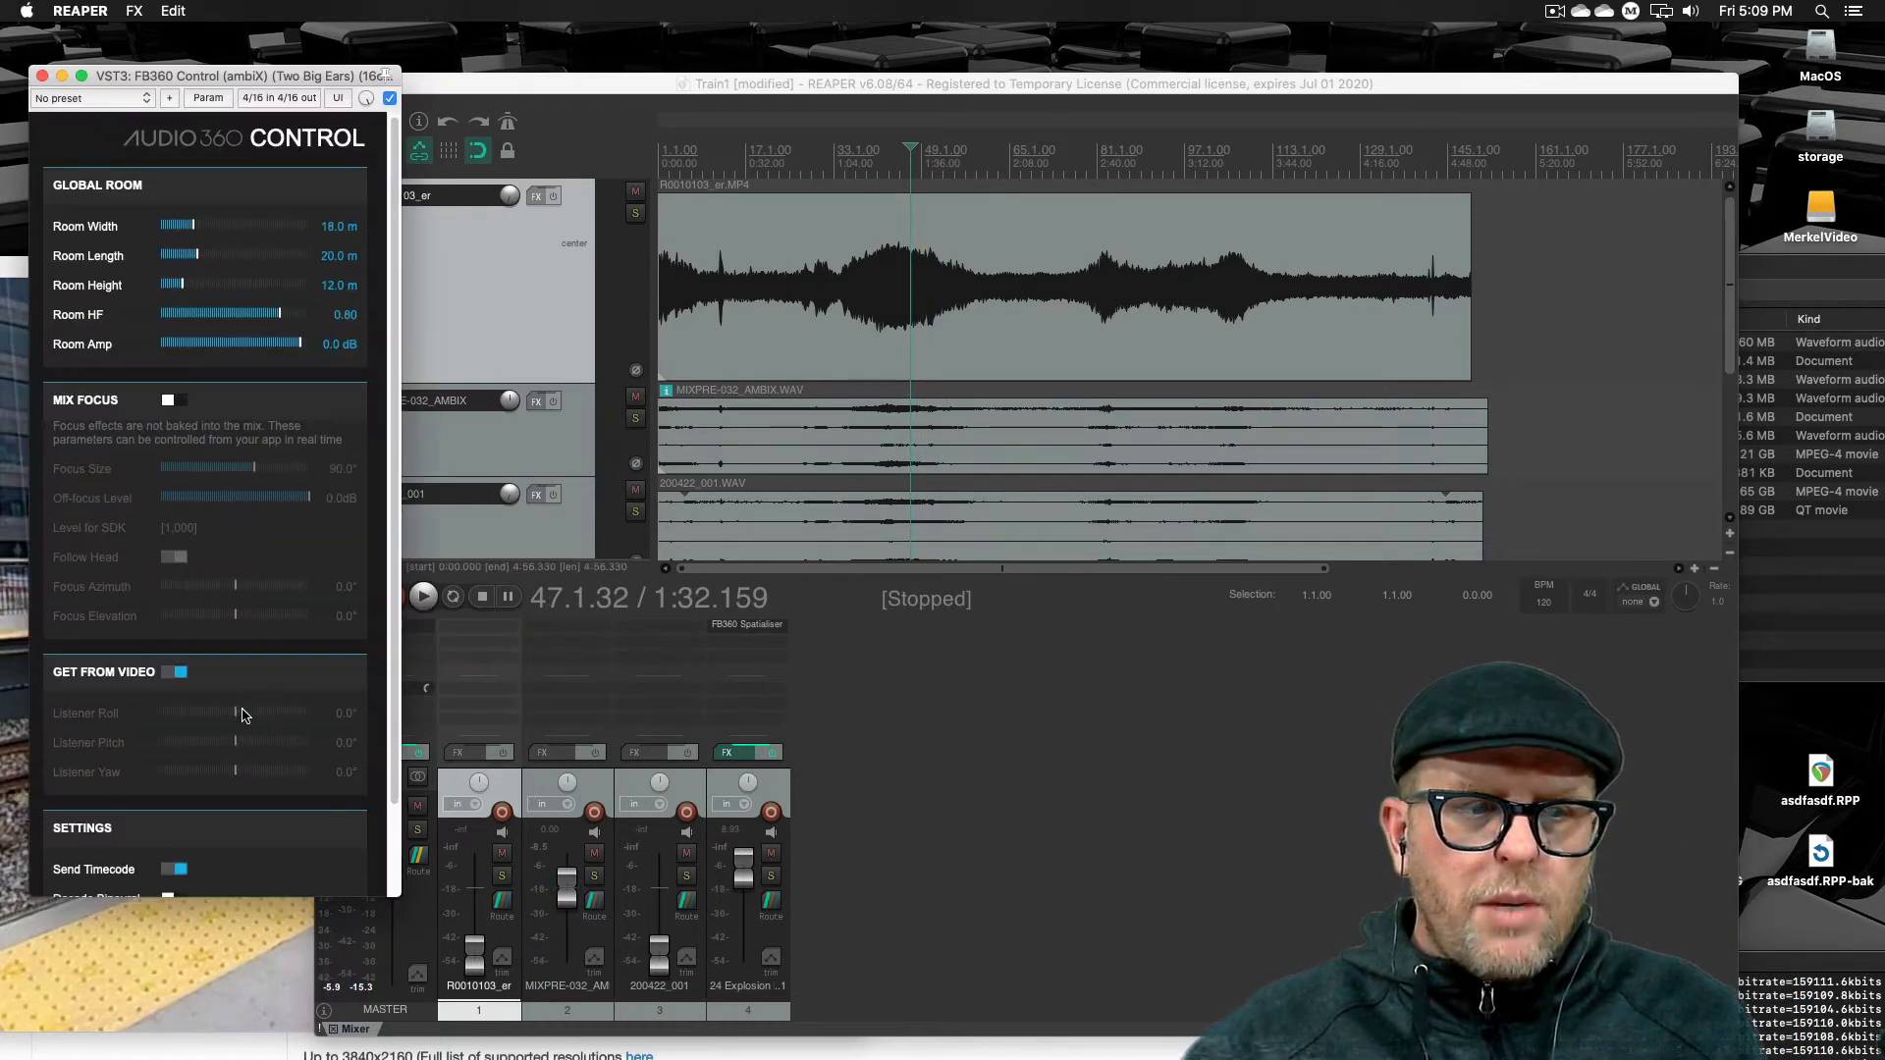
scroll(245, 715, "down", 3)
left_click(169, 796)
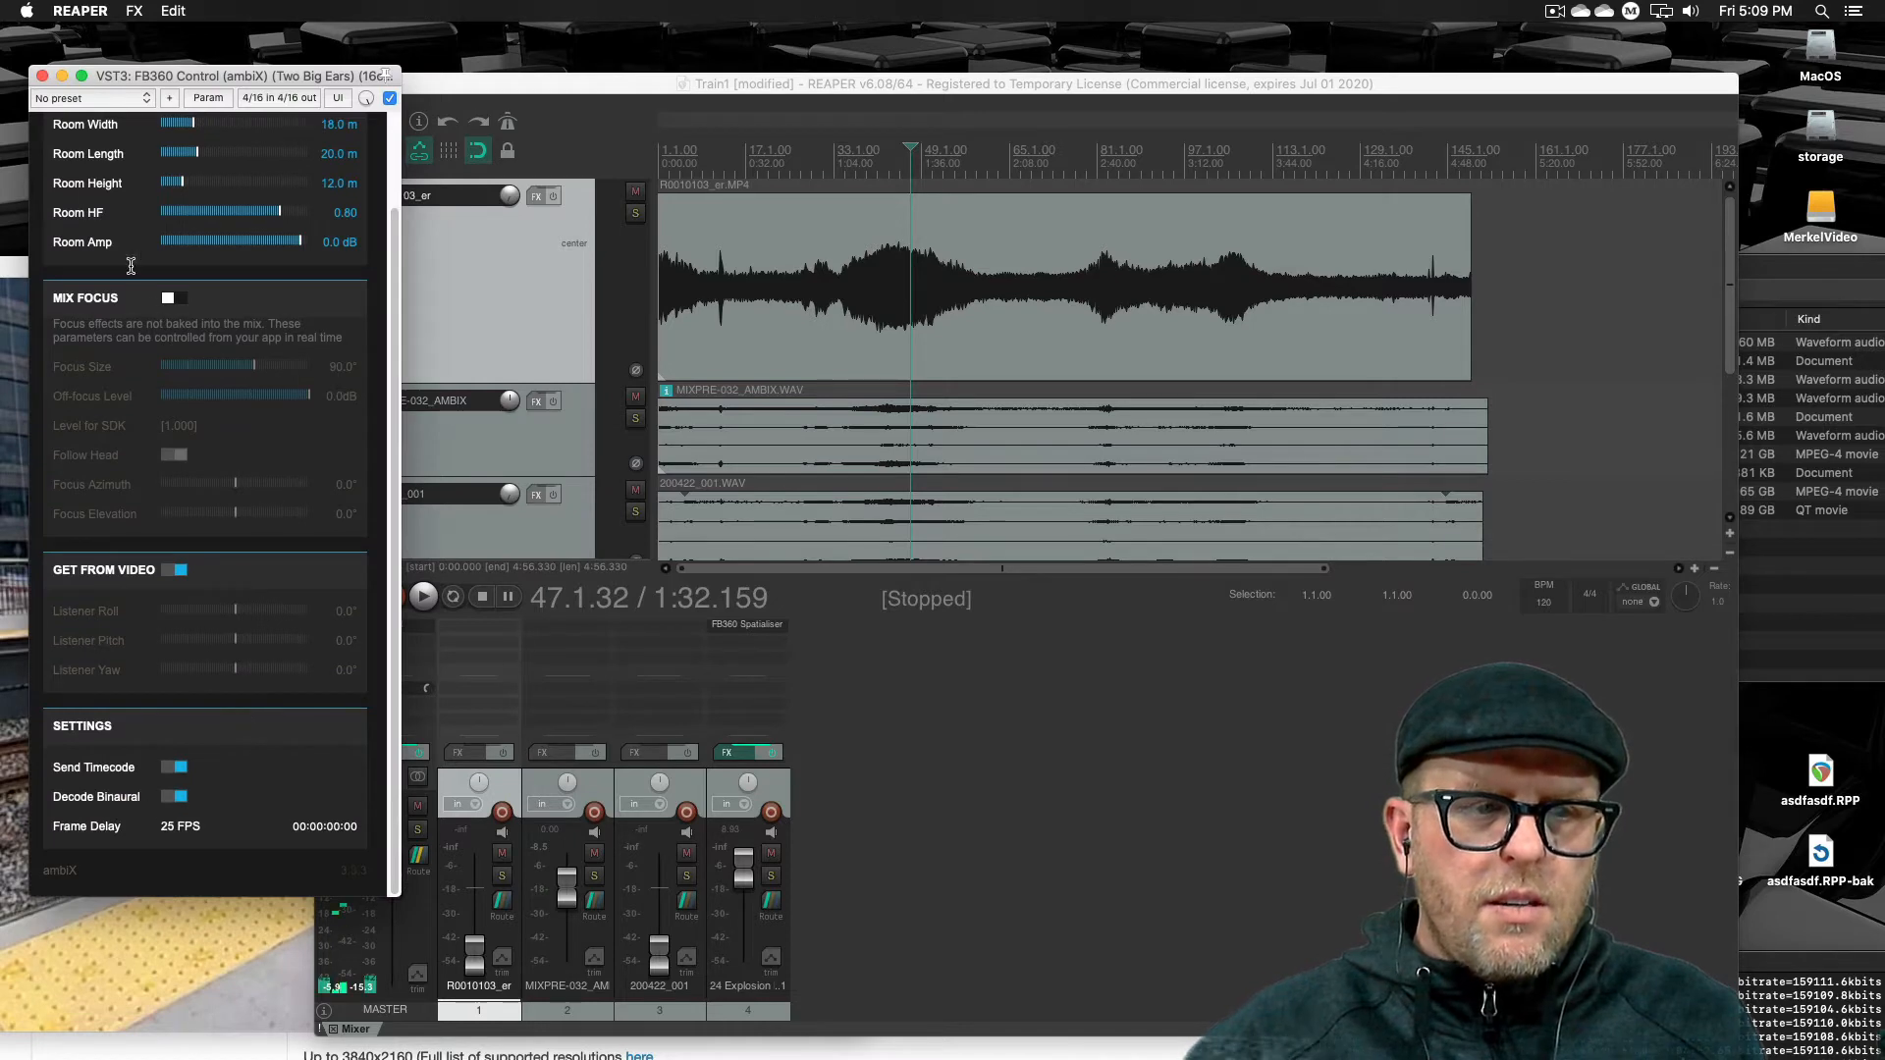
left_click(41, 75)
Play back the project twice briefly to audition the spatial mix
key("space")
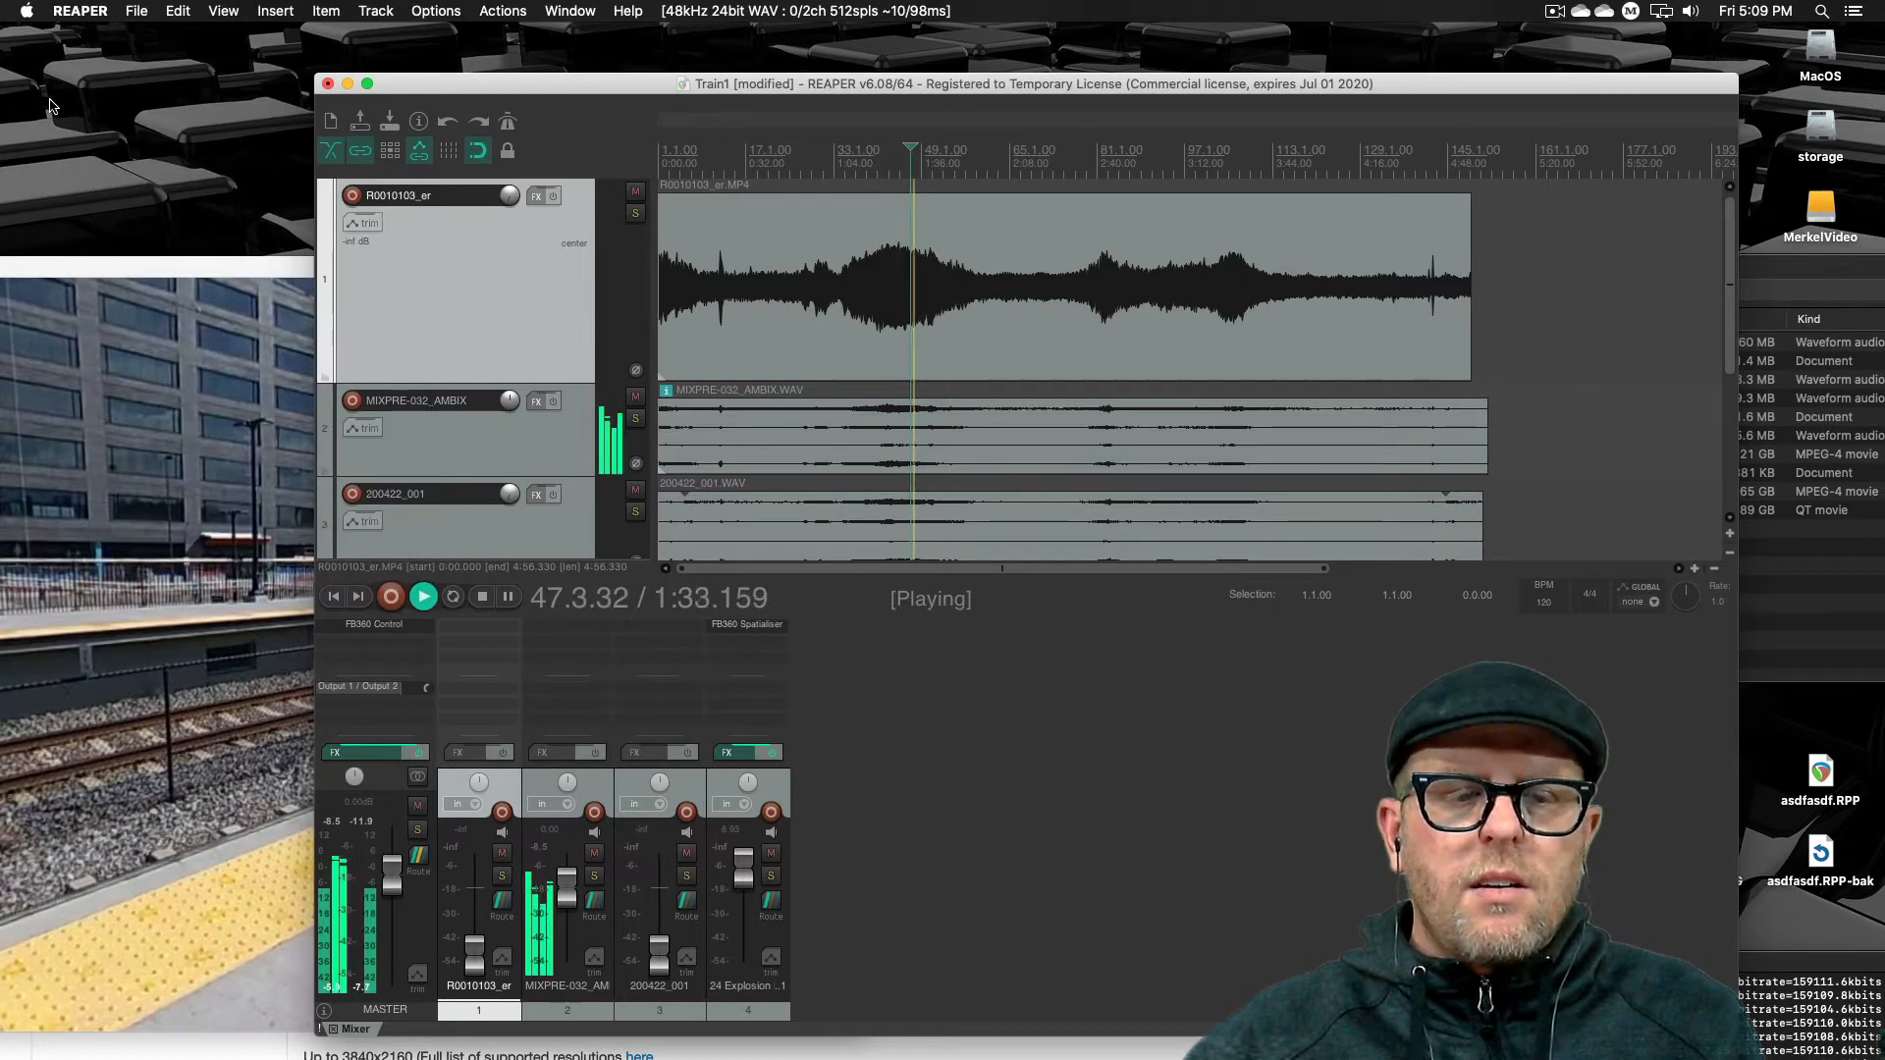
key("space")
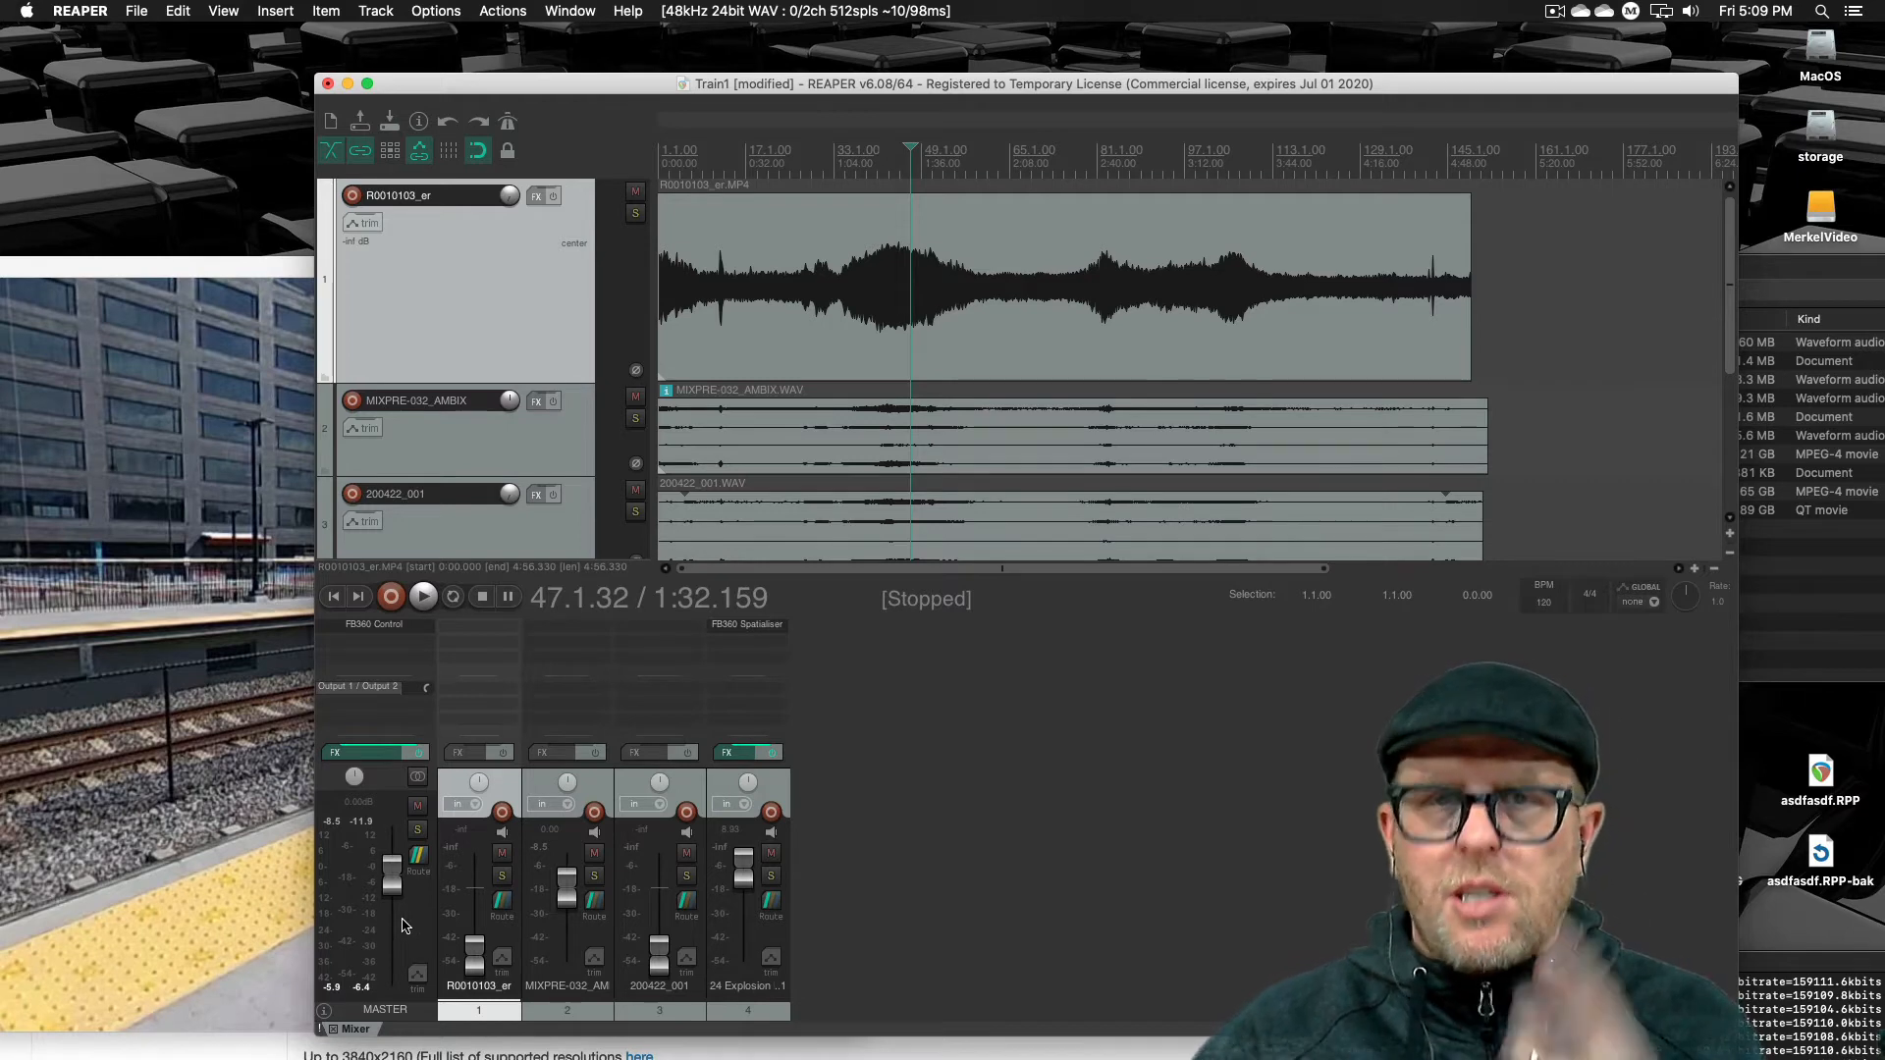
left_click(999, 933)
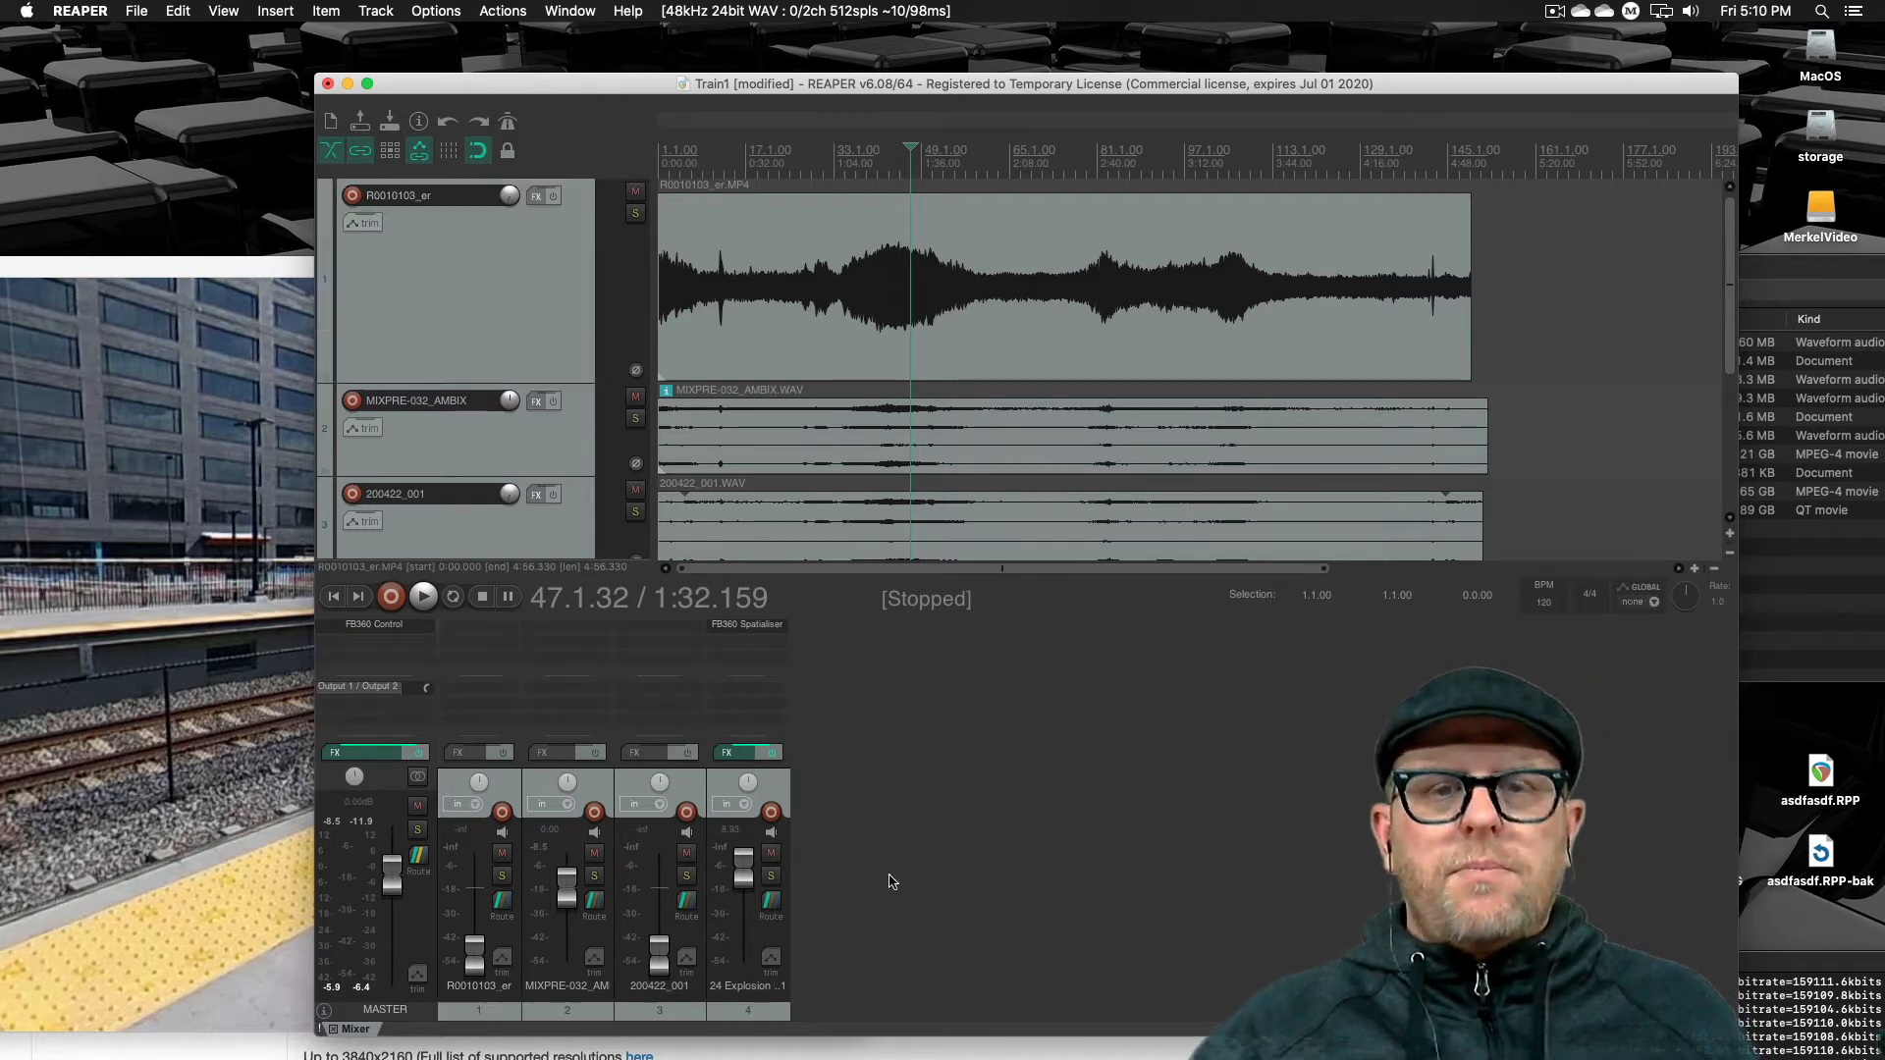
key("space")
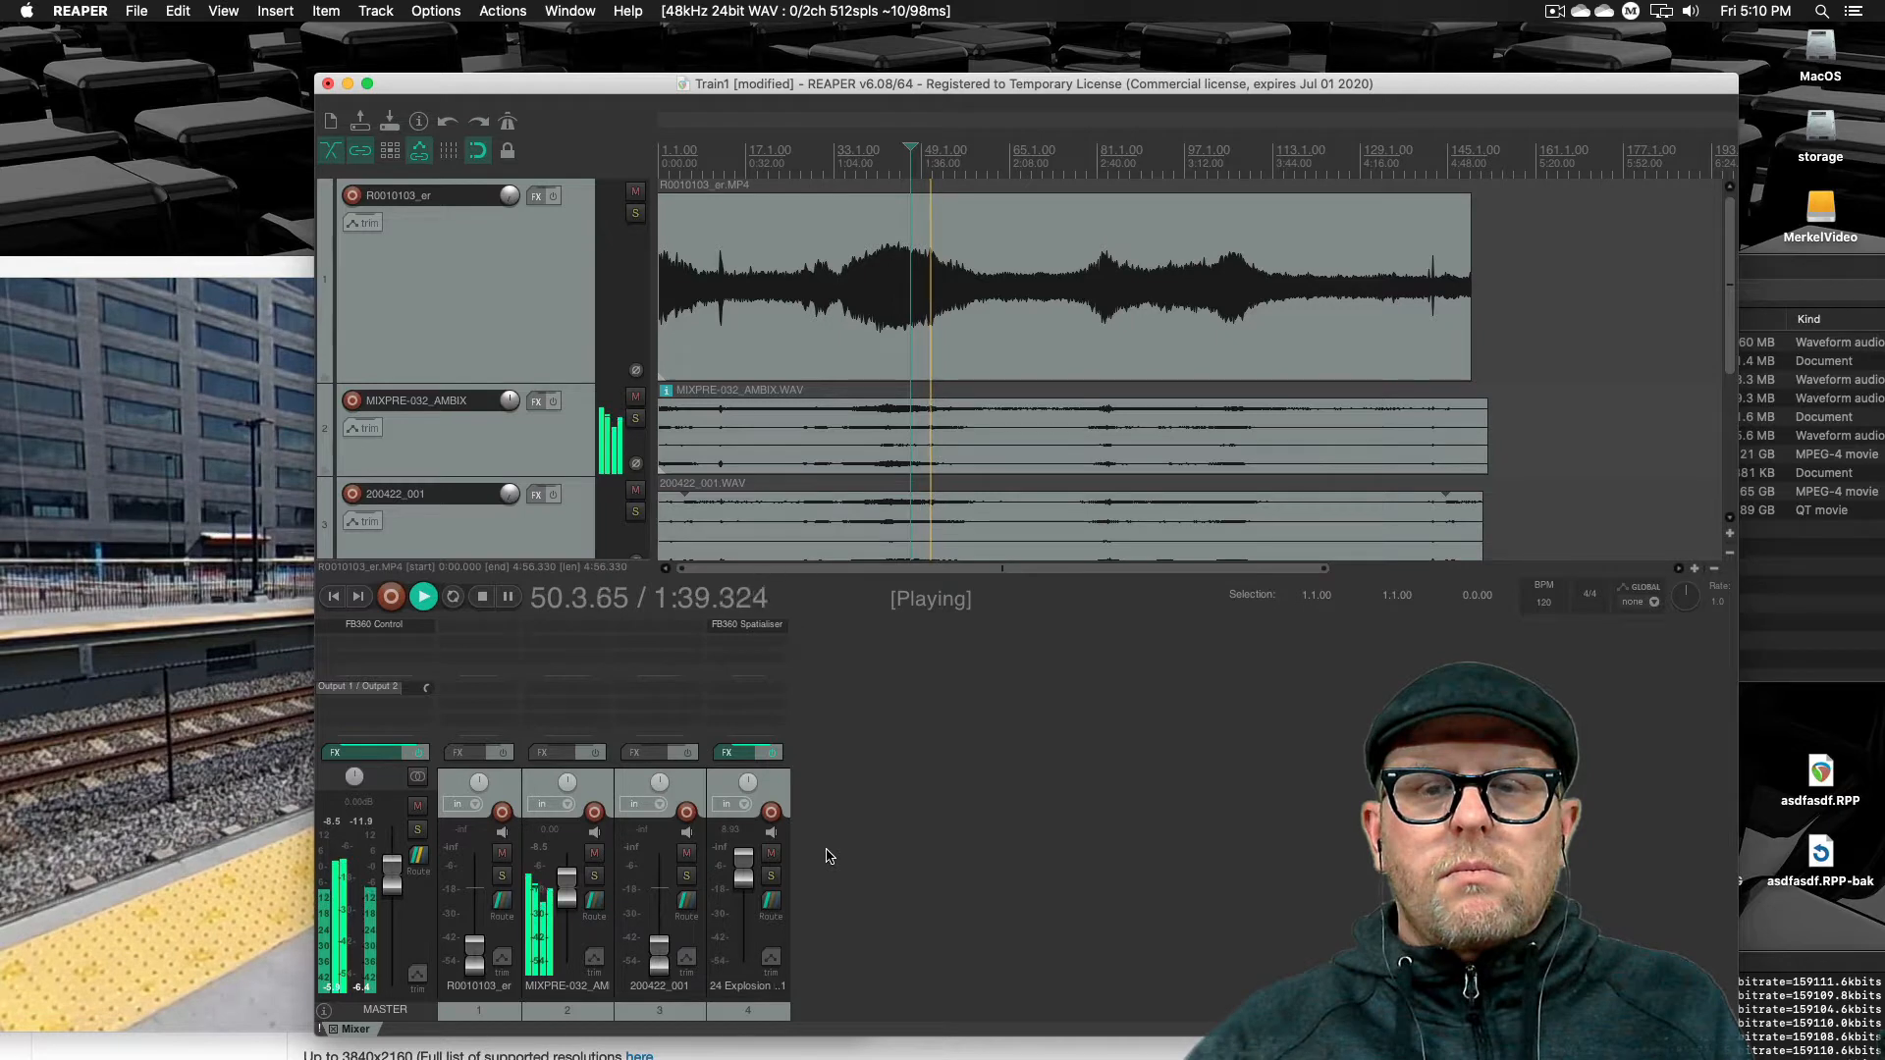
key("space")
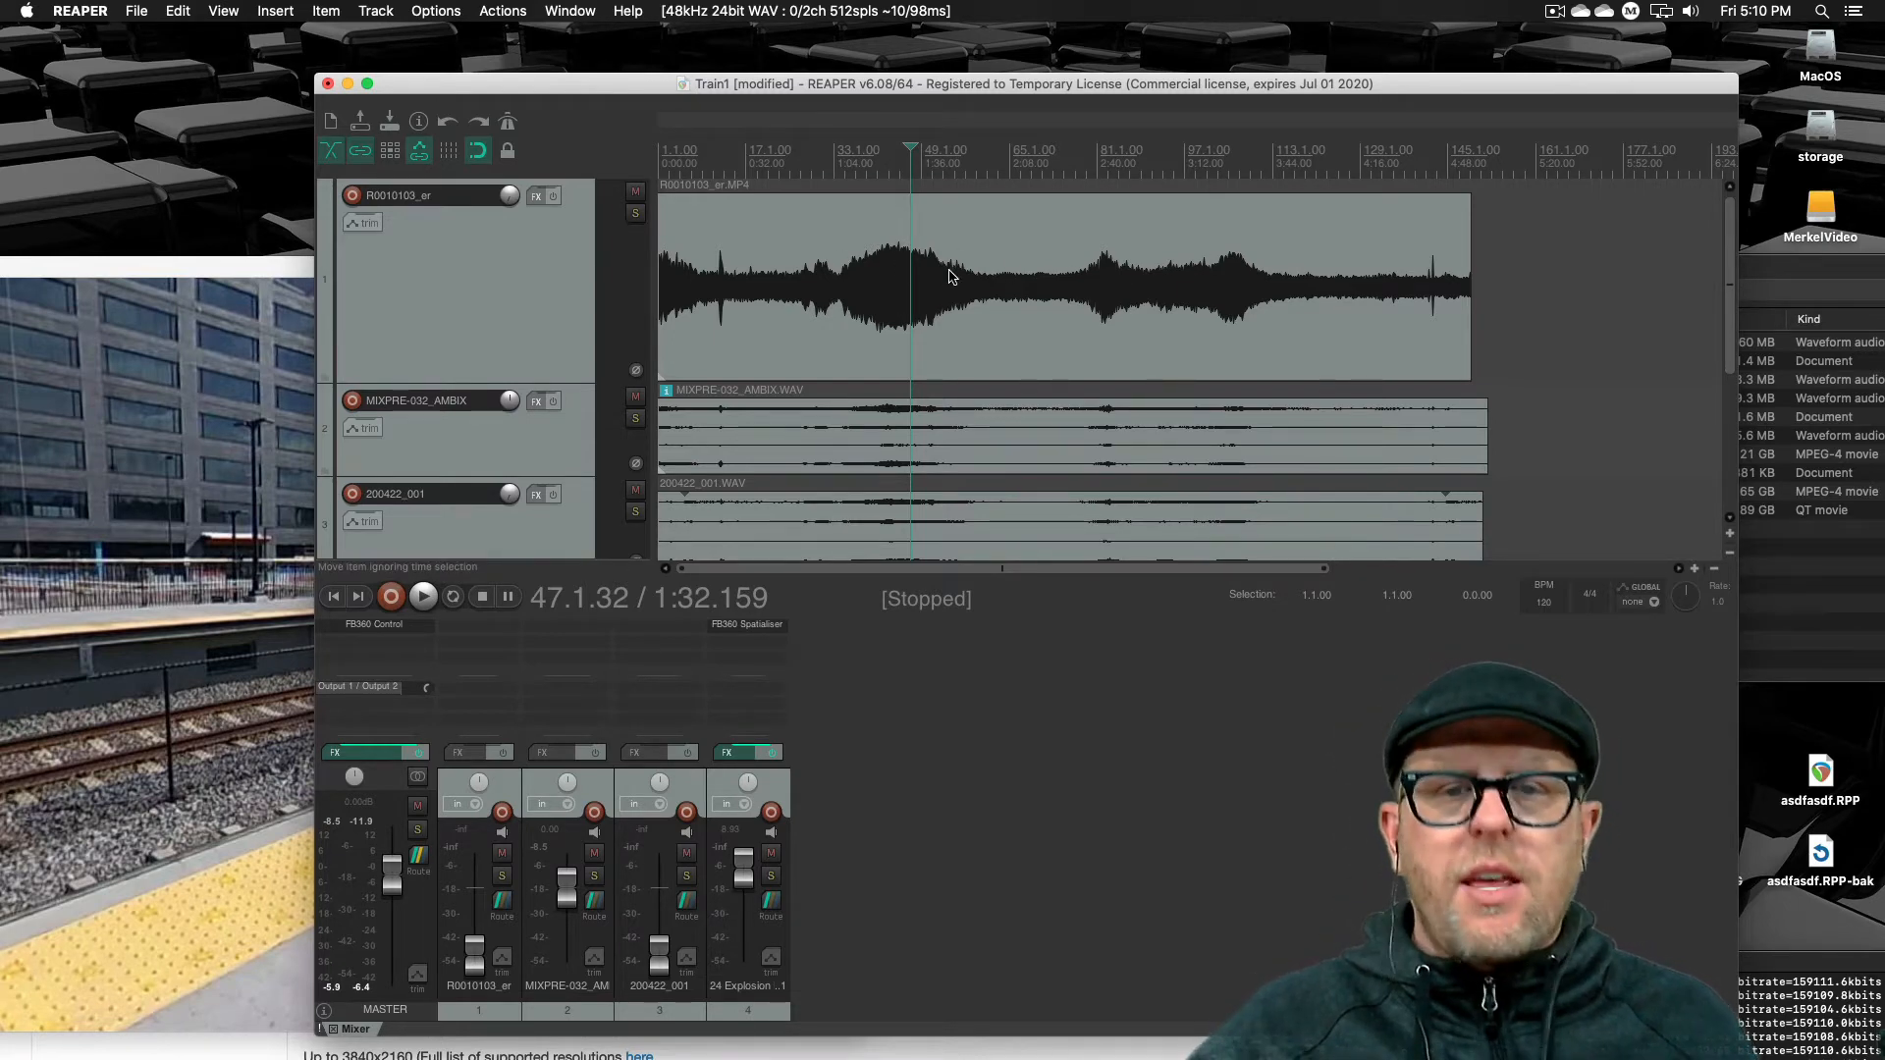
Try to nudge the video item slightly later on its track, and undo the move
left_click(896, 272)
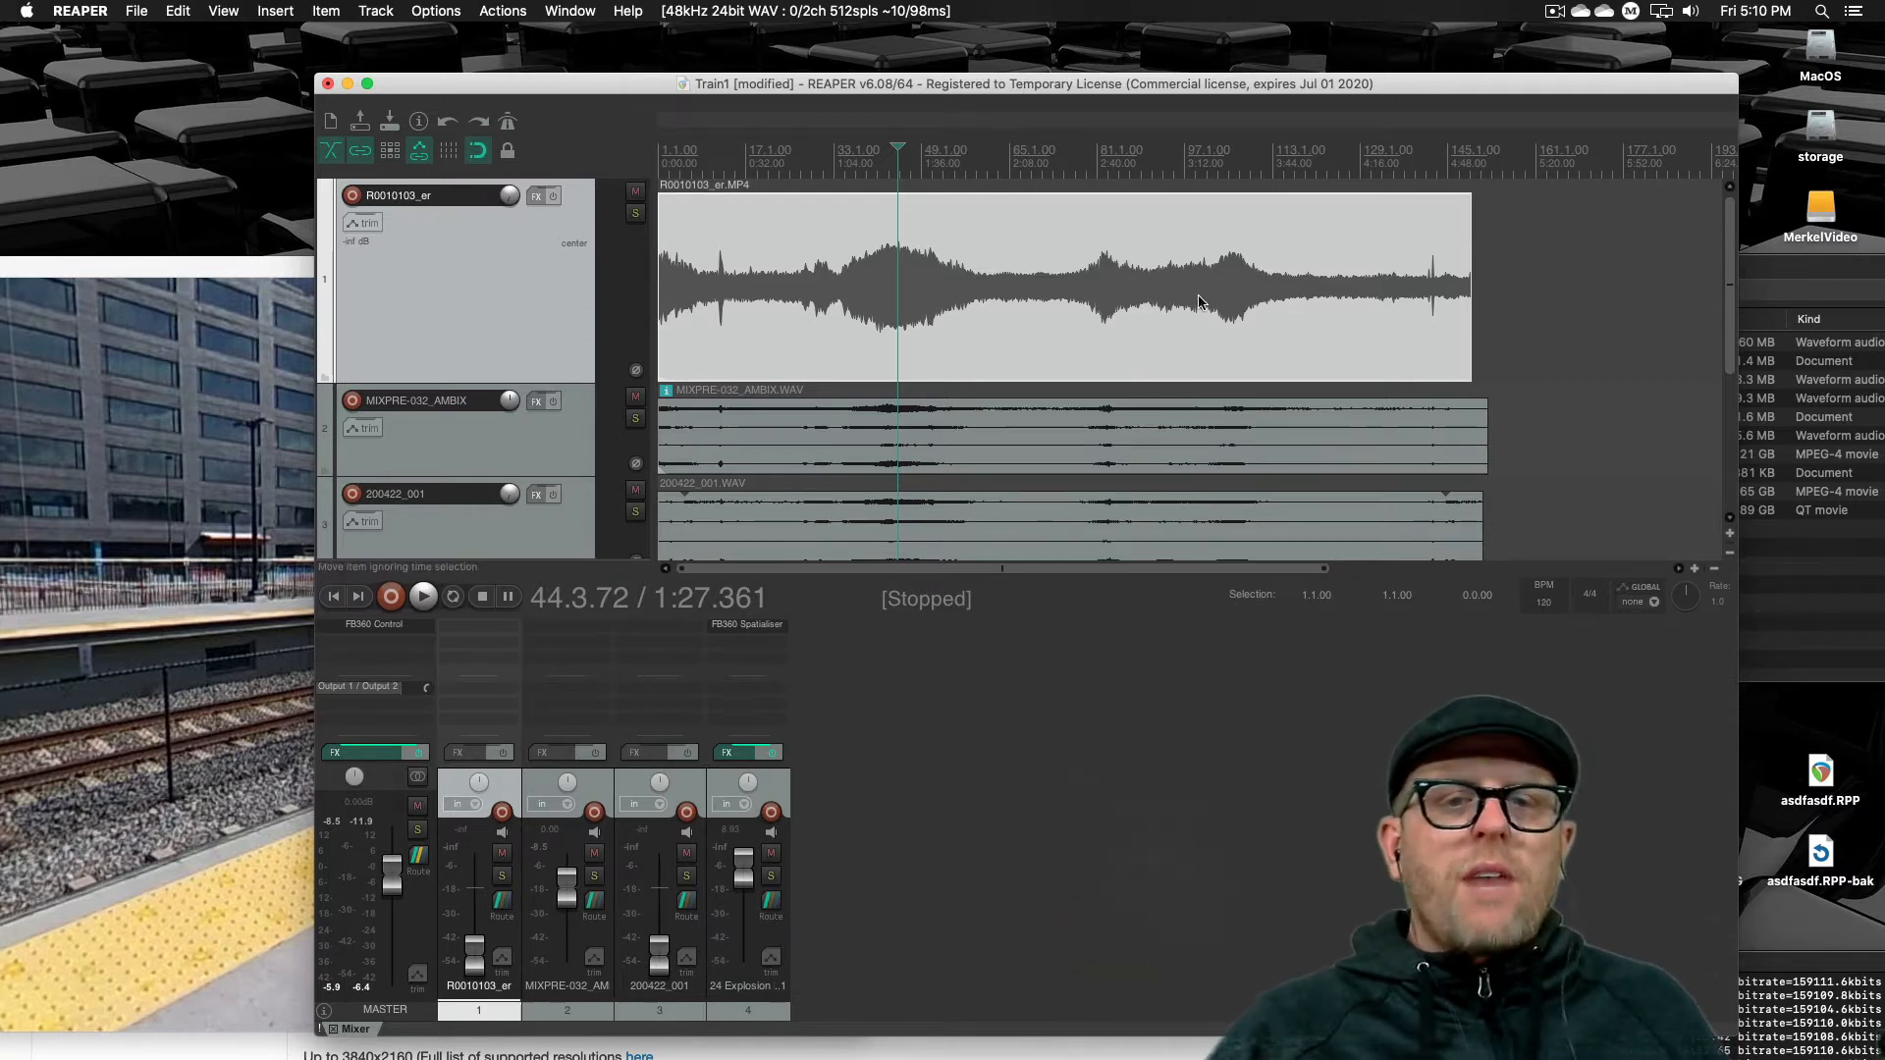
left_click_drag(1191, 316, 1214, 322)
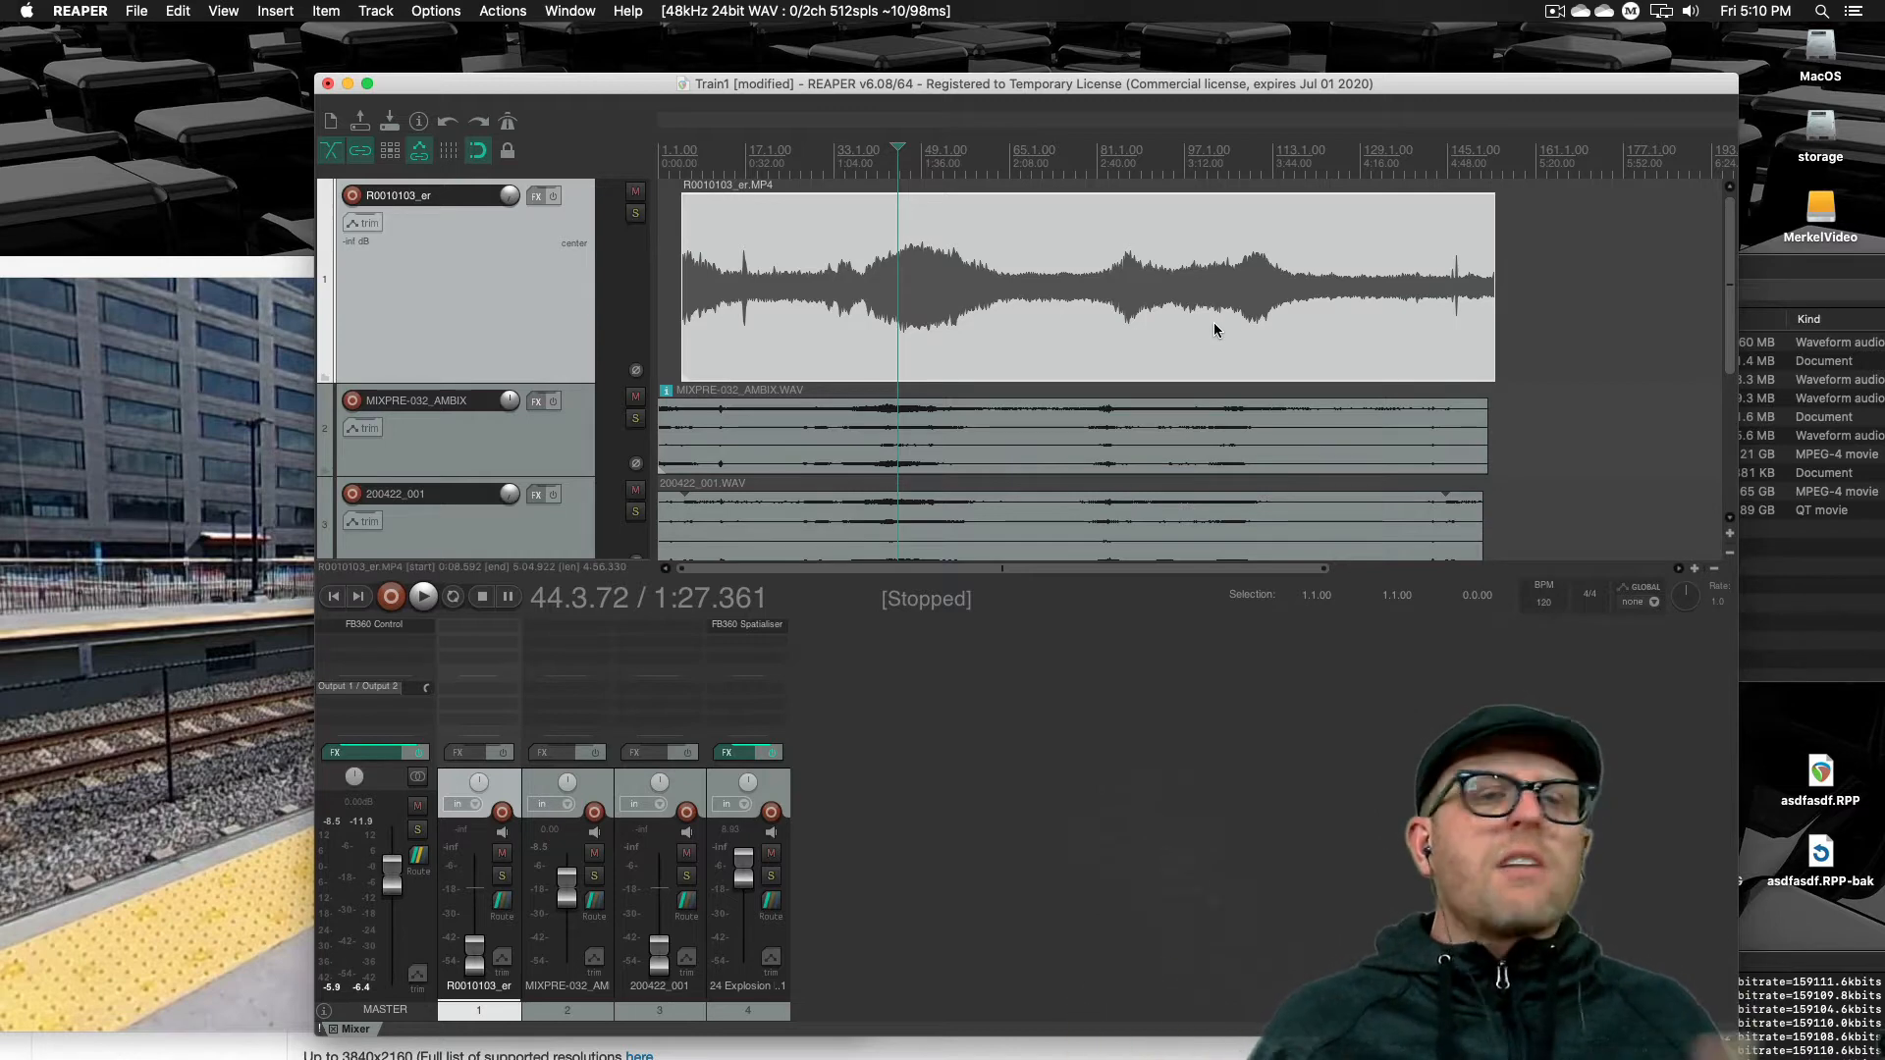
key("super+z")
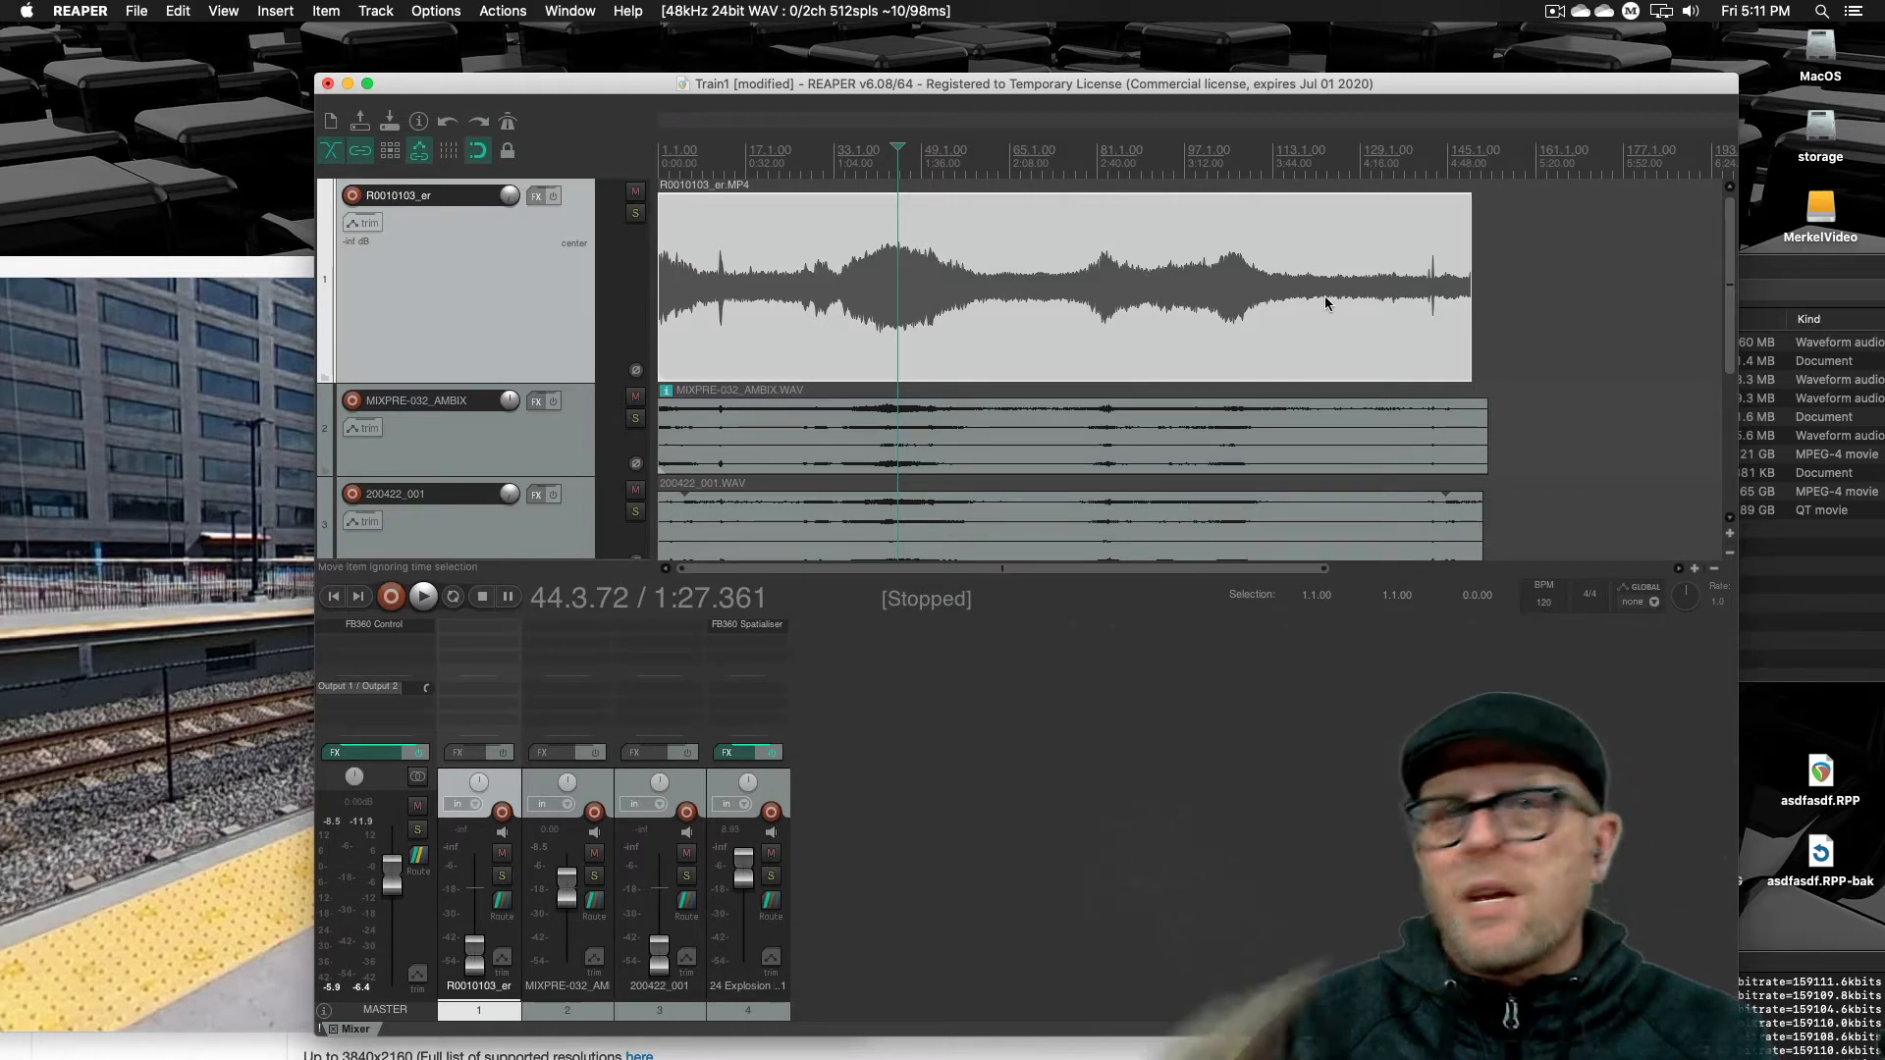
double_click(1451, 162)
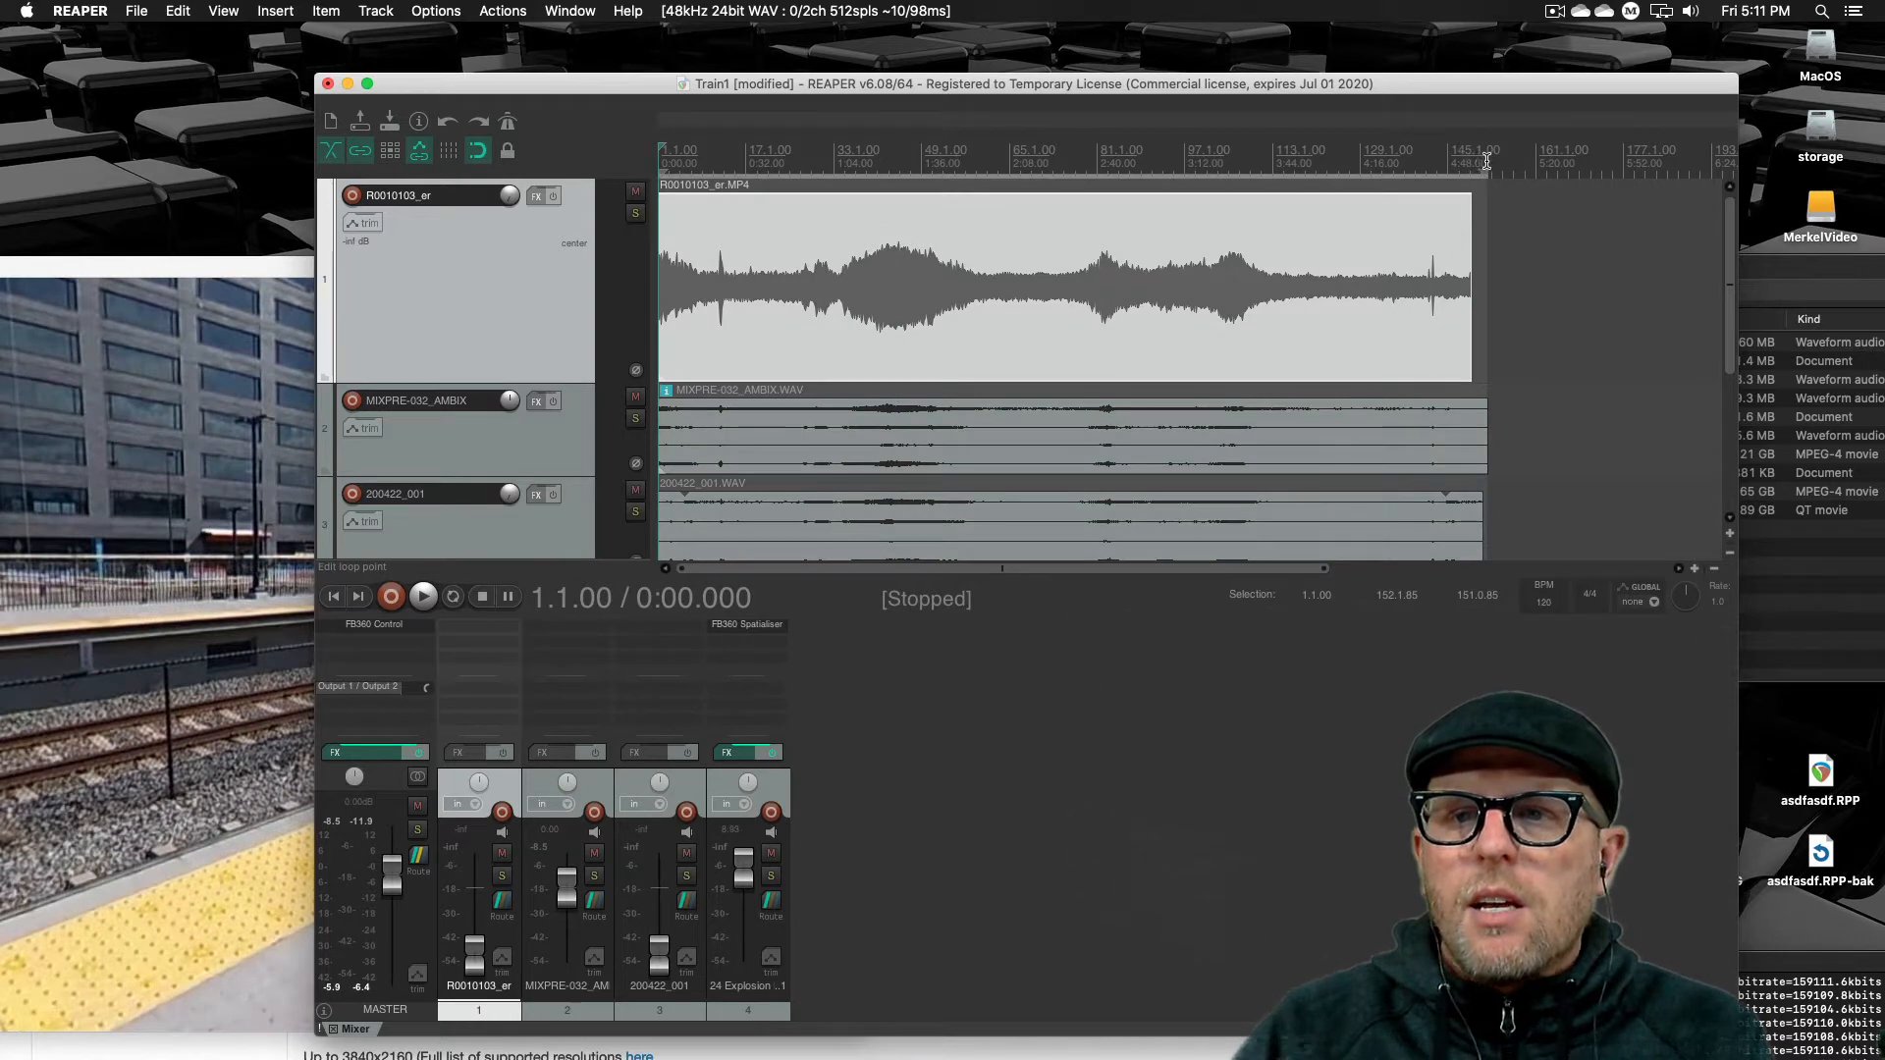
key("Escape")
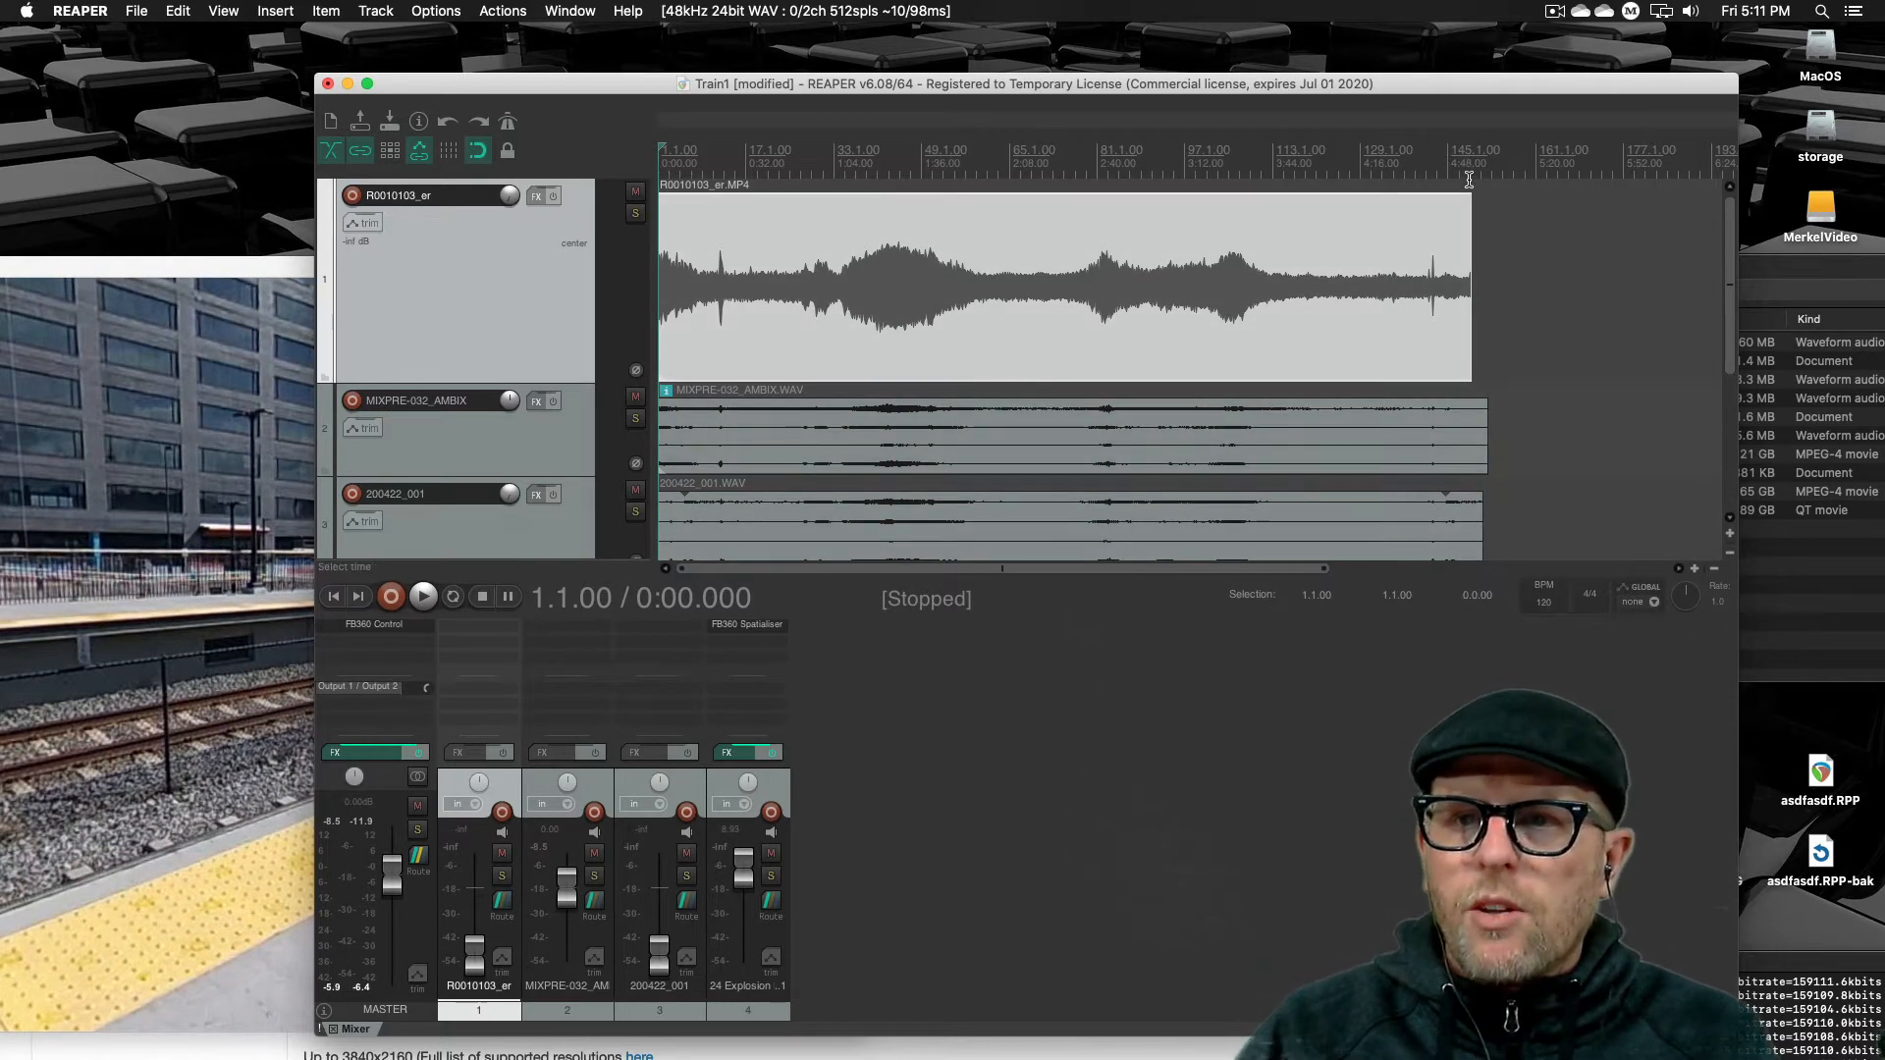
left_click(1471, 185)
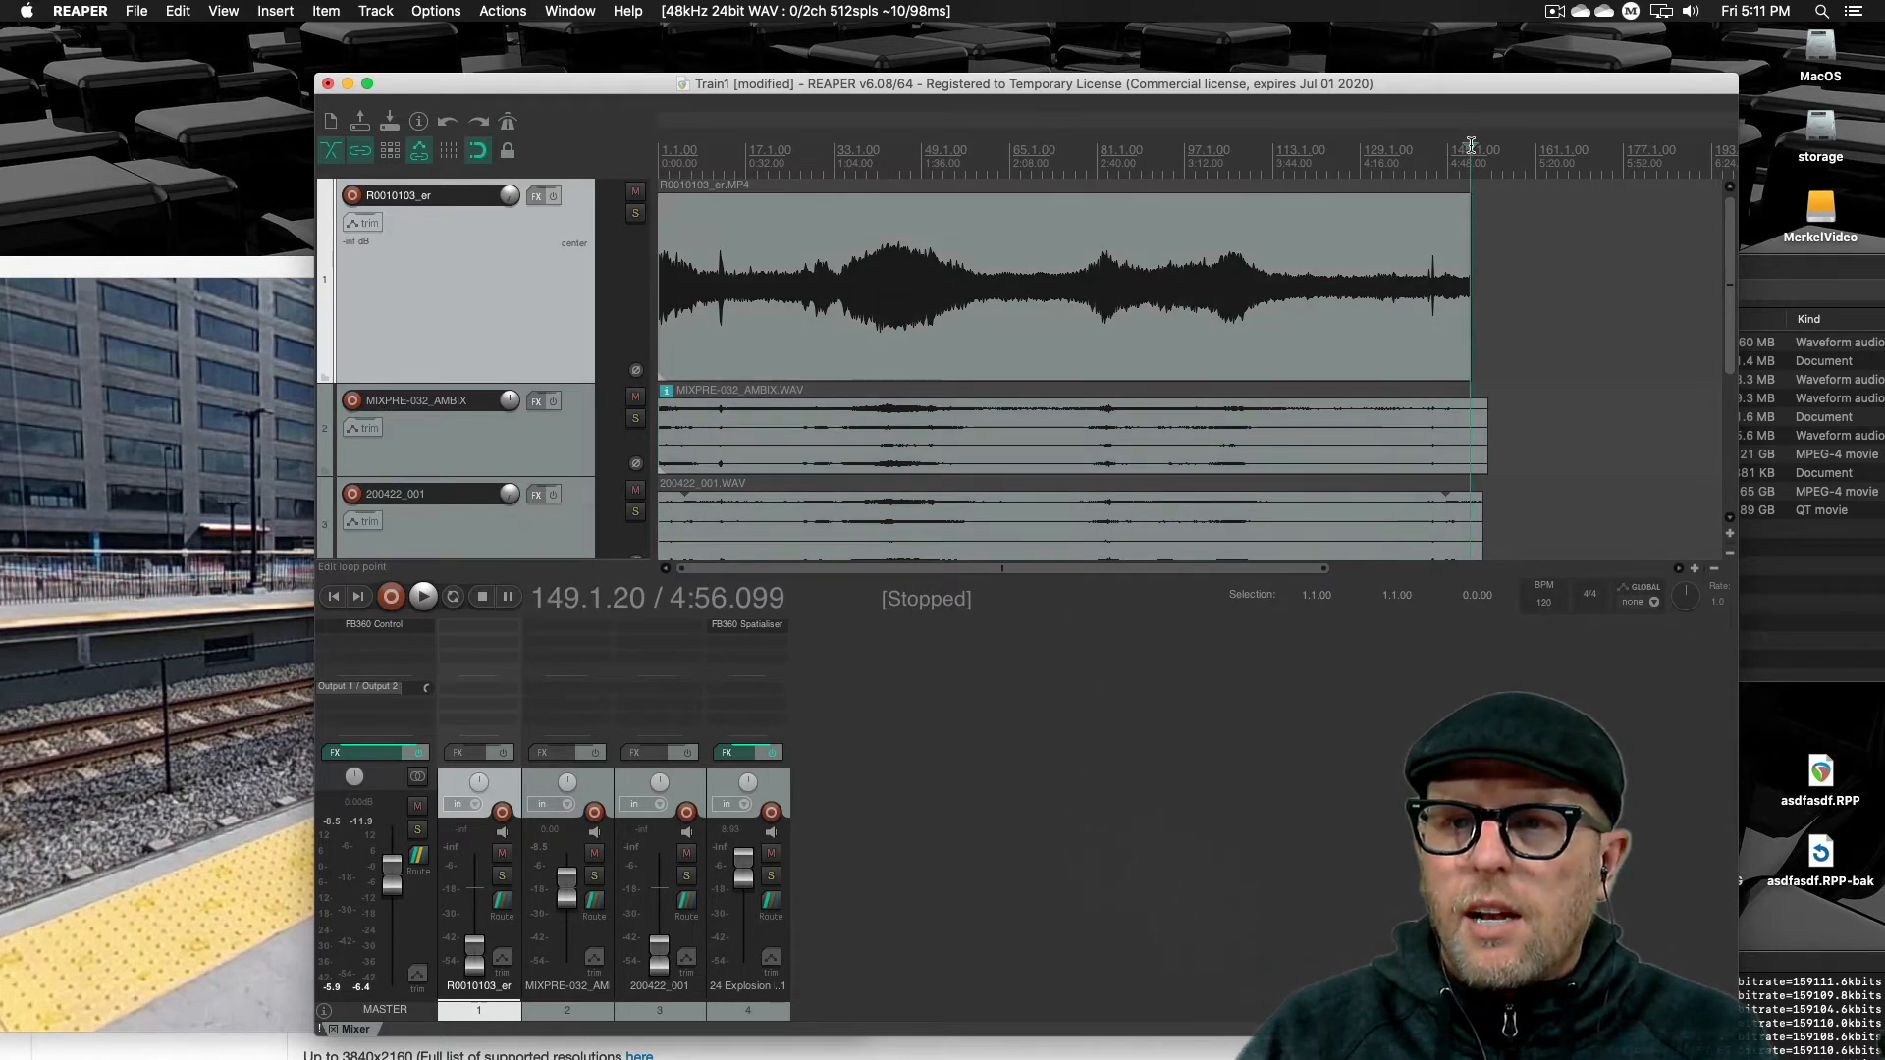
mouse_move(1471, 149)
left_mouse_down()
mouse_move(1497, 150)
mouse_move(1447, 152)
left_mouse_up()
left_click(1439, 251)
left_click(1494, 234)
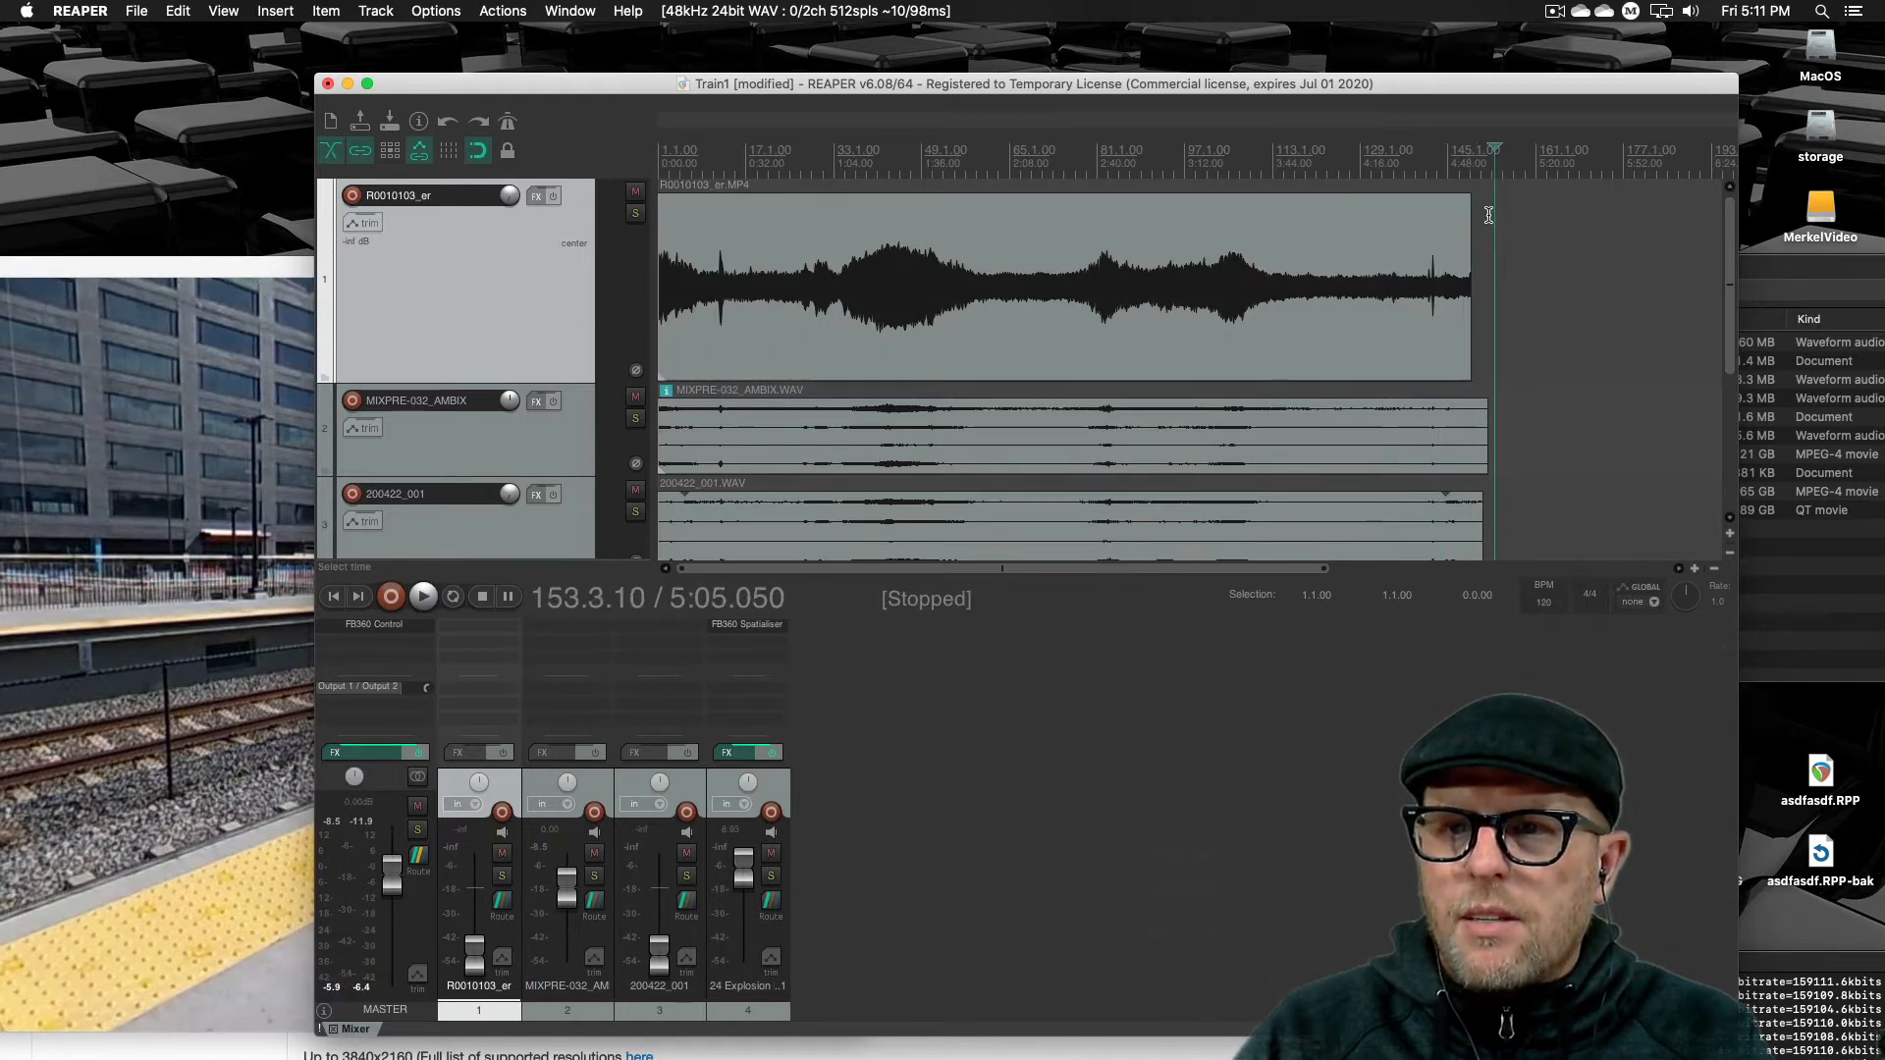
left_click(1483, 168)
left_click(1449, 169)
left_click(1472, 169)
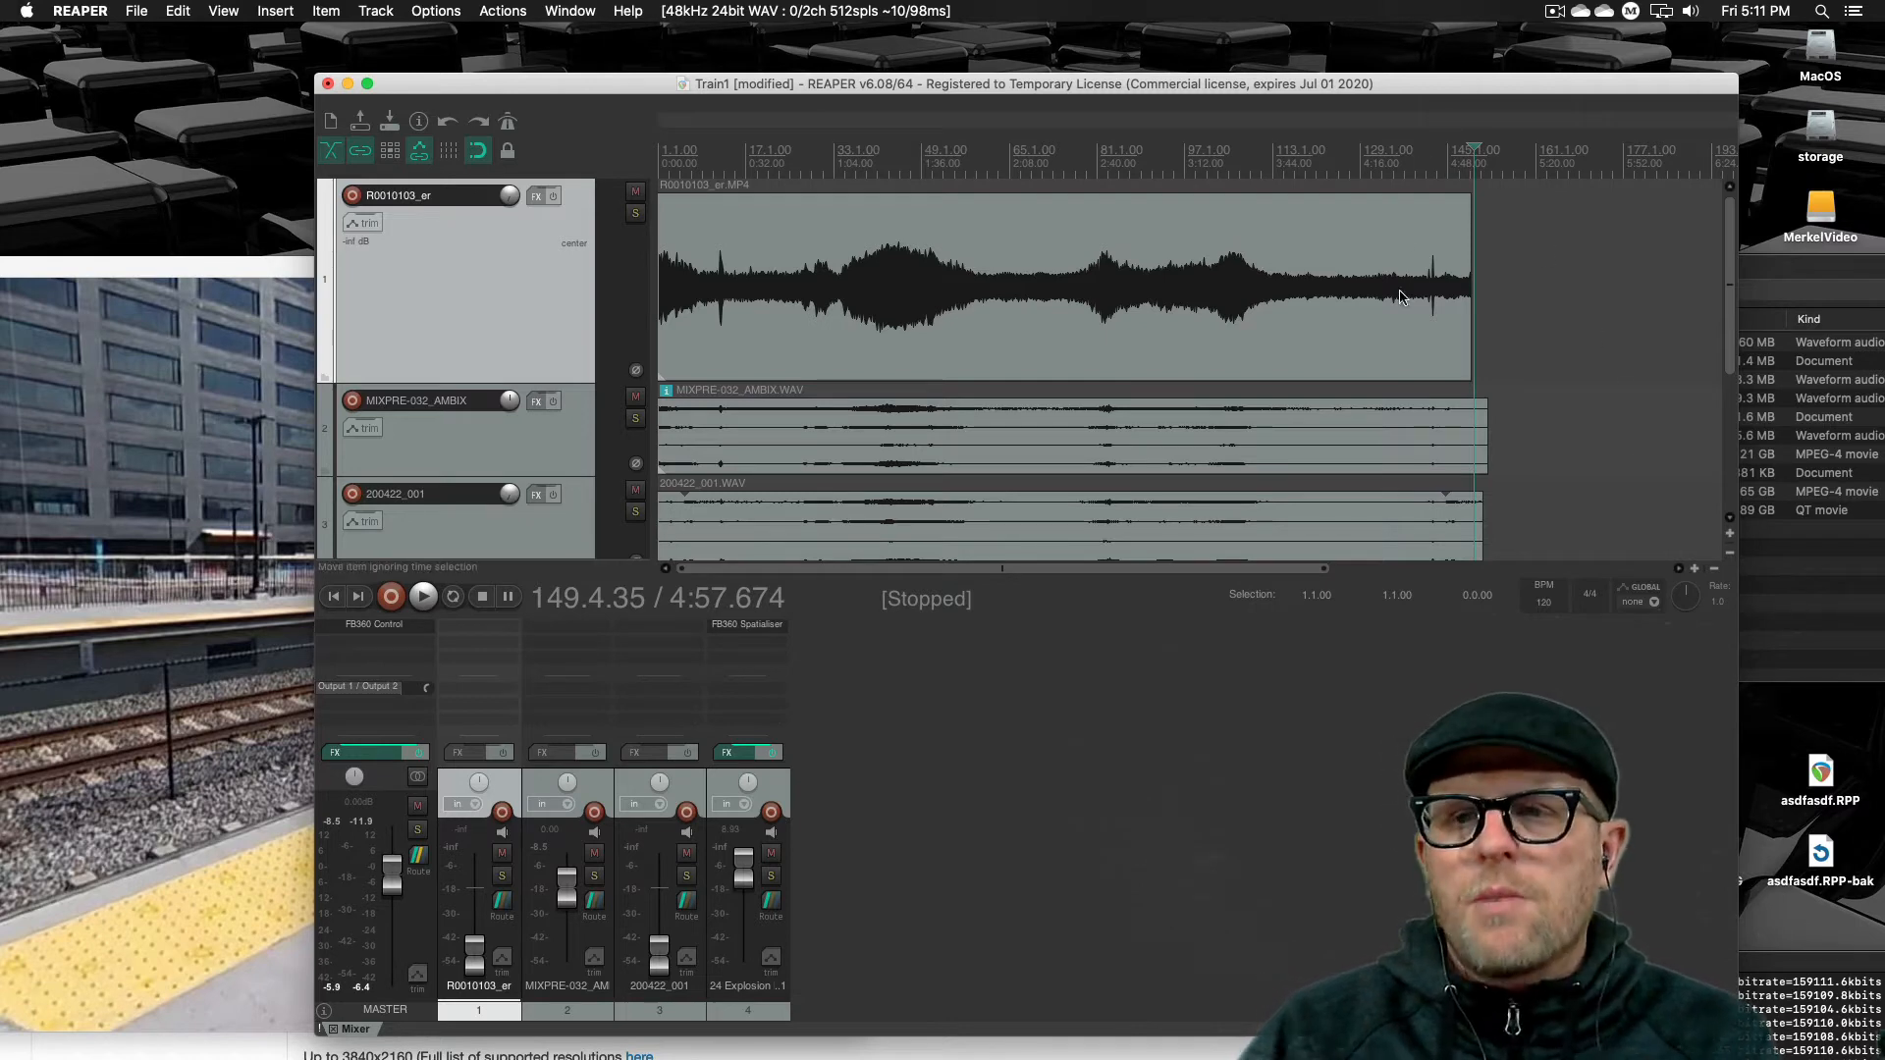
Set the time selection to span the whole video item, from 1.1.00 to 149.1.66
left_click(1184, 287)
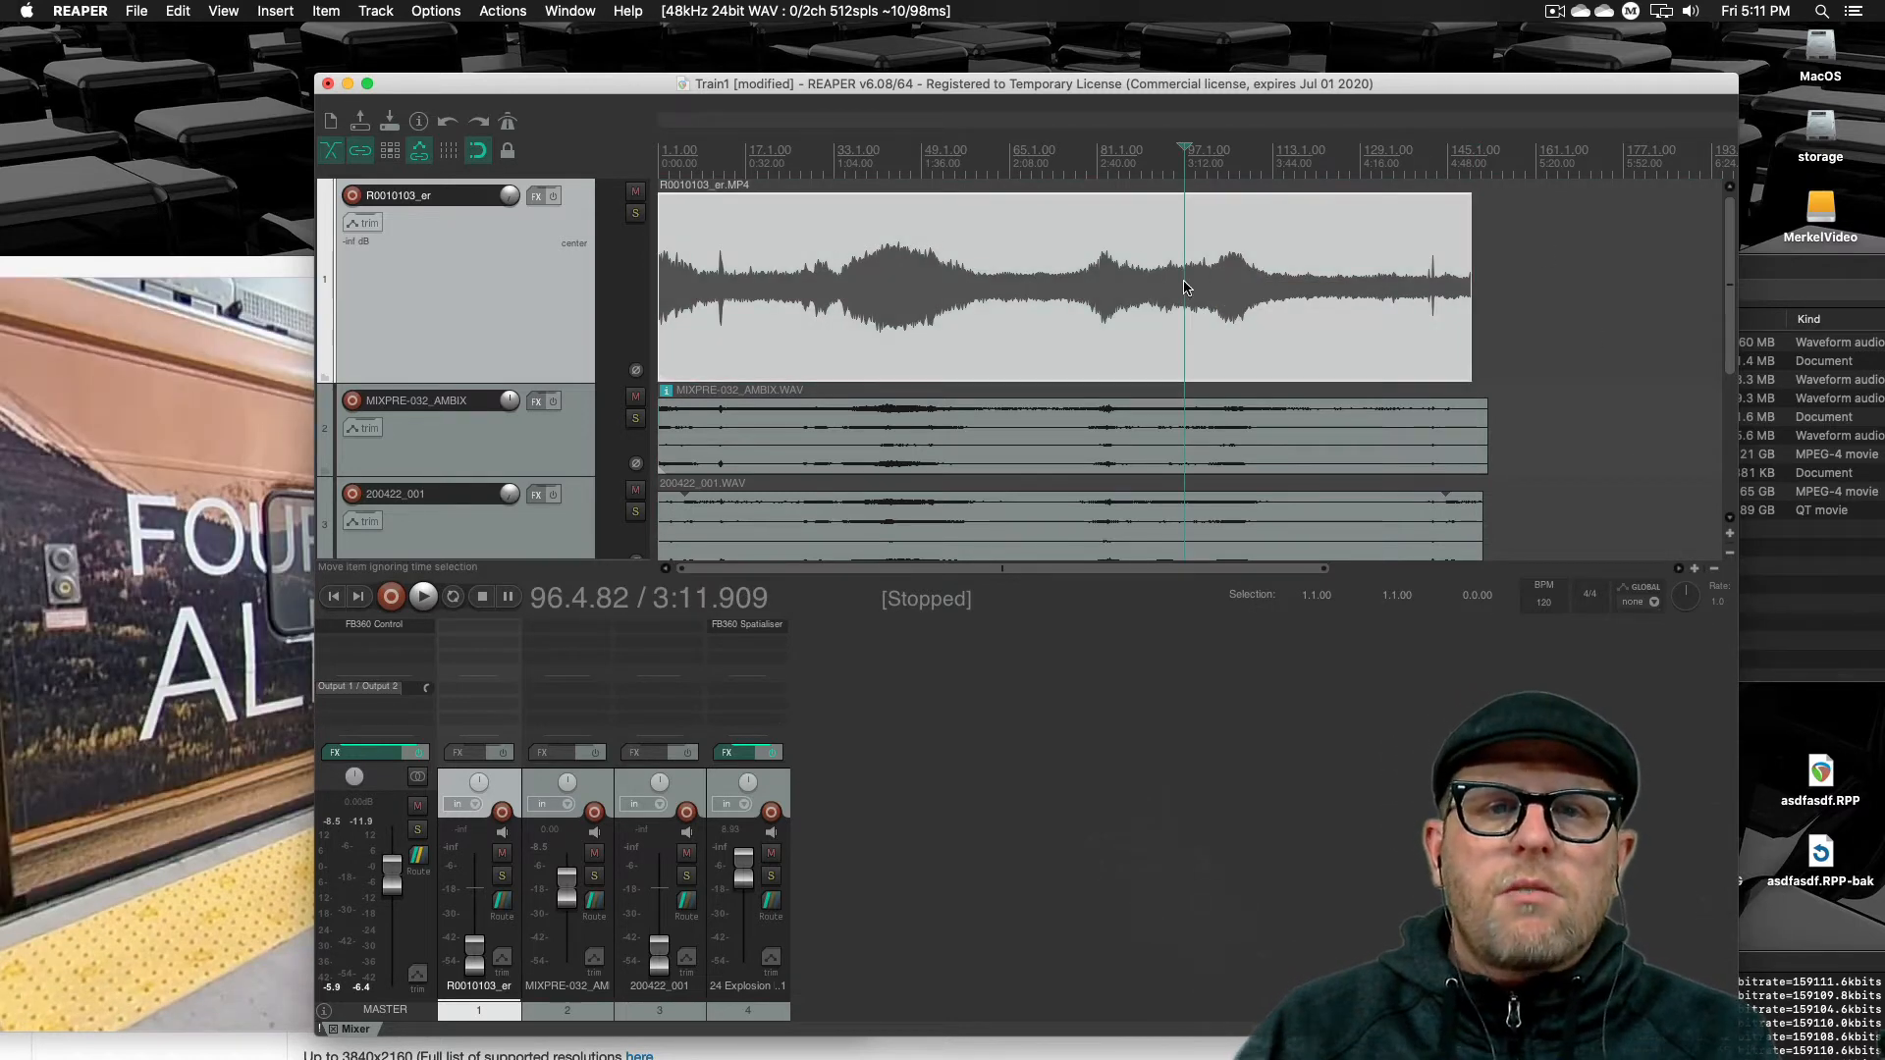
left_click_drag(926, 176, 1202, 181)
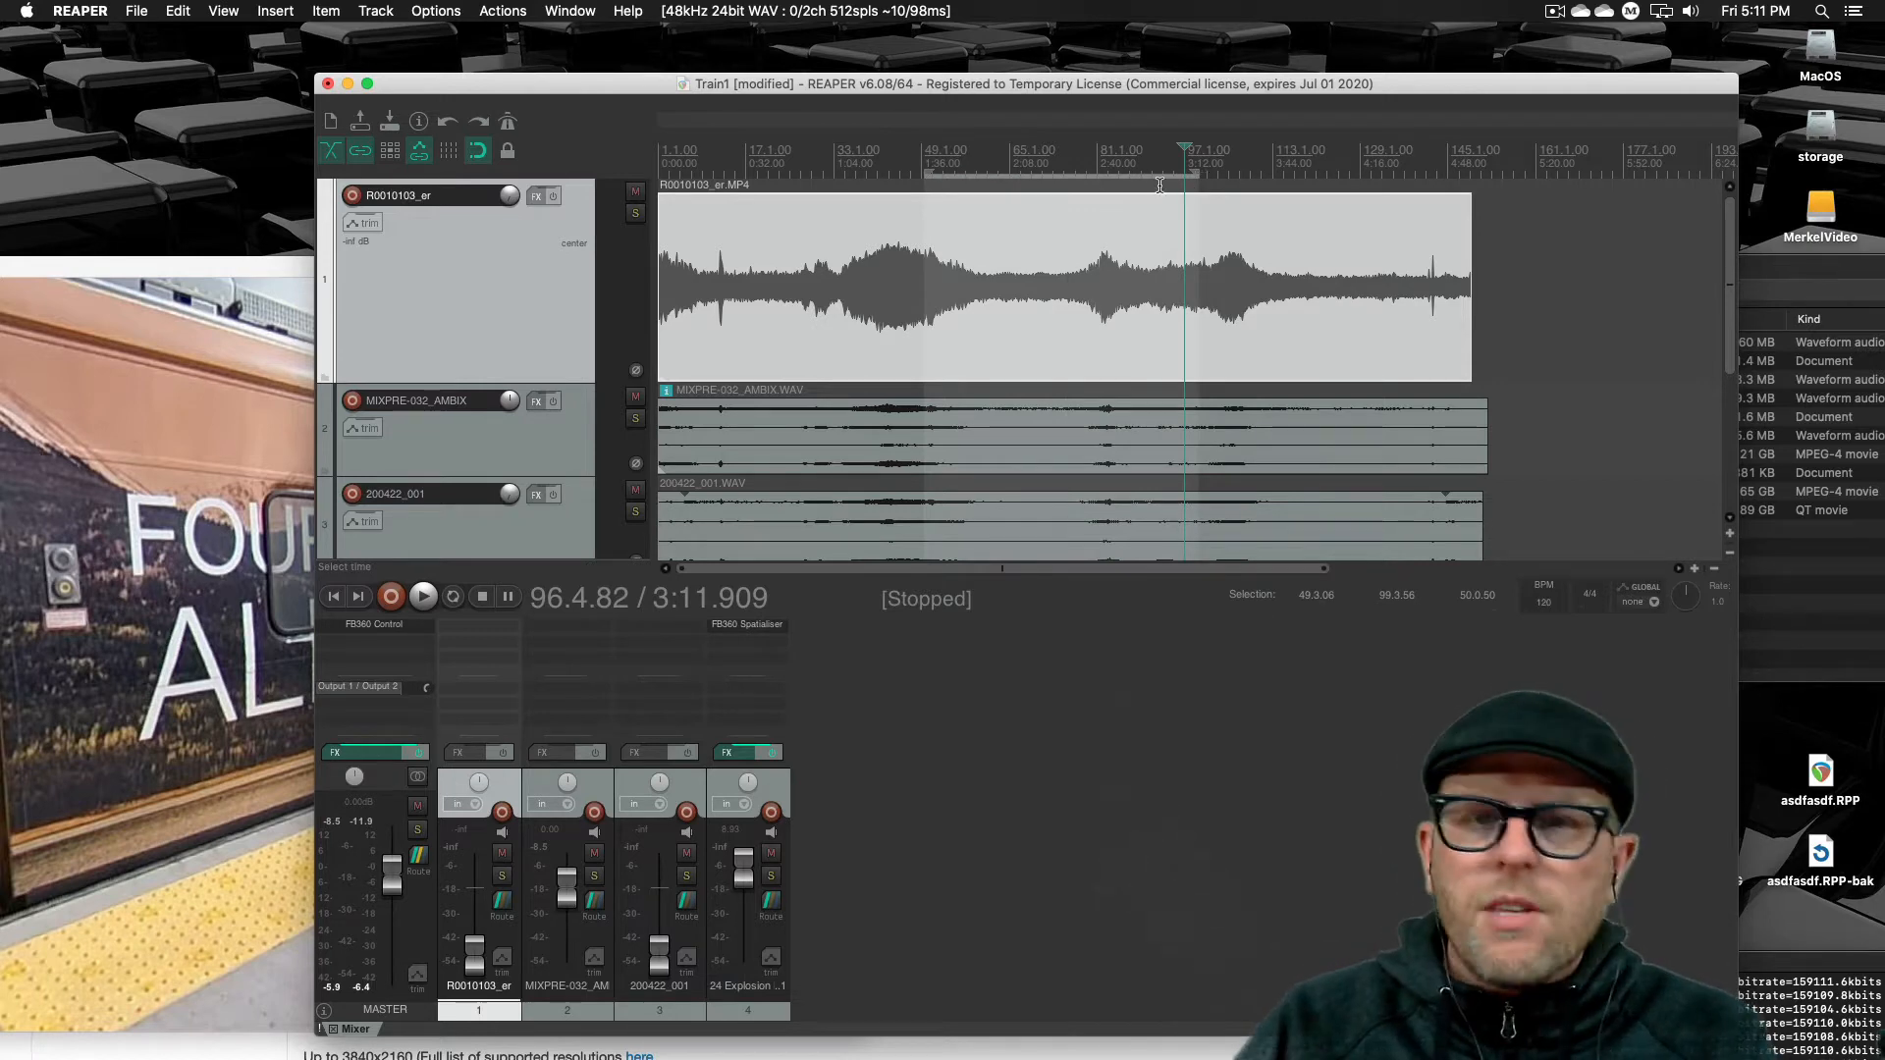
left_click_drag(1198, 173, 1352, 177)
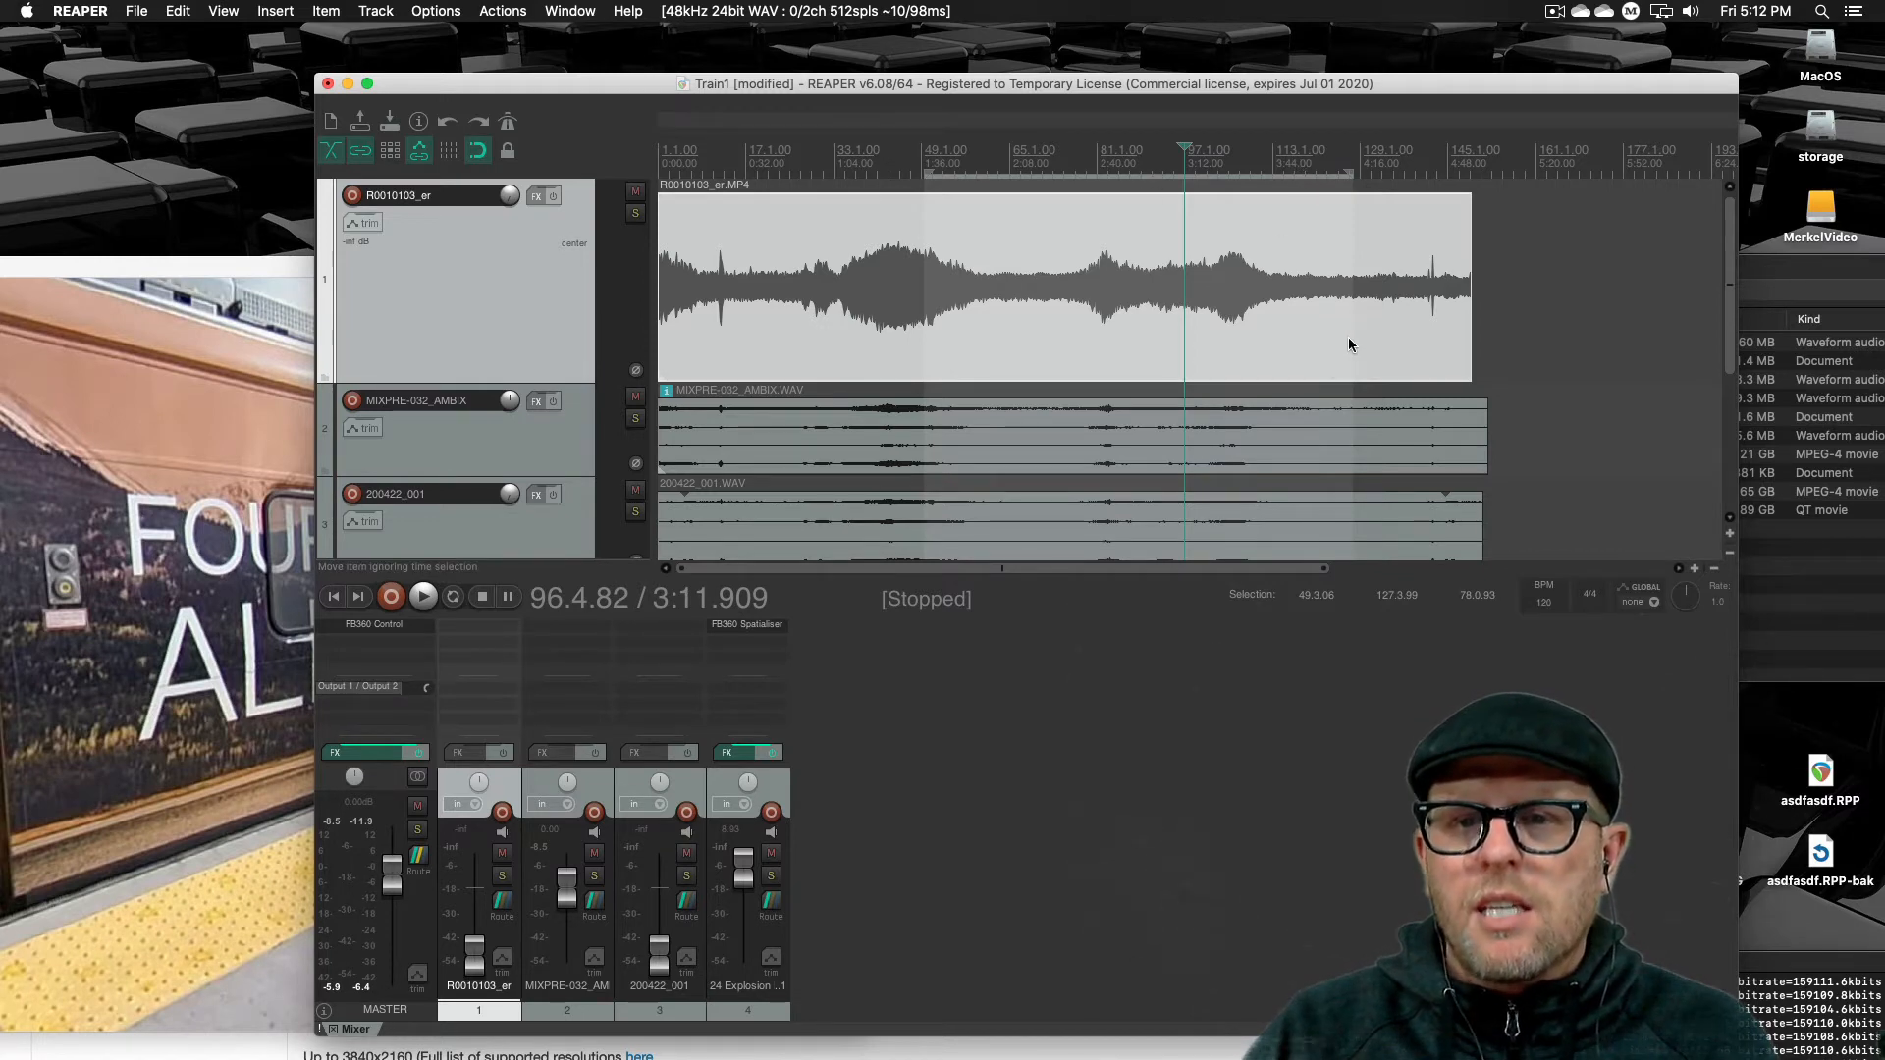
left_click(1382, 334)
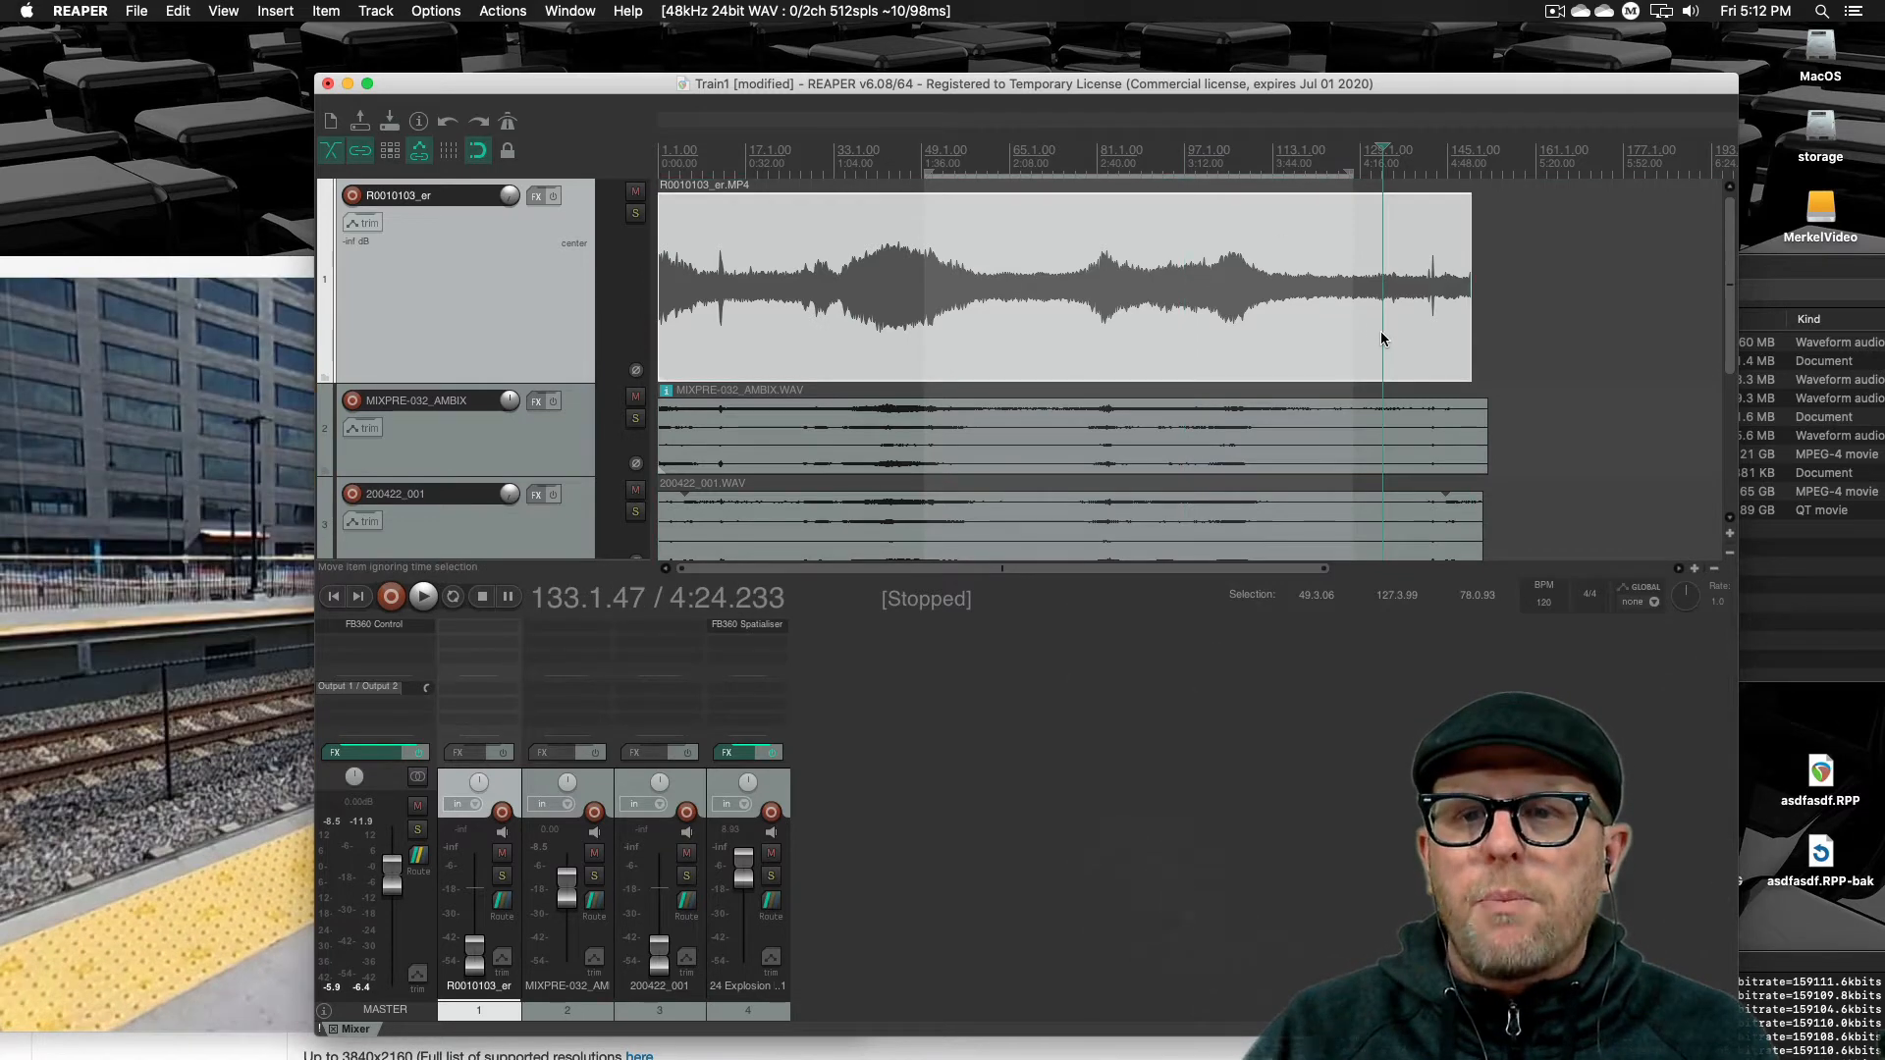
right_click(1236, 165)
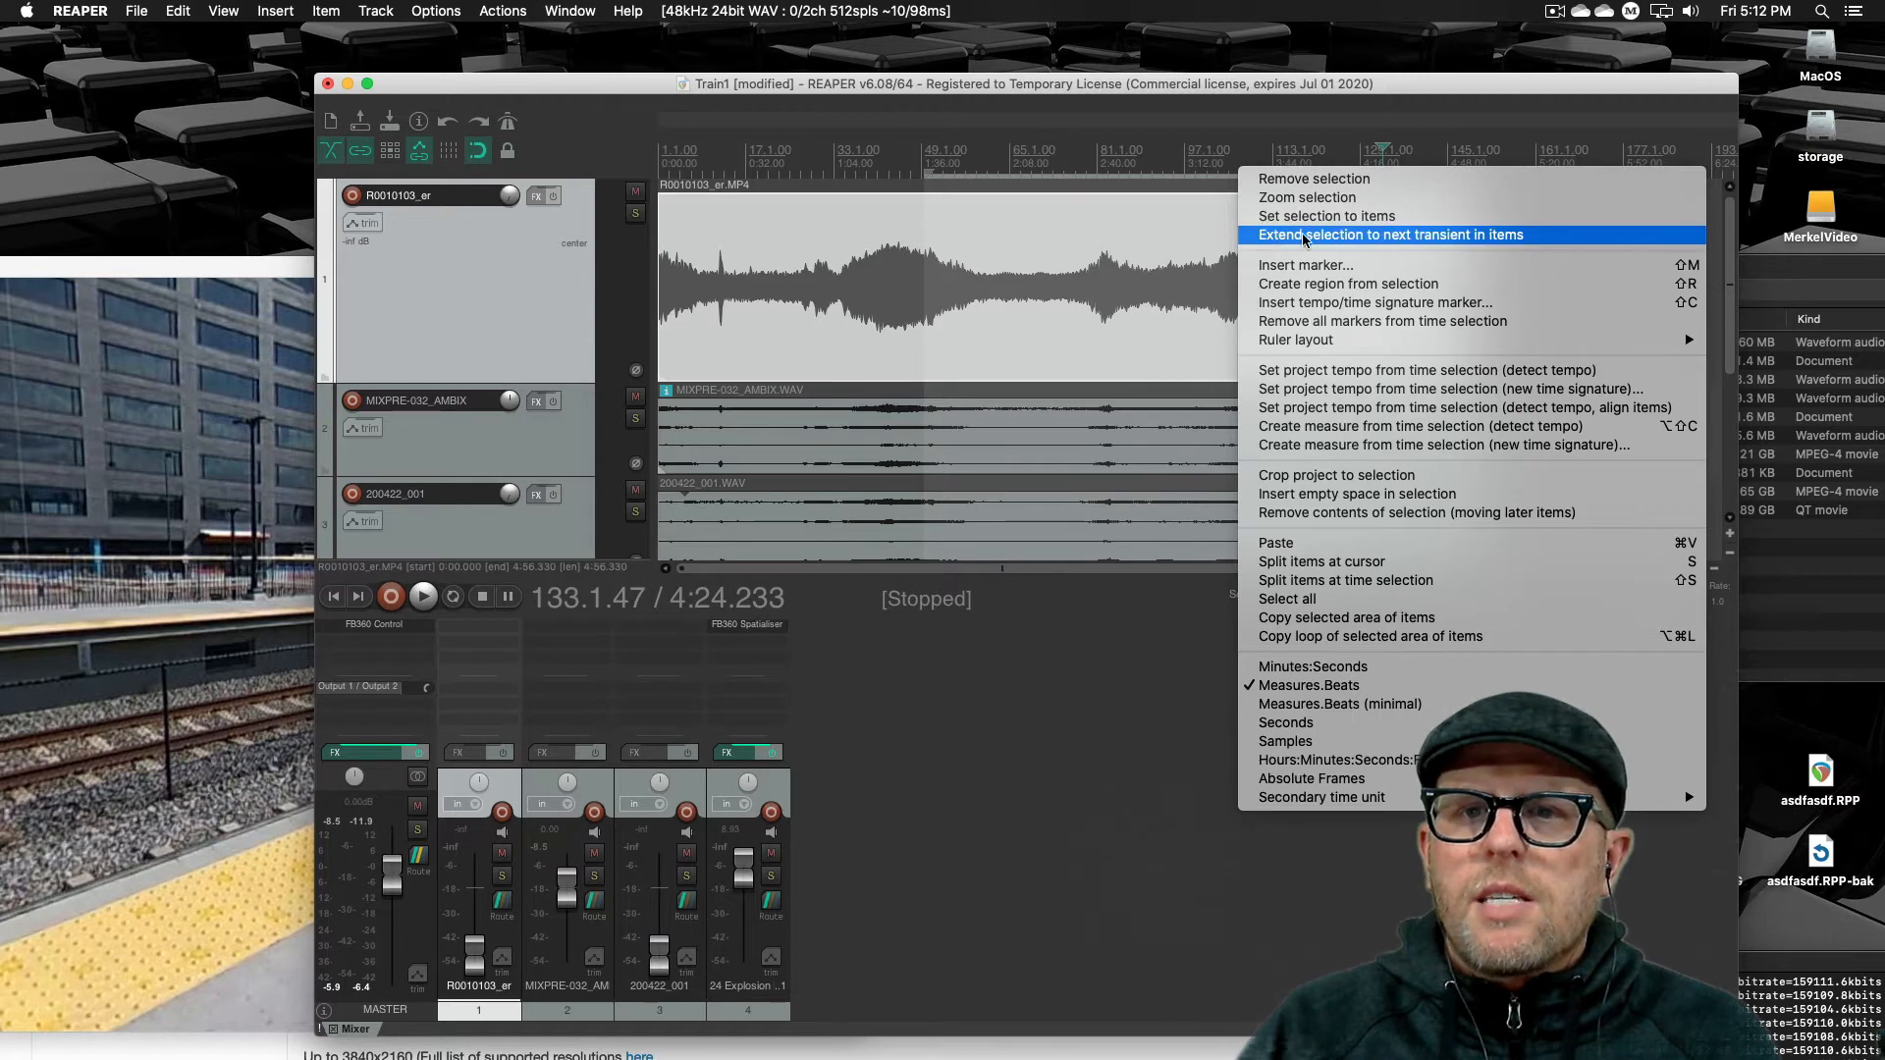
key("Return")
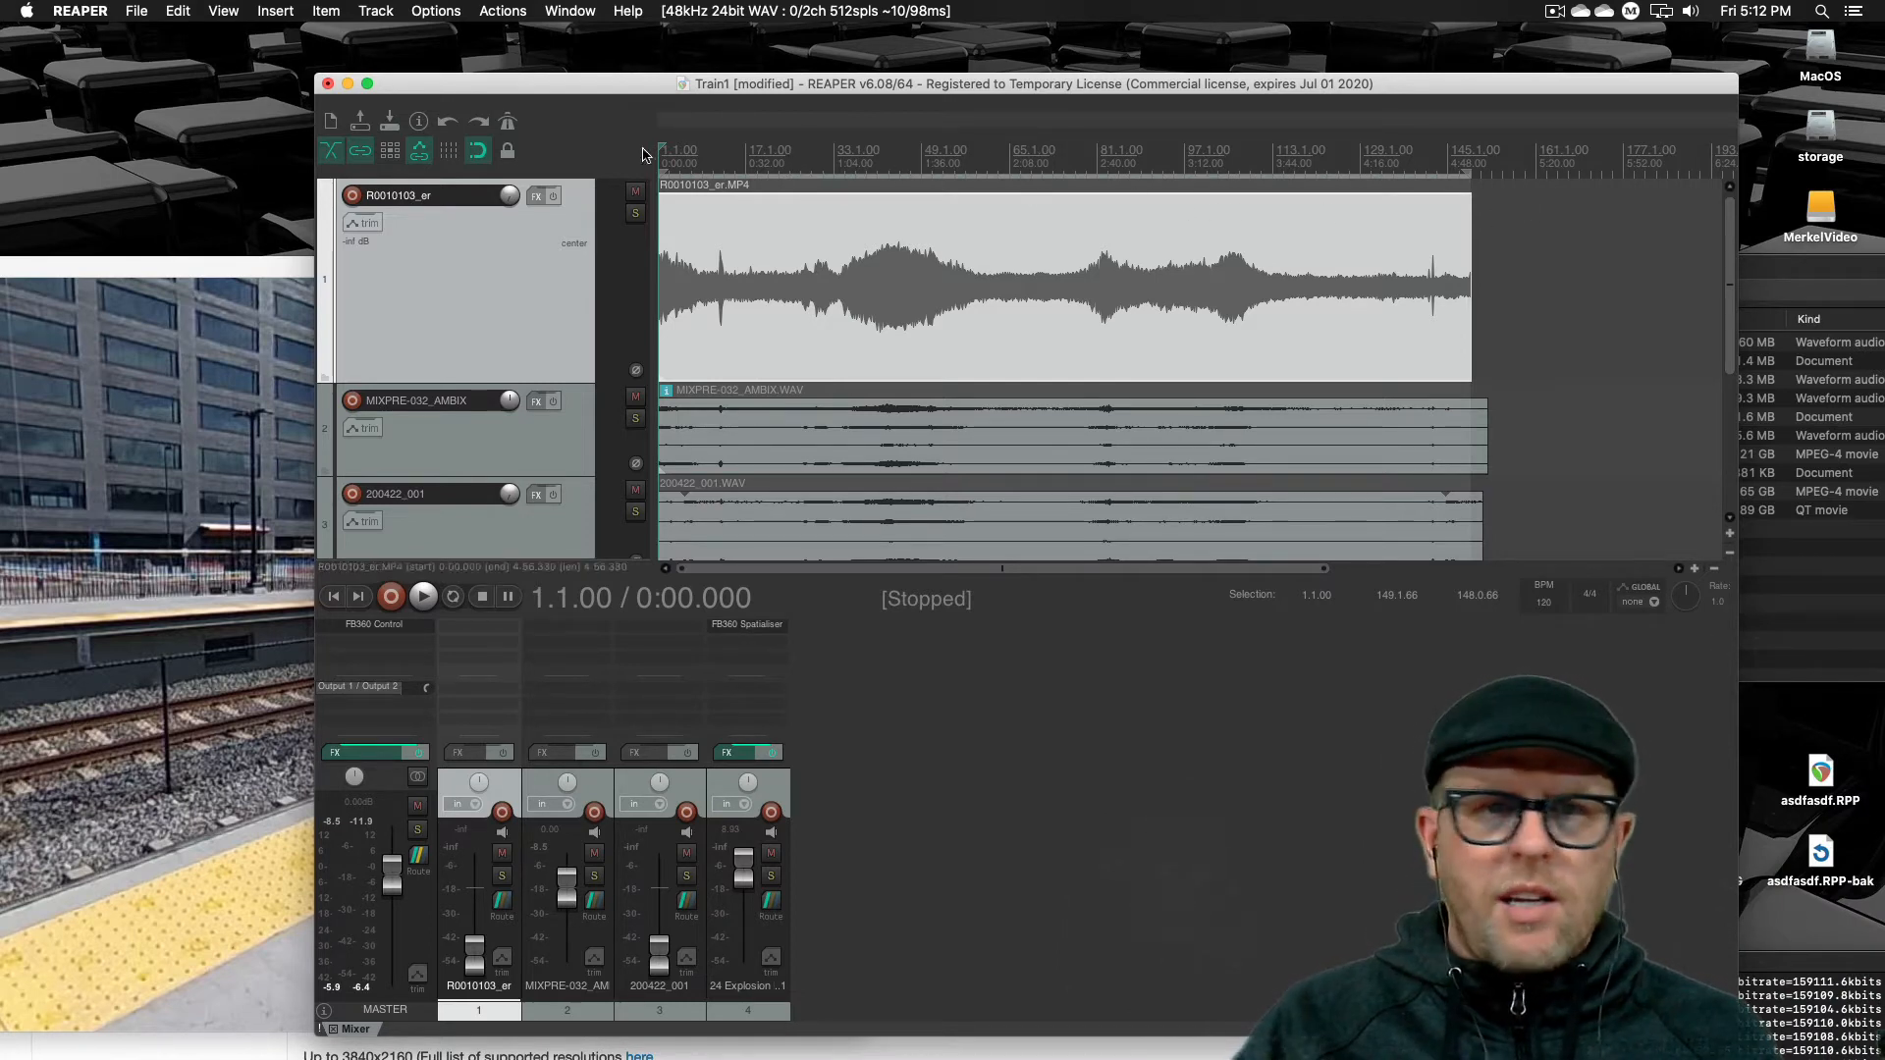
Create a region from the current time selection
right_click(805, 152)
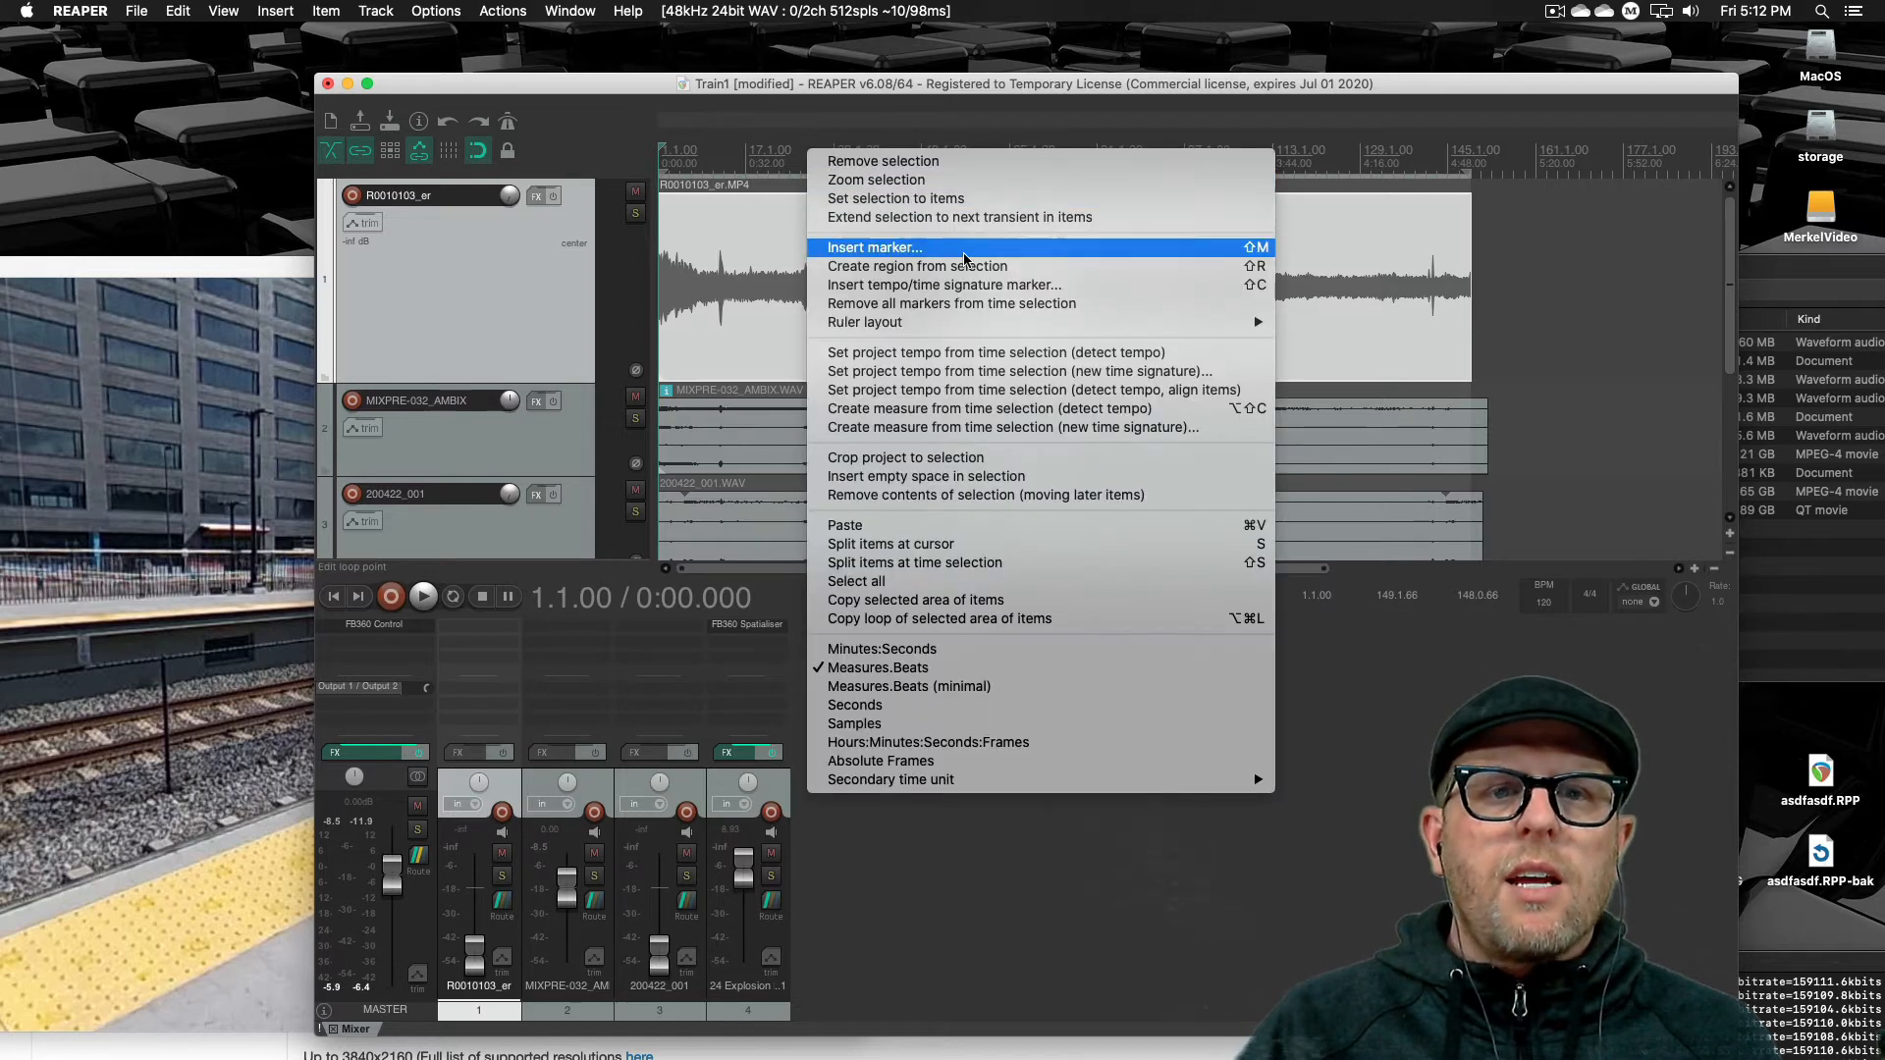
left_click(994, 275)
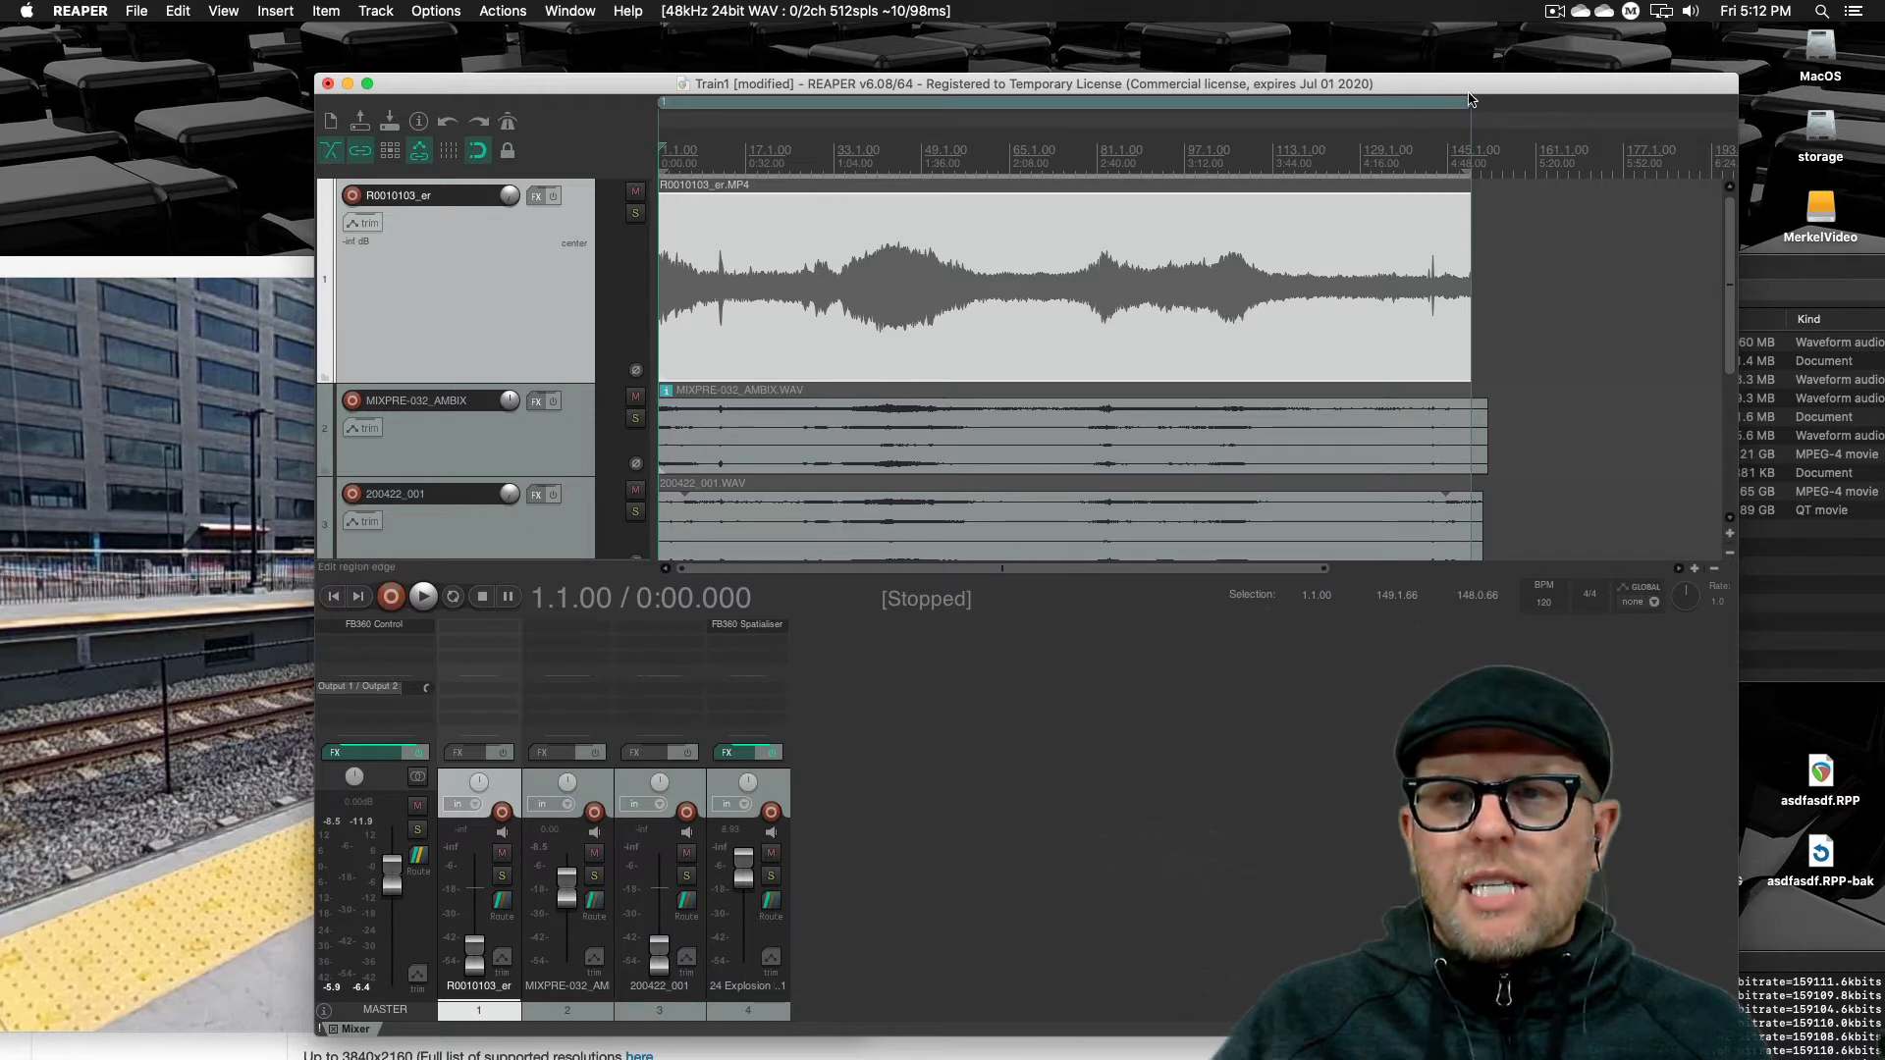
left_click(1602, 260)
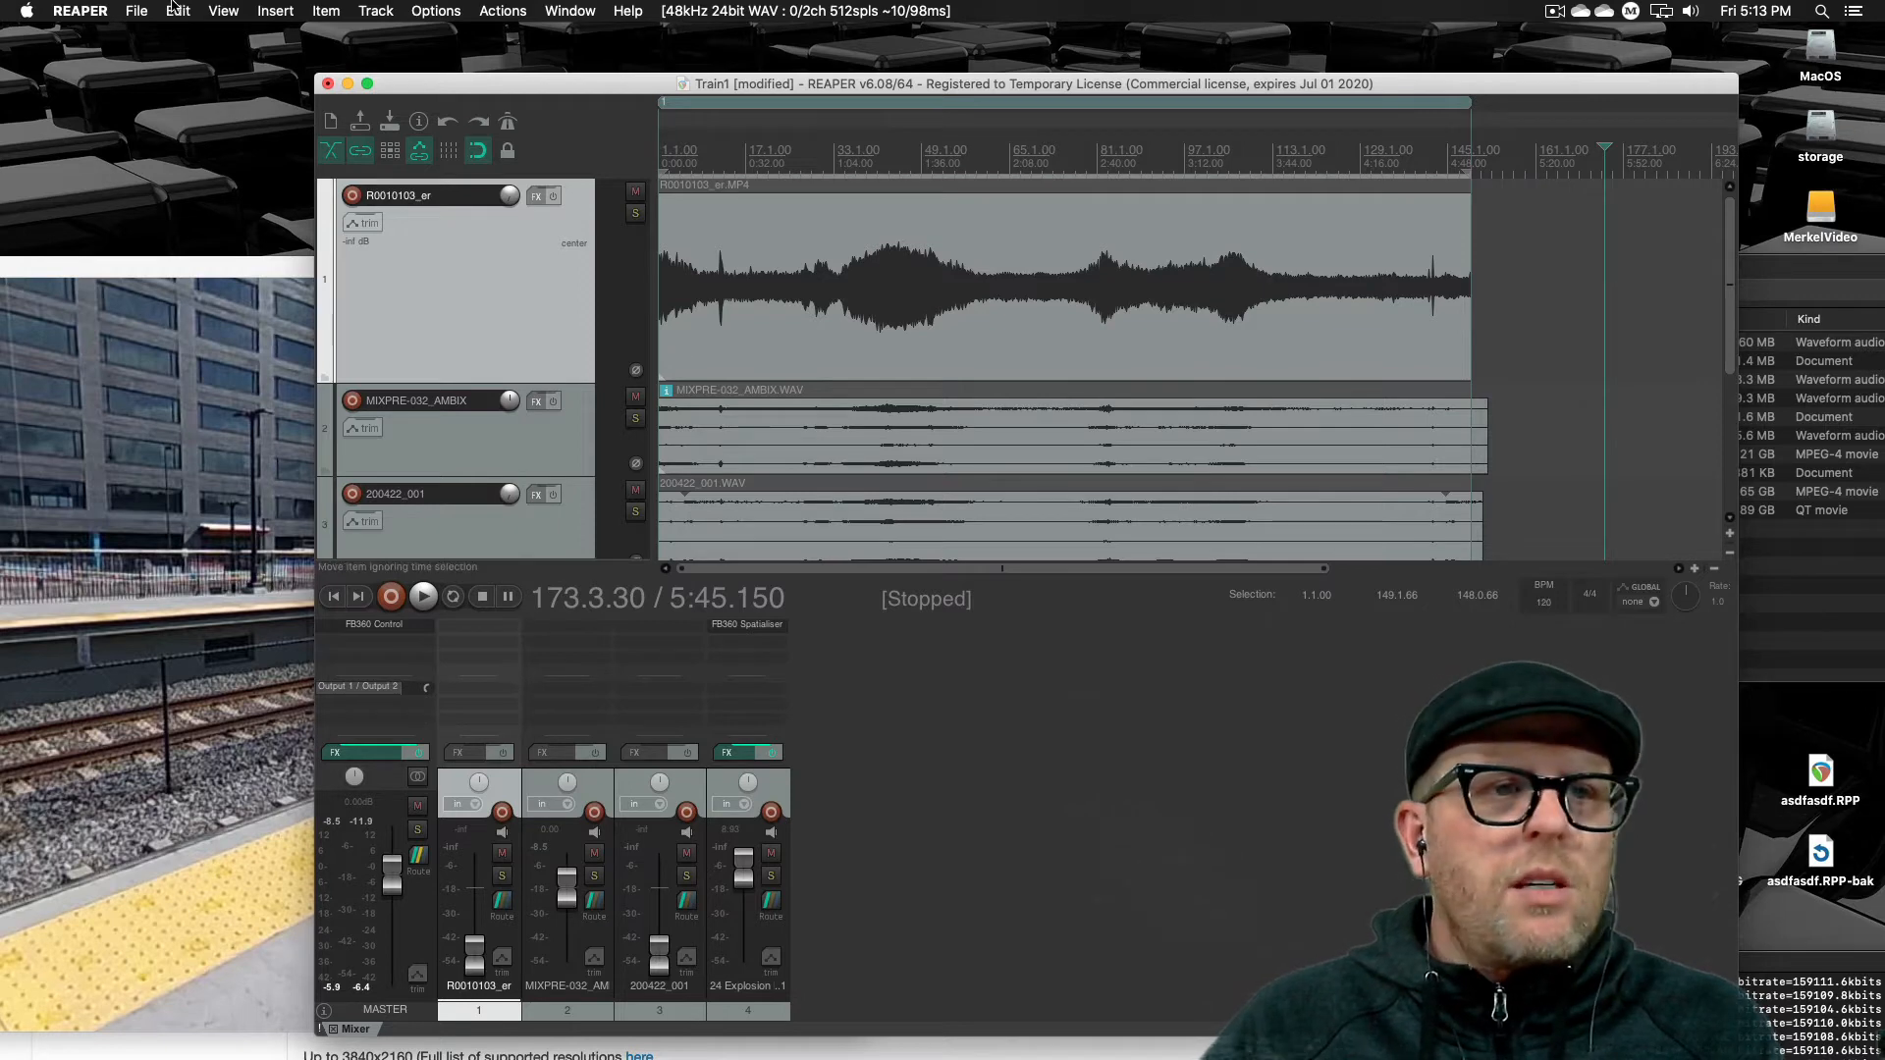
Open Render to File and set the source to Region render matrix with bounds set to Selected regions
left_click(136, 11)
left_click(164, 305)
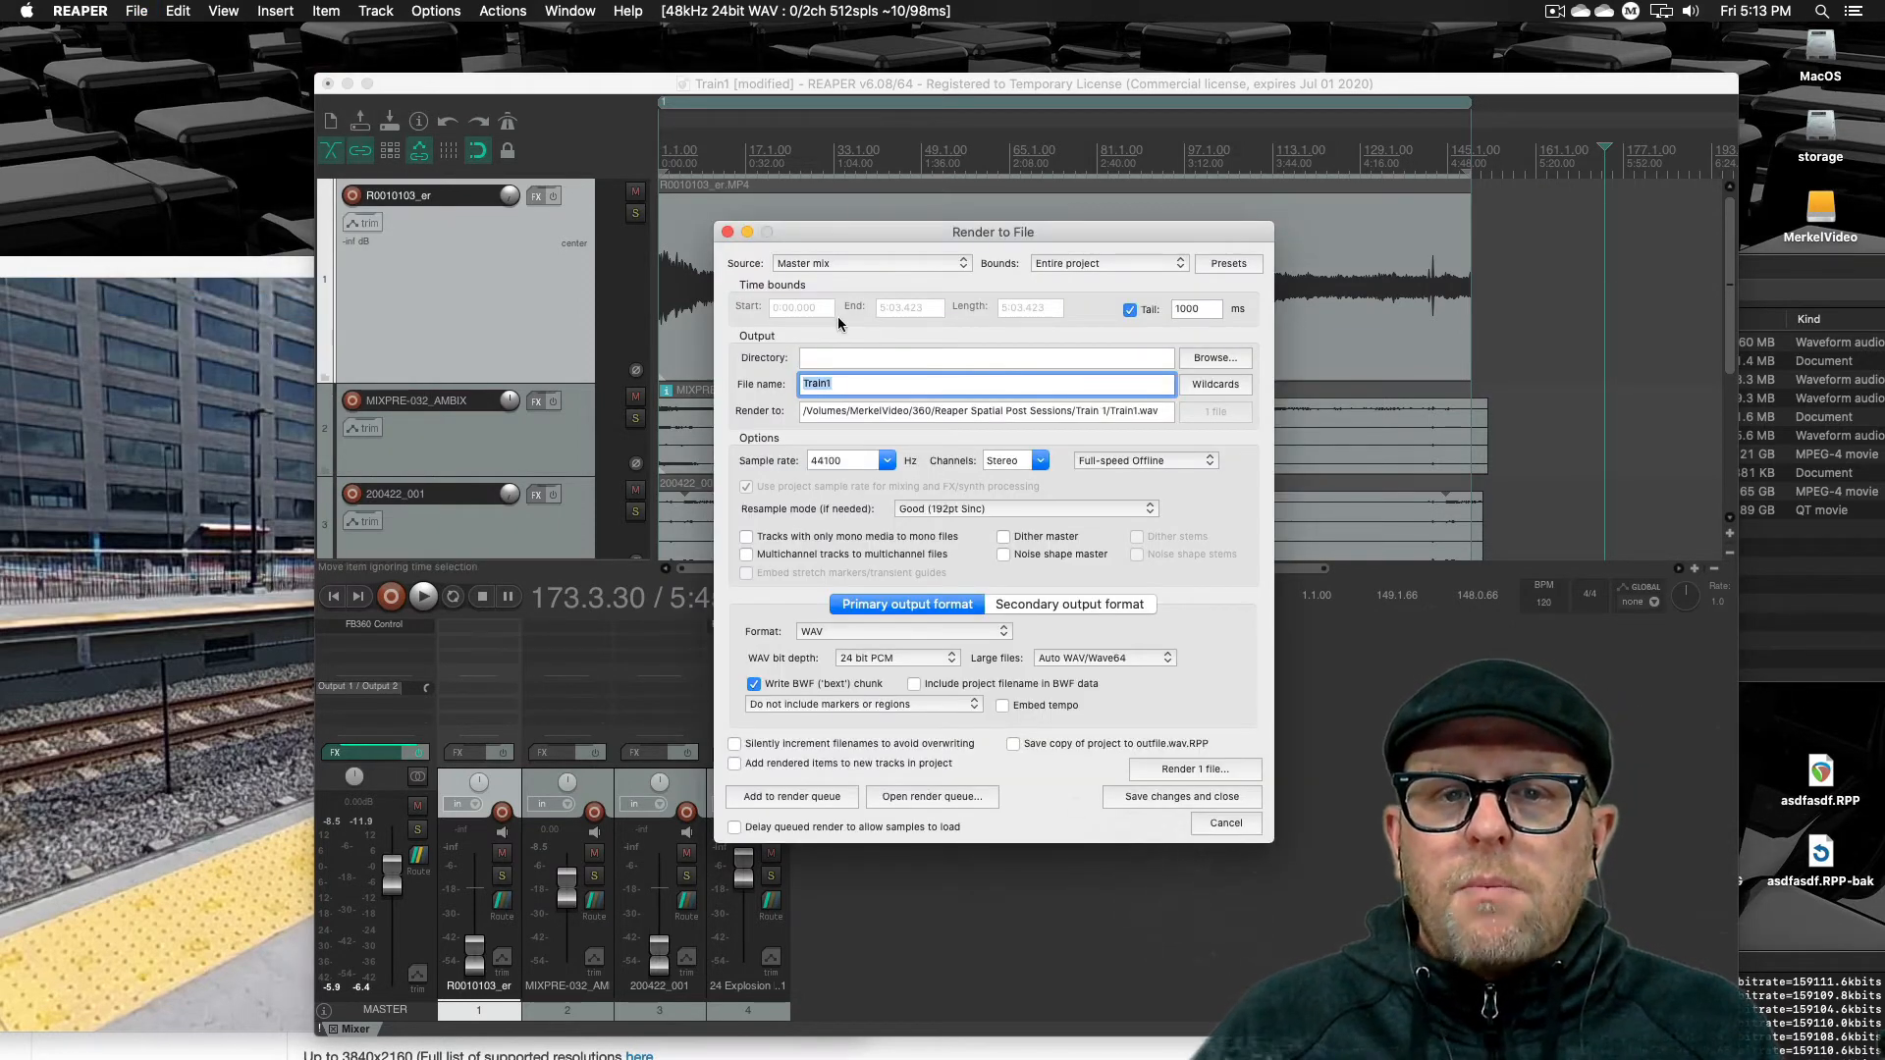
left_click(856, 262)
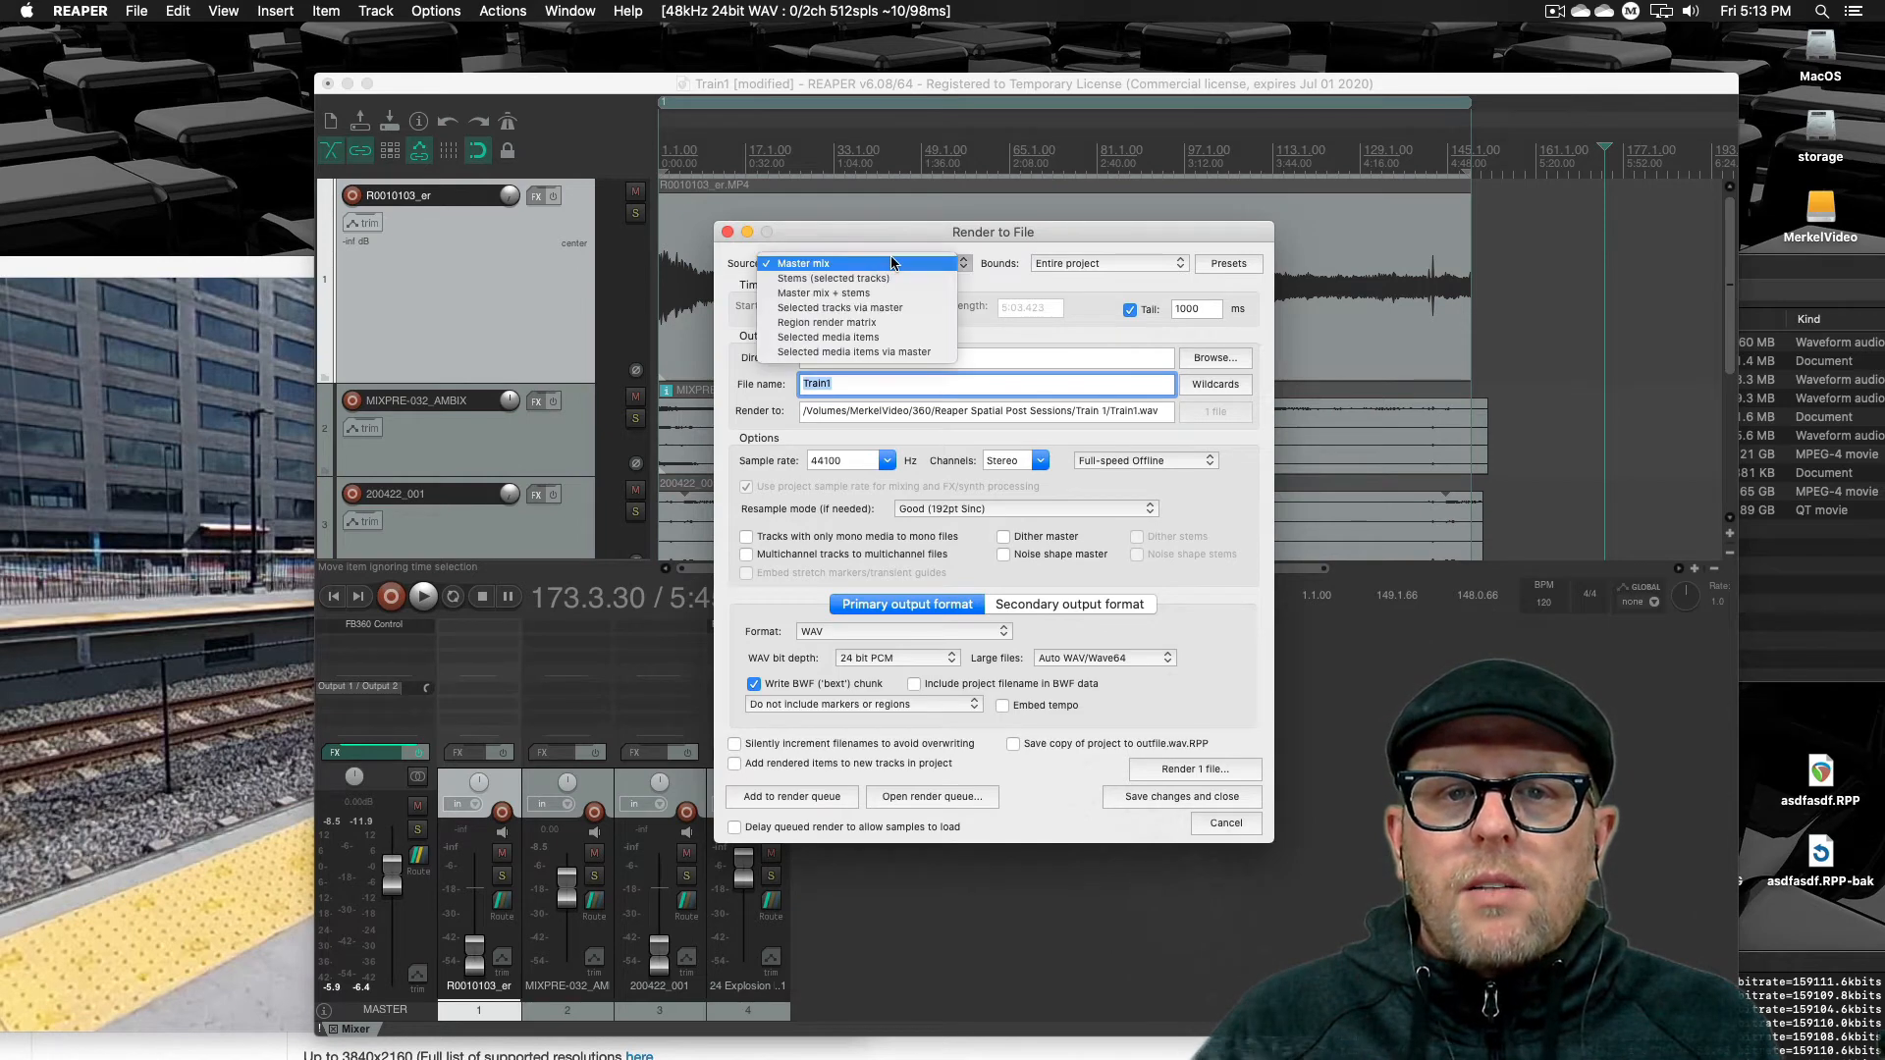
left_click(894, 326)
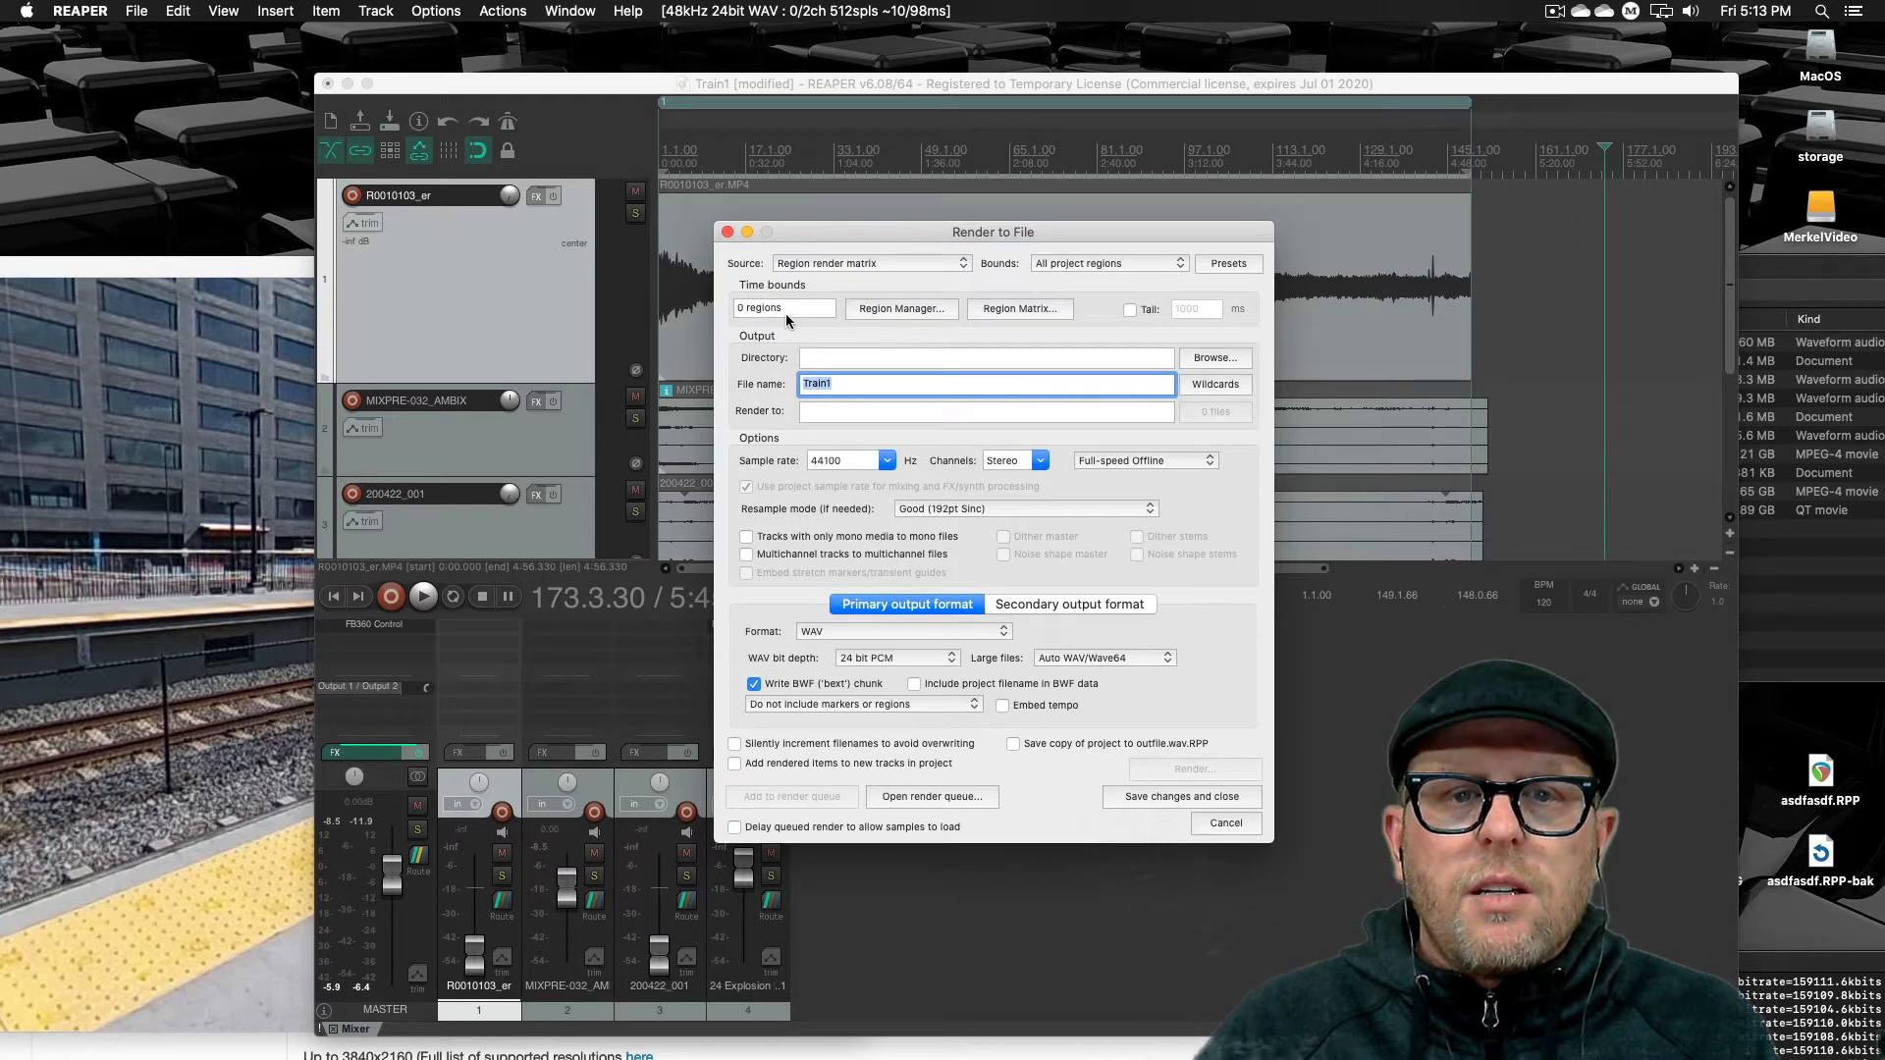
left_click(1065, 263)
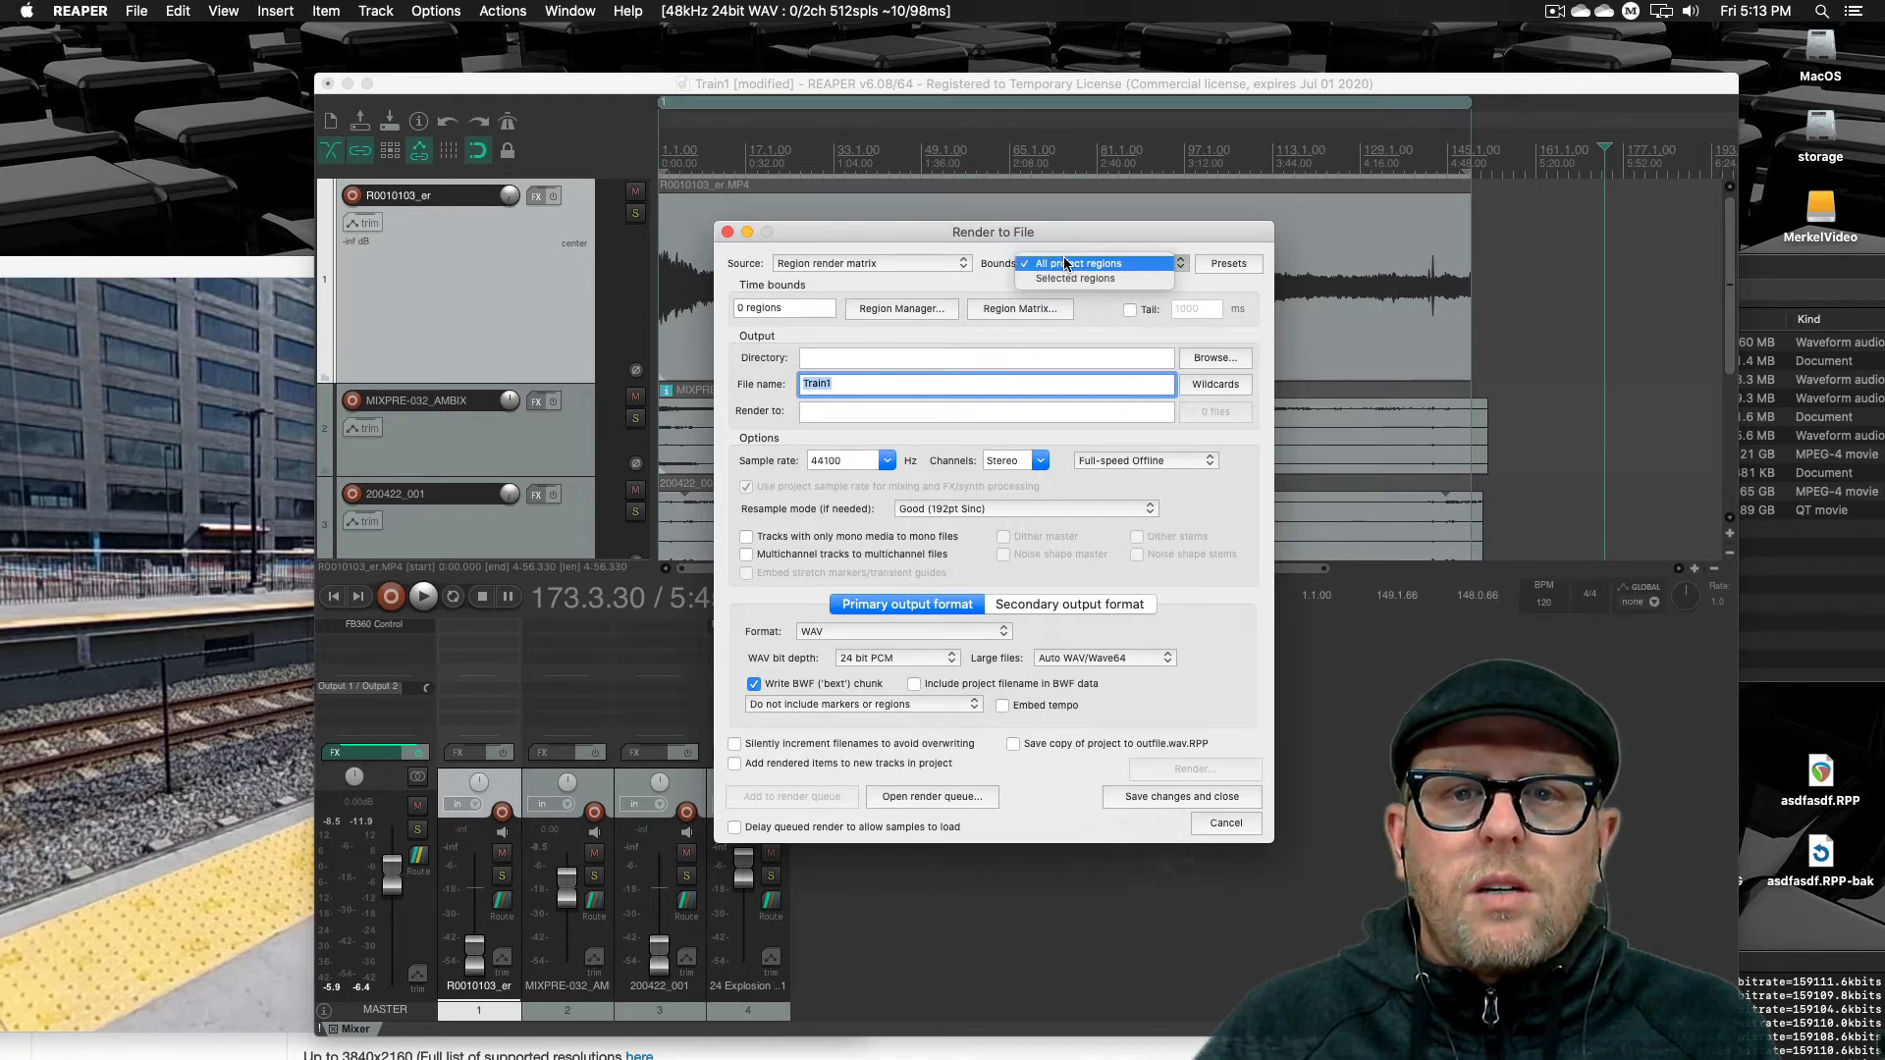
left_click(1080, 279)
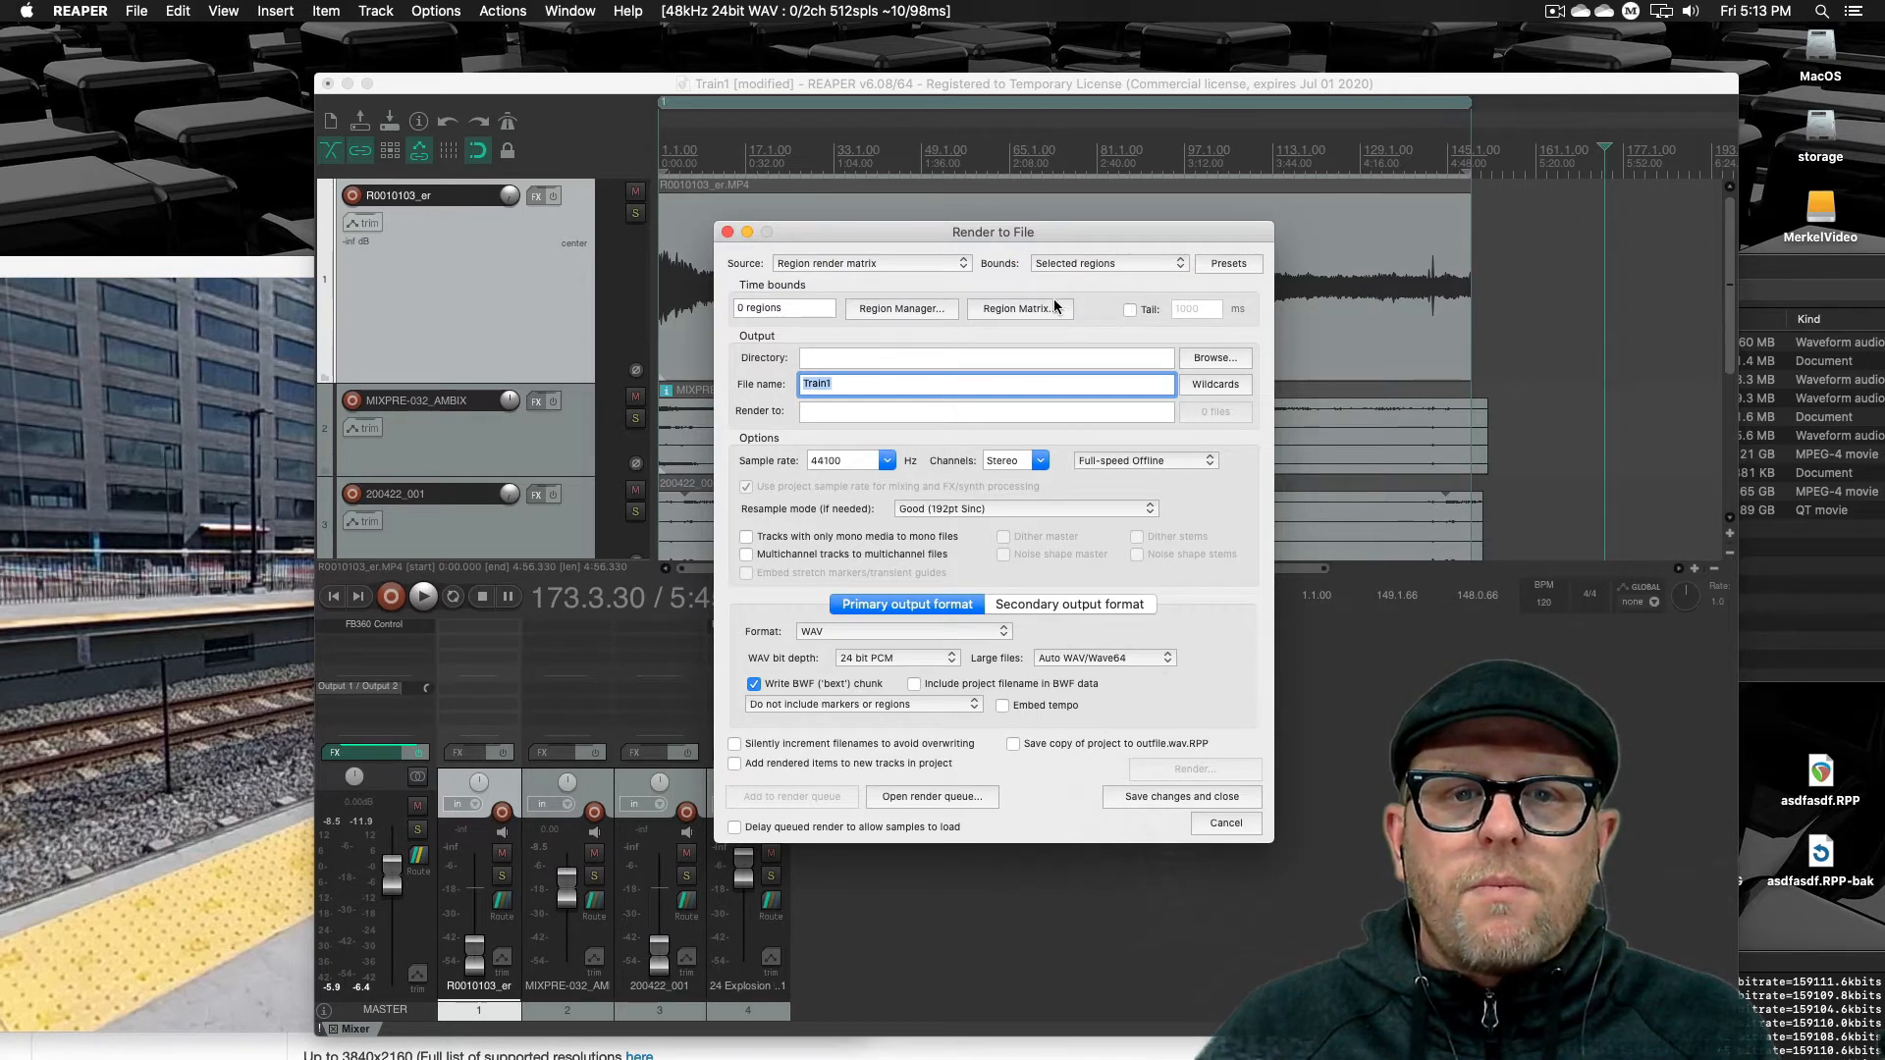
Select region R1 in the Region/Marker Manager and close the manager
left_click(877, 308)
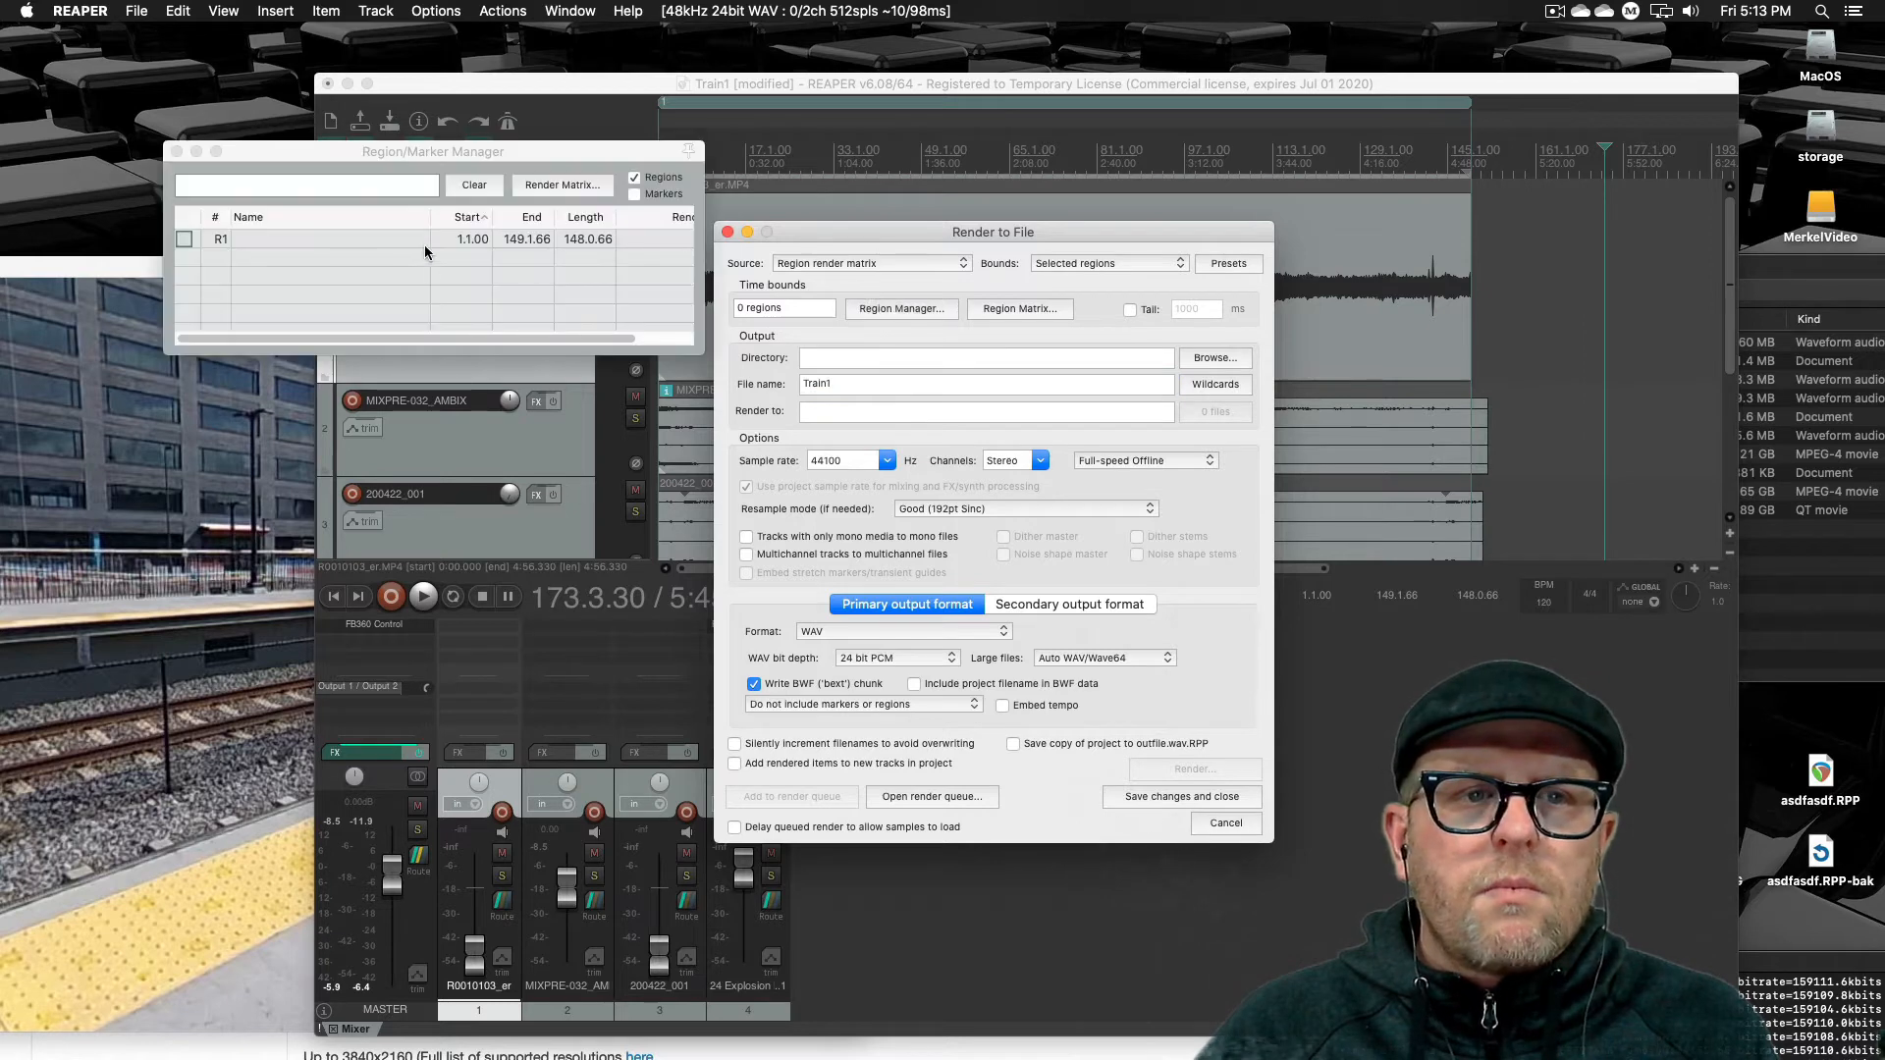
left_click(417, 239)
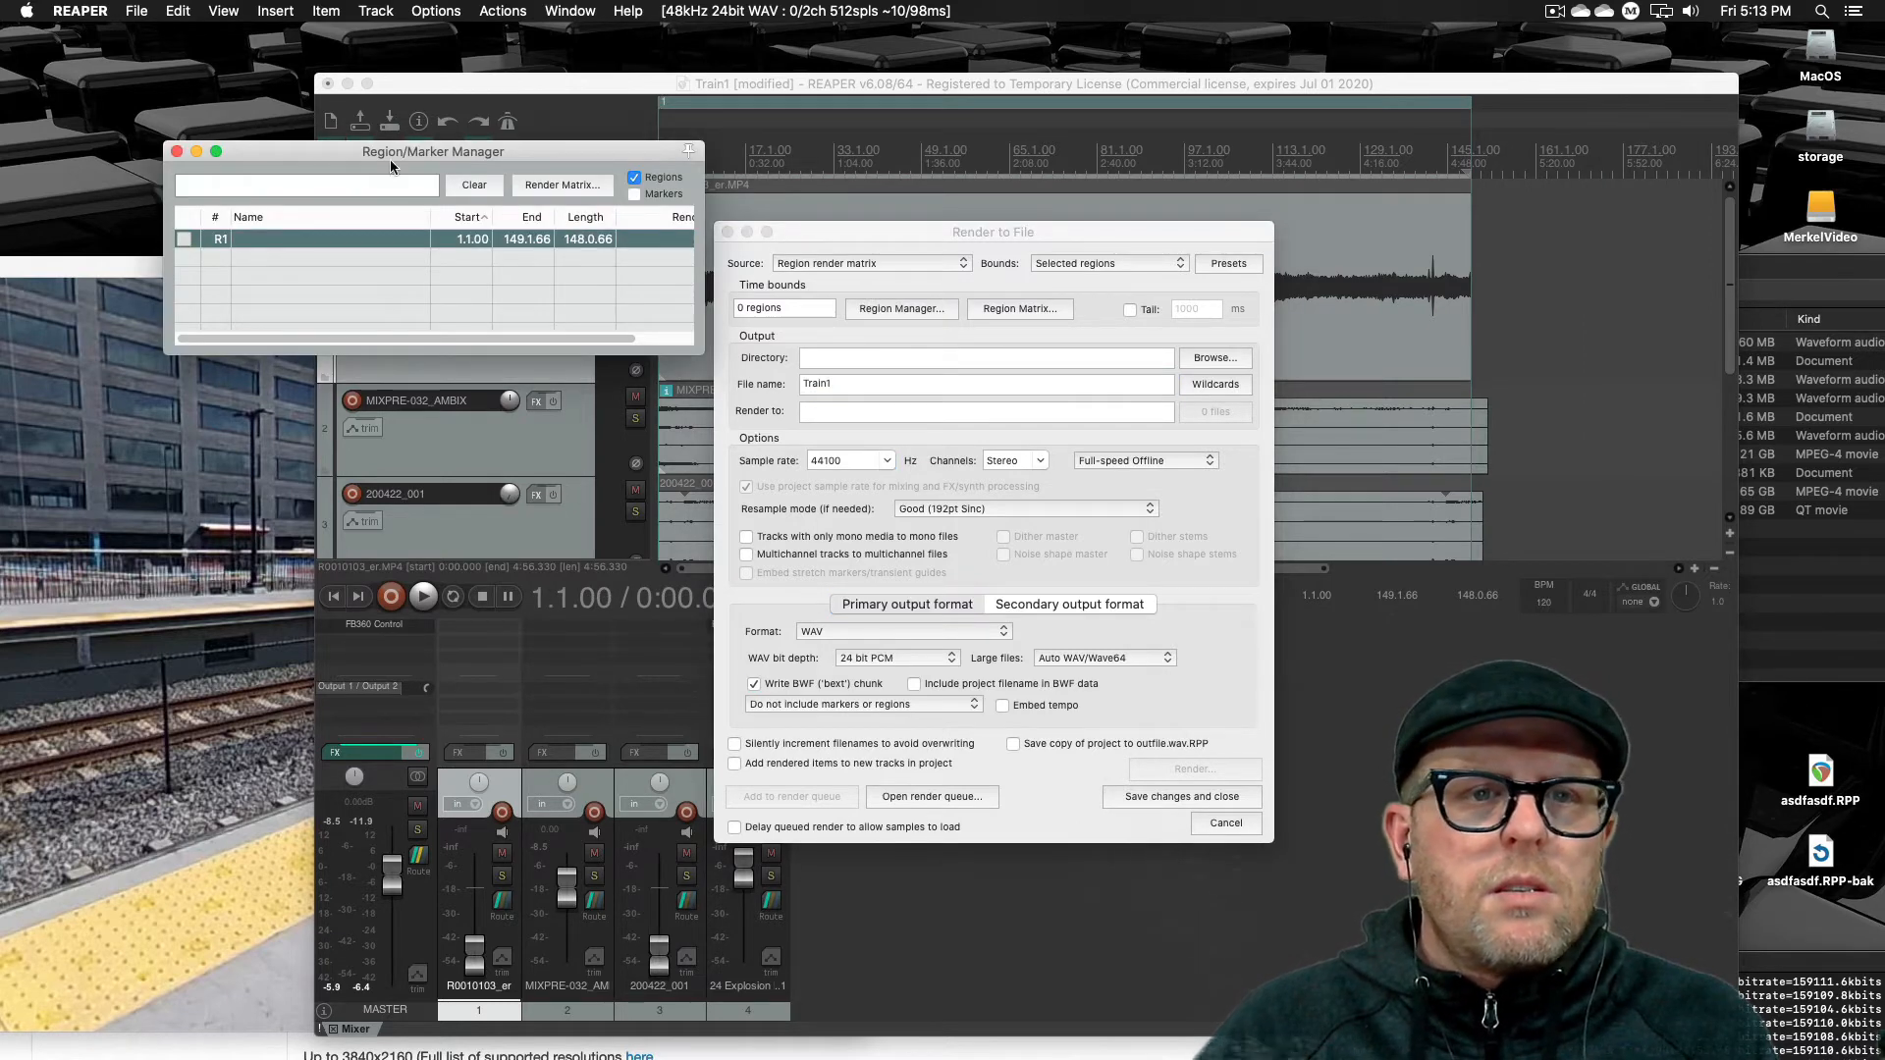
left_click(176, 151)
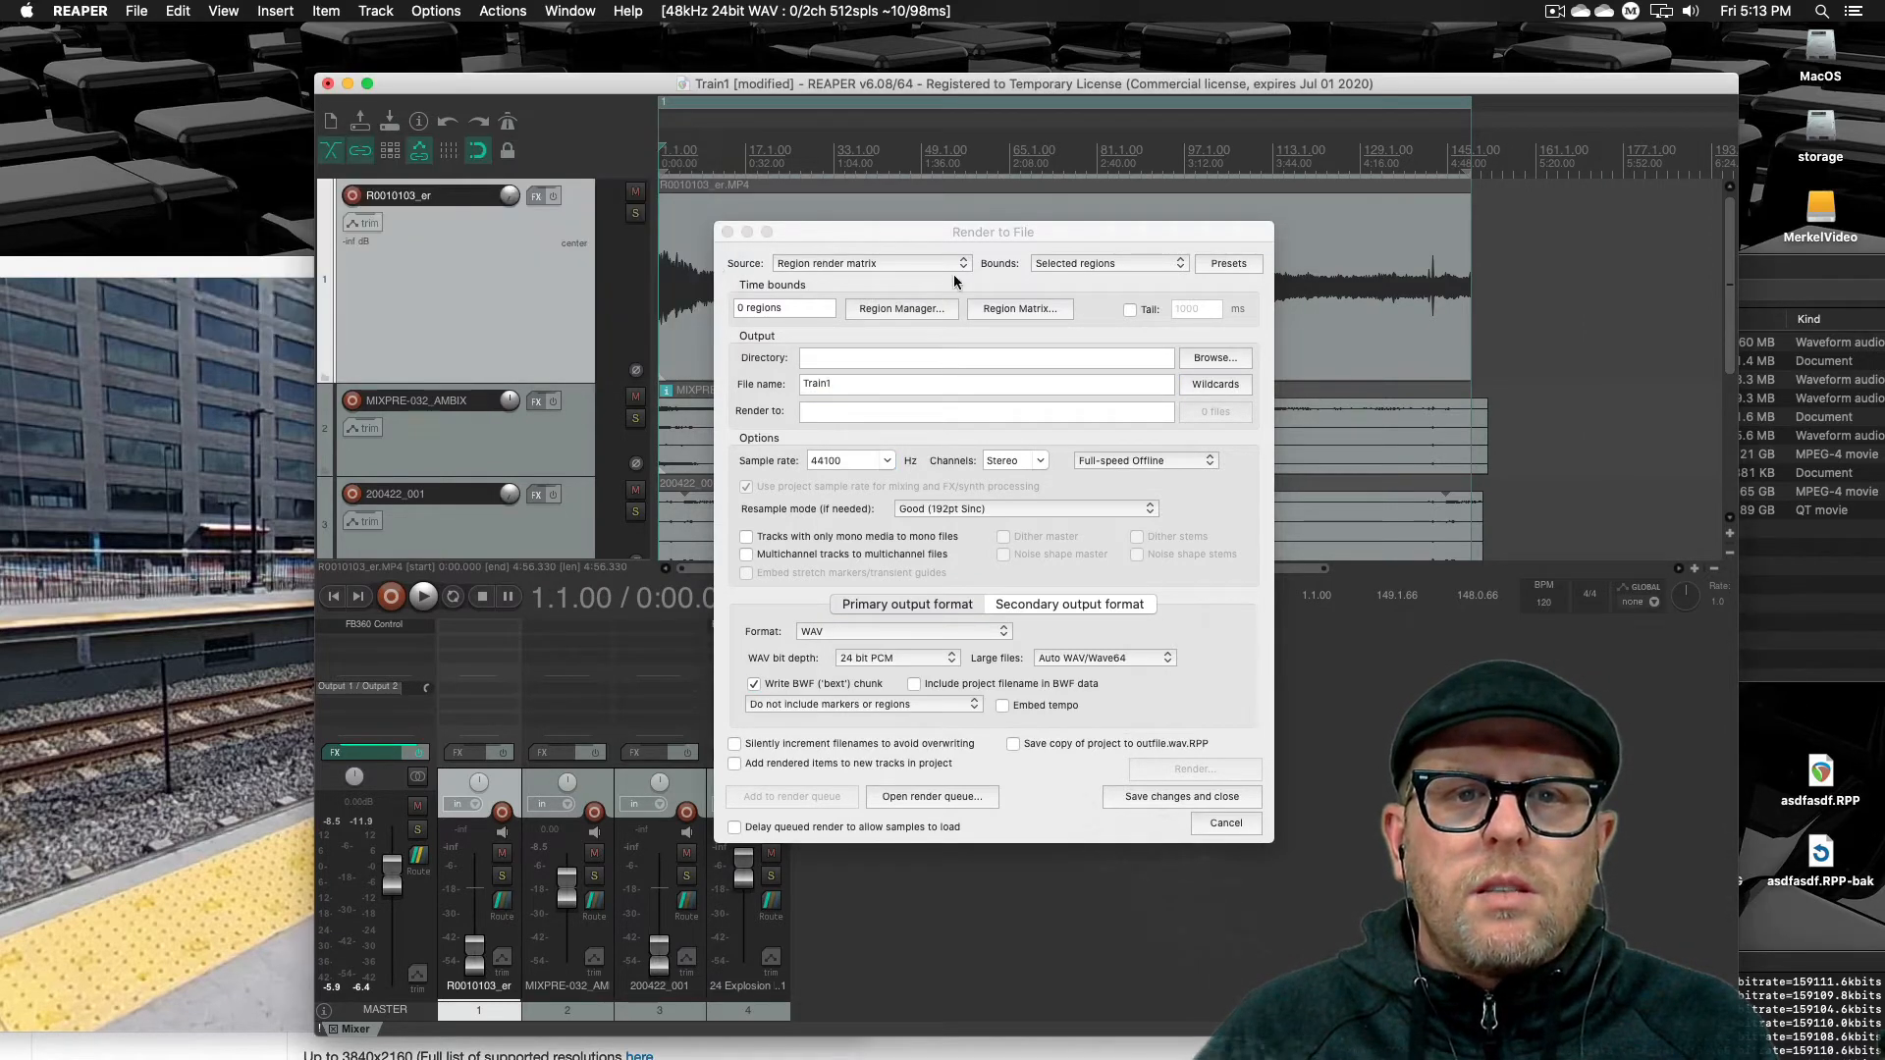
Switch the render source to Selected media items, then restore Region render matrix with Selected regions bounds
left_click(831, 267)
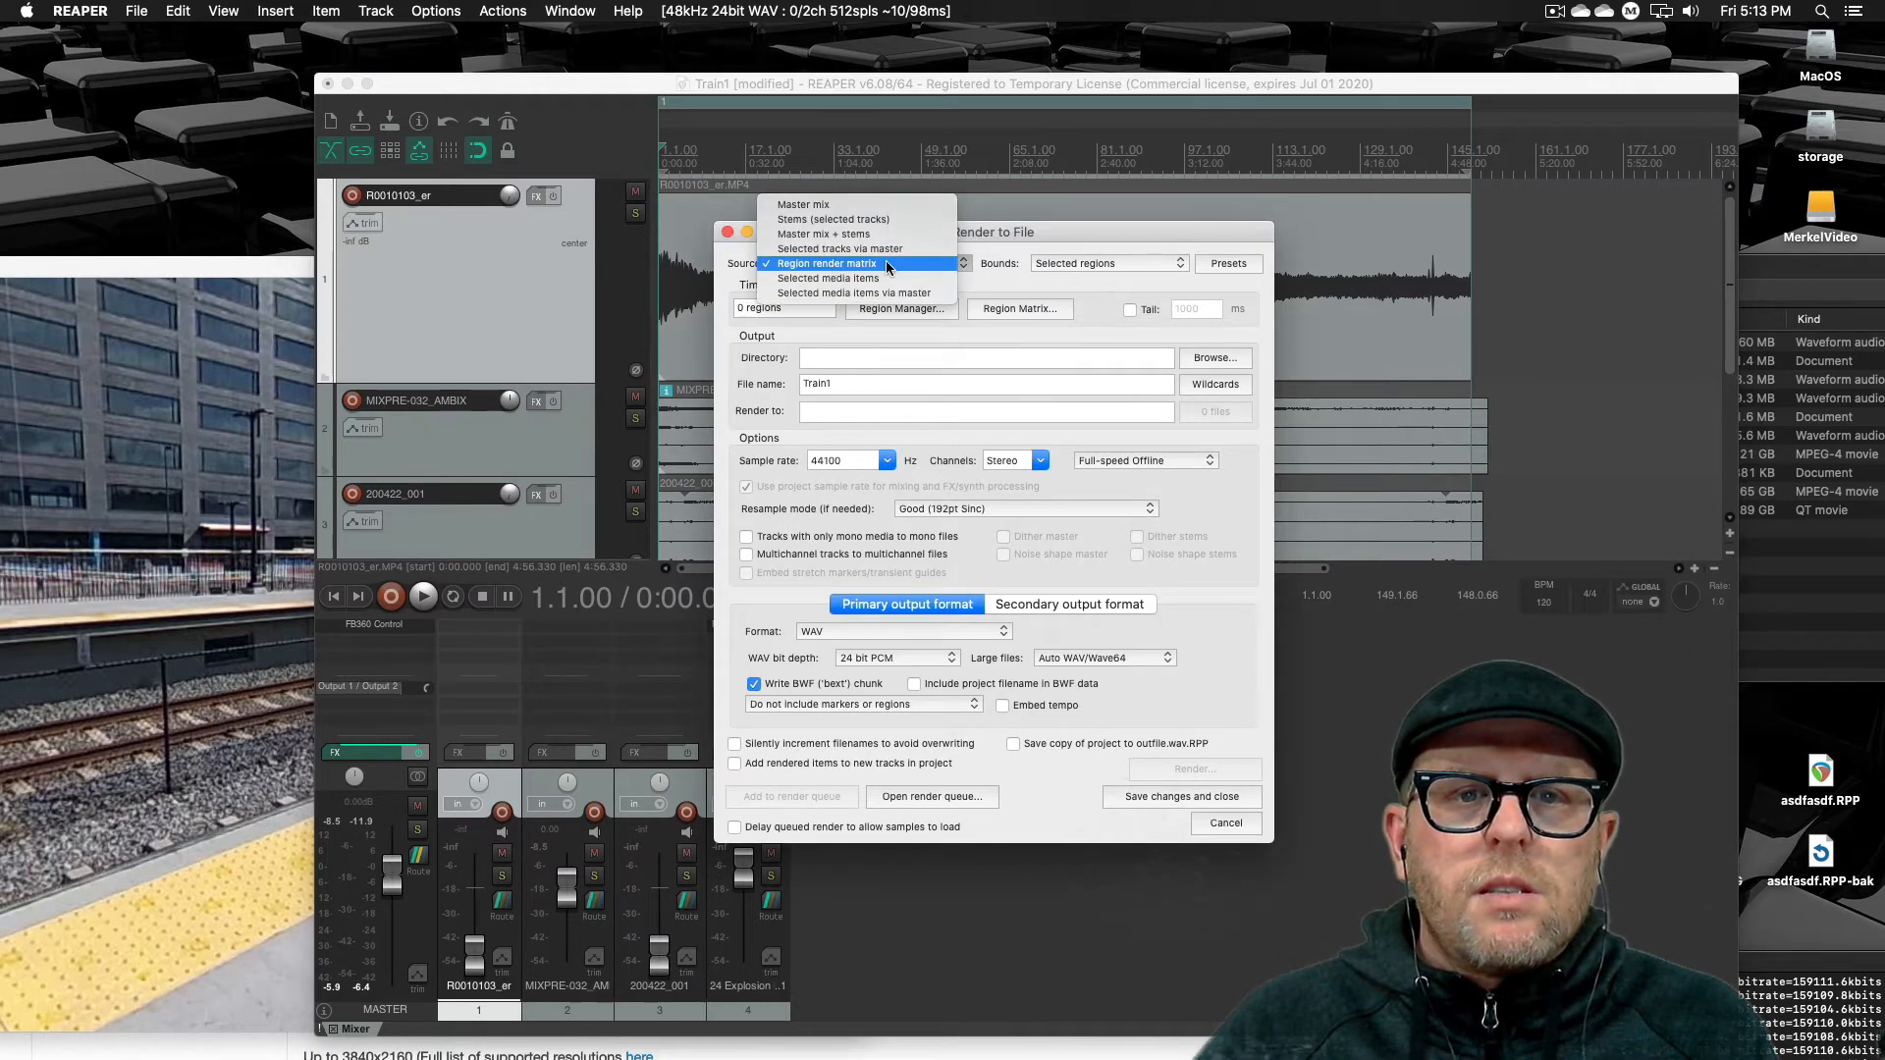
left_click(890, 282)
left_click(874, 260)
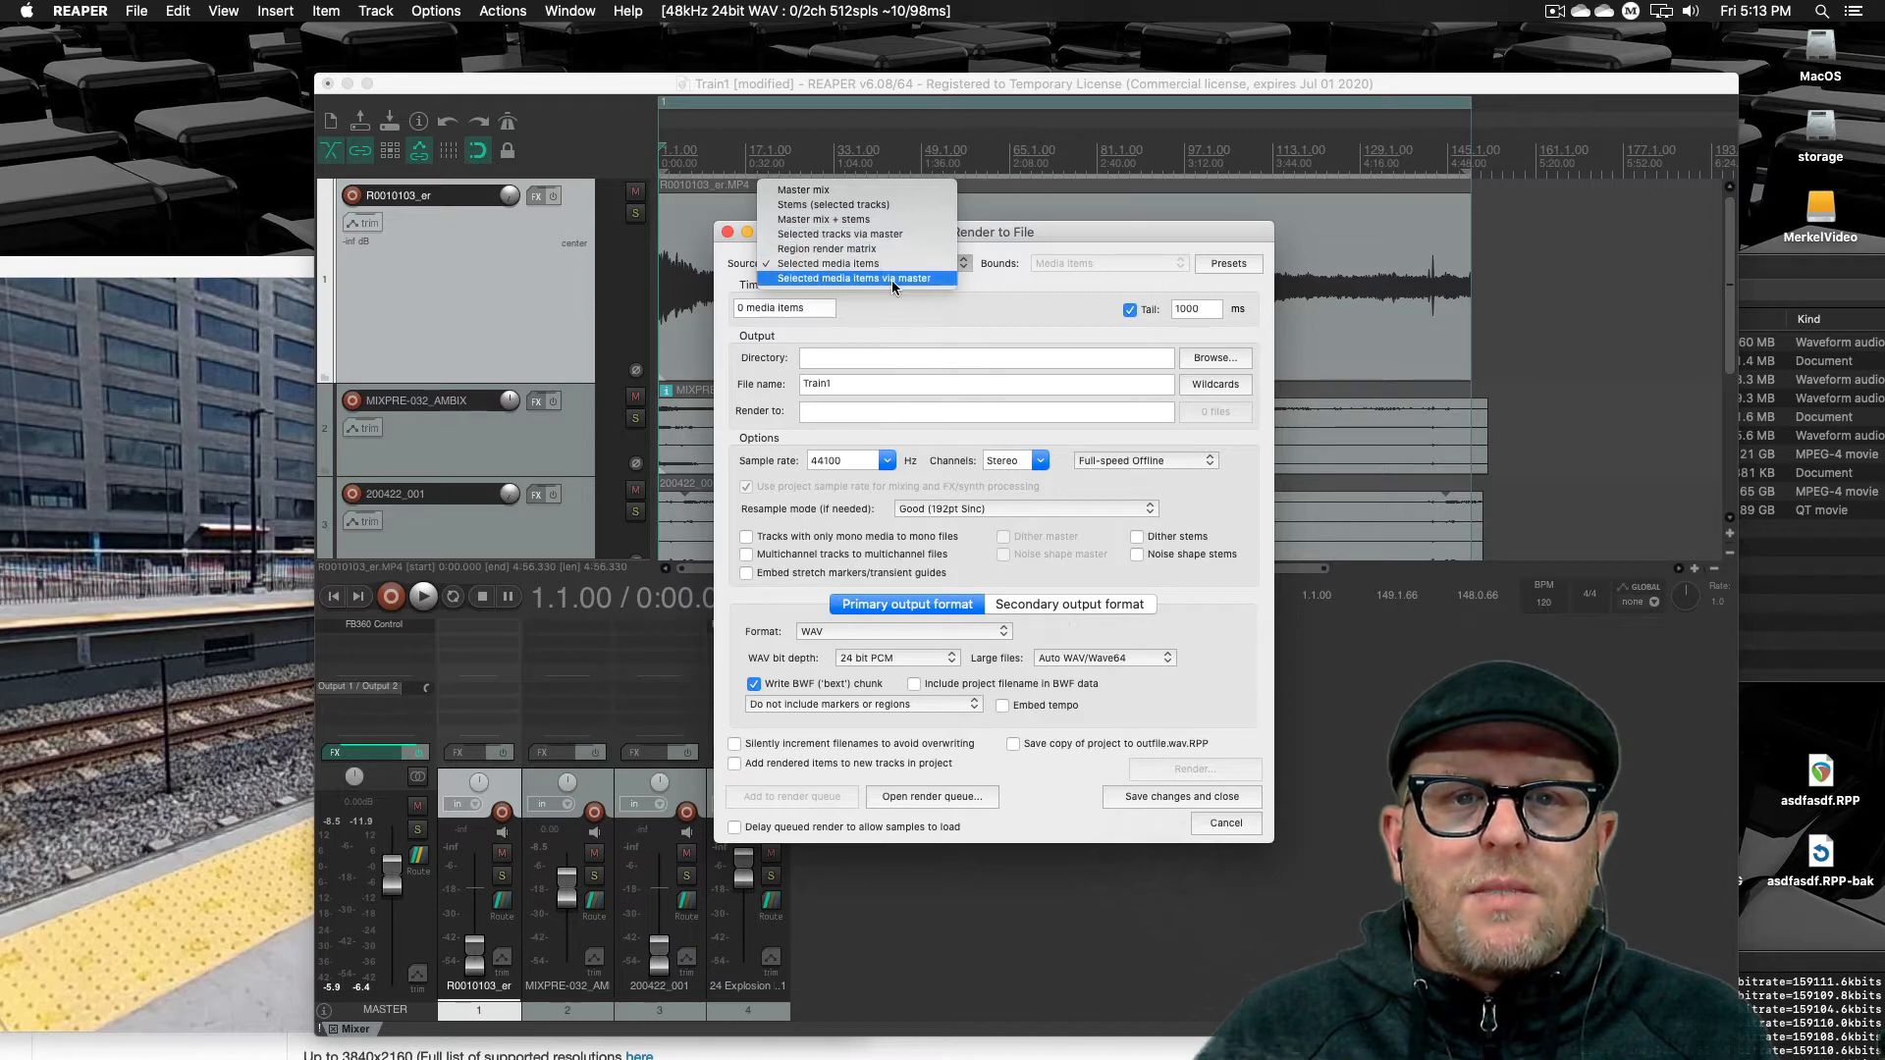
left_click(891, 252)
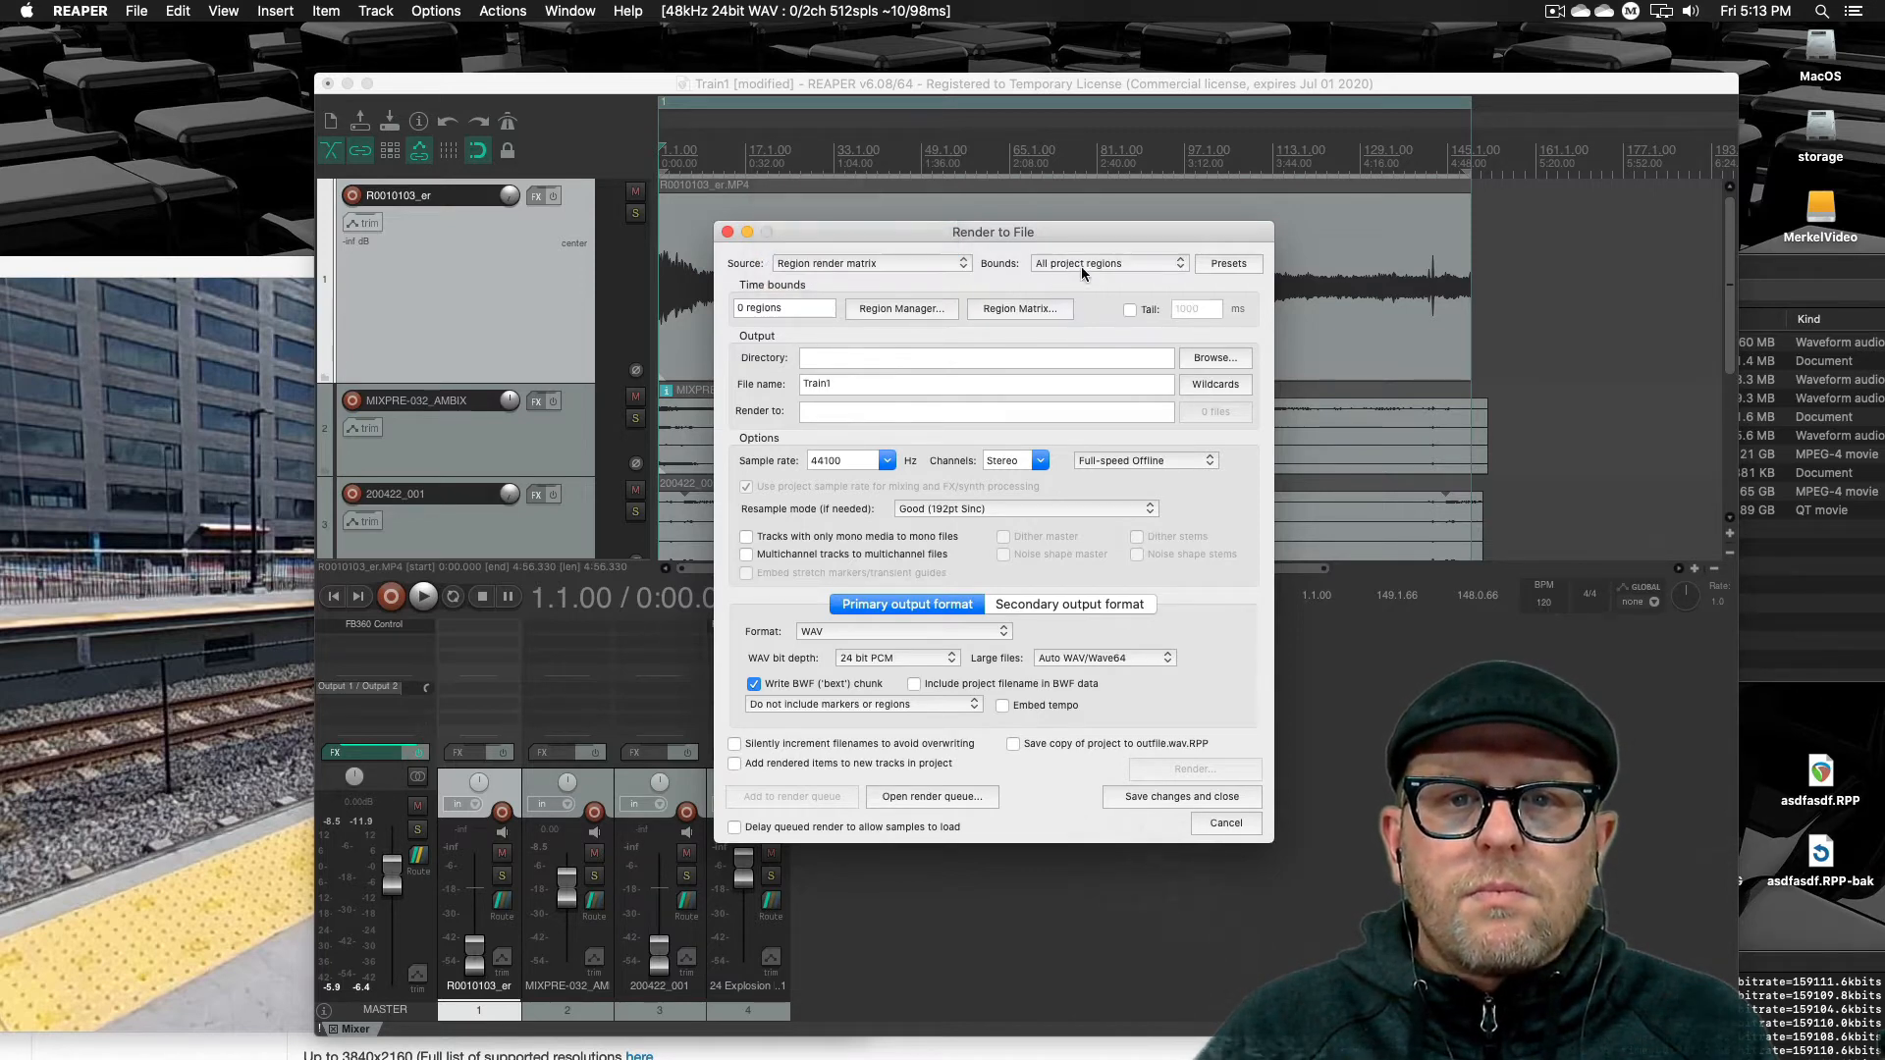
left_click(1090, 267)
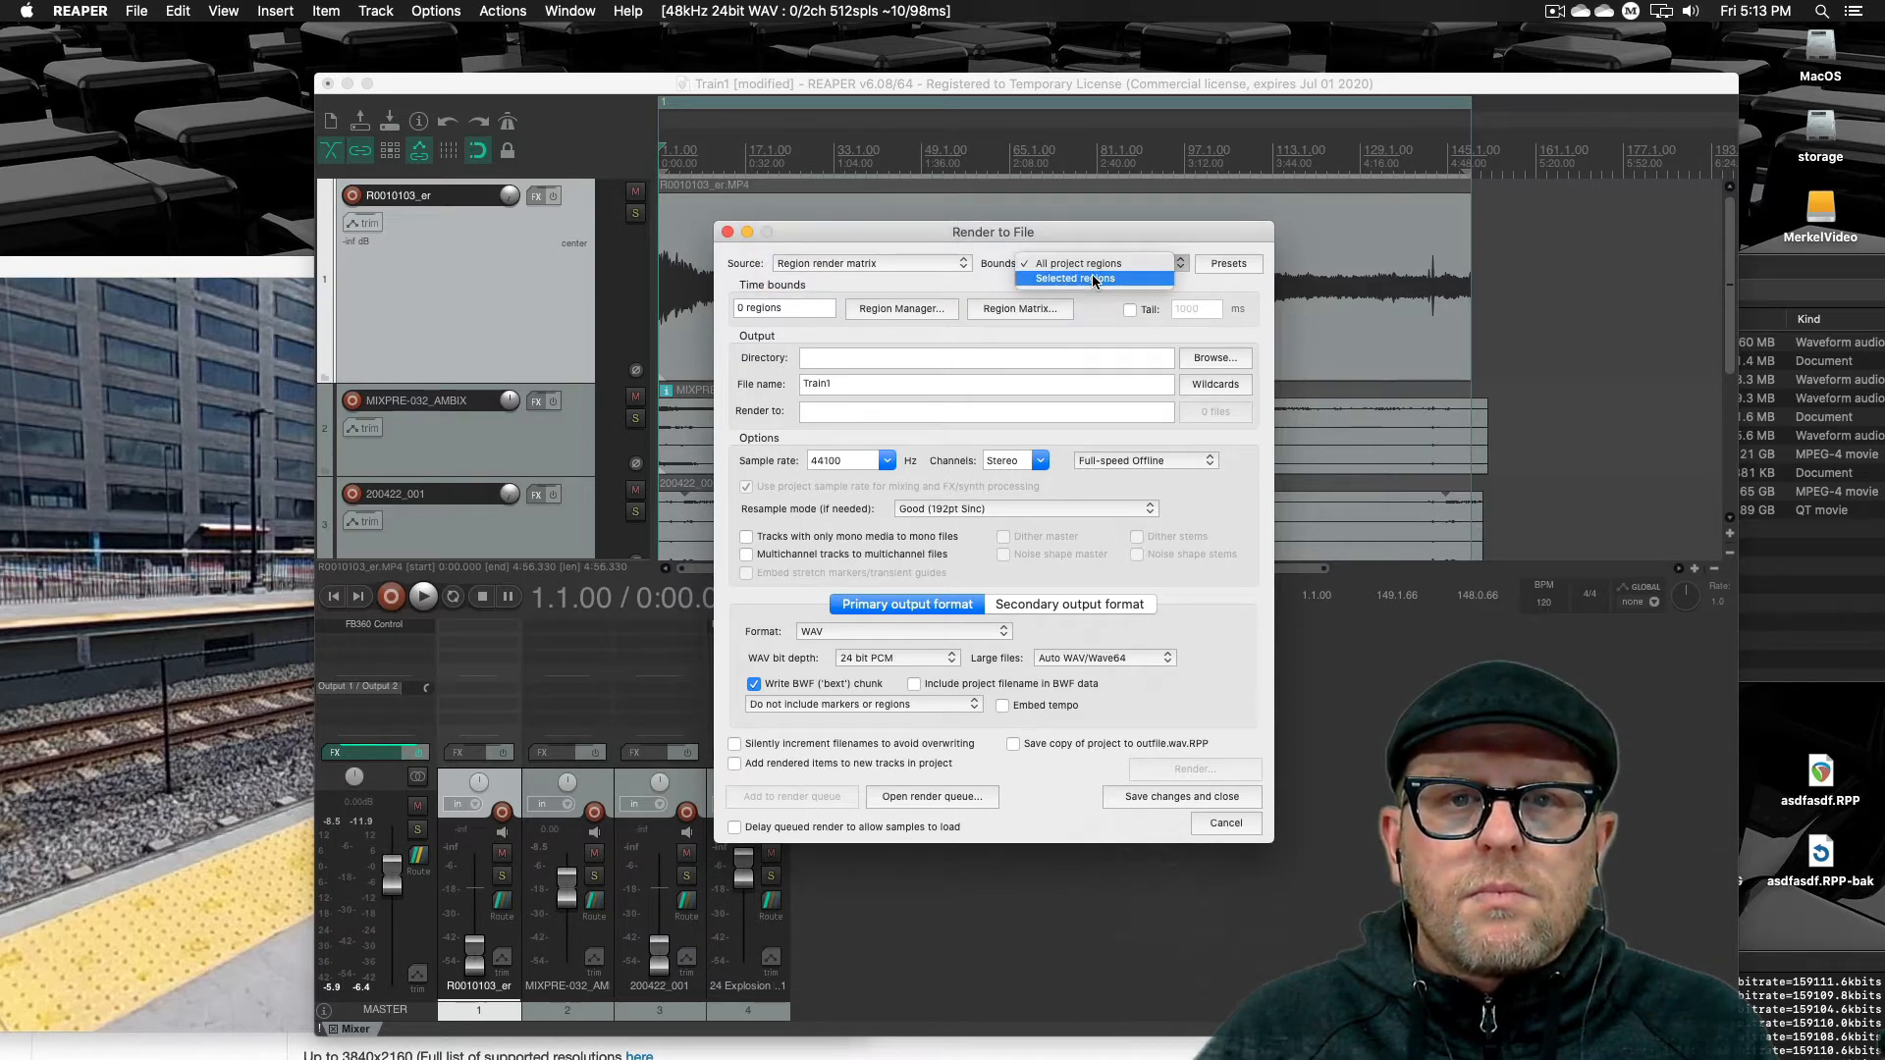
left_click(1093, 277)
Set the render bounds to All project regions
left_click(1001, 116)
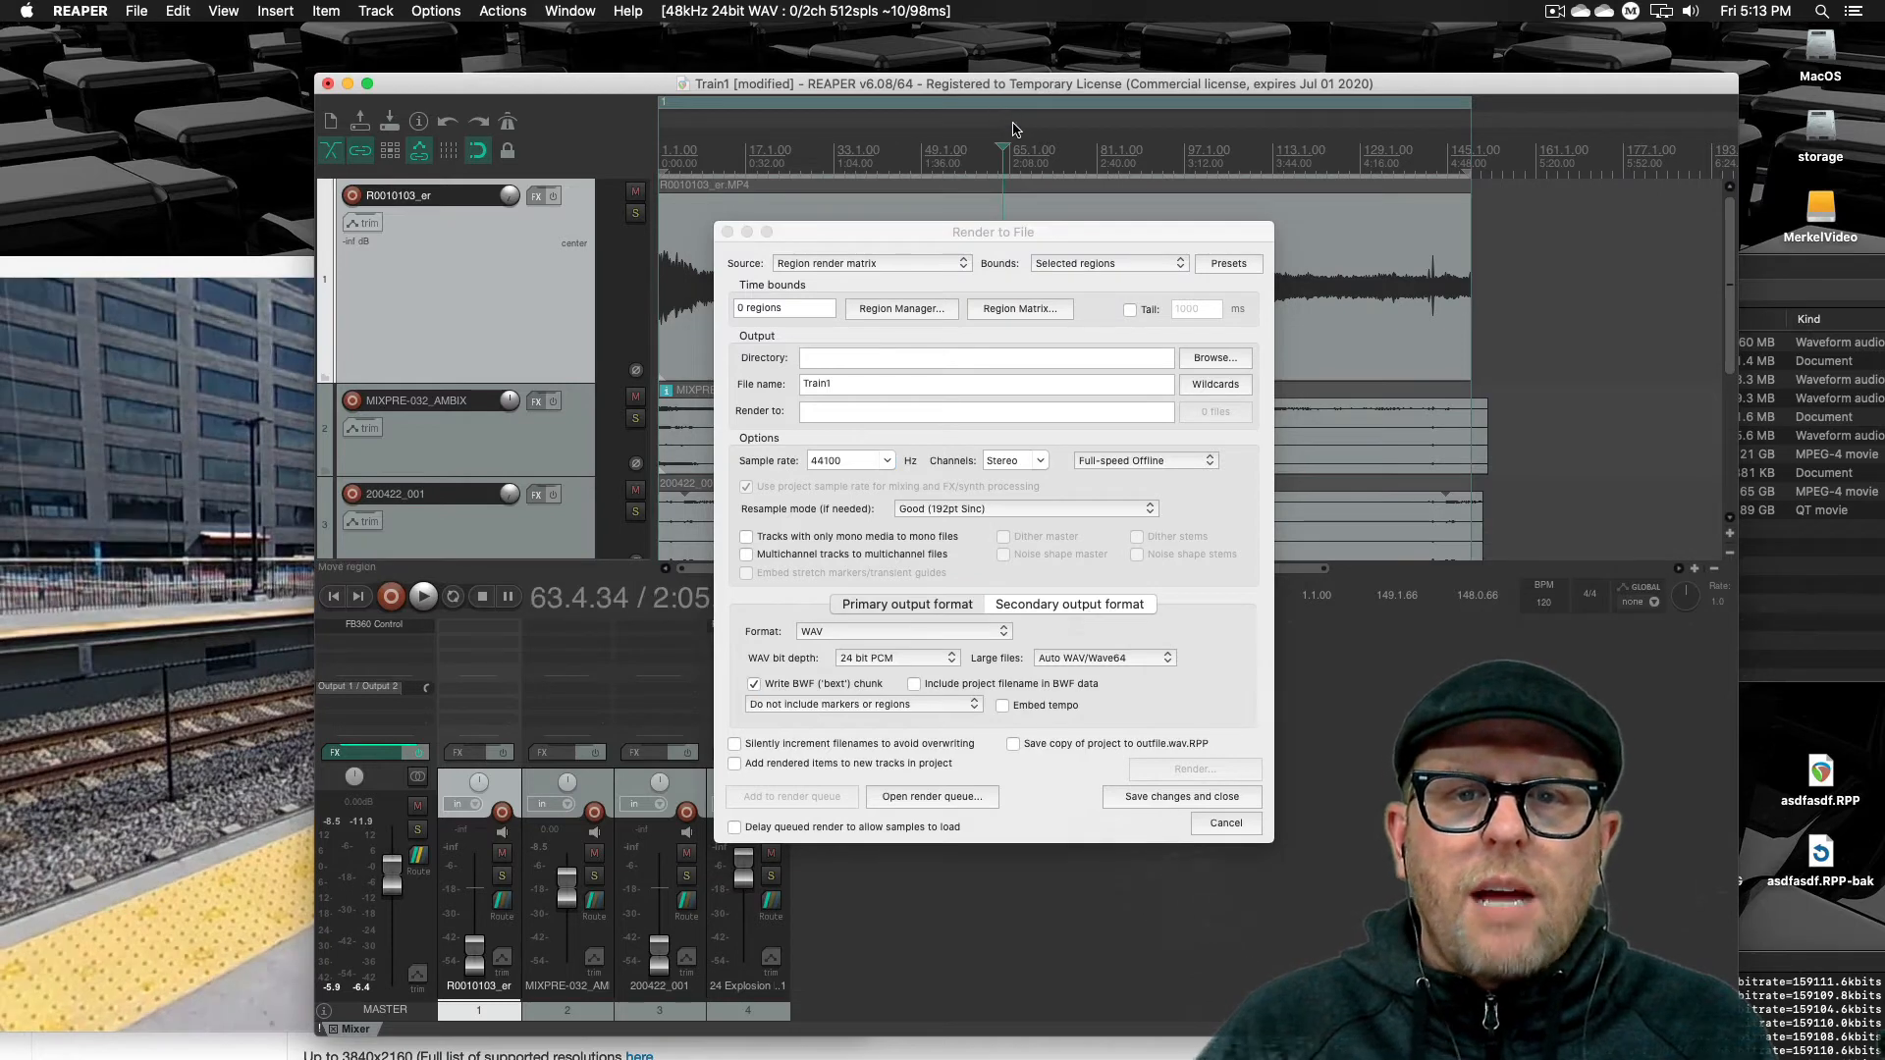
left_click(1361, 276)
left_click(1085, 263)
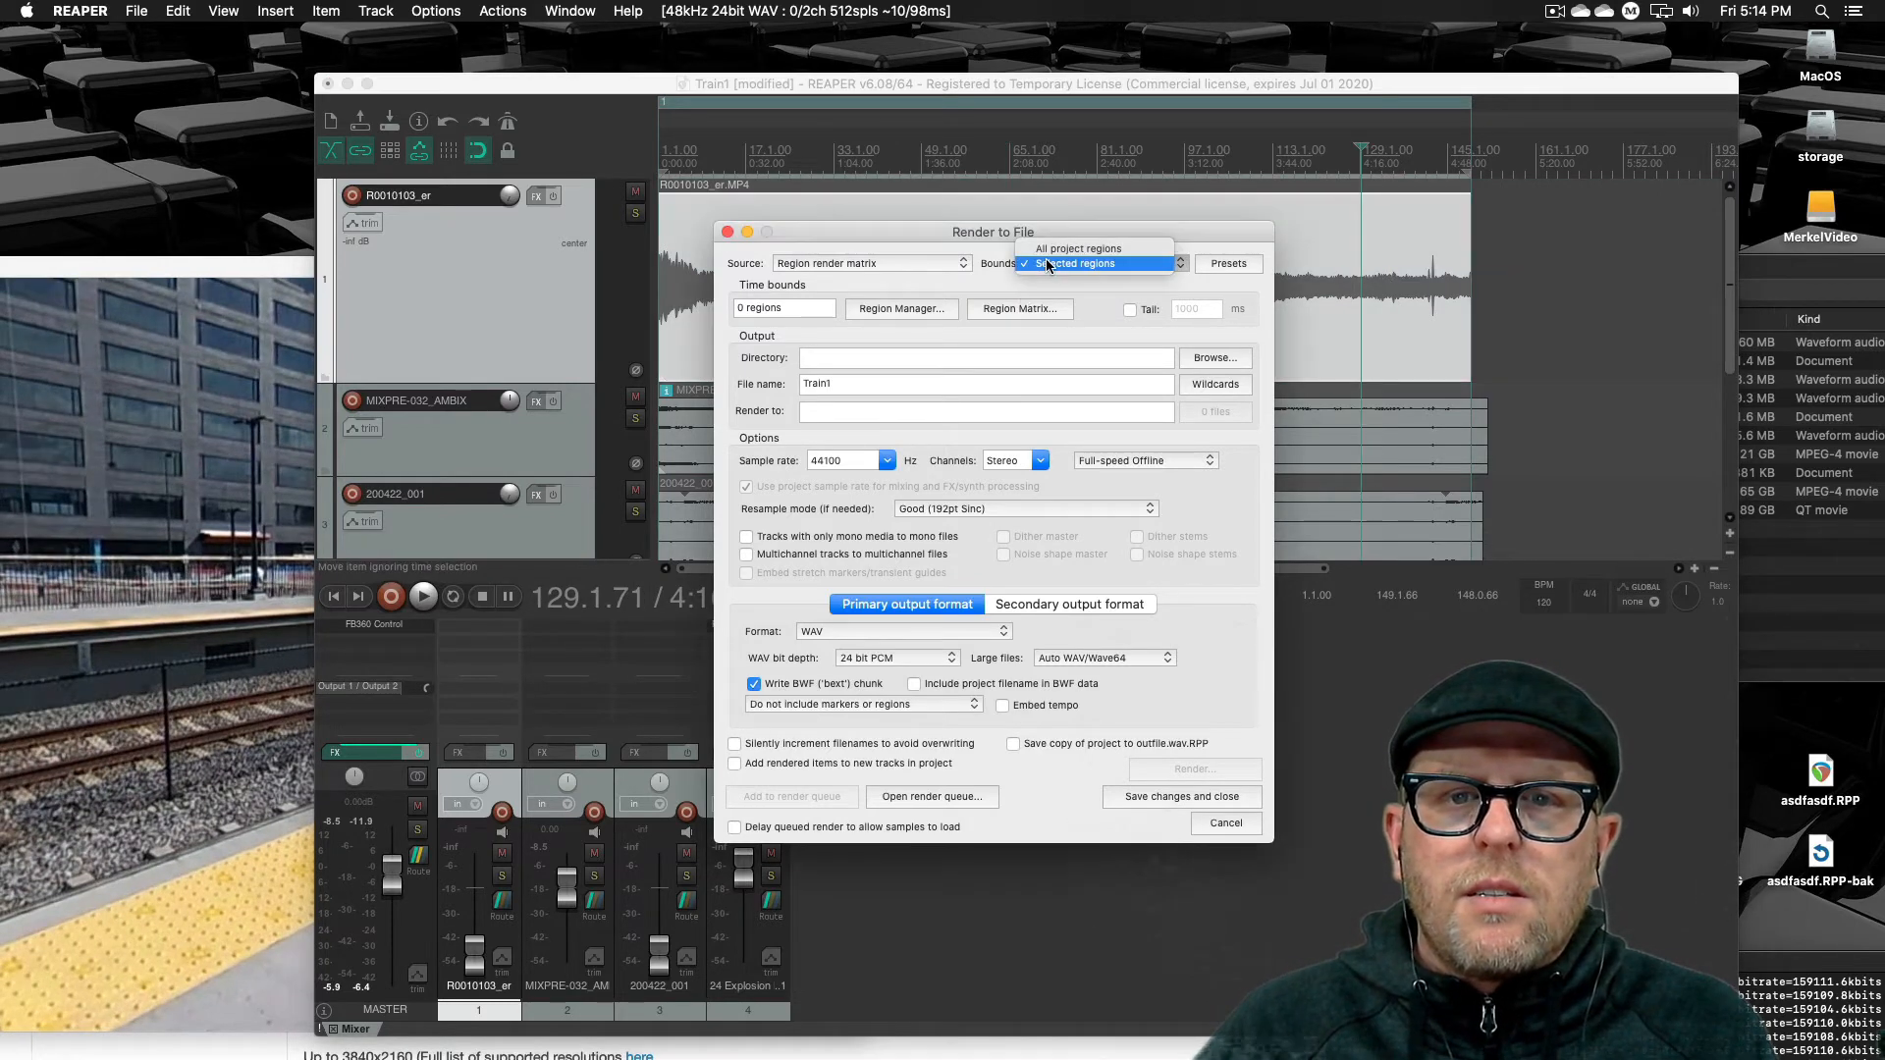
left_click(1086, 249)
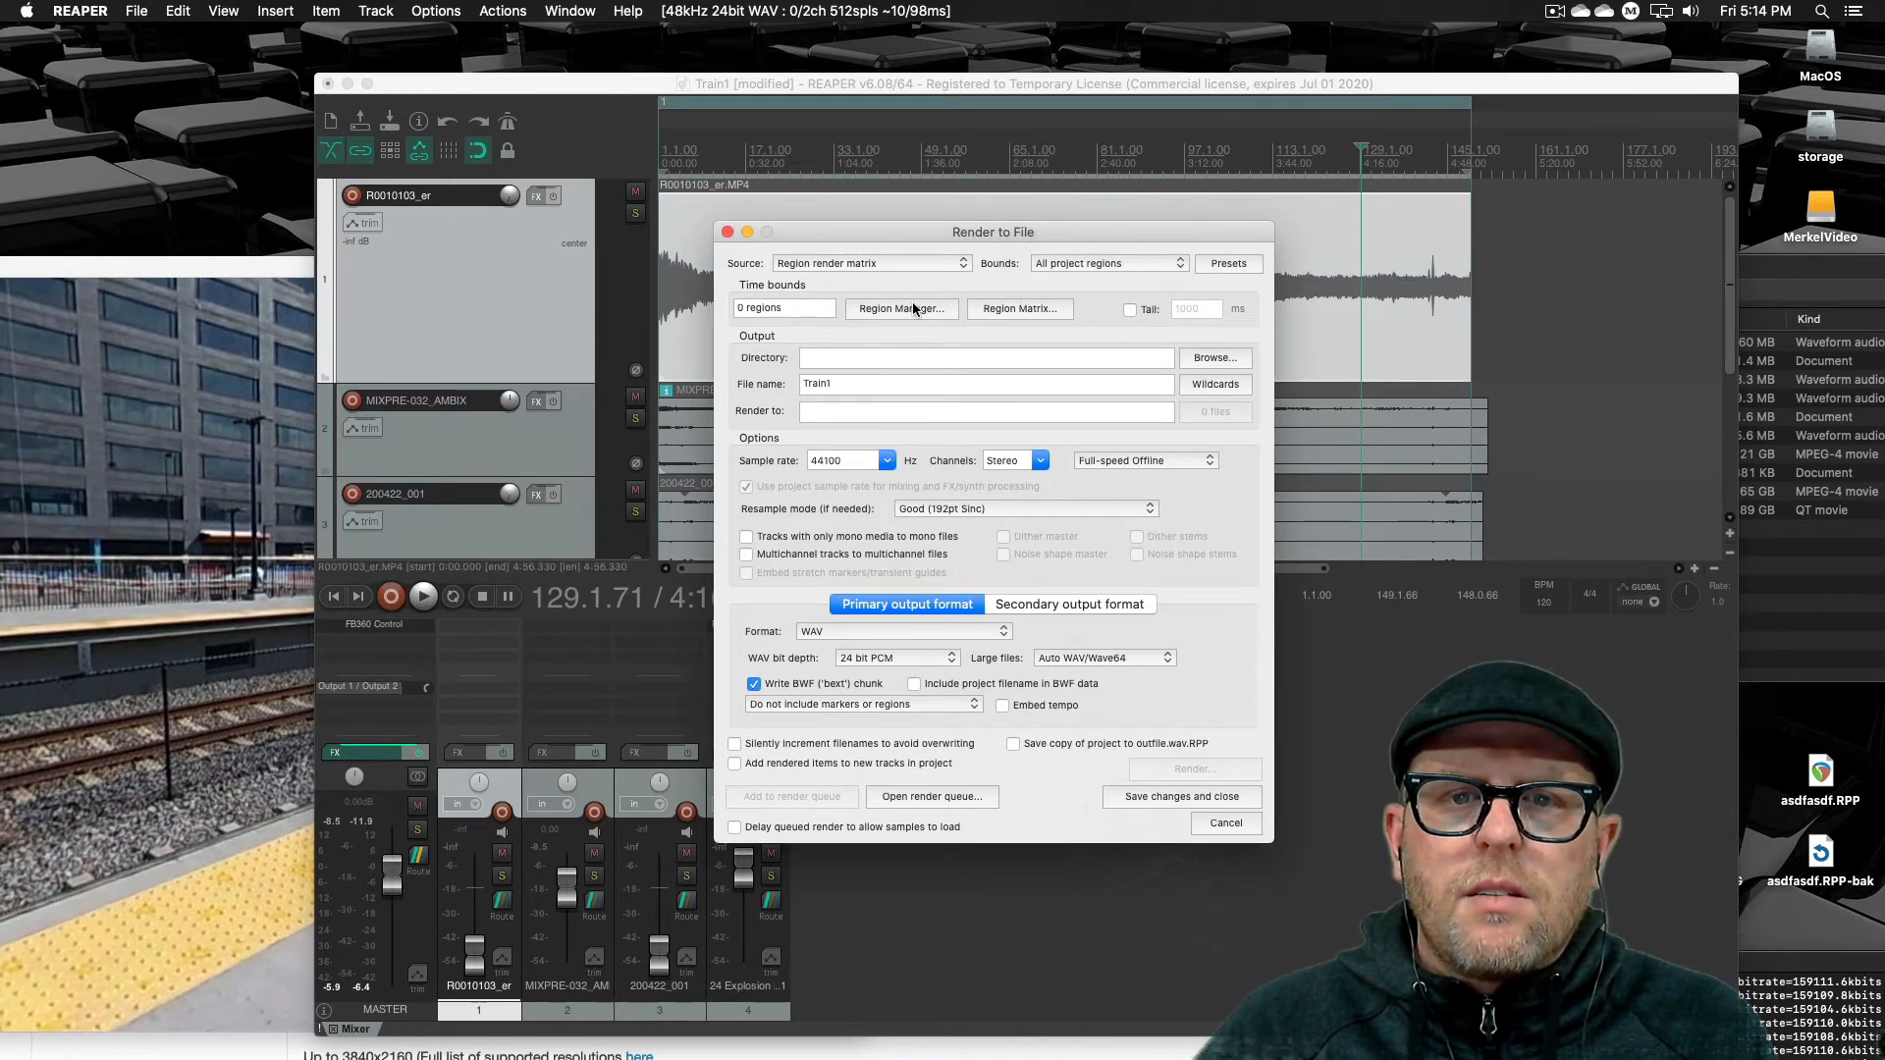
Reopen the Region/Marker Manager, select region R1, and close the manager
left_click(868, 310)
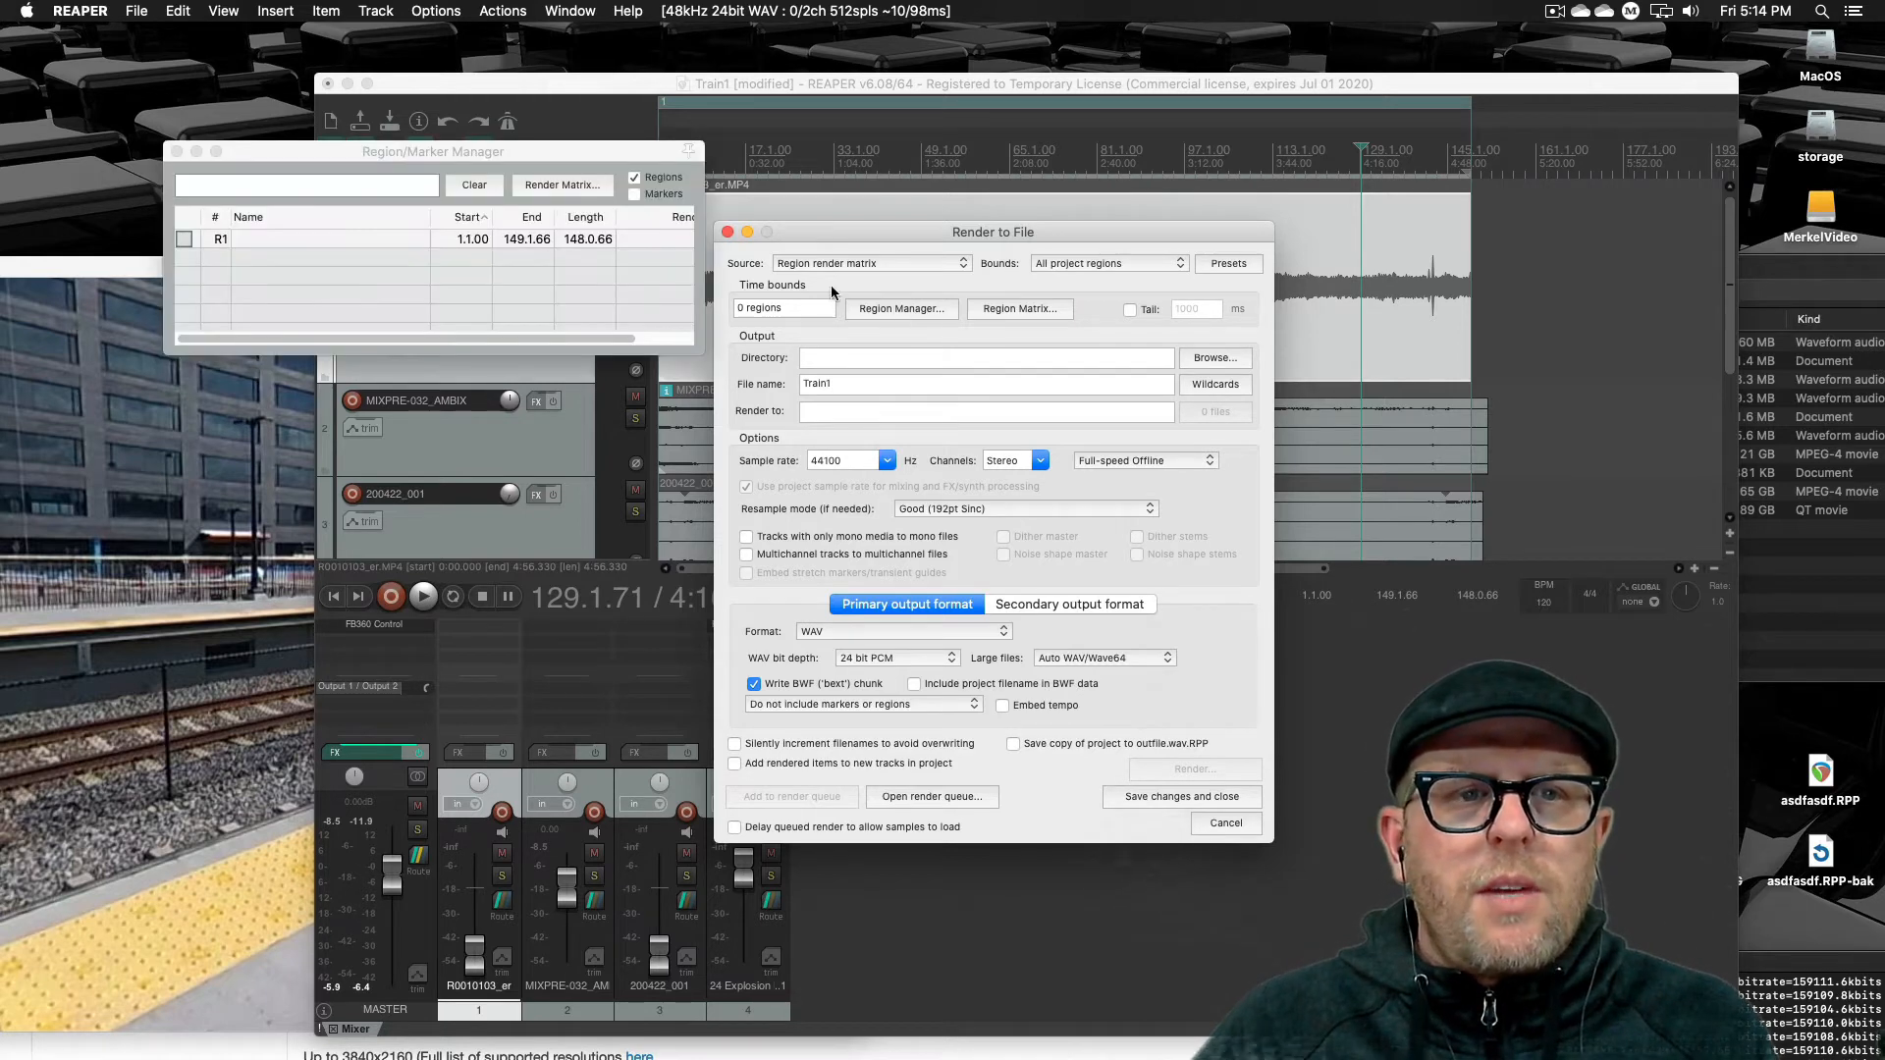
left_click(204, 238)
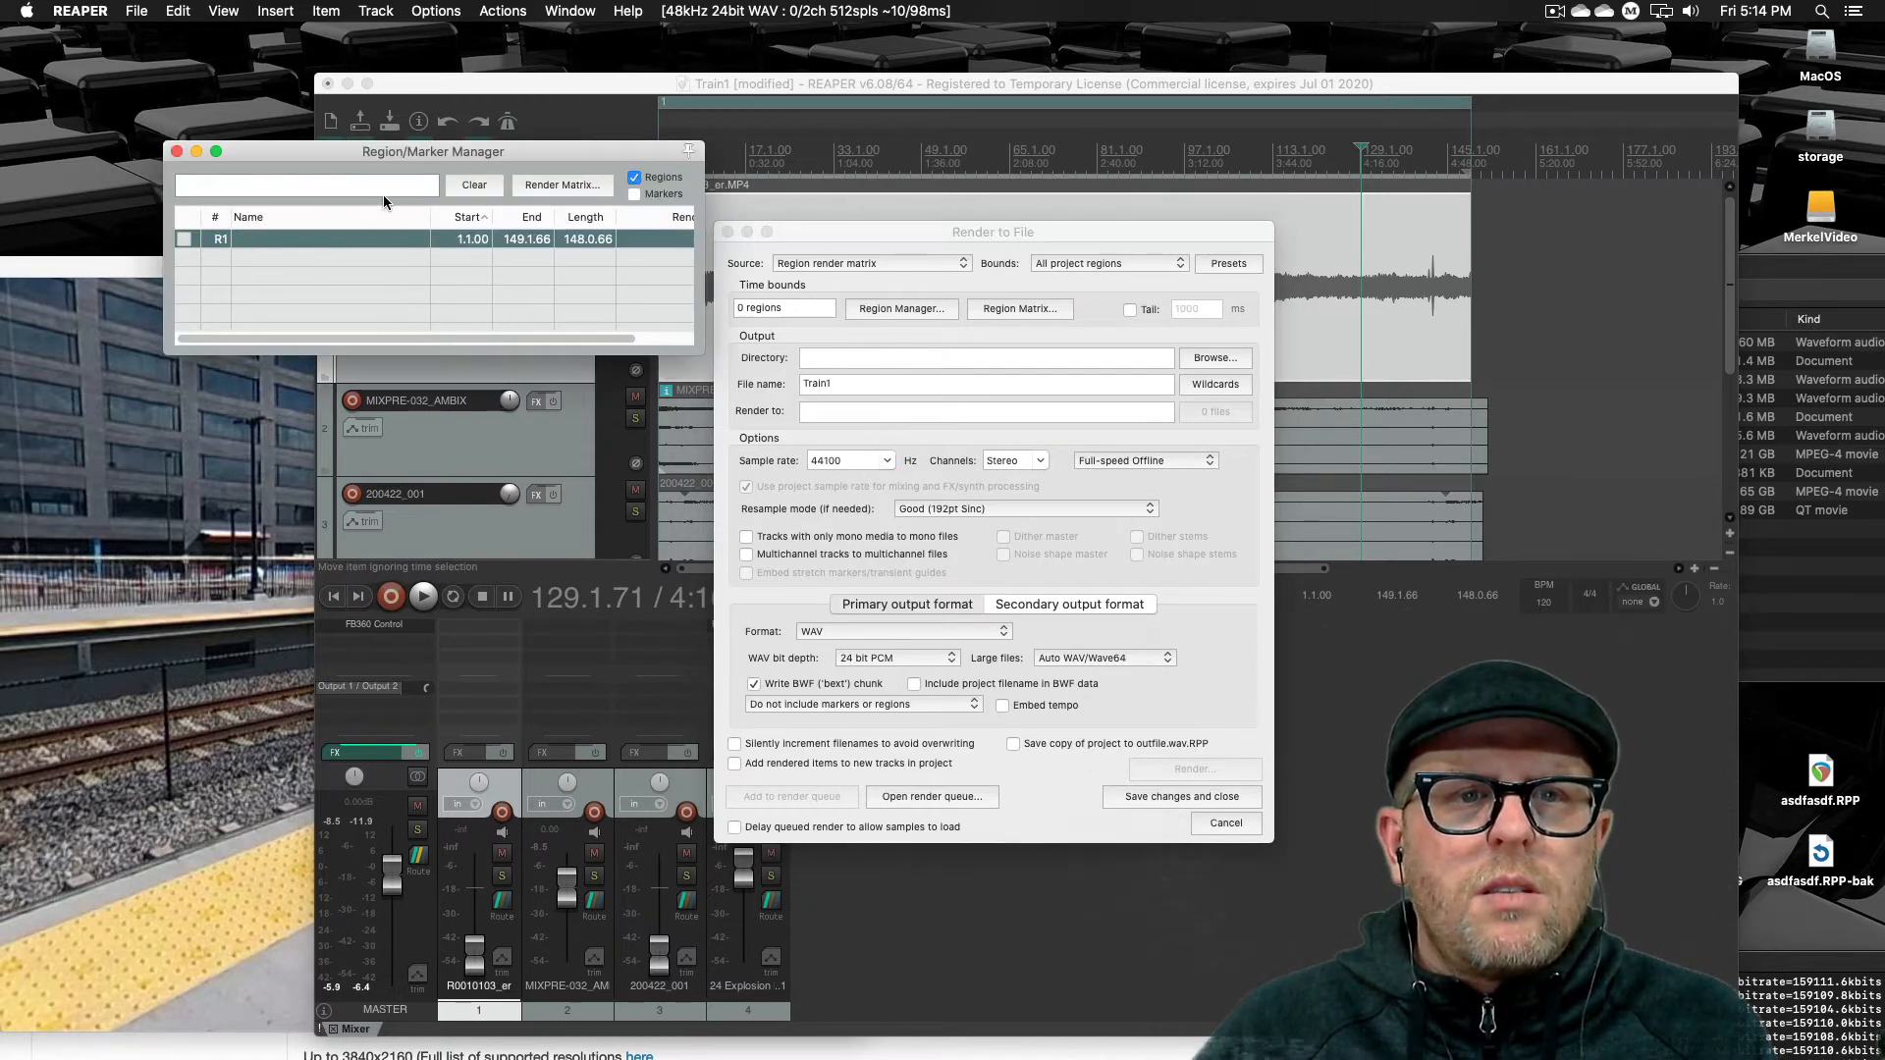
left_click(583, 247)
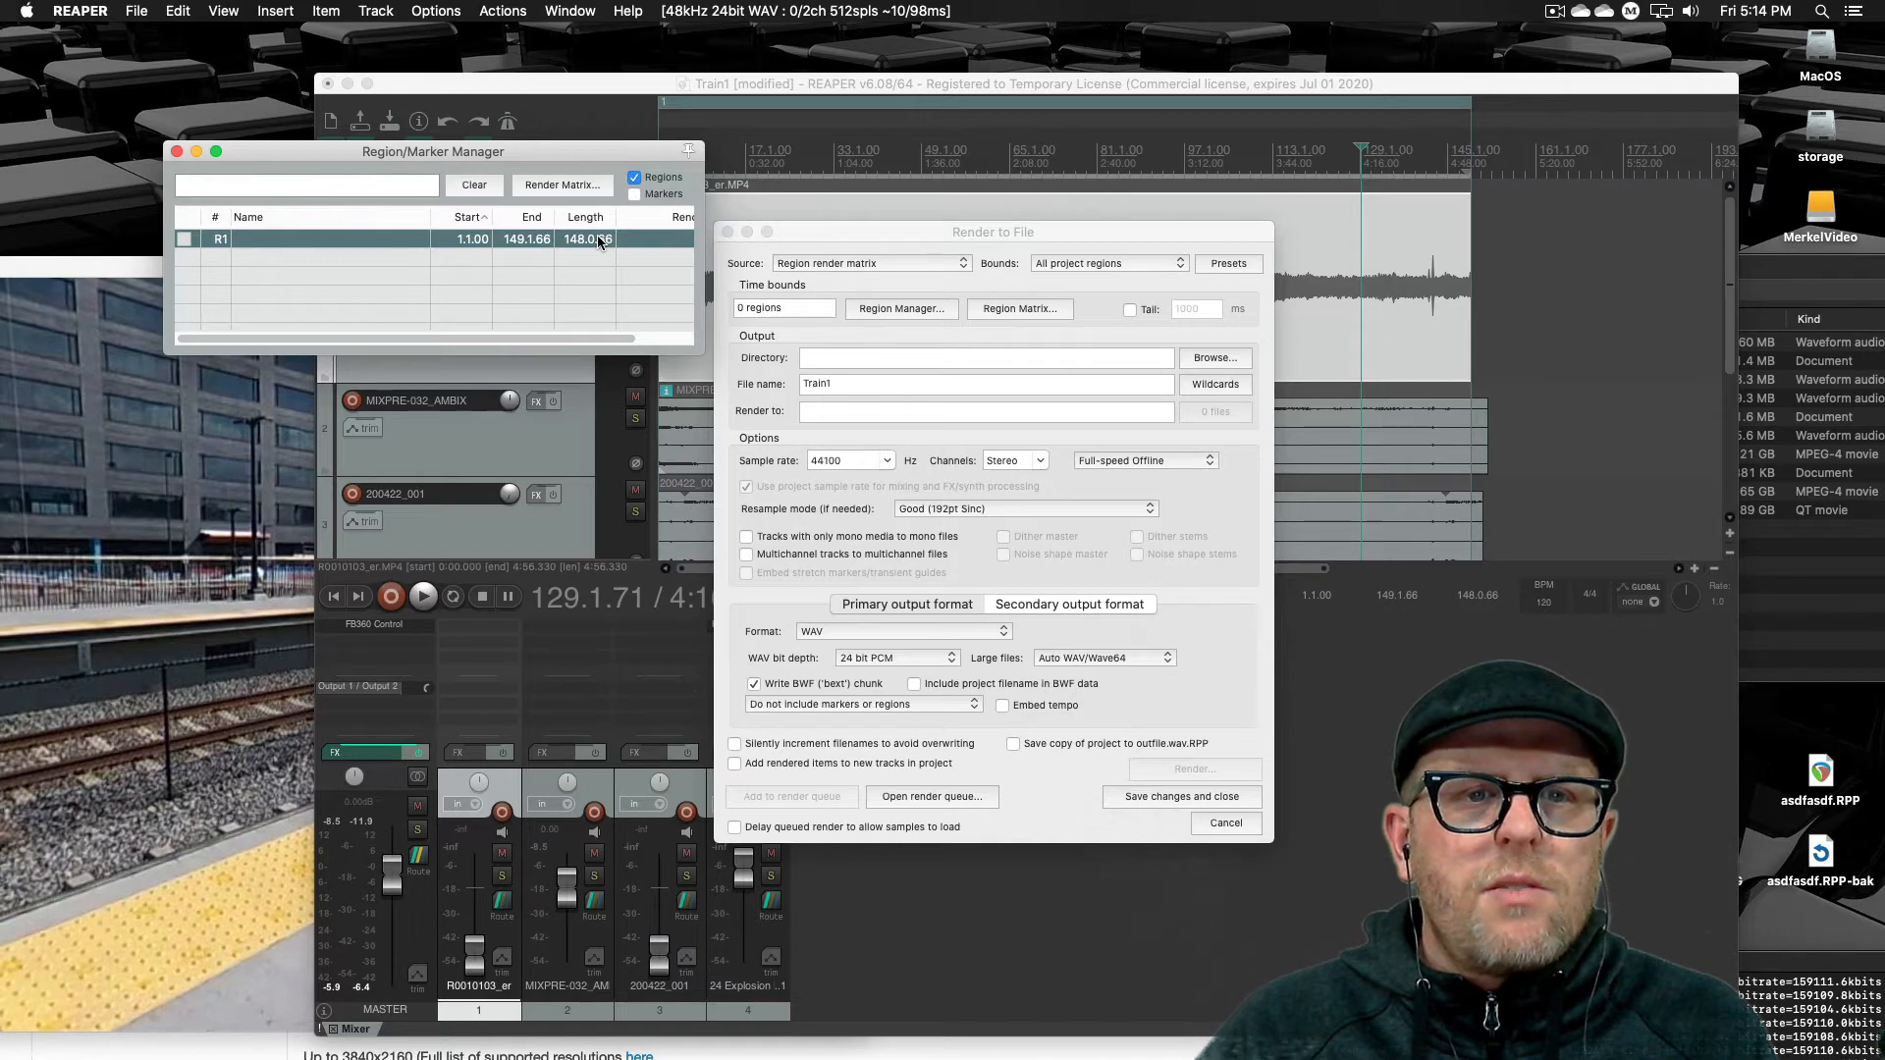
left_click_drag(610, 336, 707, 277)
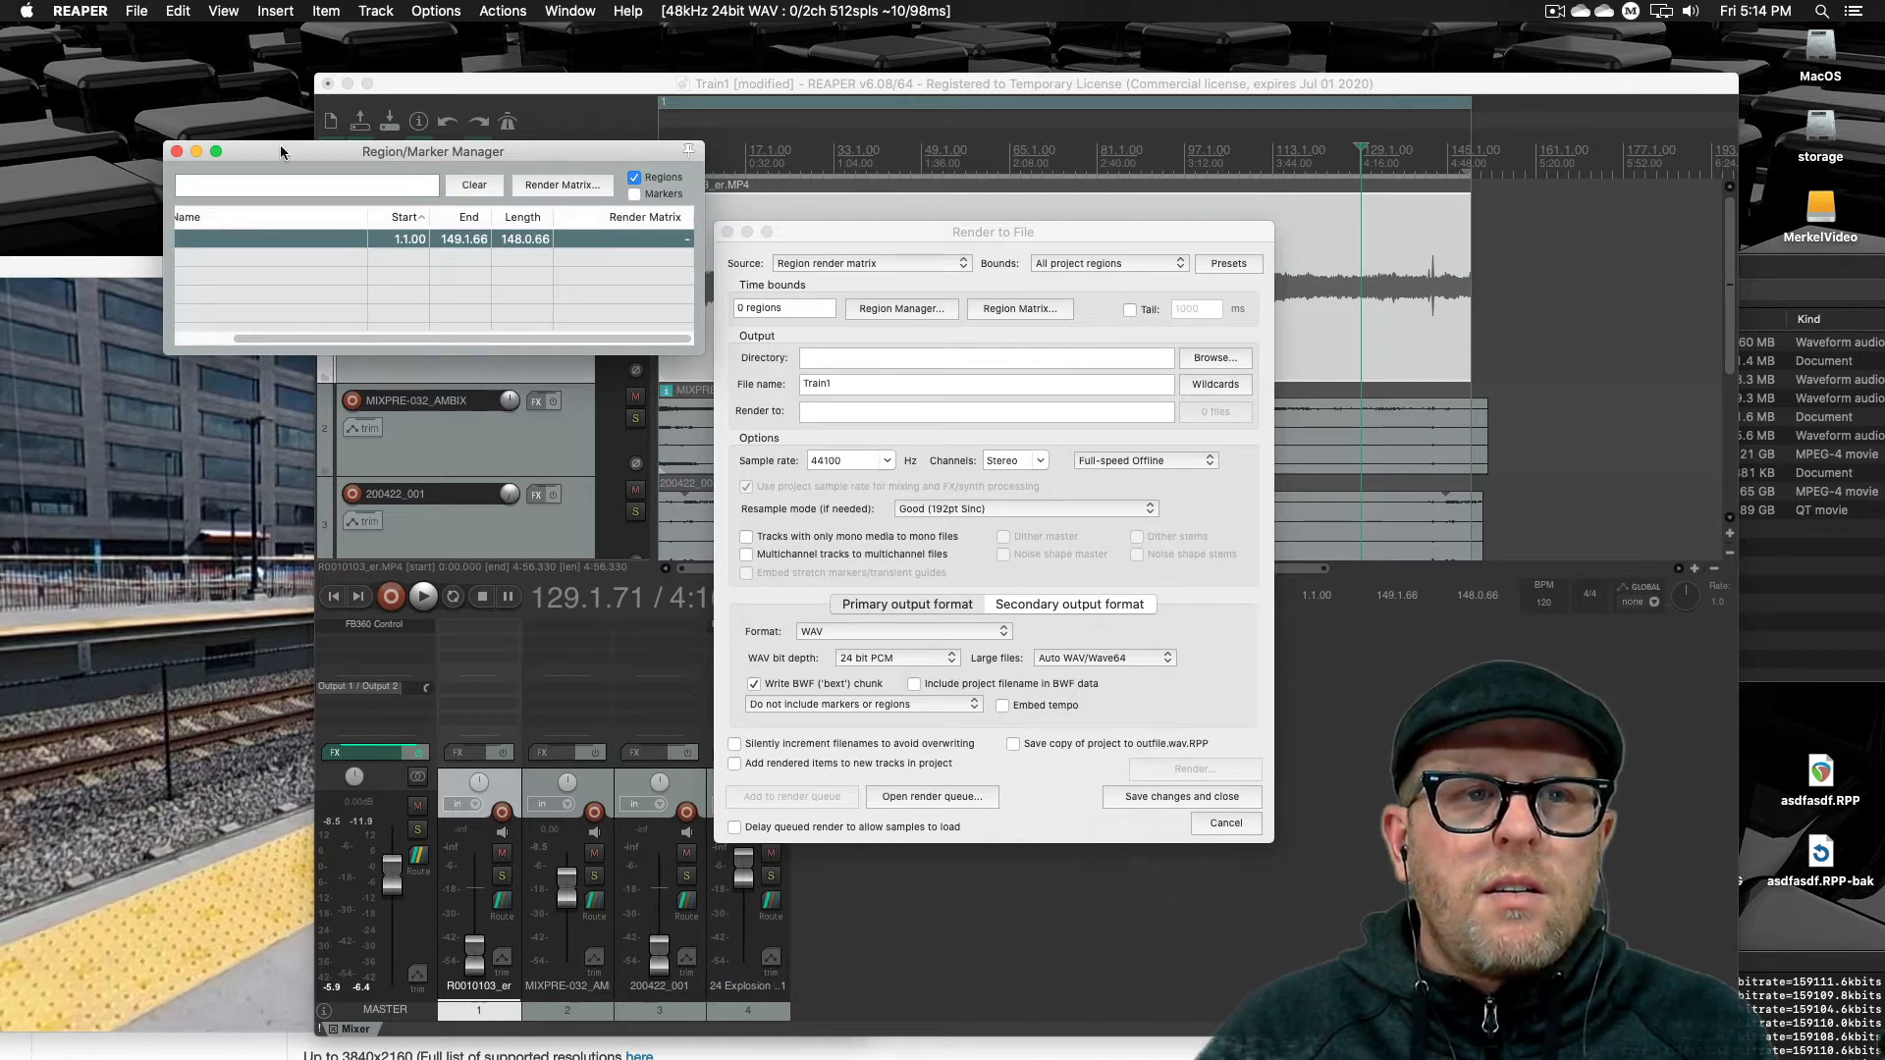
left_click(176, 151)
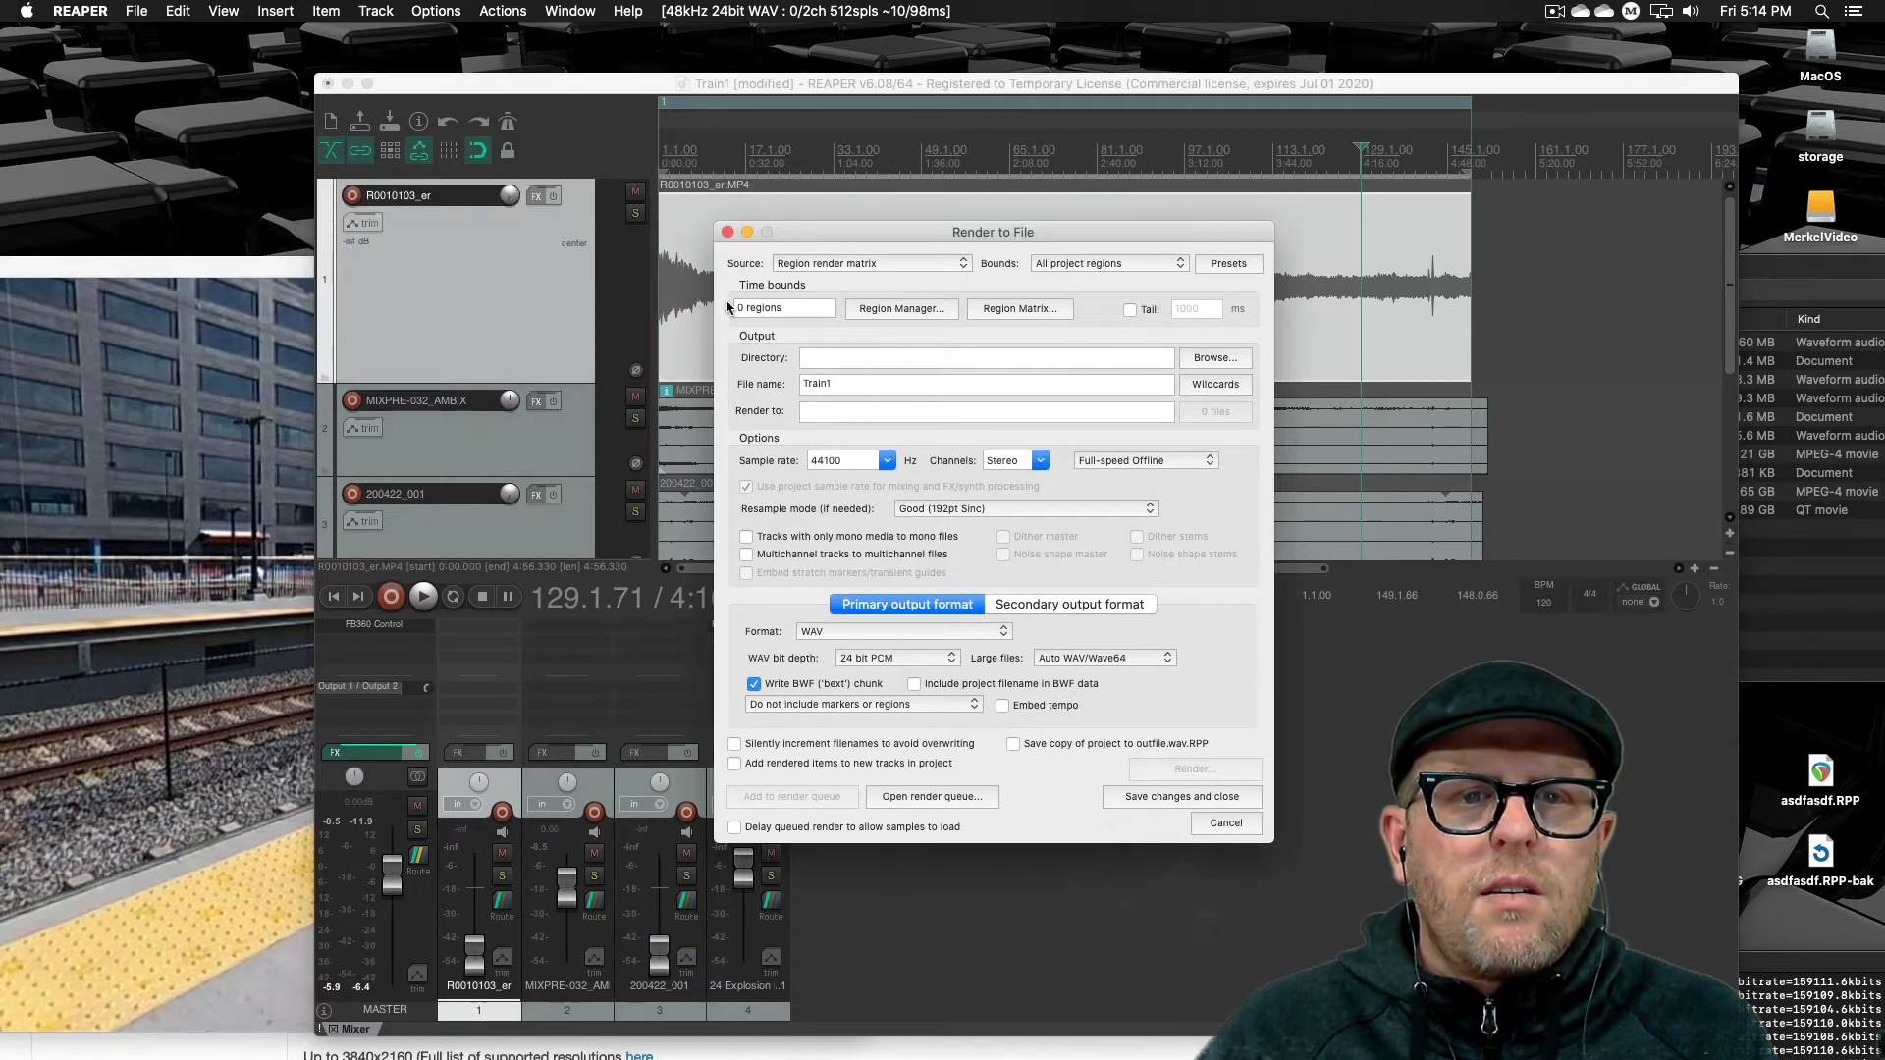
Set the render bounds back to Selected regions
double_click(763, 307)
left_click(1101, 265)
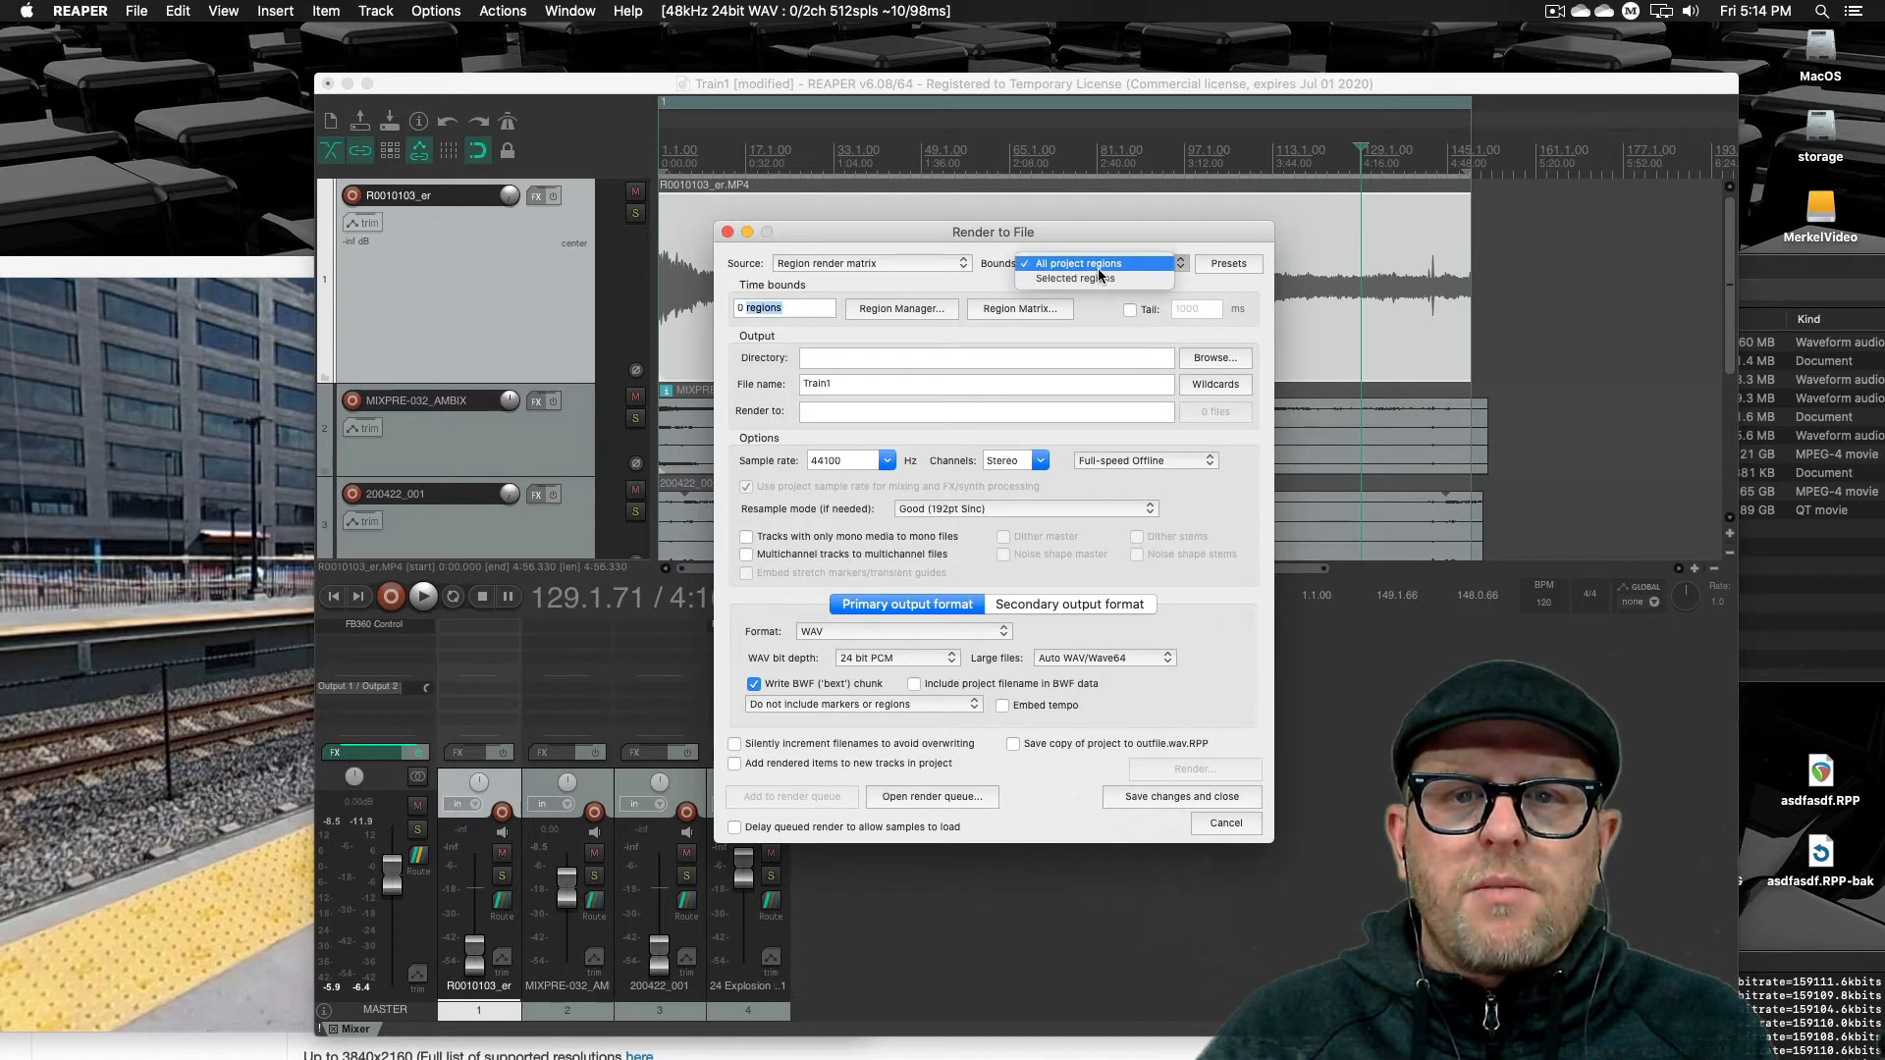
left_click(1098, 276)
Switch the render source to Master mix
left_click(1390, 341)
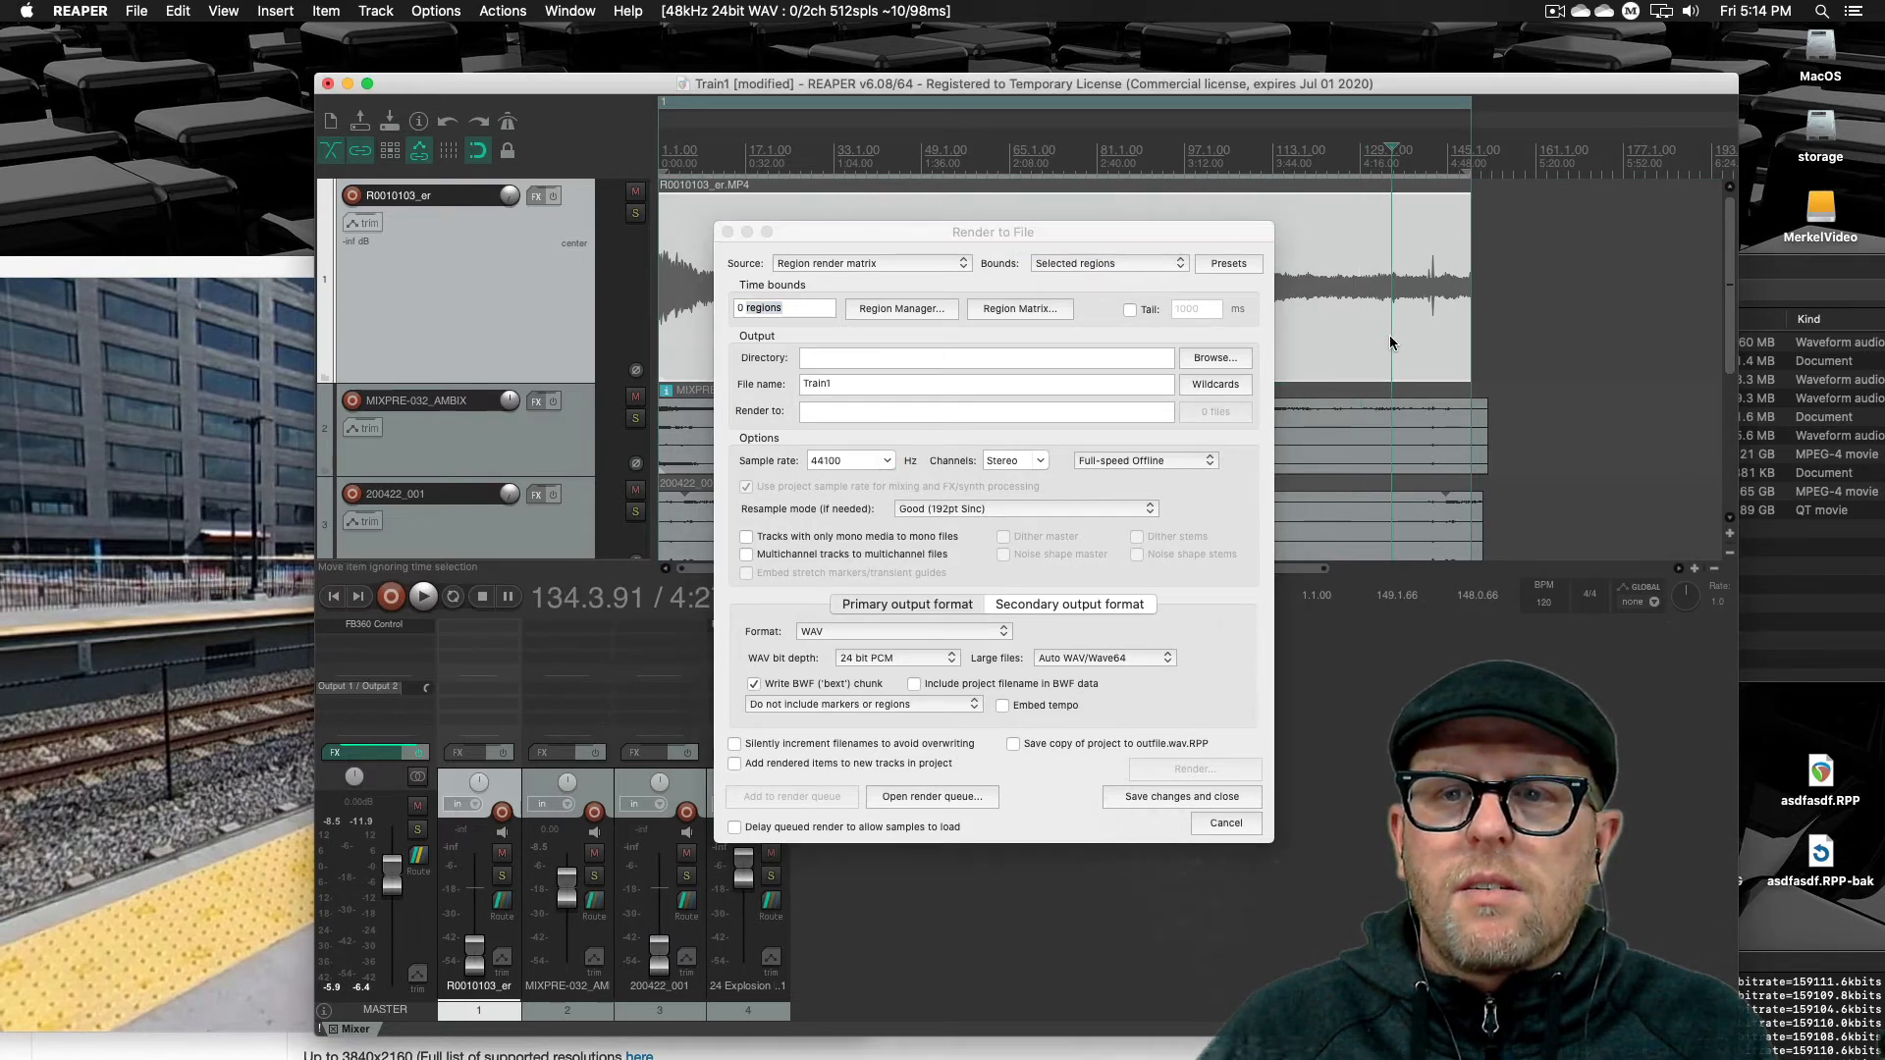
left_click(1359, 102)
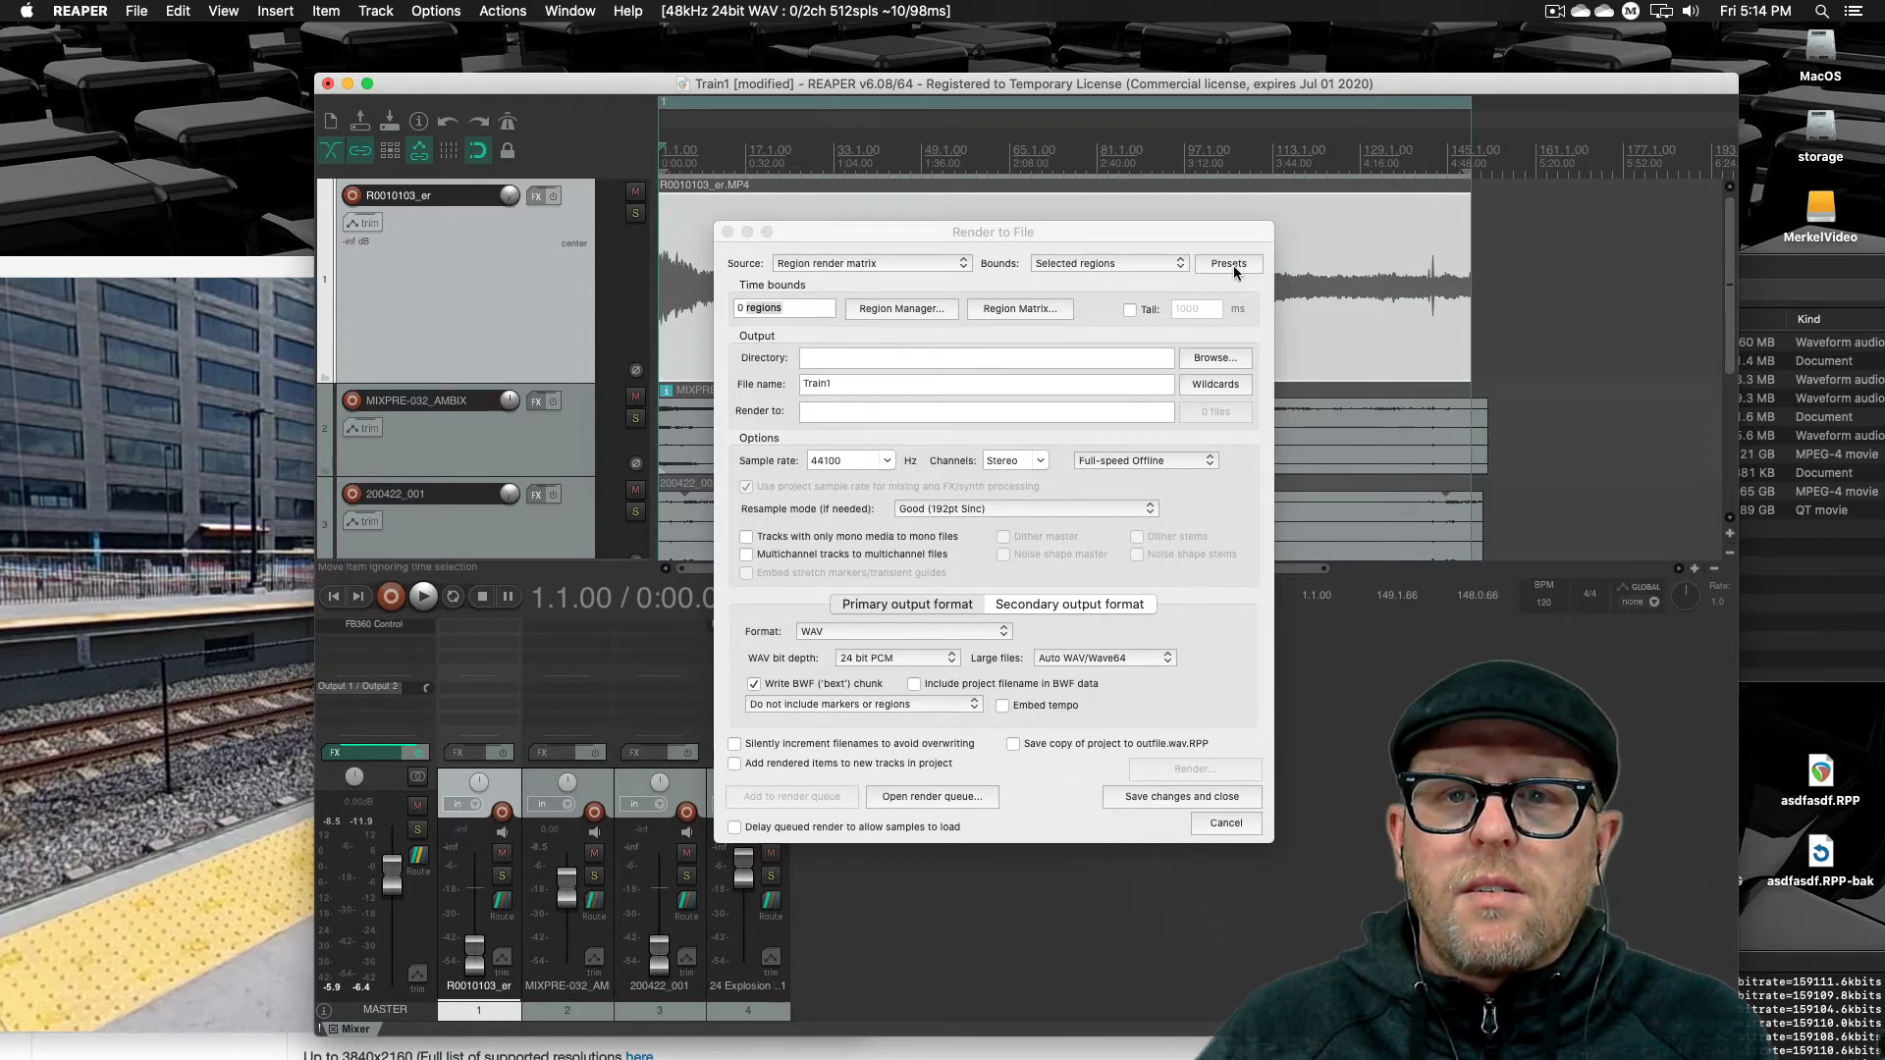
left_click(885, 261)
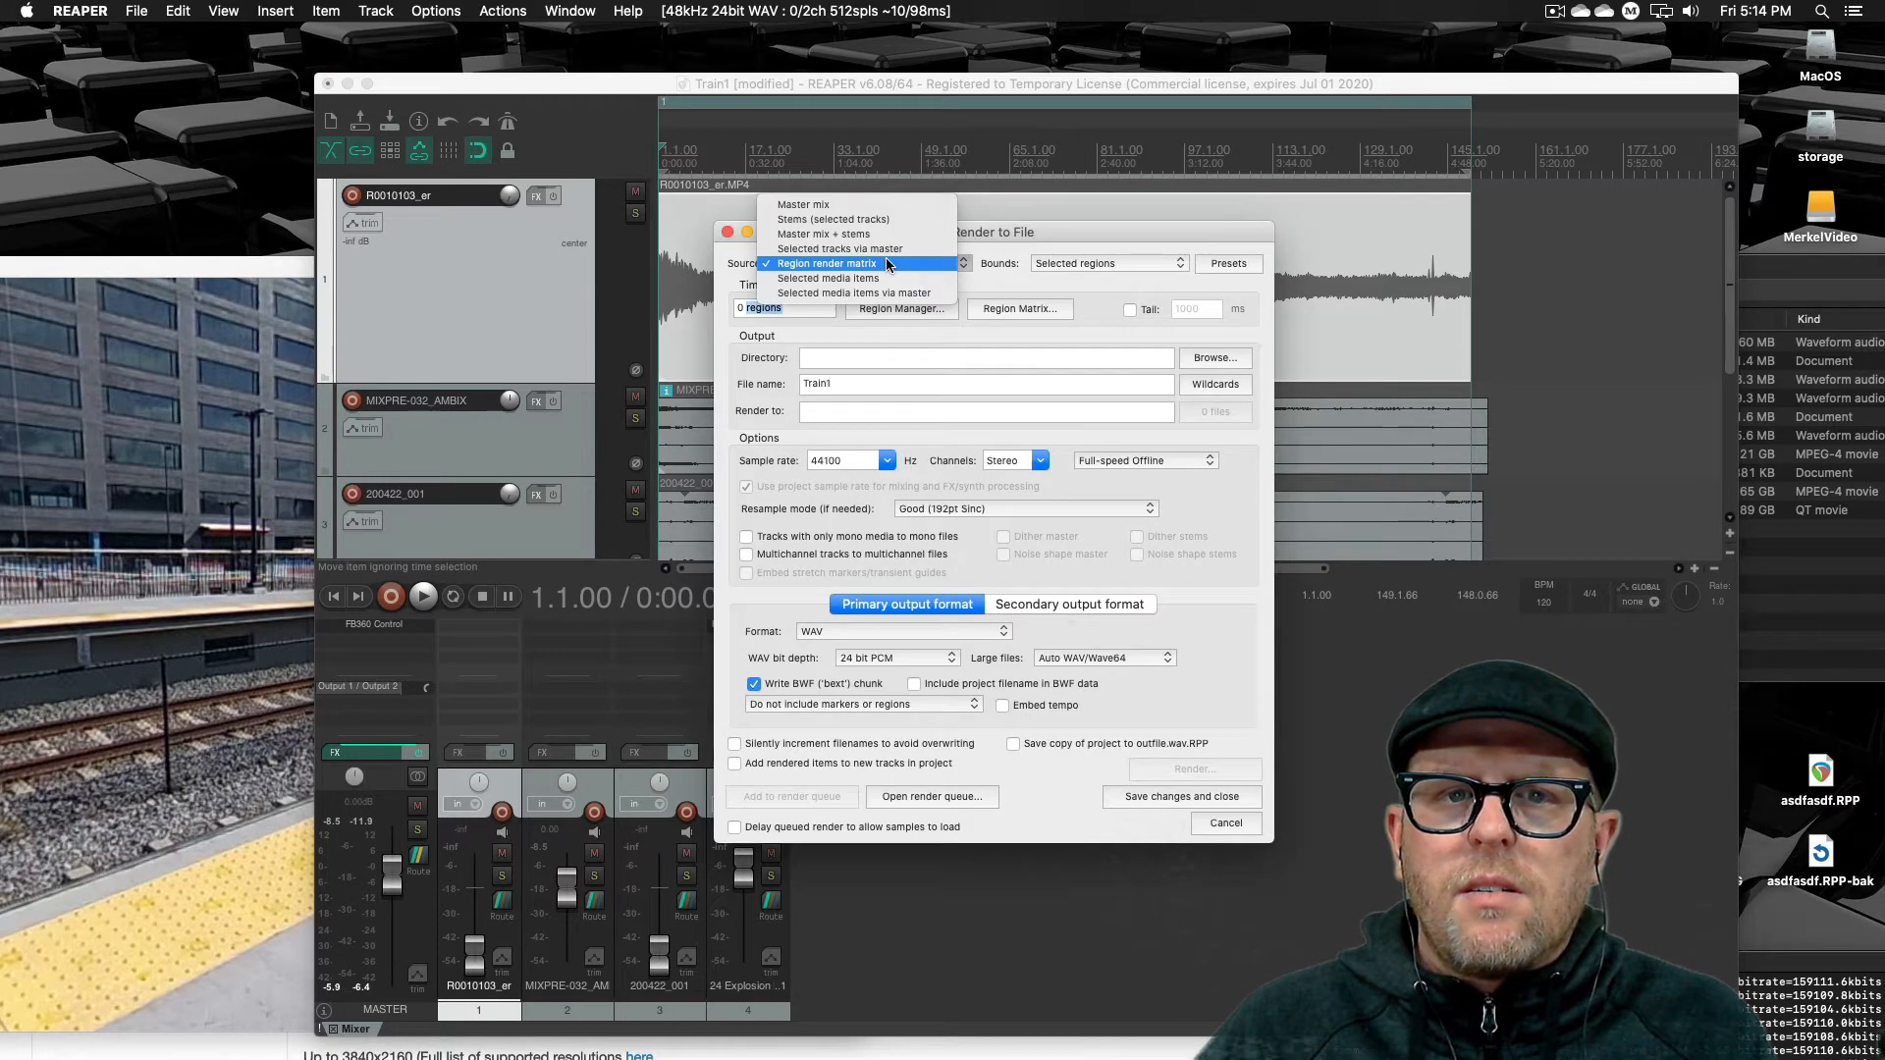
left_click(874, 202)
Try Project regions as the bounds, then return the bounds to Selected regions
left_click(1094, 265)
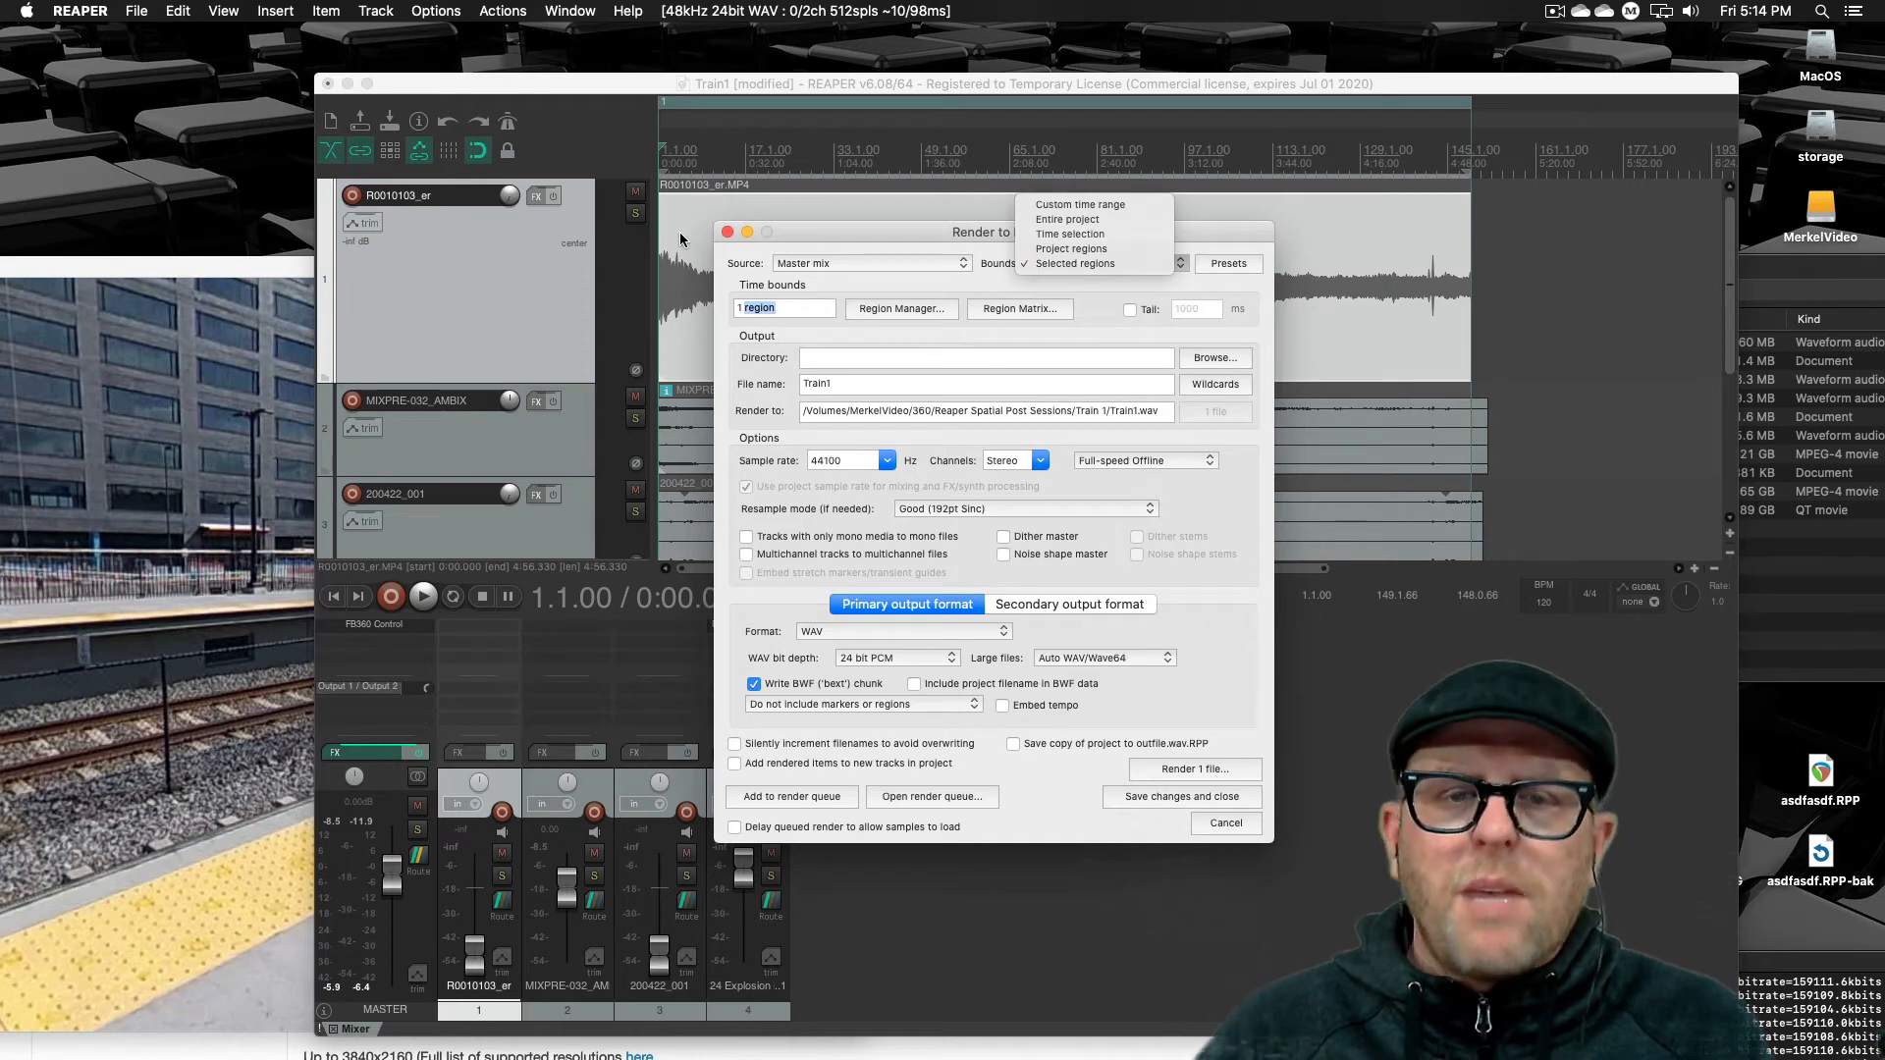
left_click(813, 262)
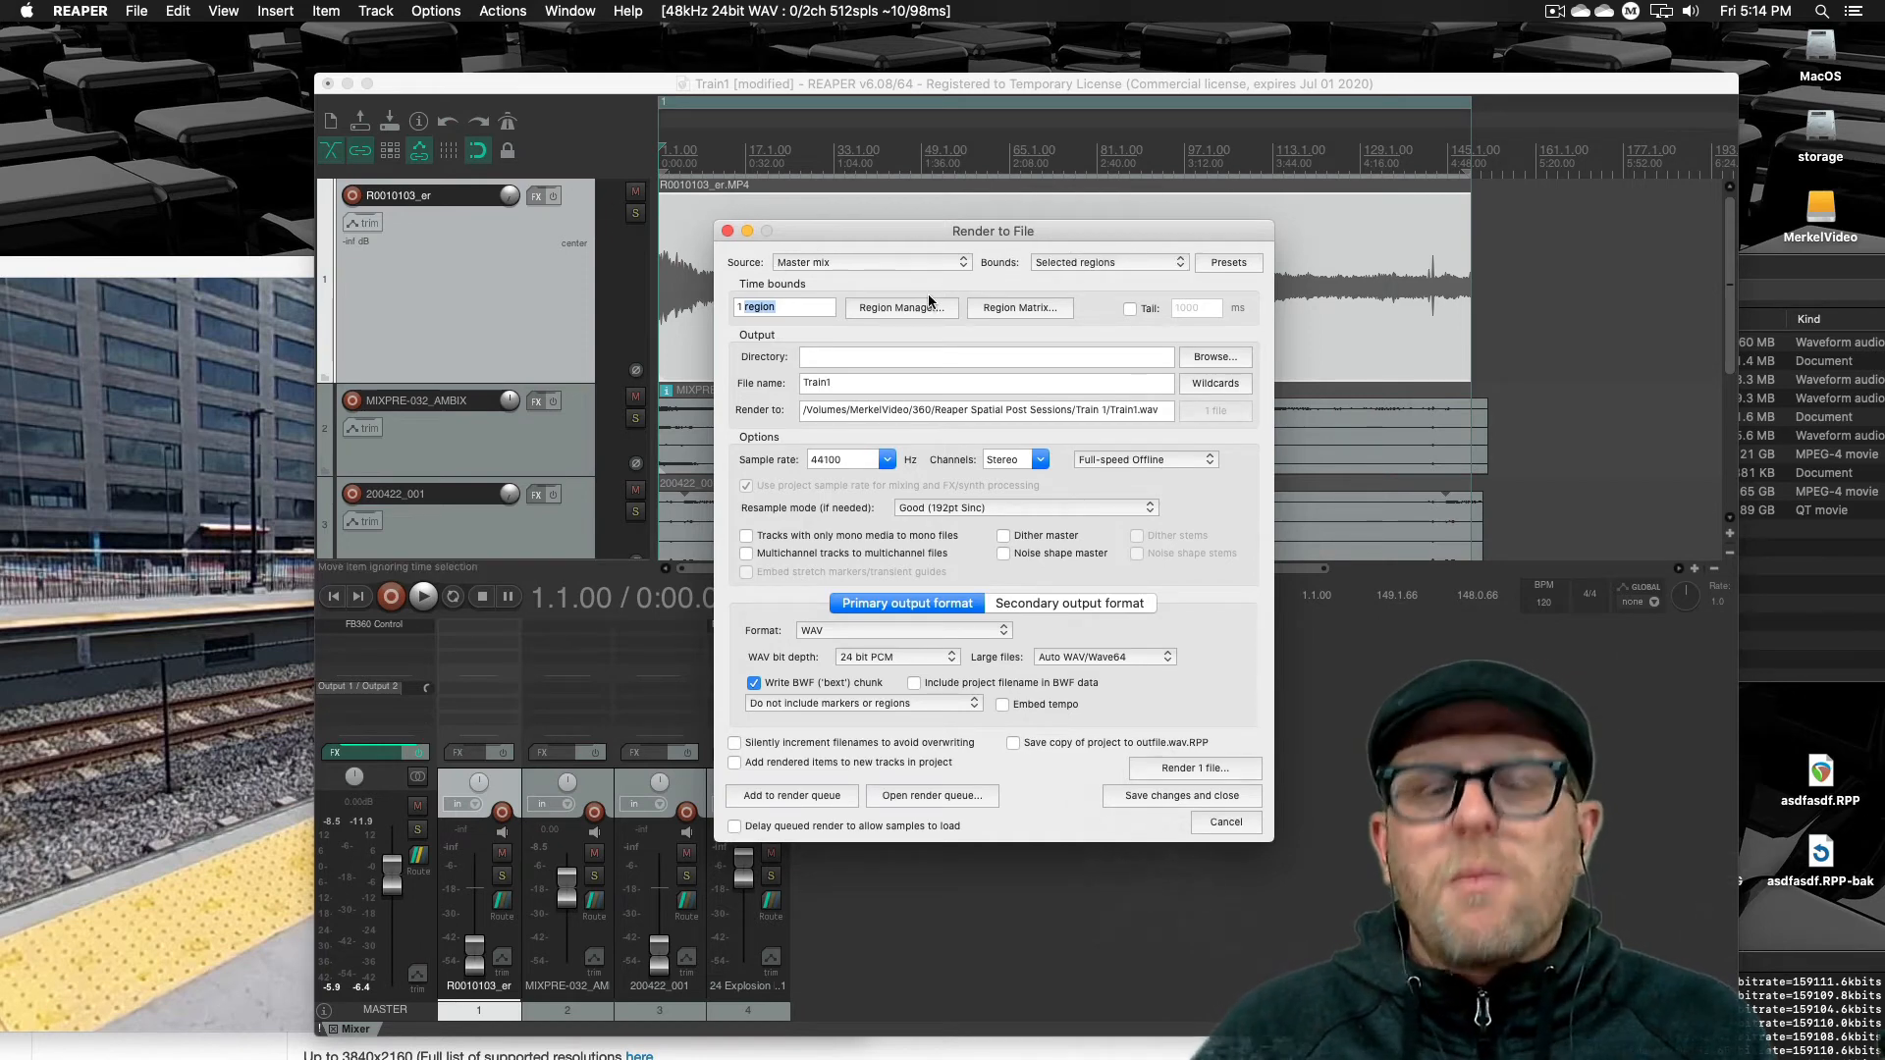
left_click(1119, 263)
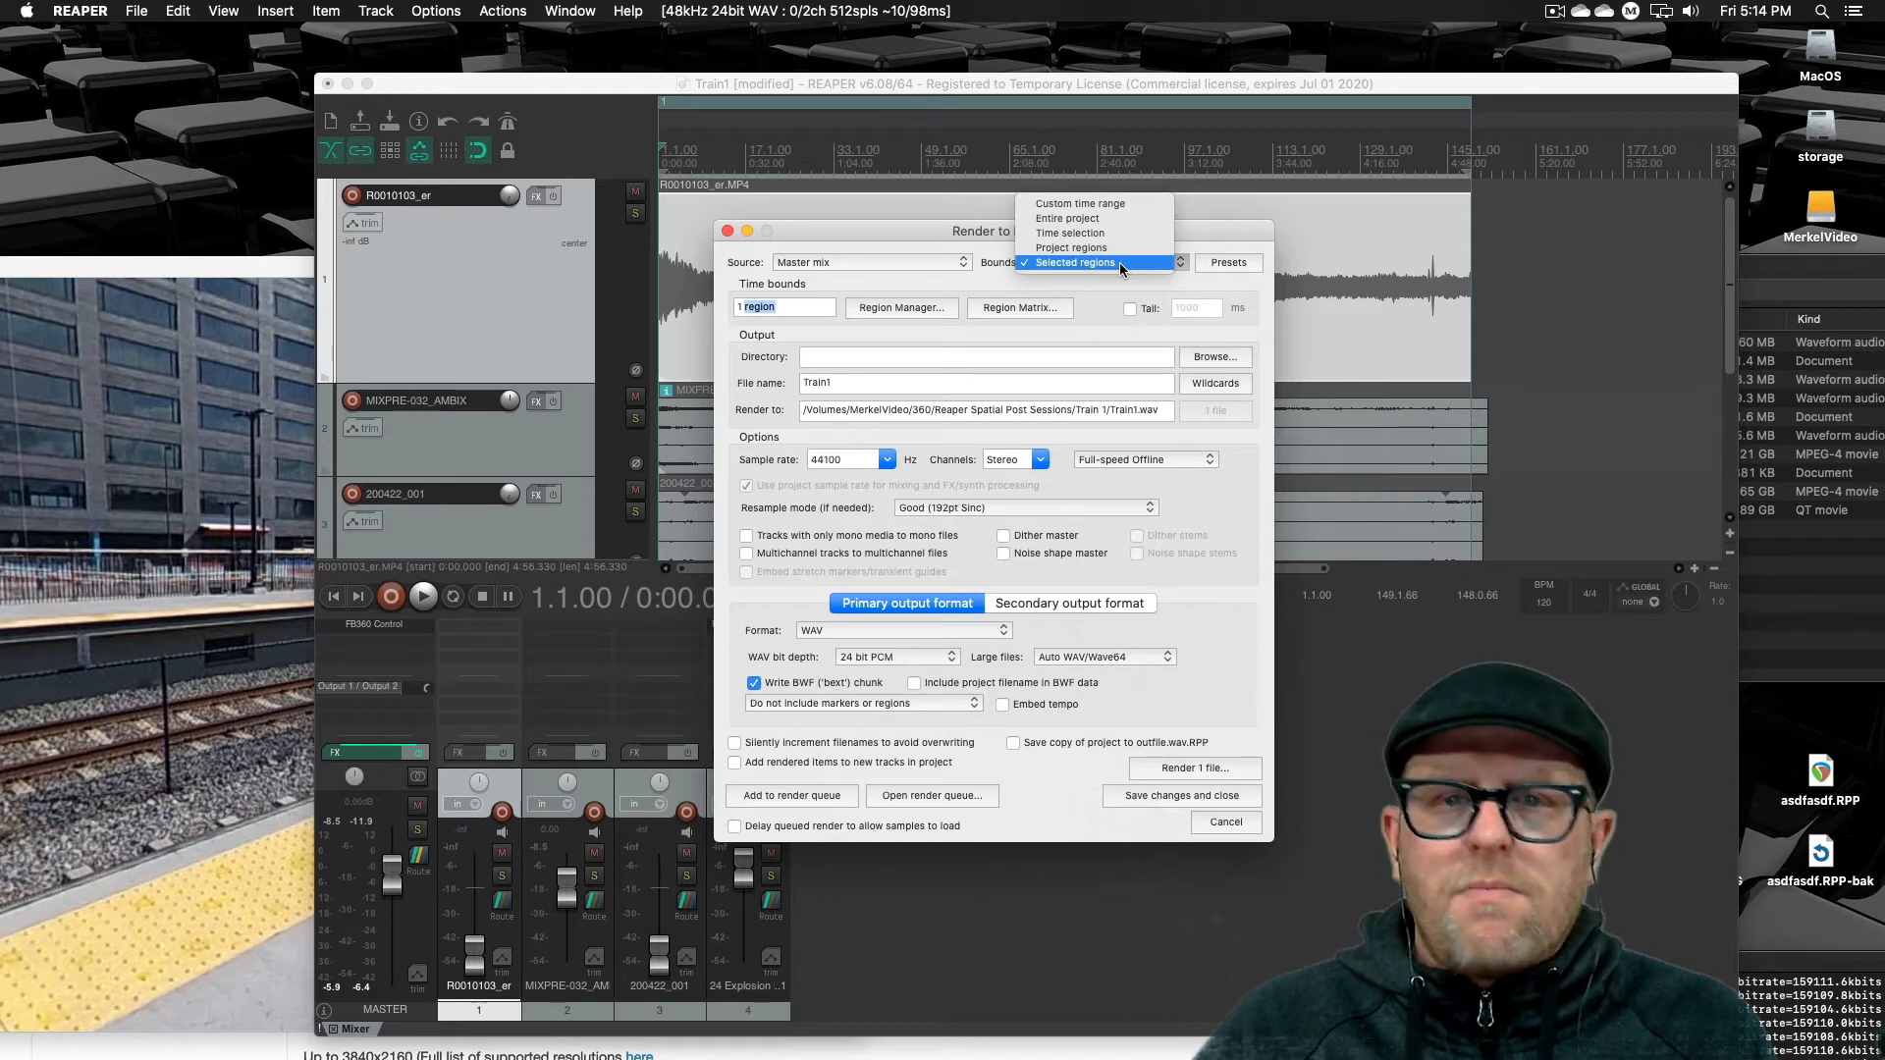
left_click(1116, 248)
left_click(1098, 263)
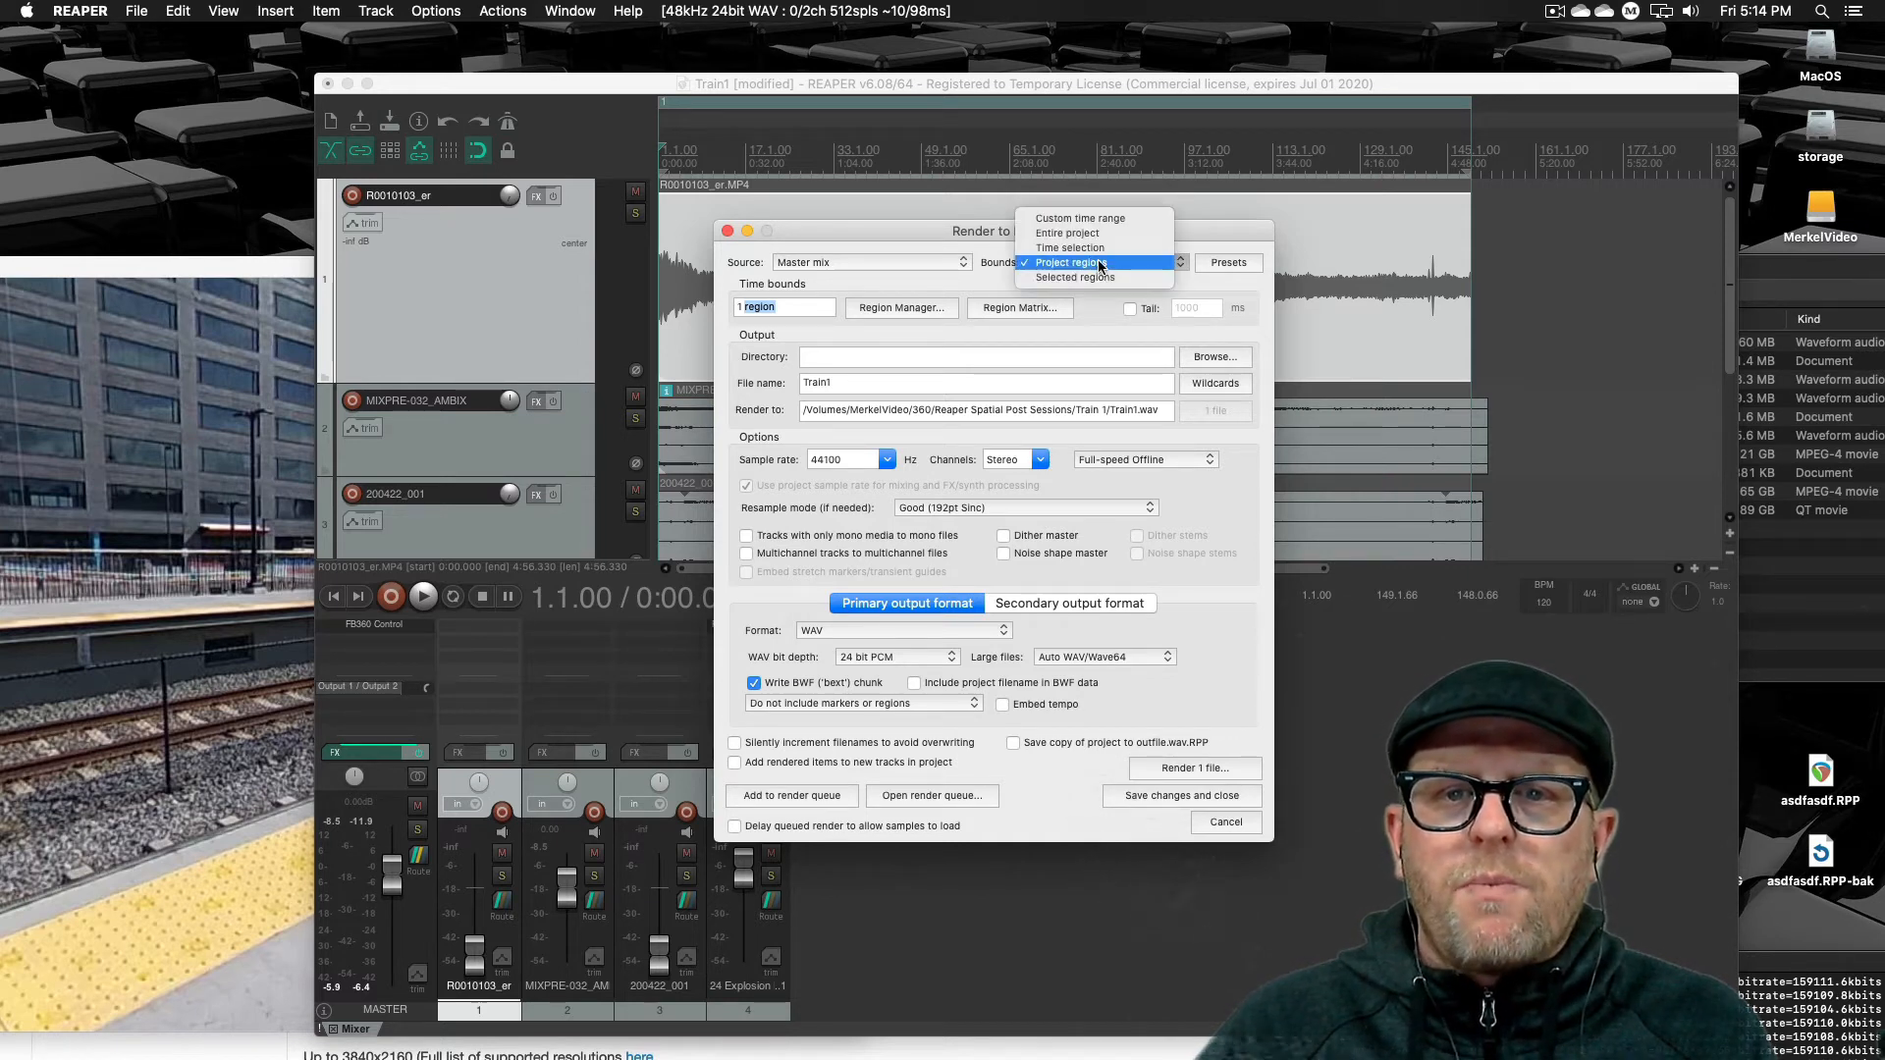
left_click(1092, 278)
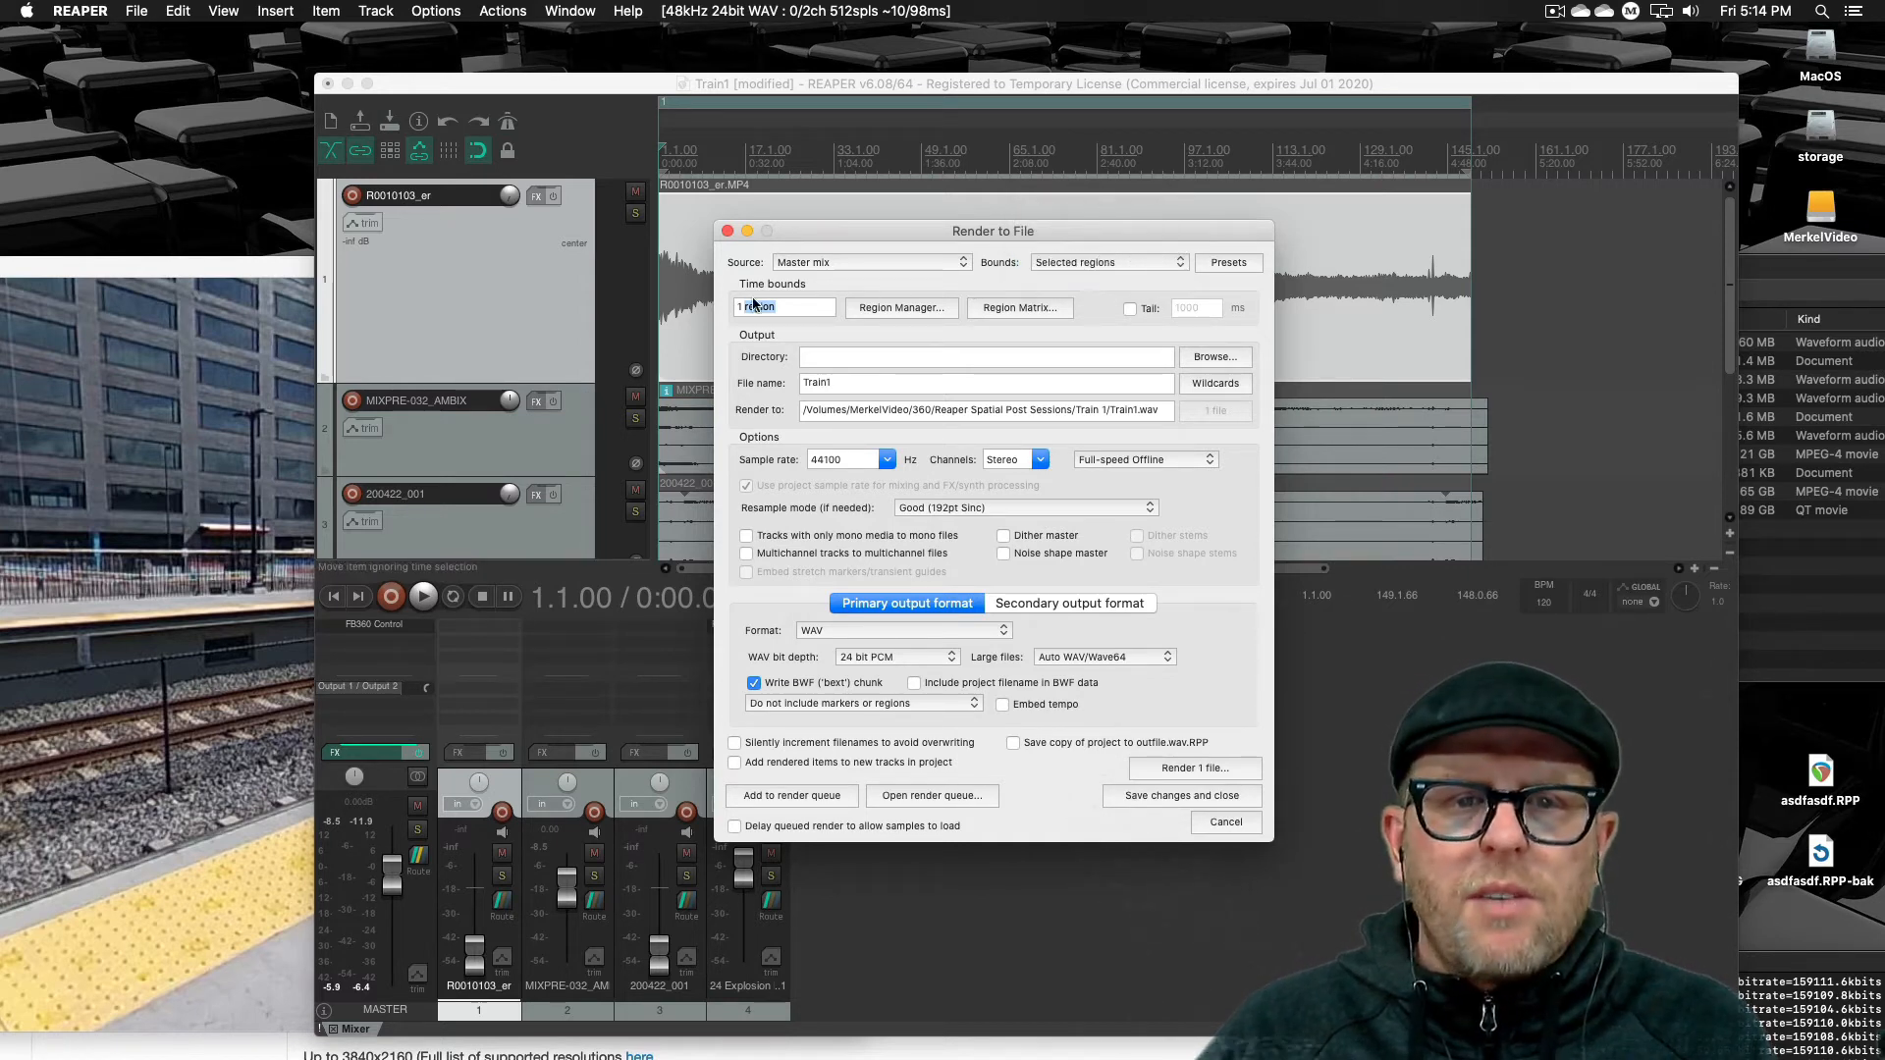
Open the Region/Marker Manager to check region R1, then close it
left_click(805, 310)
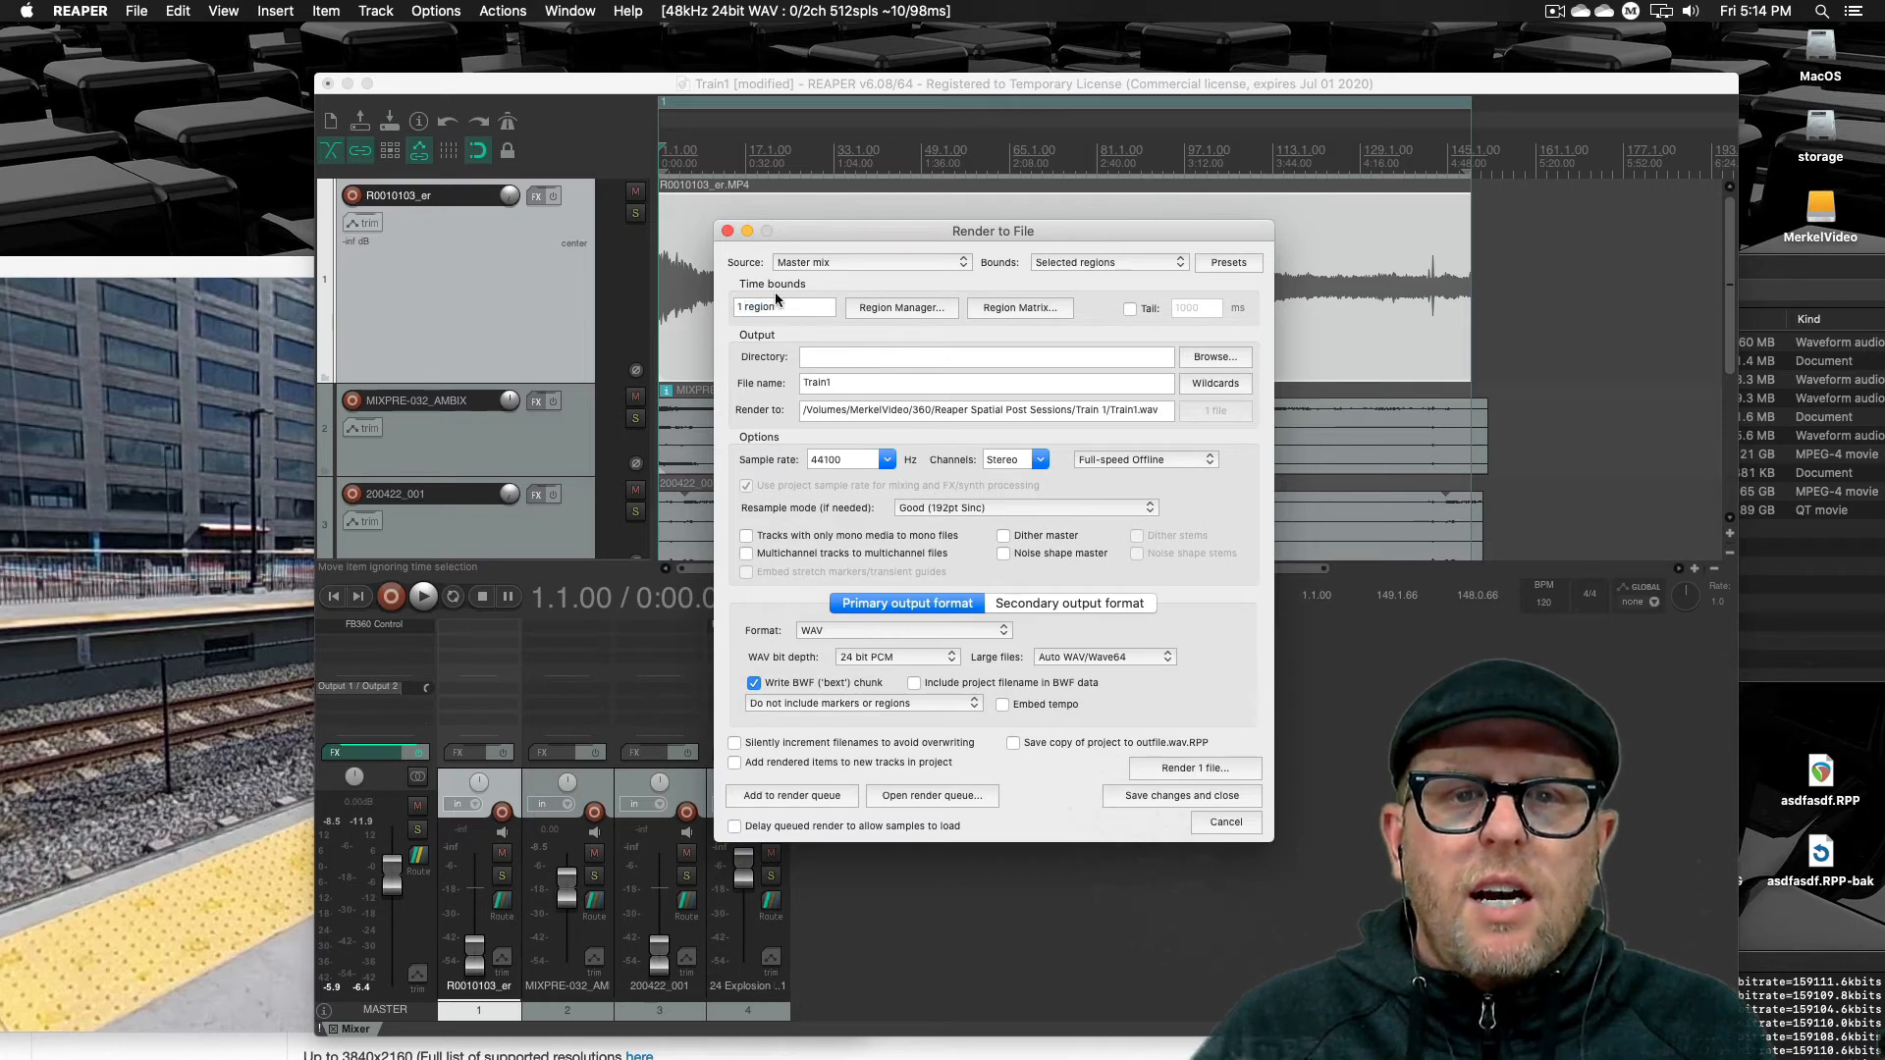
left_click(892, 308)
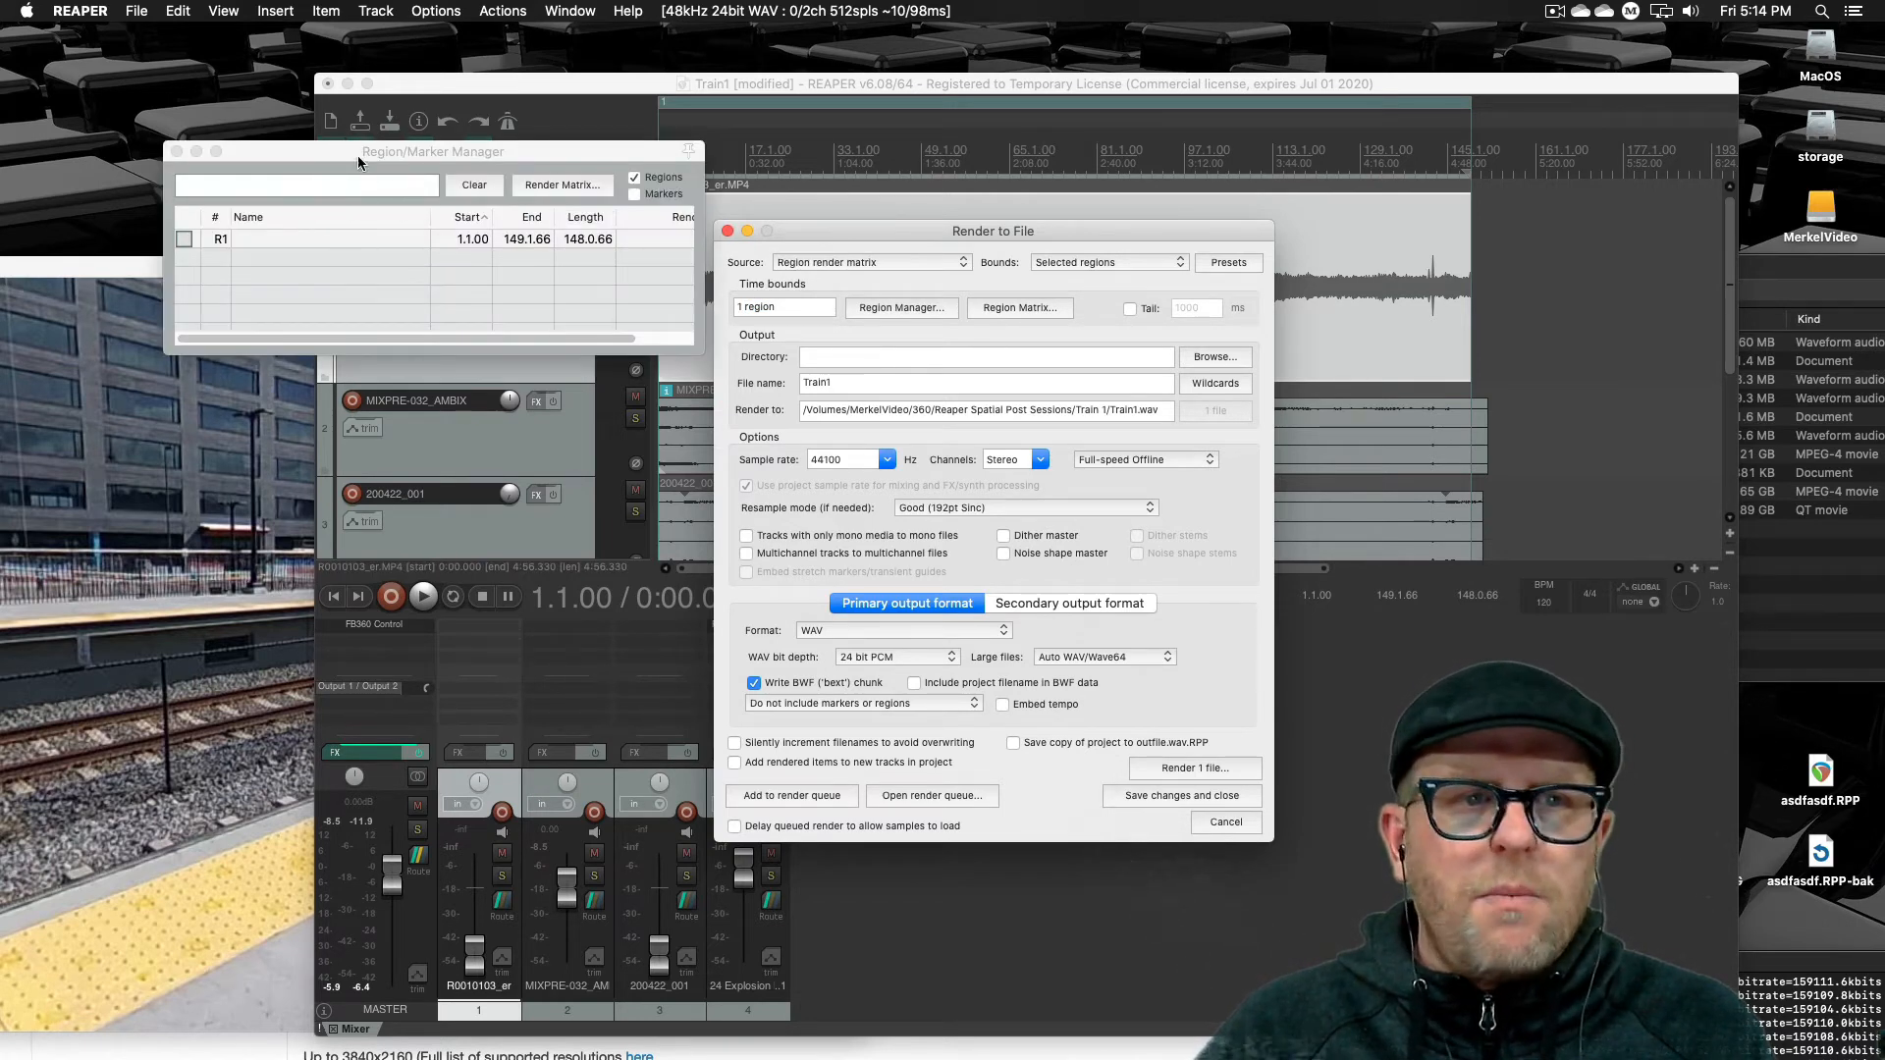
left_click(178, 153)
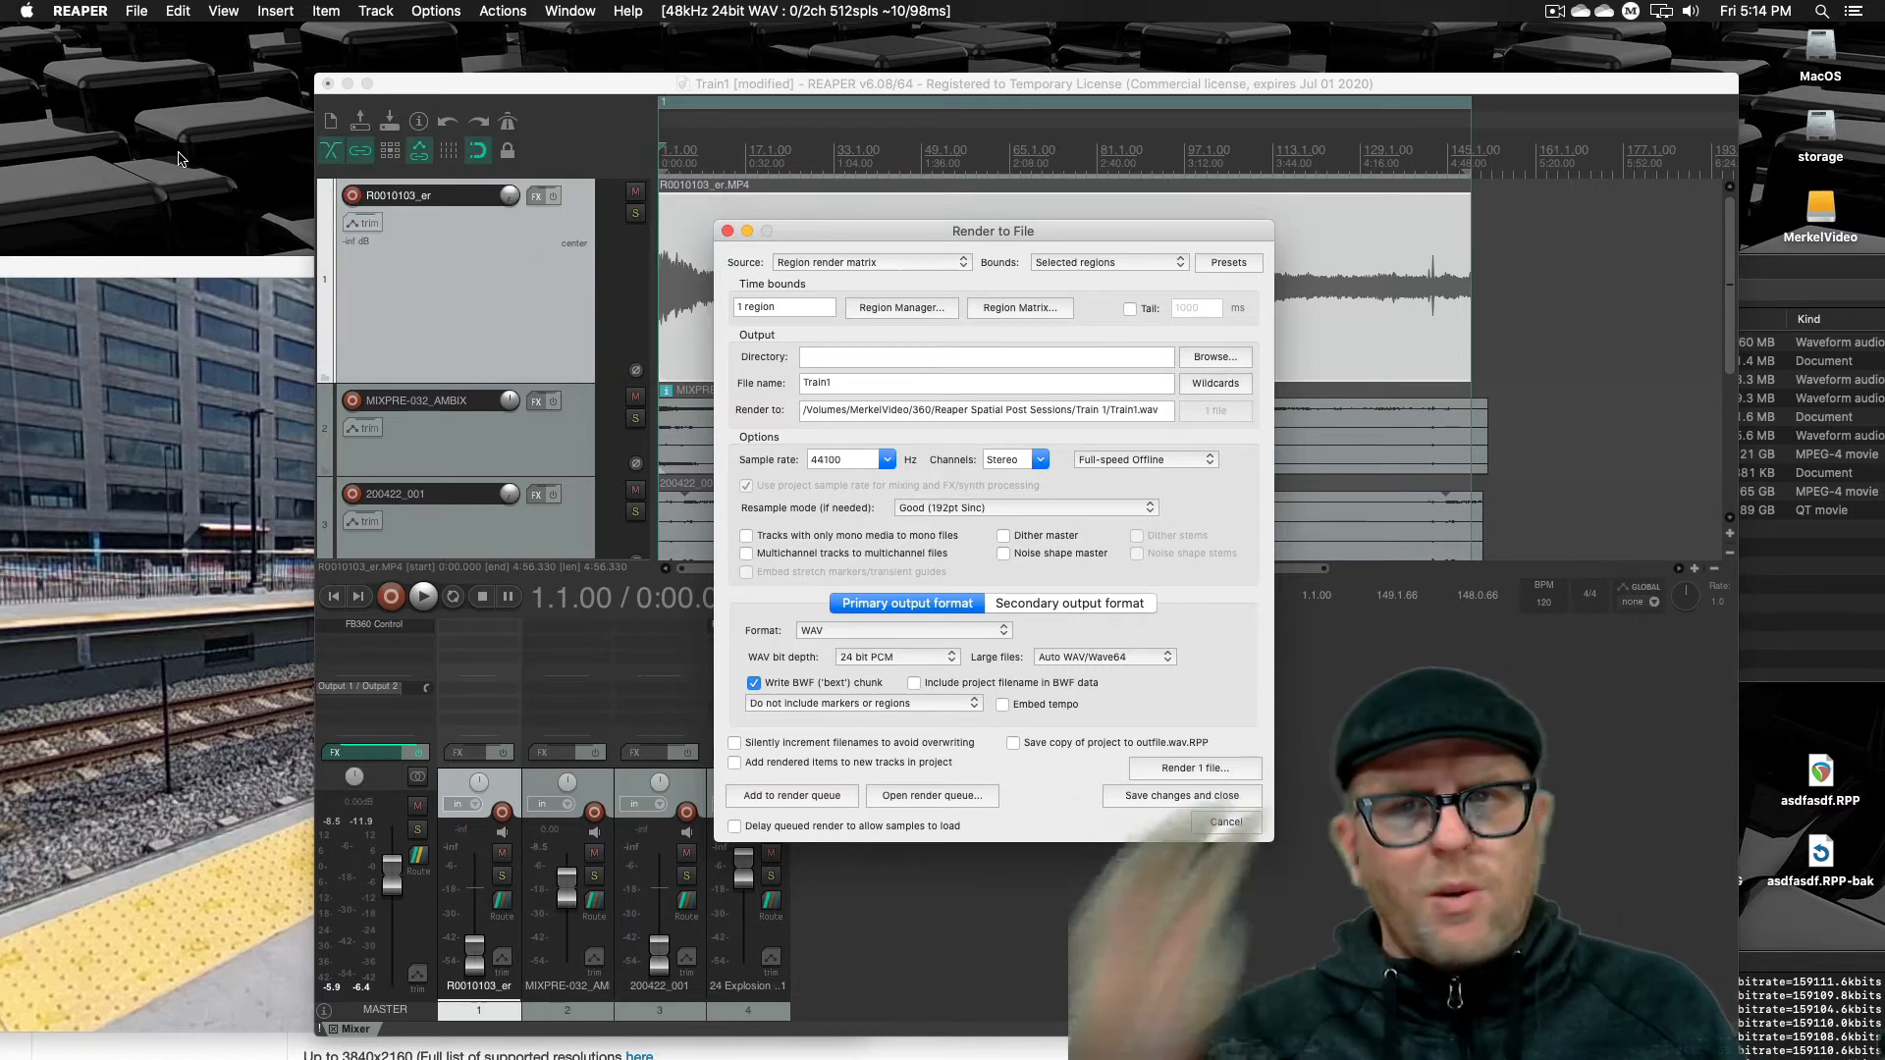
Browse for the output directory and set it to the Trains folder on the Desktop
left_click(1234, 361)
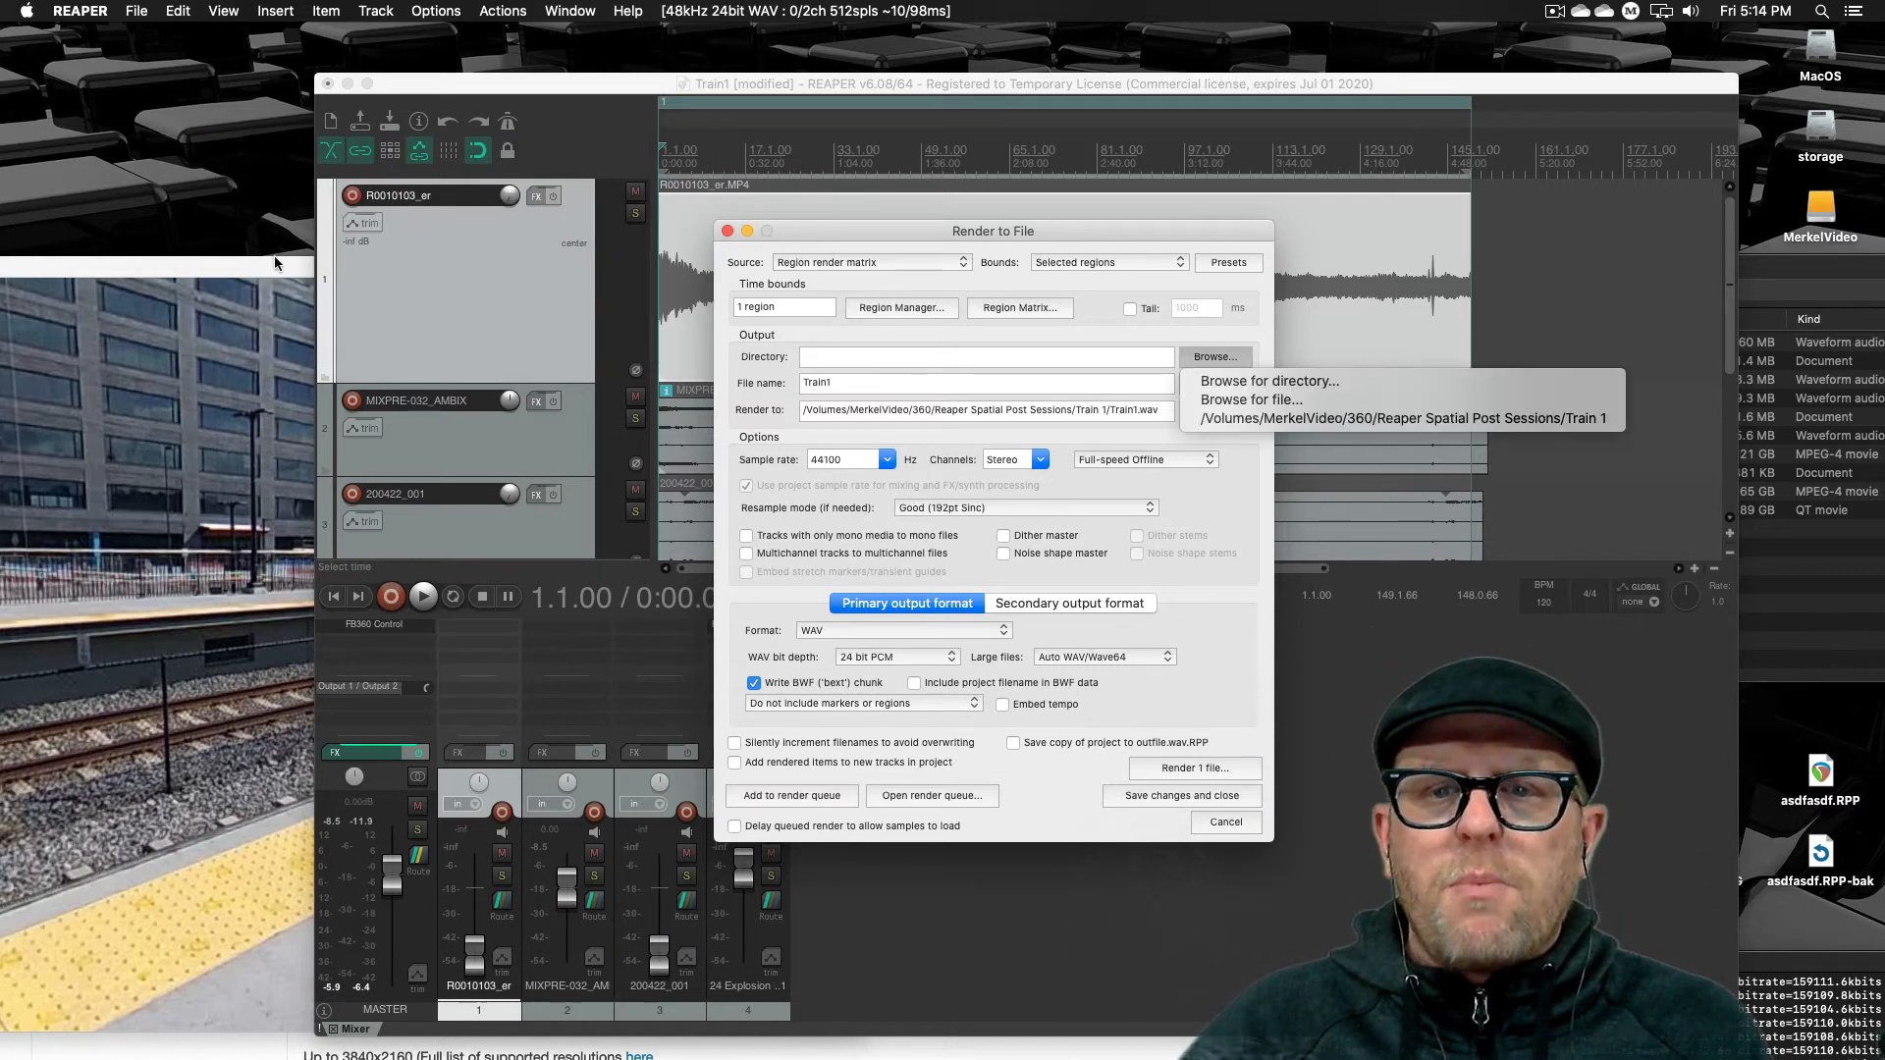
left_click(1205, 381)
left_click(1223, 589)
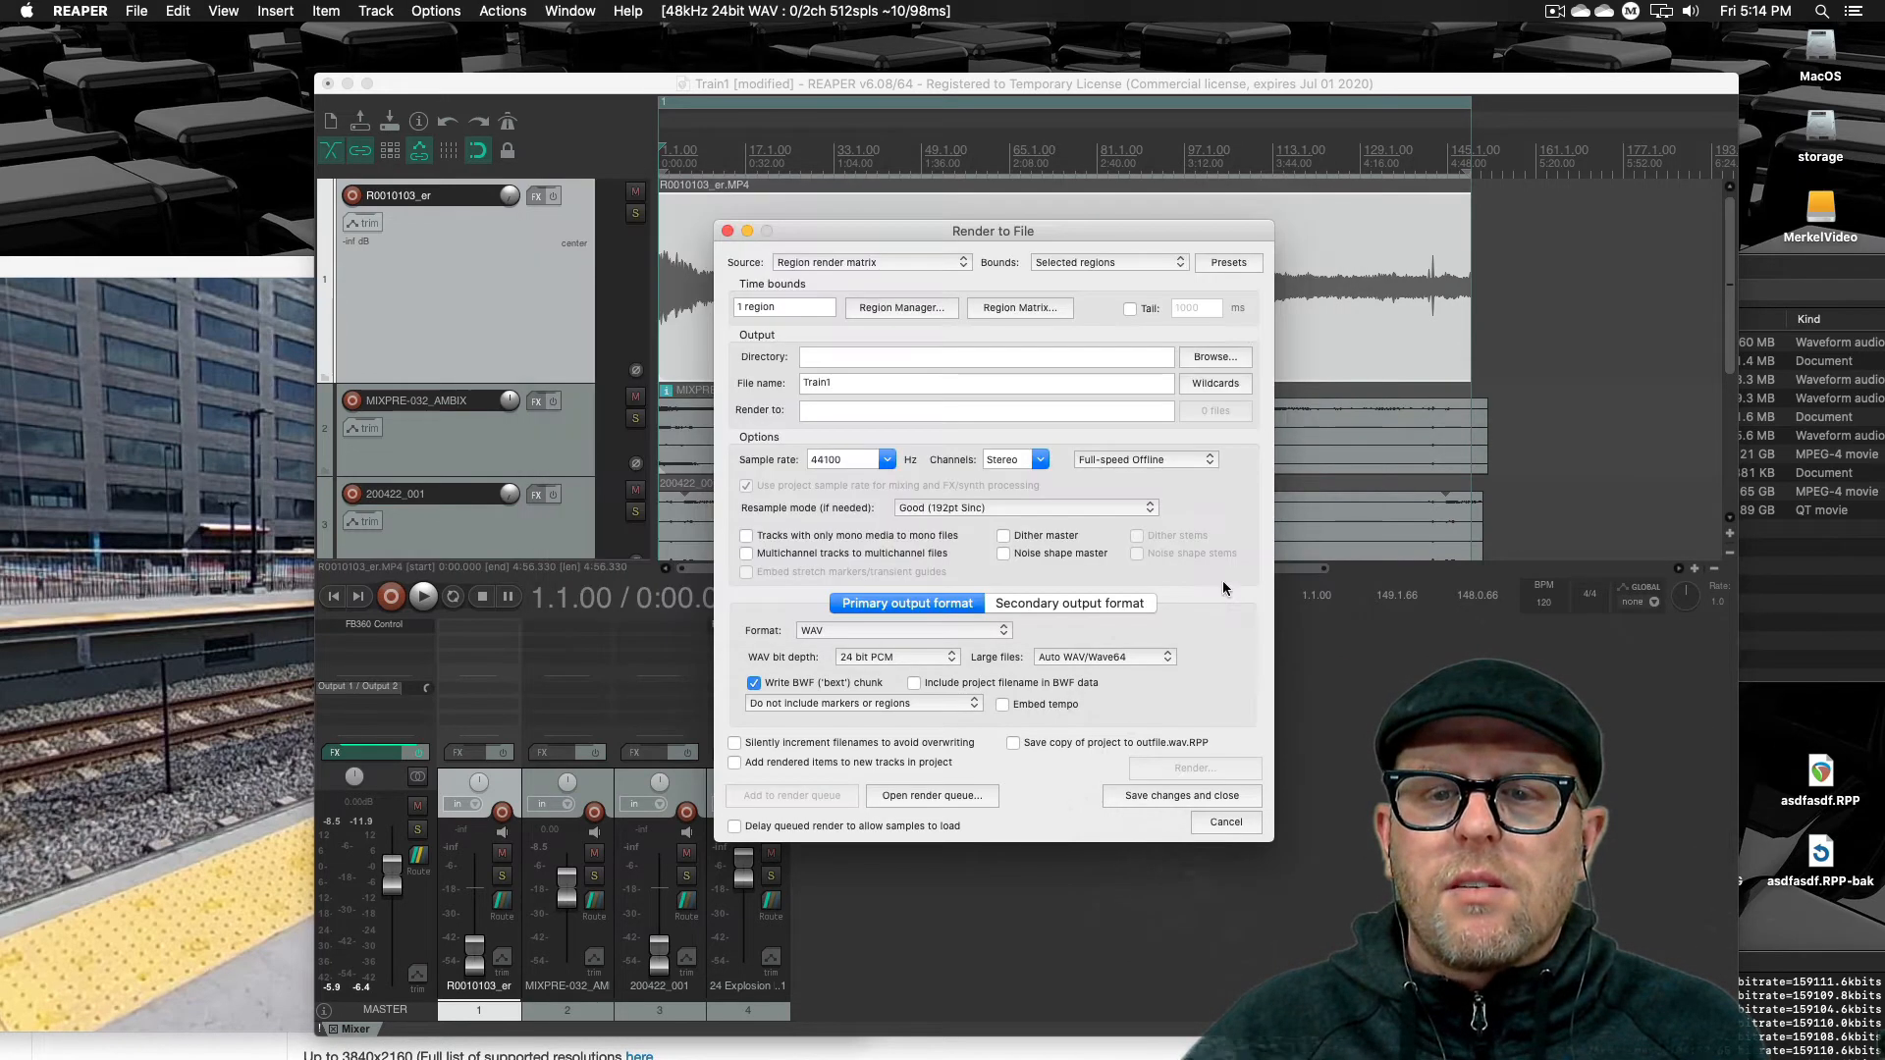
left_click(1225, 356)
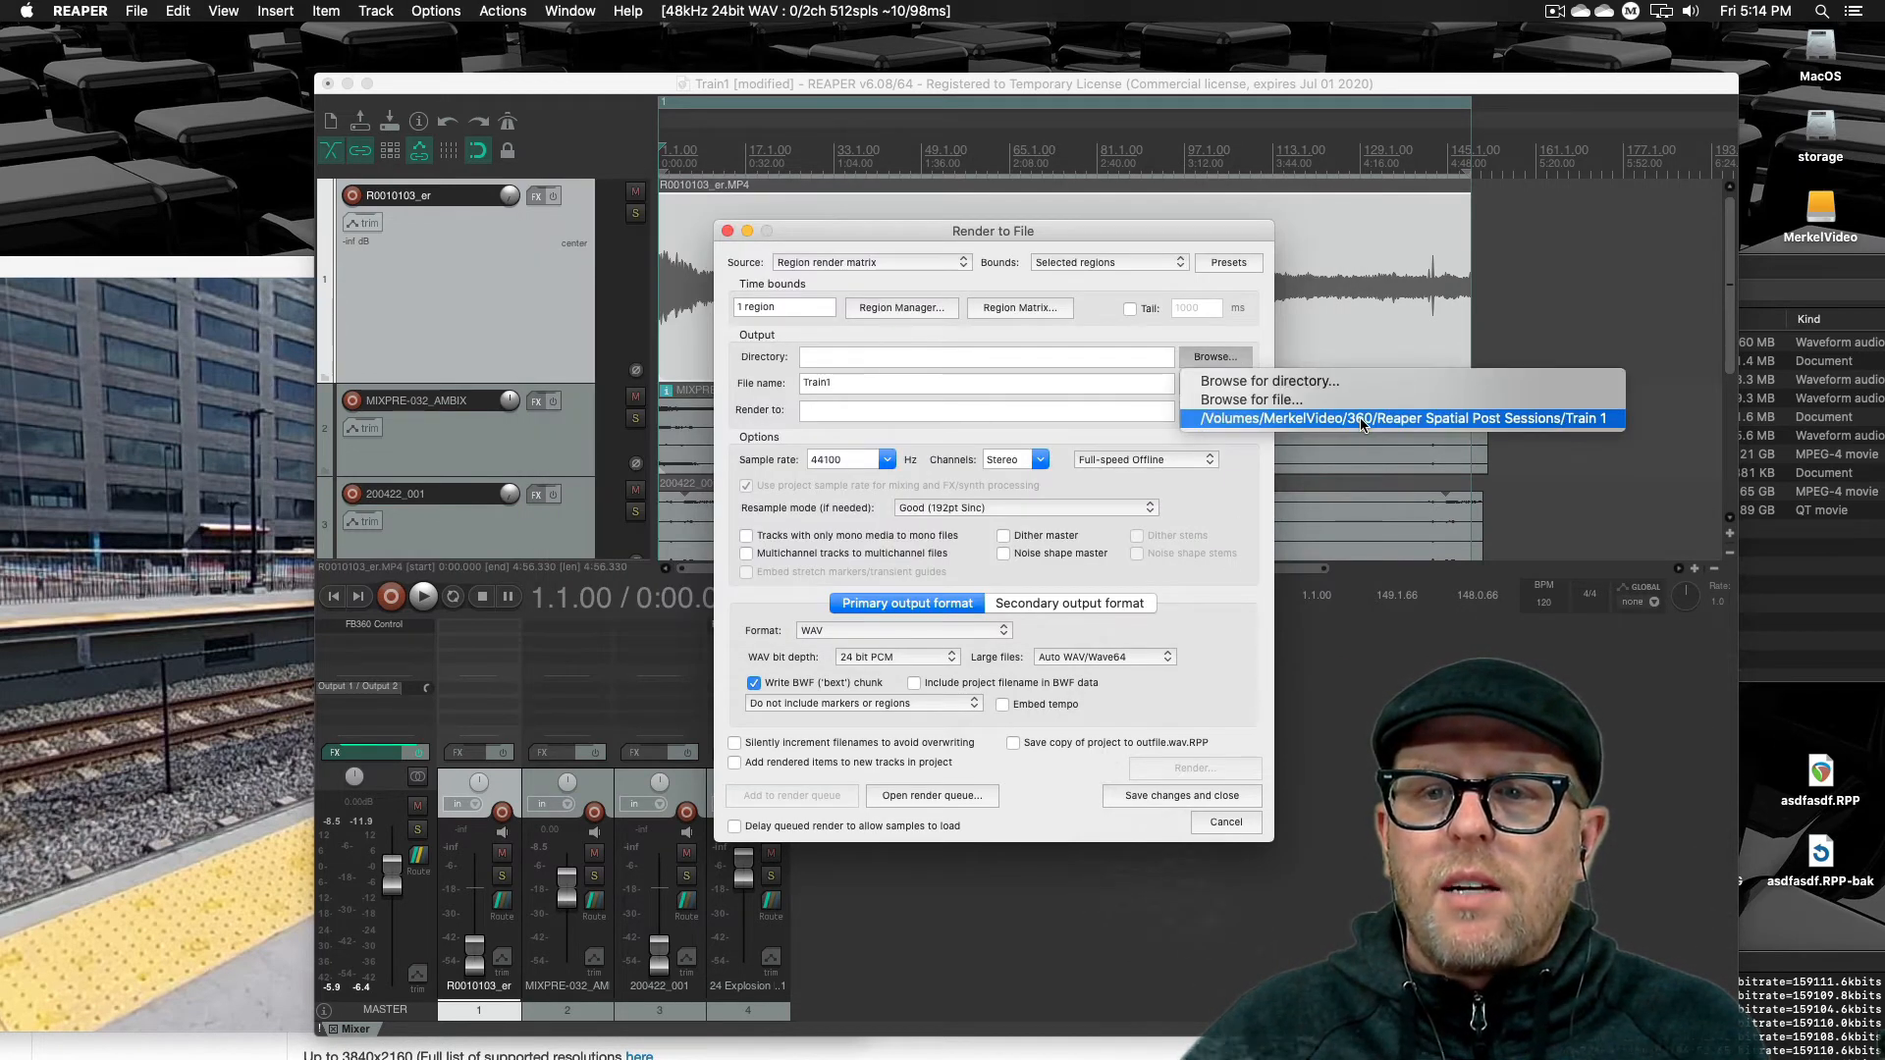
left_click(1361, 419)
left_click(1215, 357)
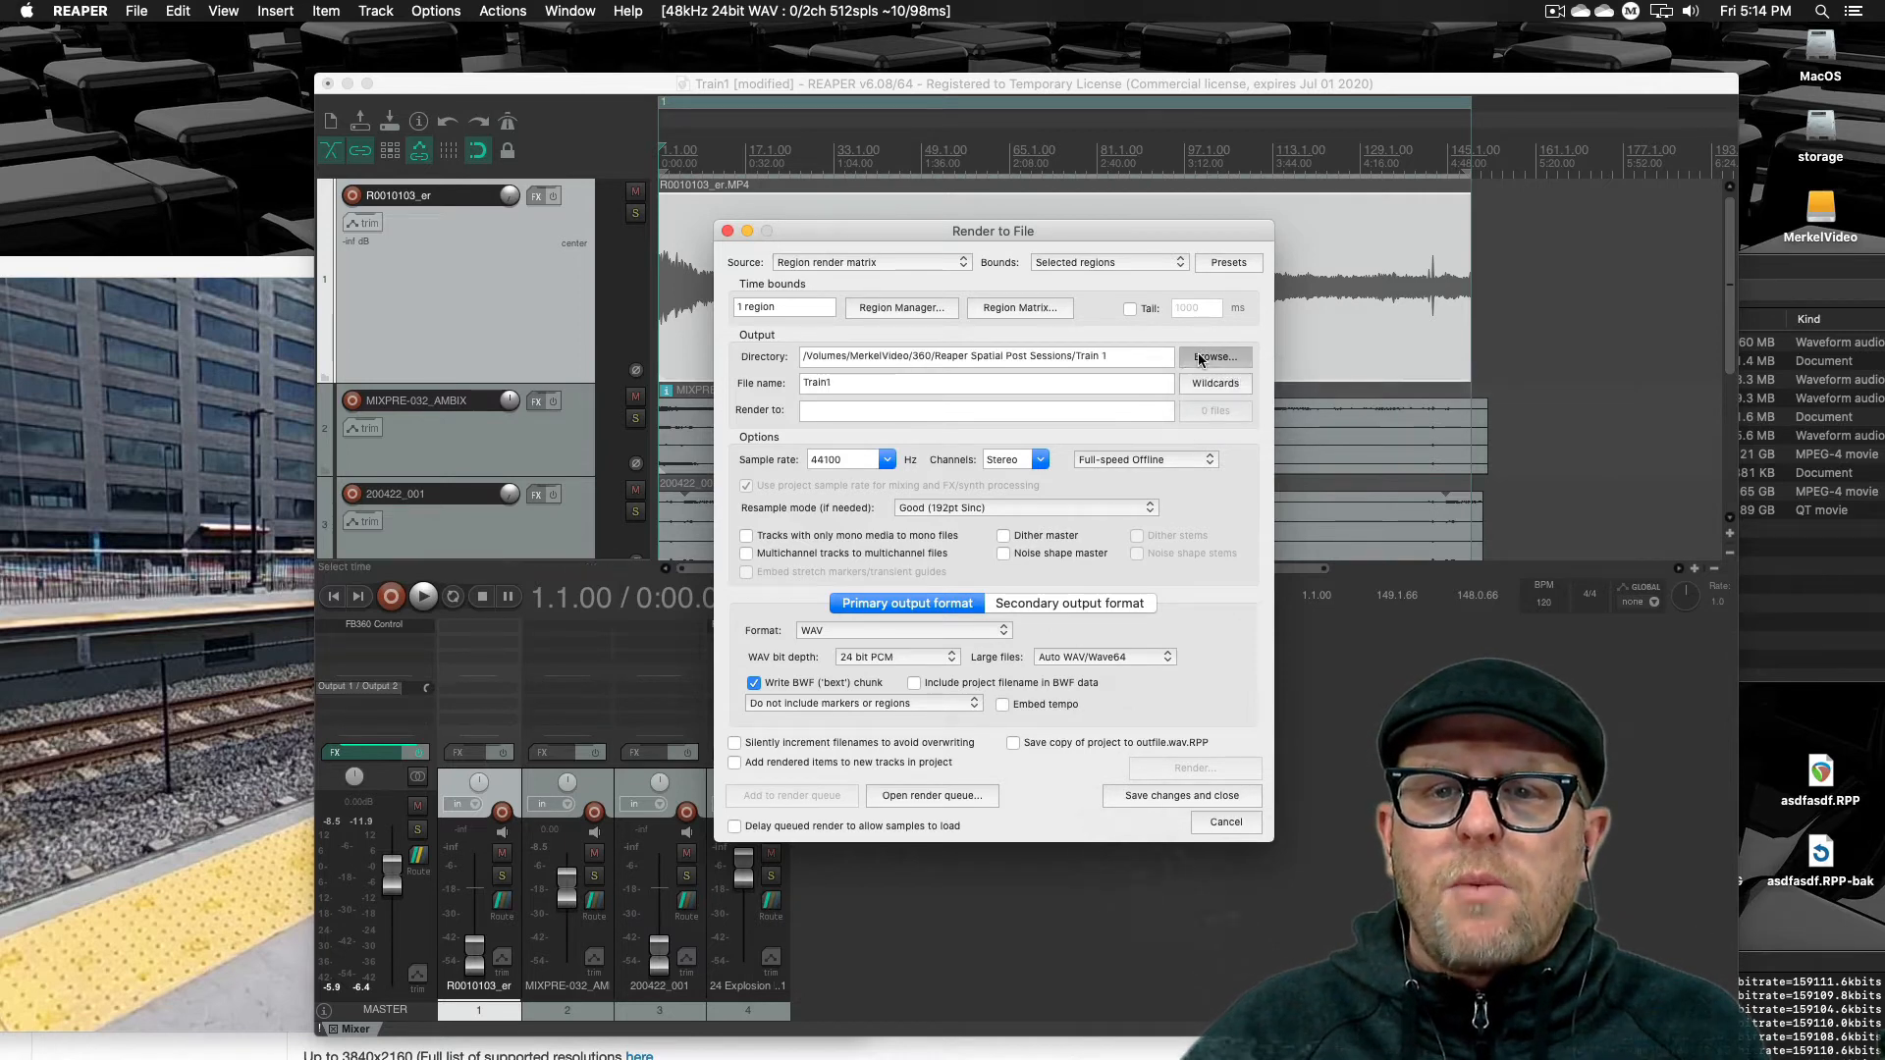
left_click(1249, 383)
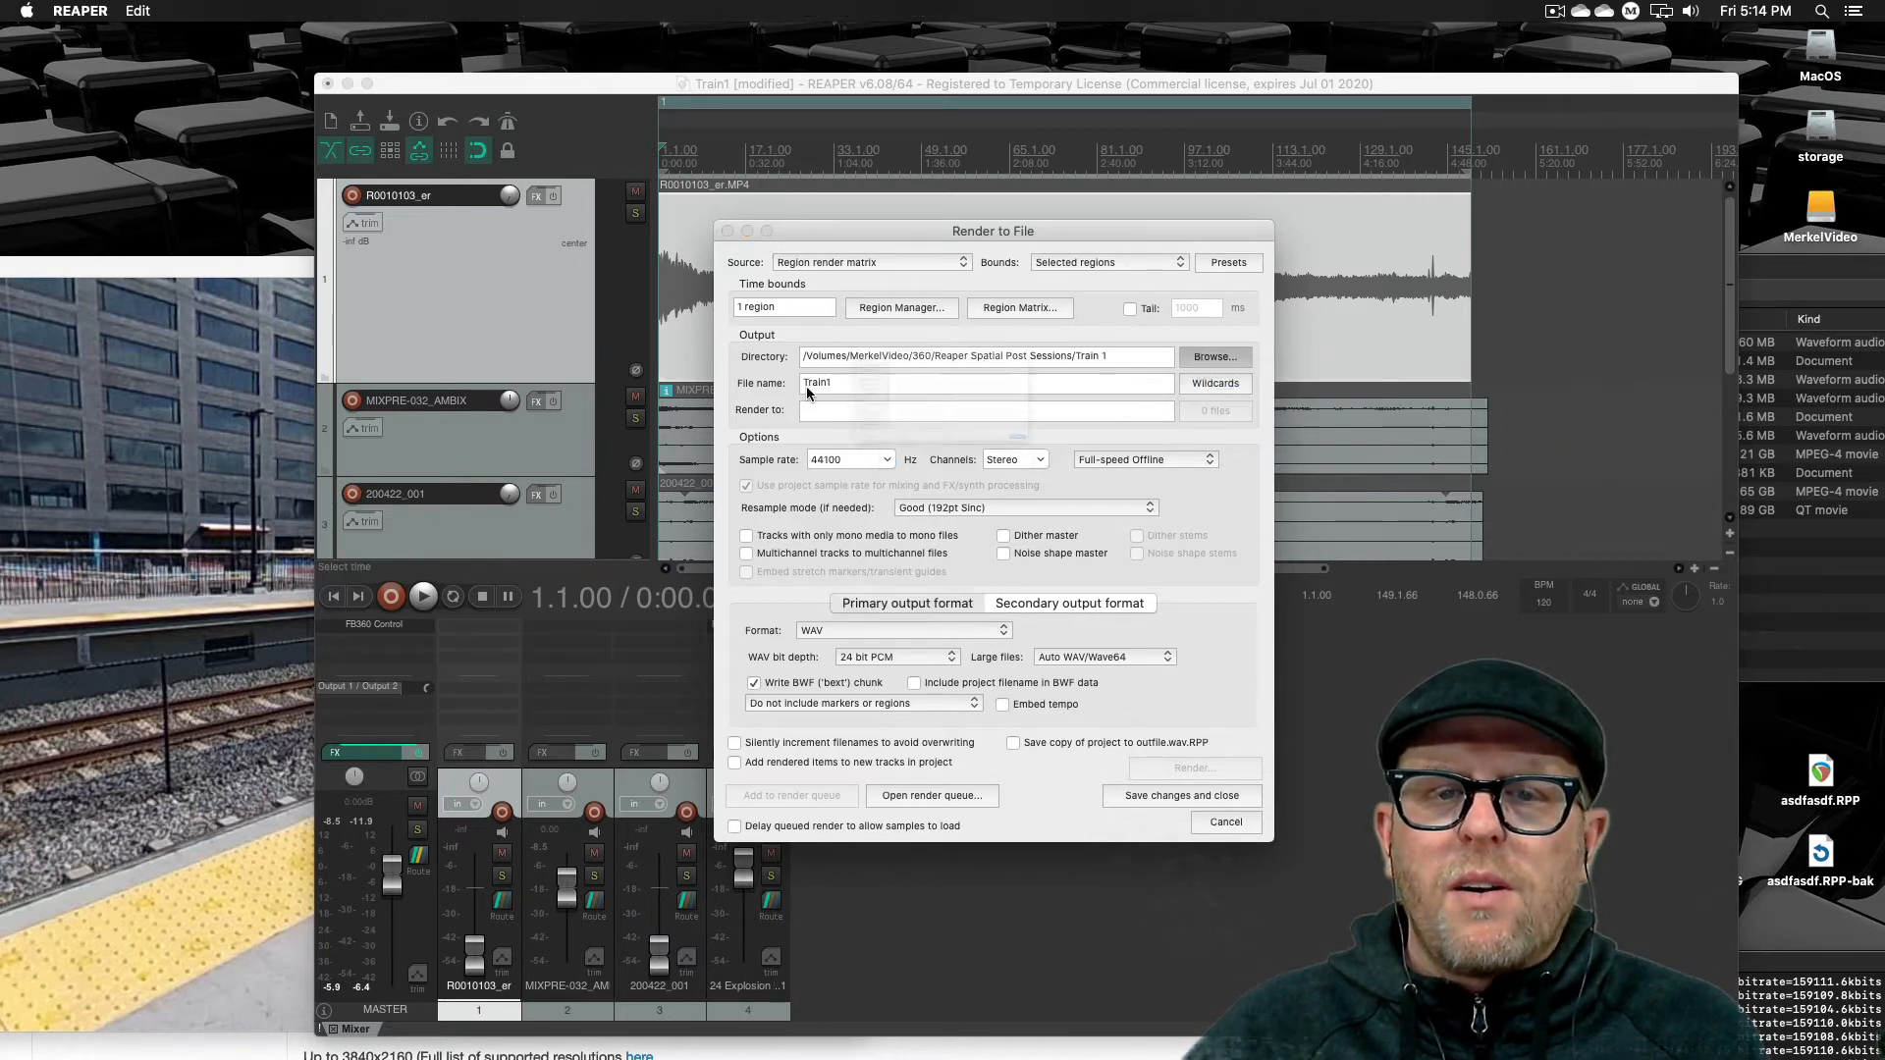
left_click(621, 294)
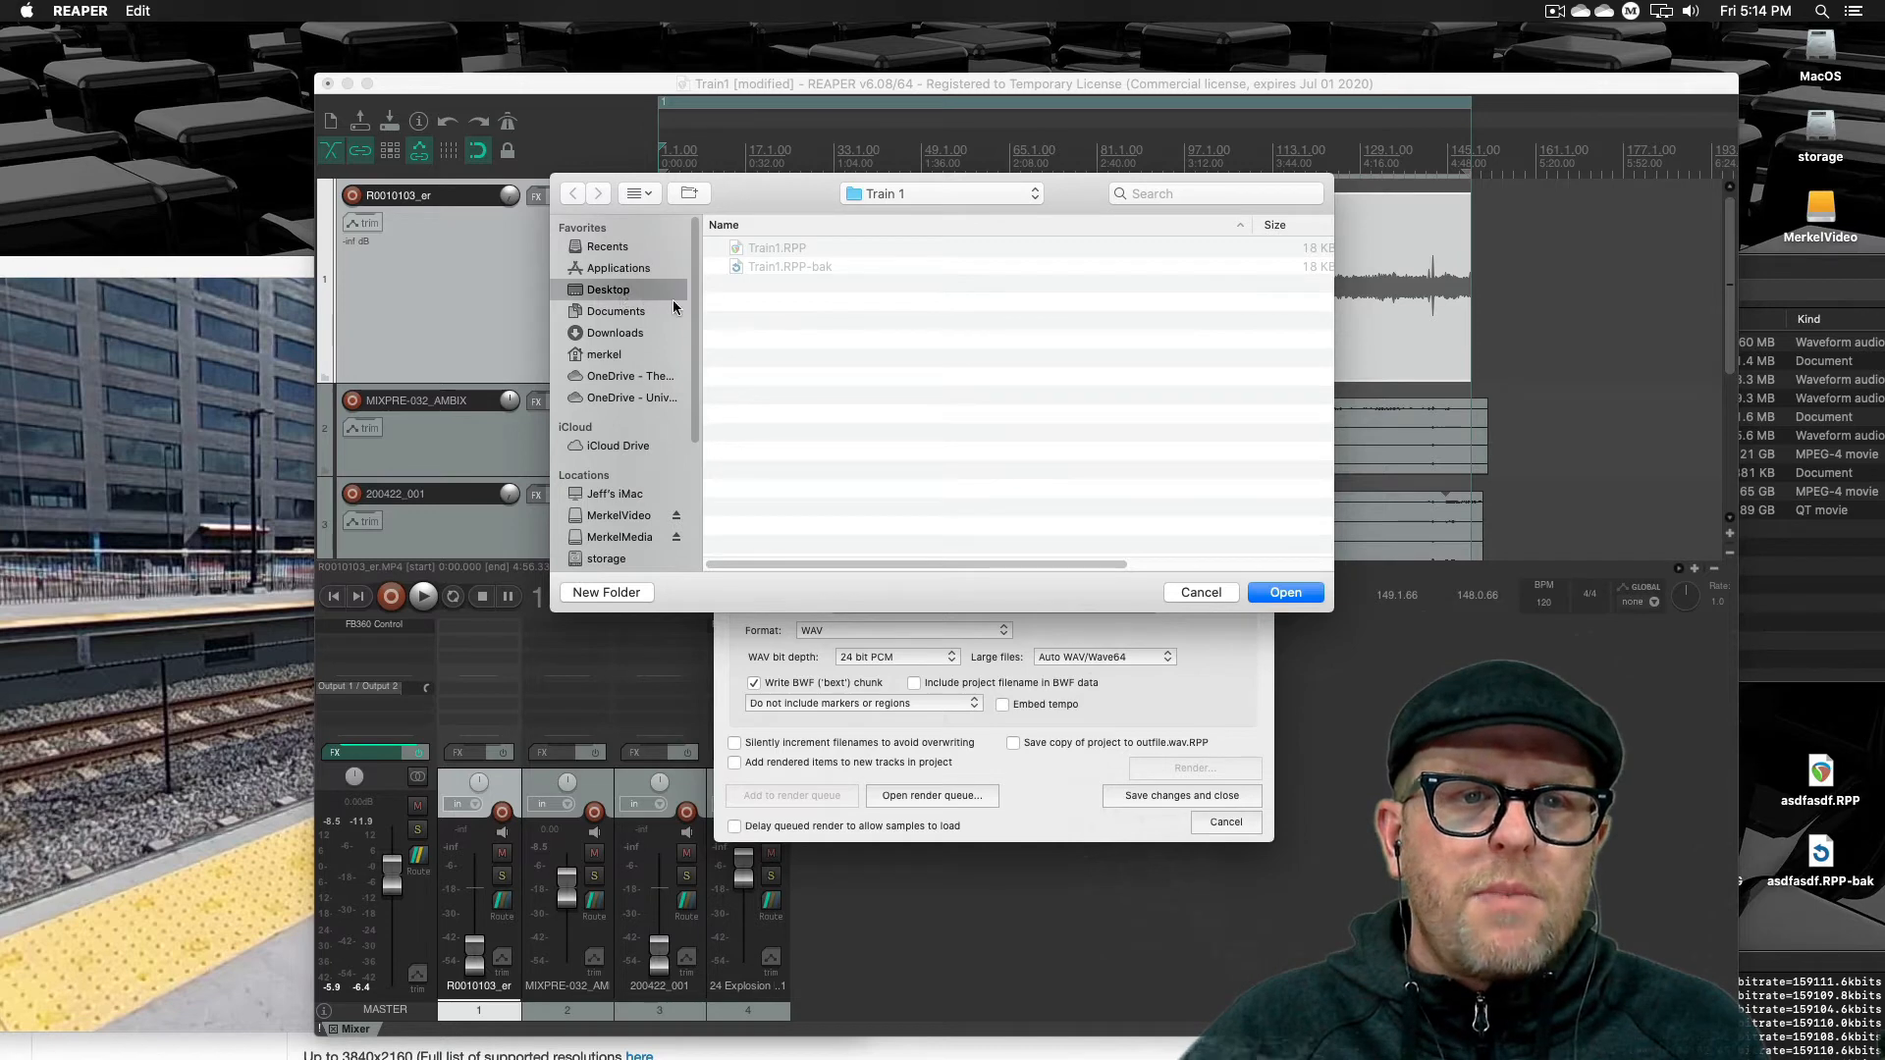
left_click(788, 400)
double_click(789, 400)
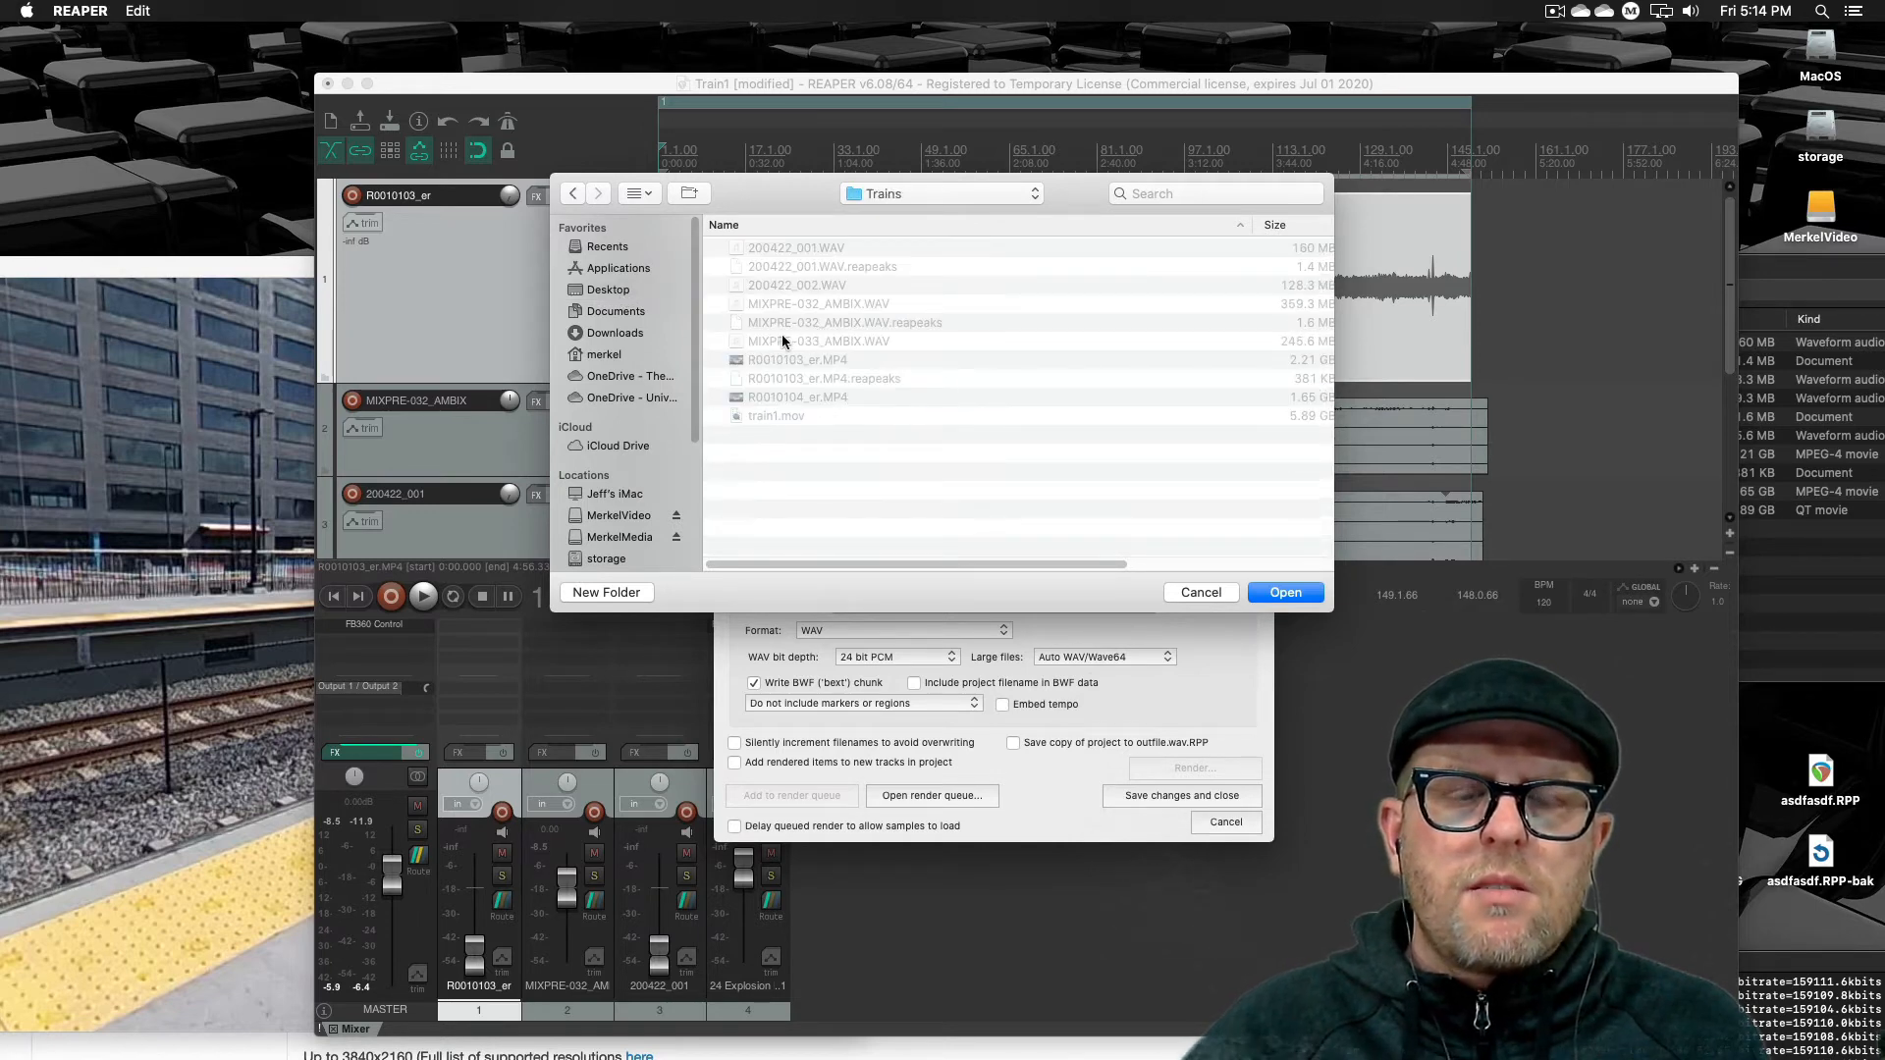
left_click(1286, 592)
Set the output file name to Train1for360
left_click(930, 383)
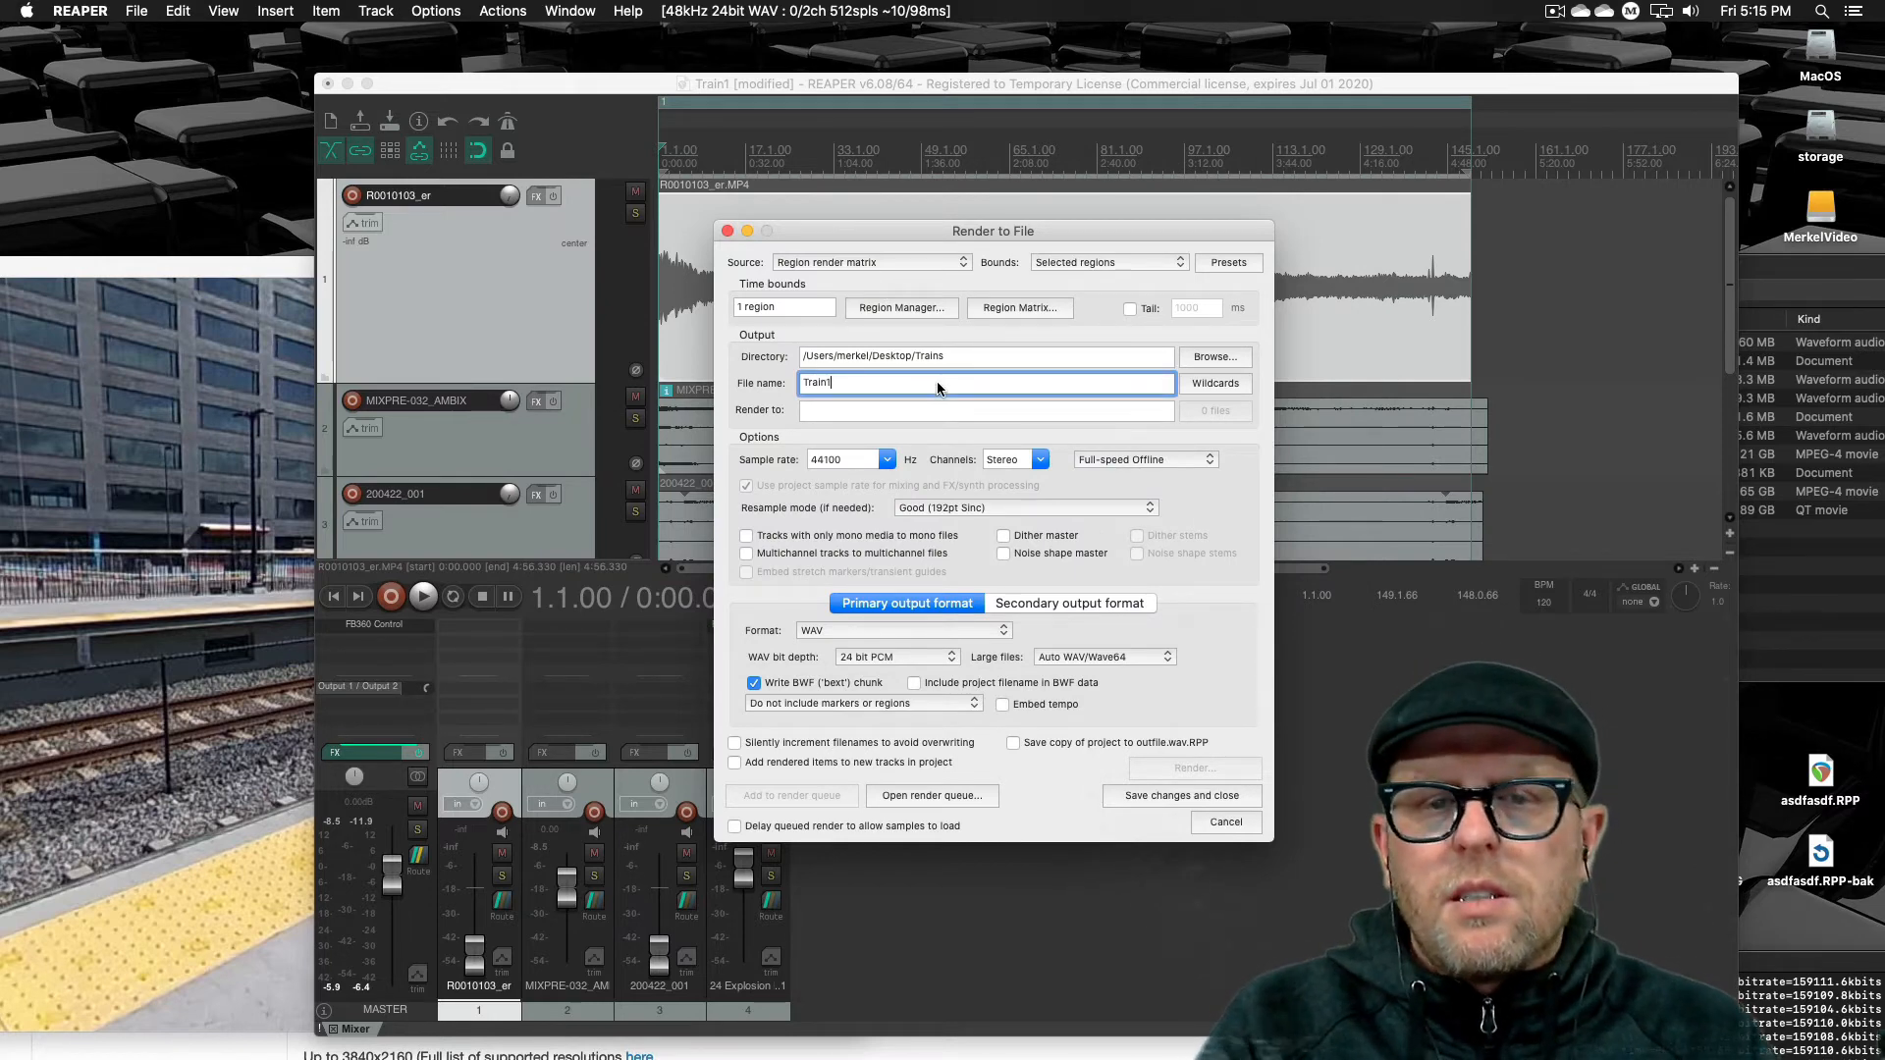
type("for3")
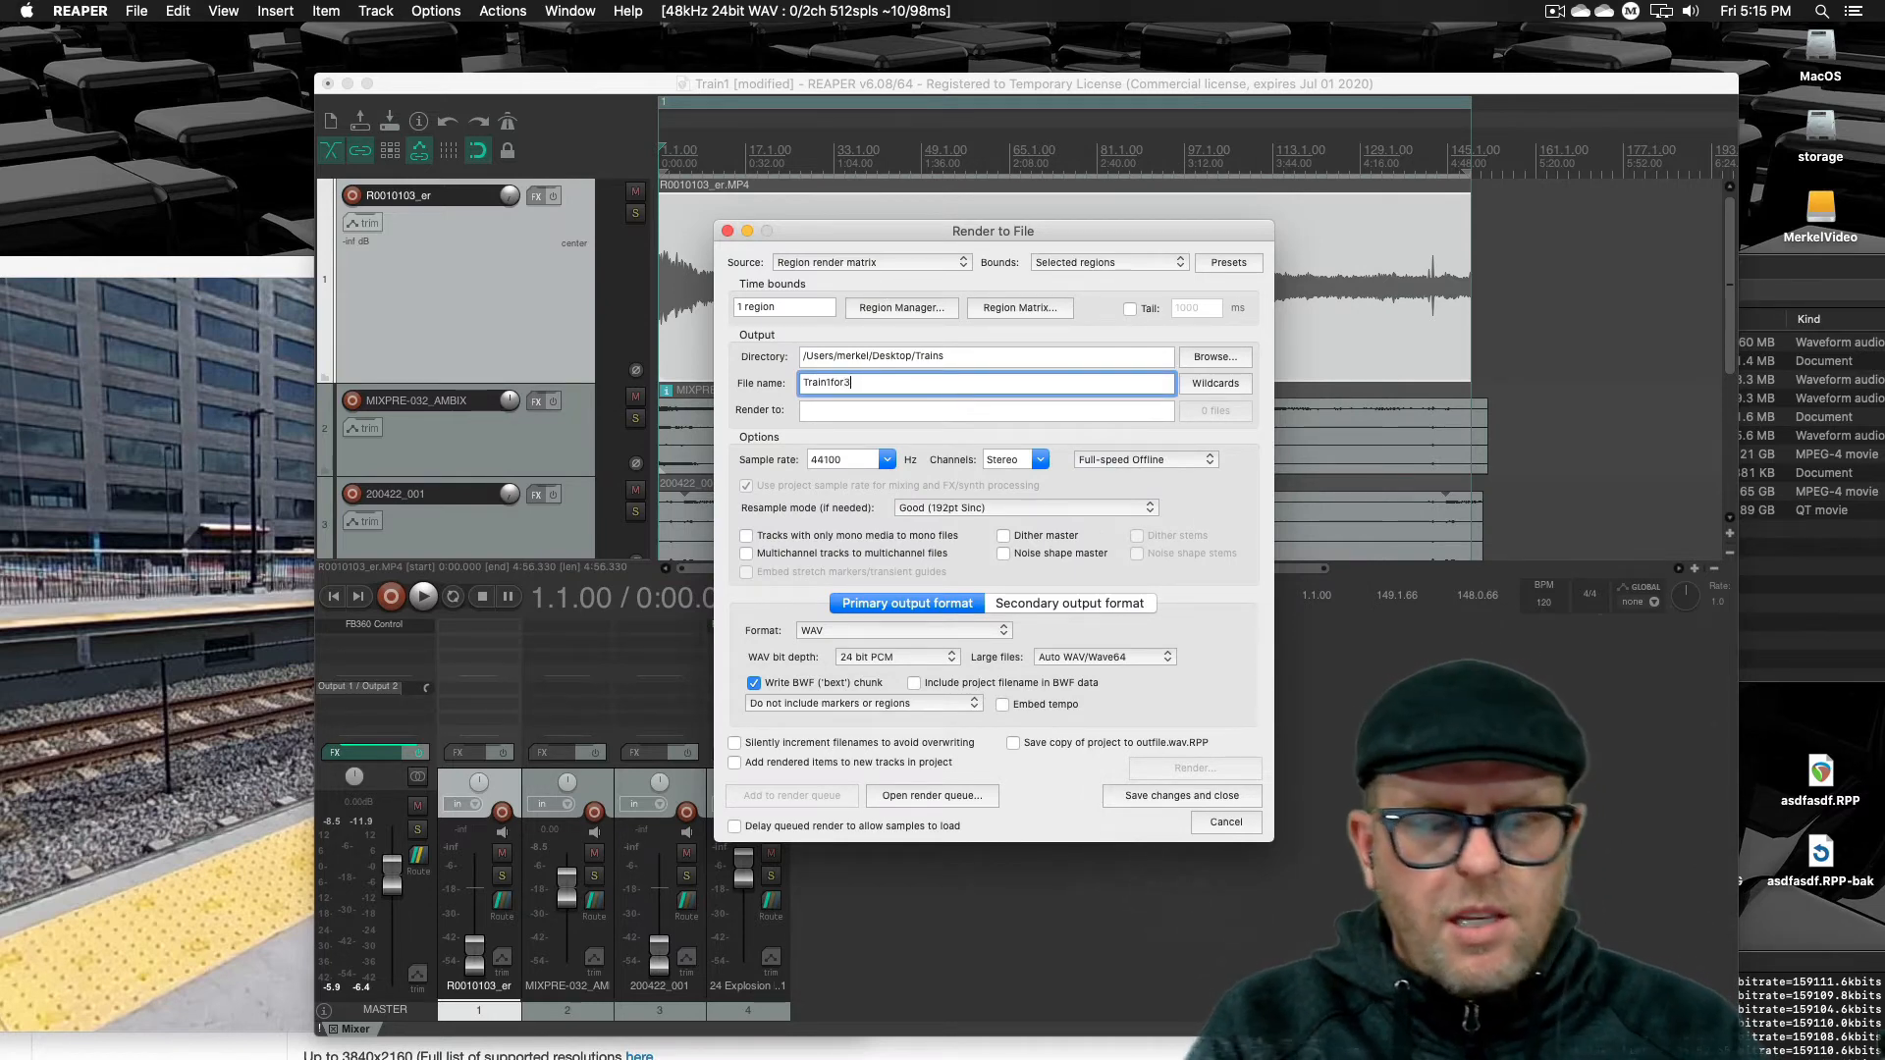
type("60")
key("Tab")
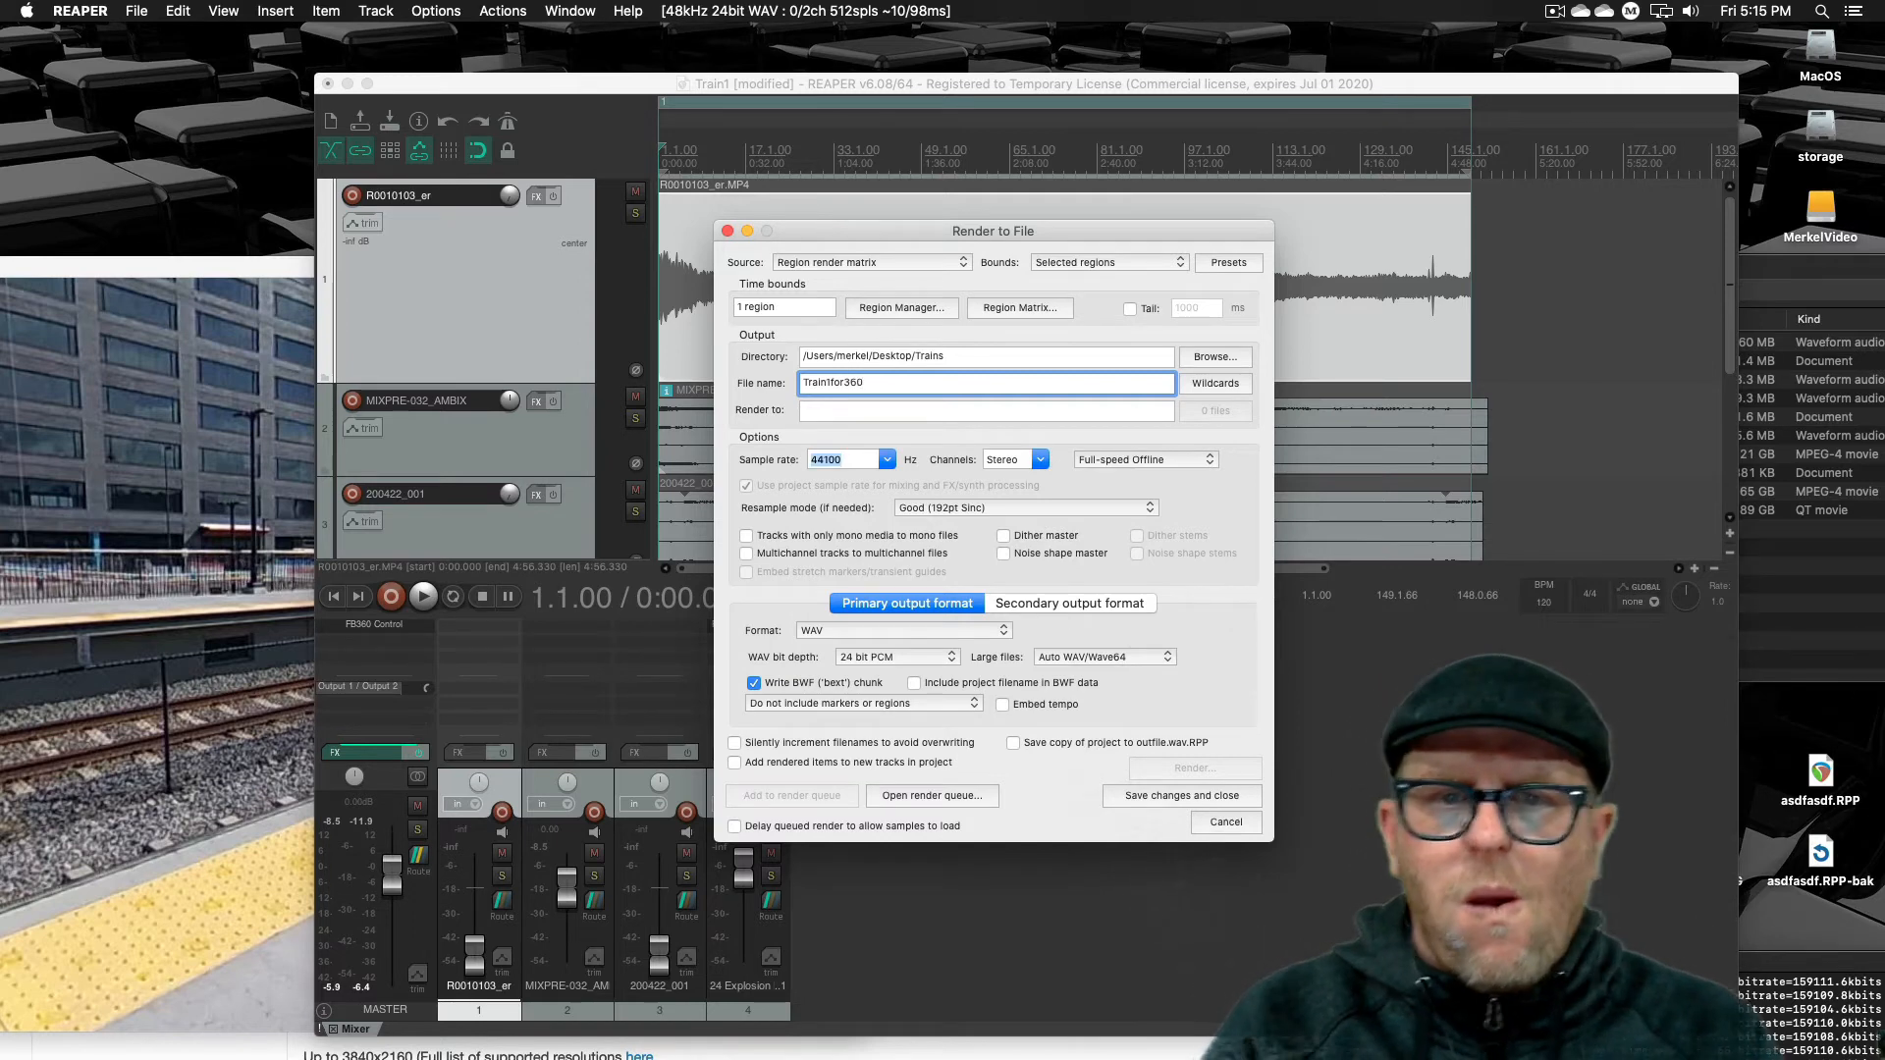
Set the render sample rate to 48000 Hz and the channel count to 4
left_click(885, 459)
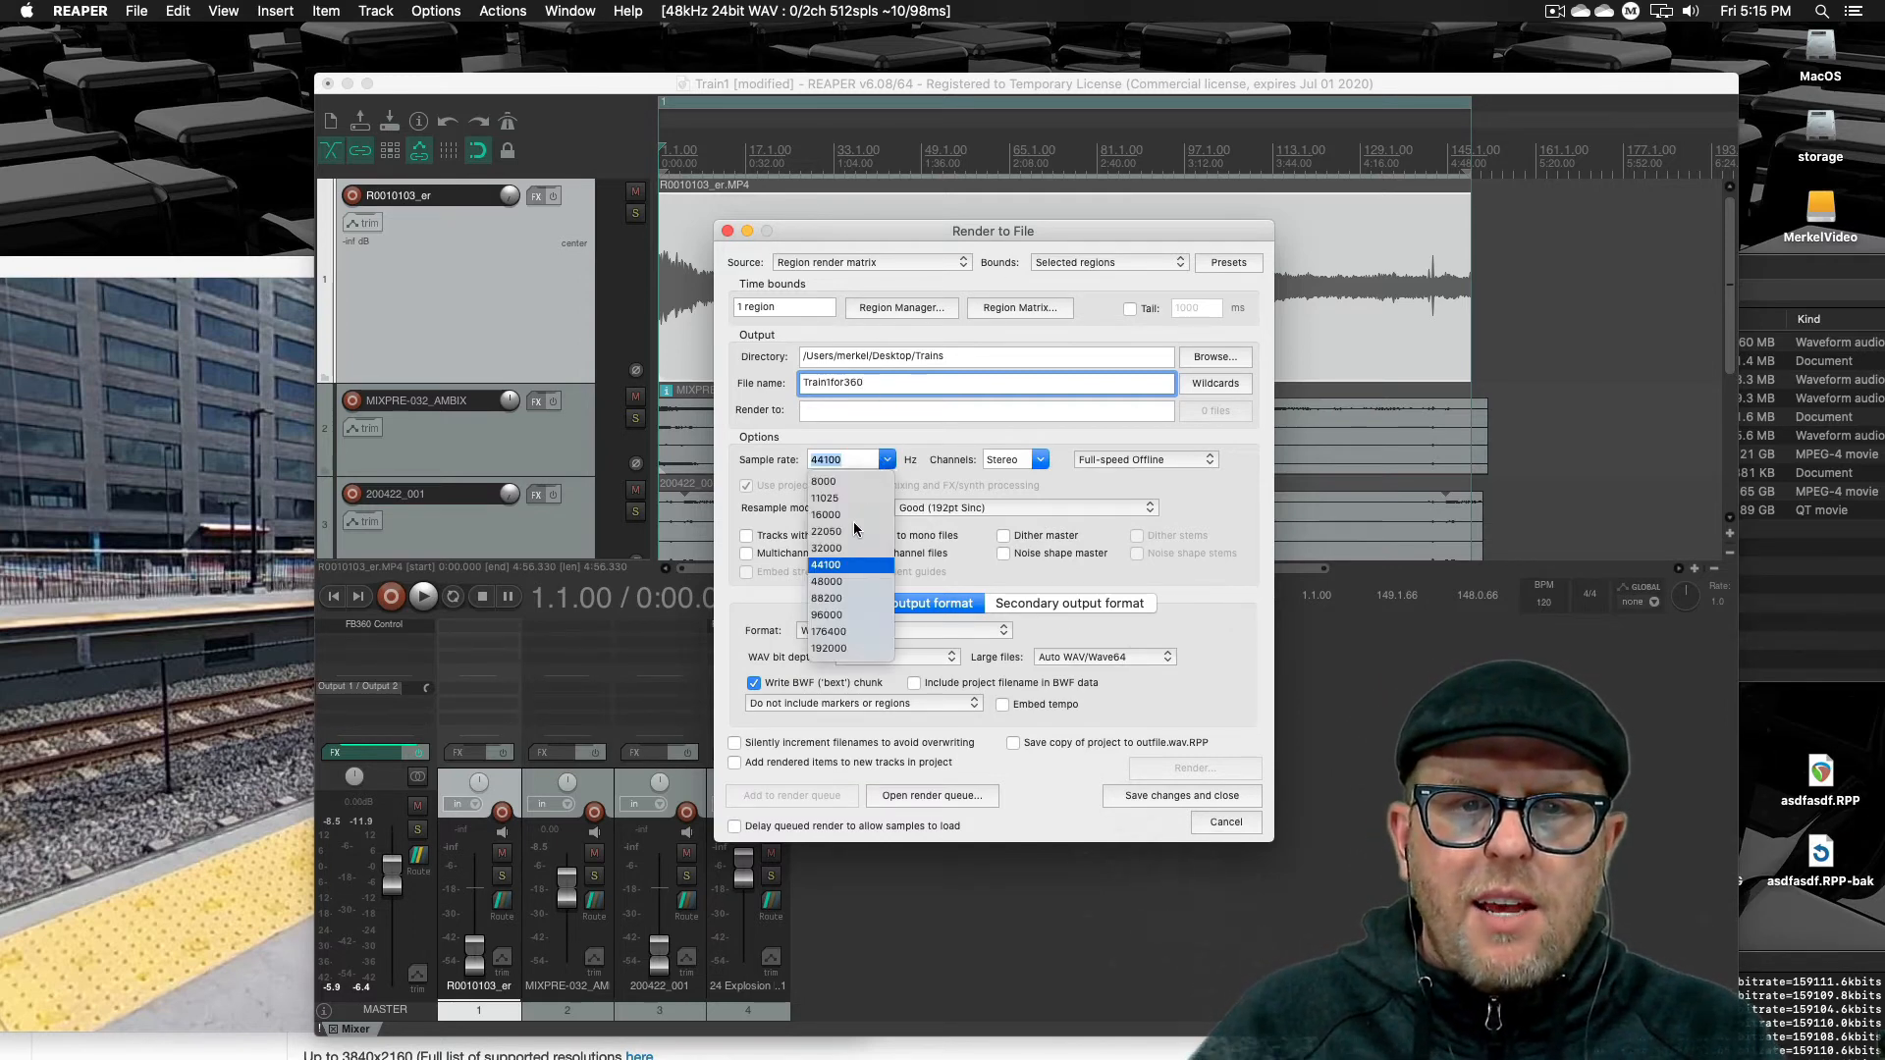
left_click(837, 582)
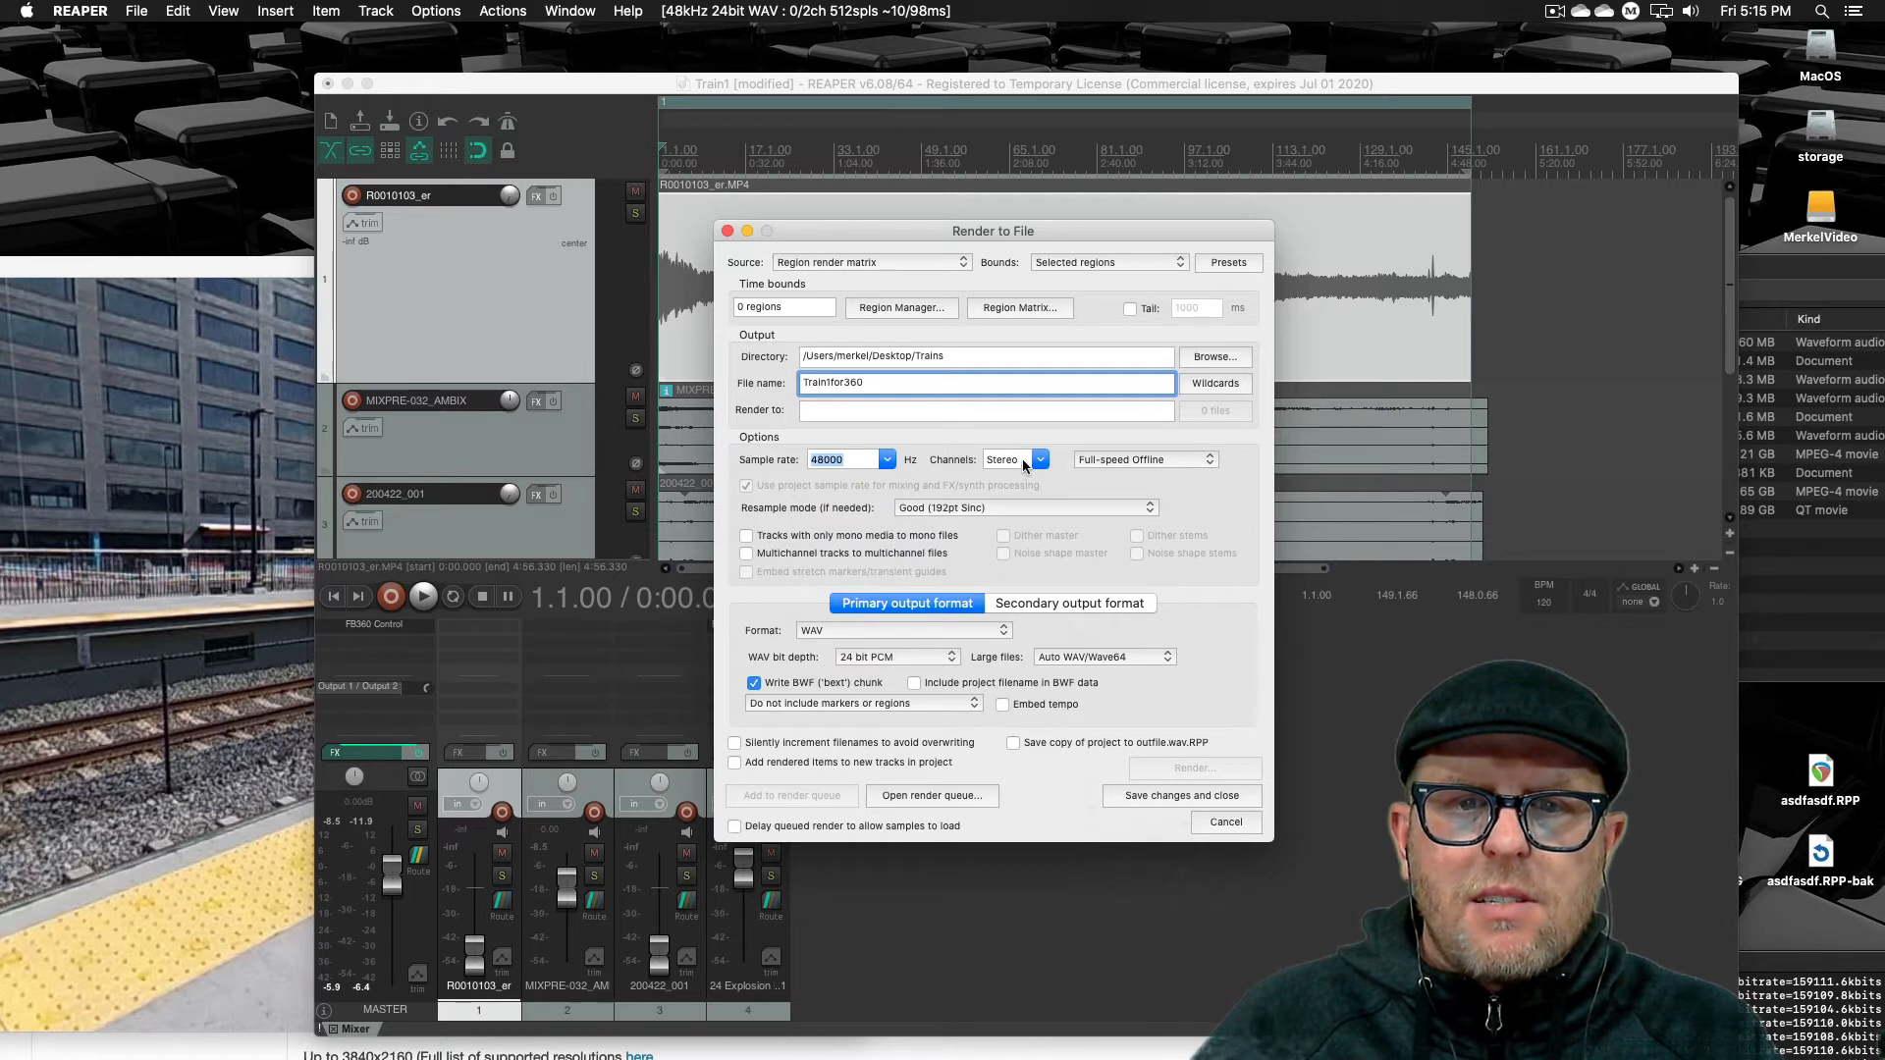
left_click(1041, 459)
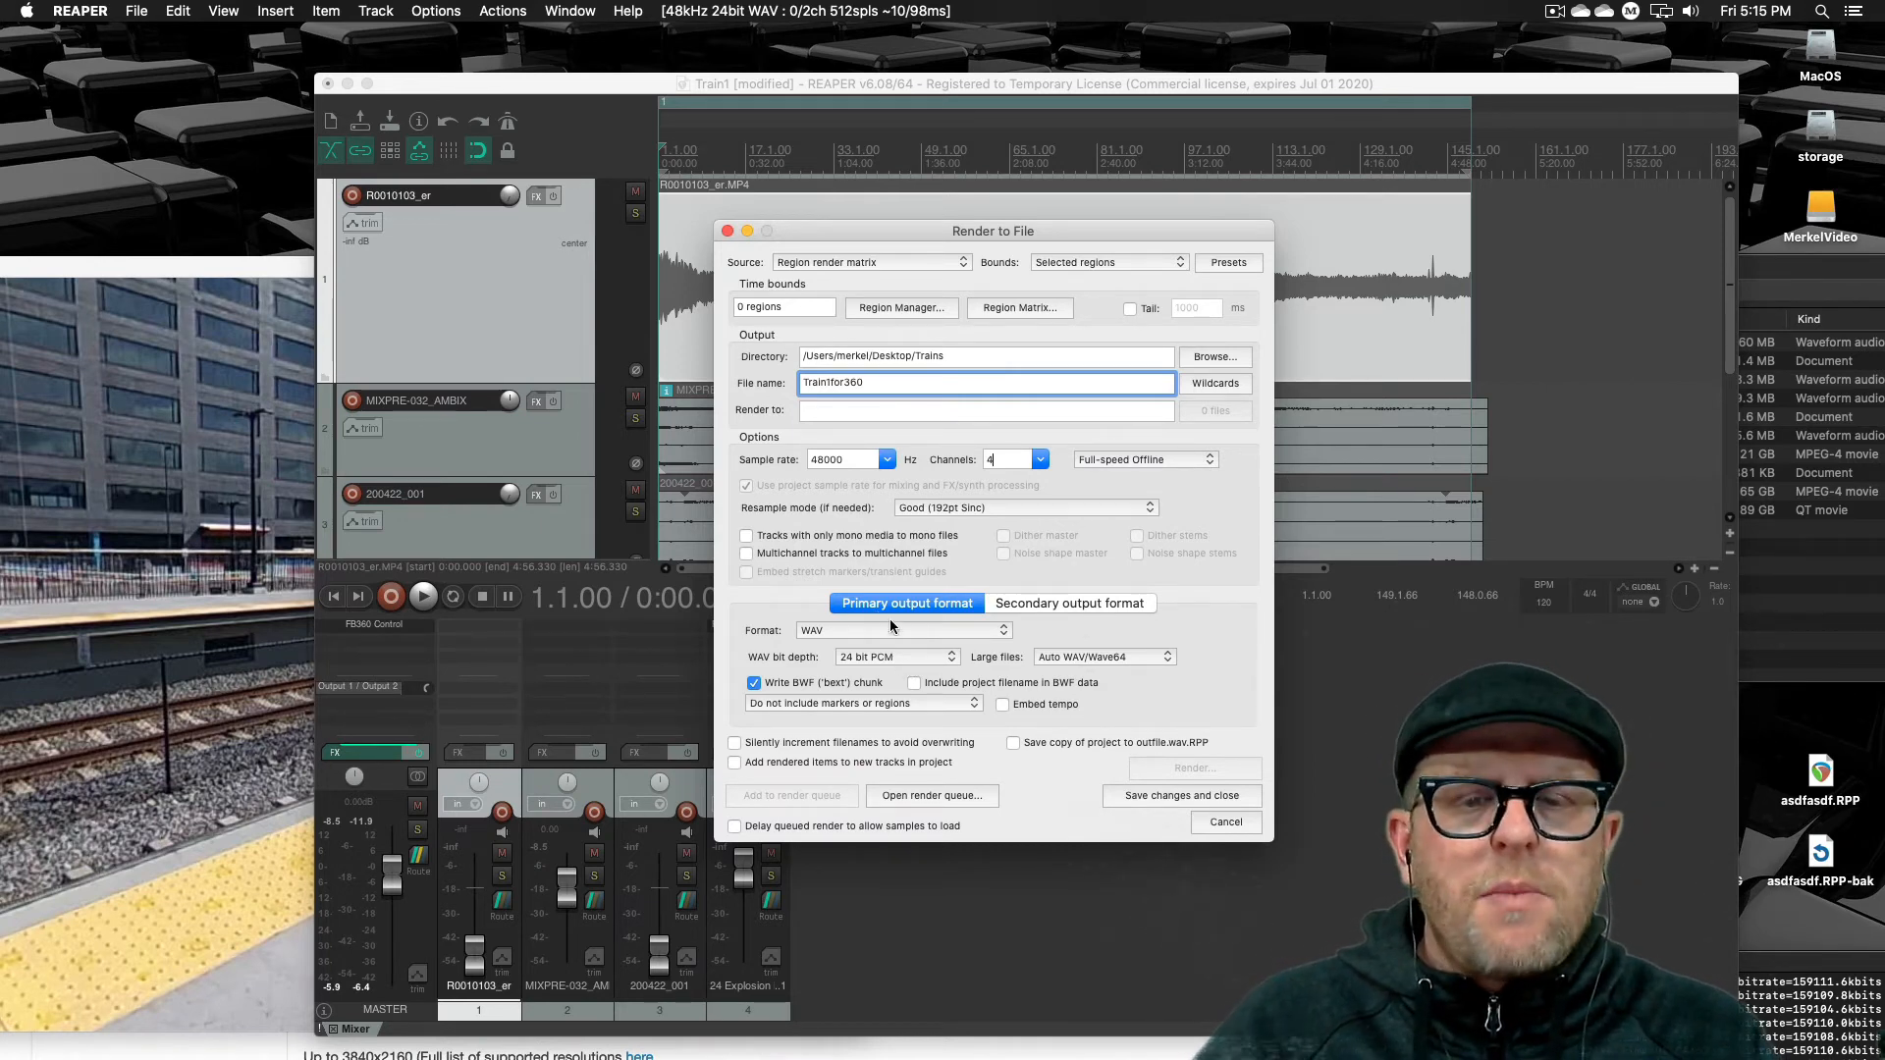
Set the WAV bit depth to 16 bit PCM and turn off writing the BWF chunk, then save the render settings
left_click(940, 654)
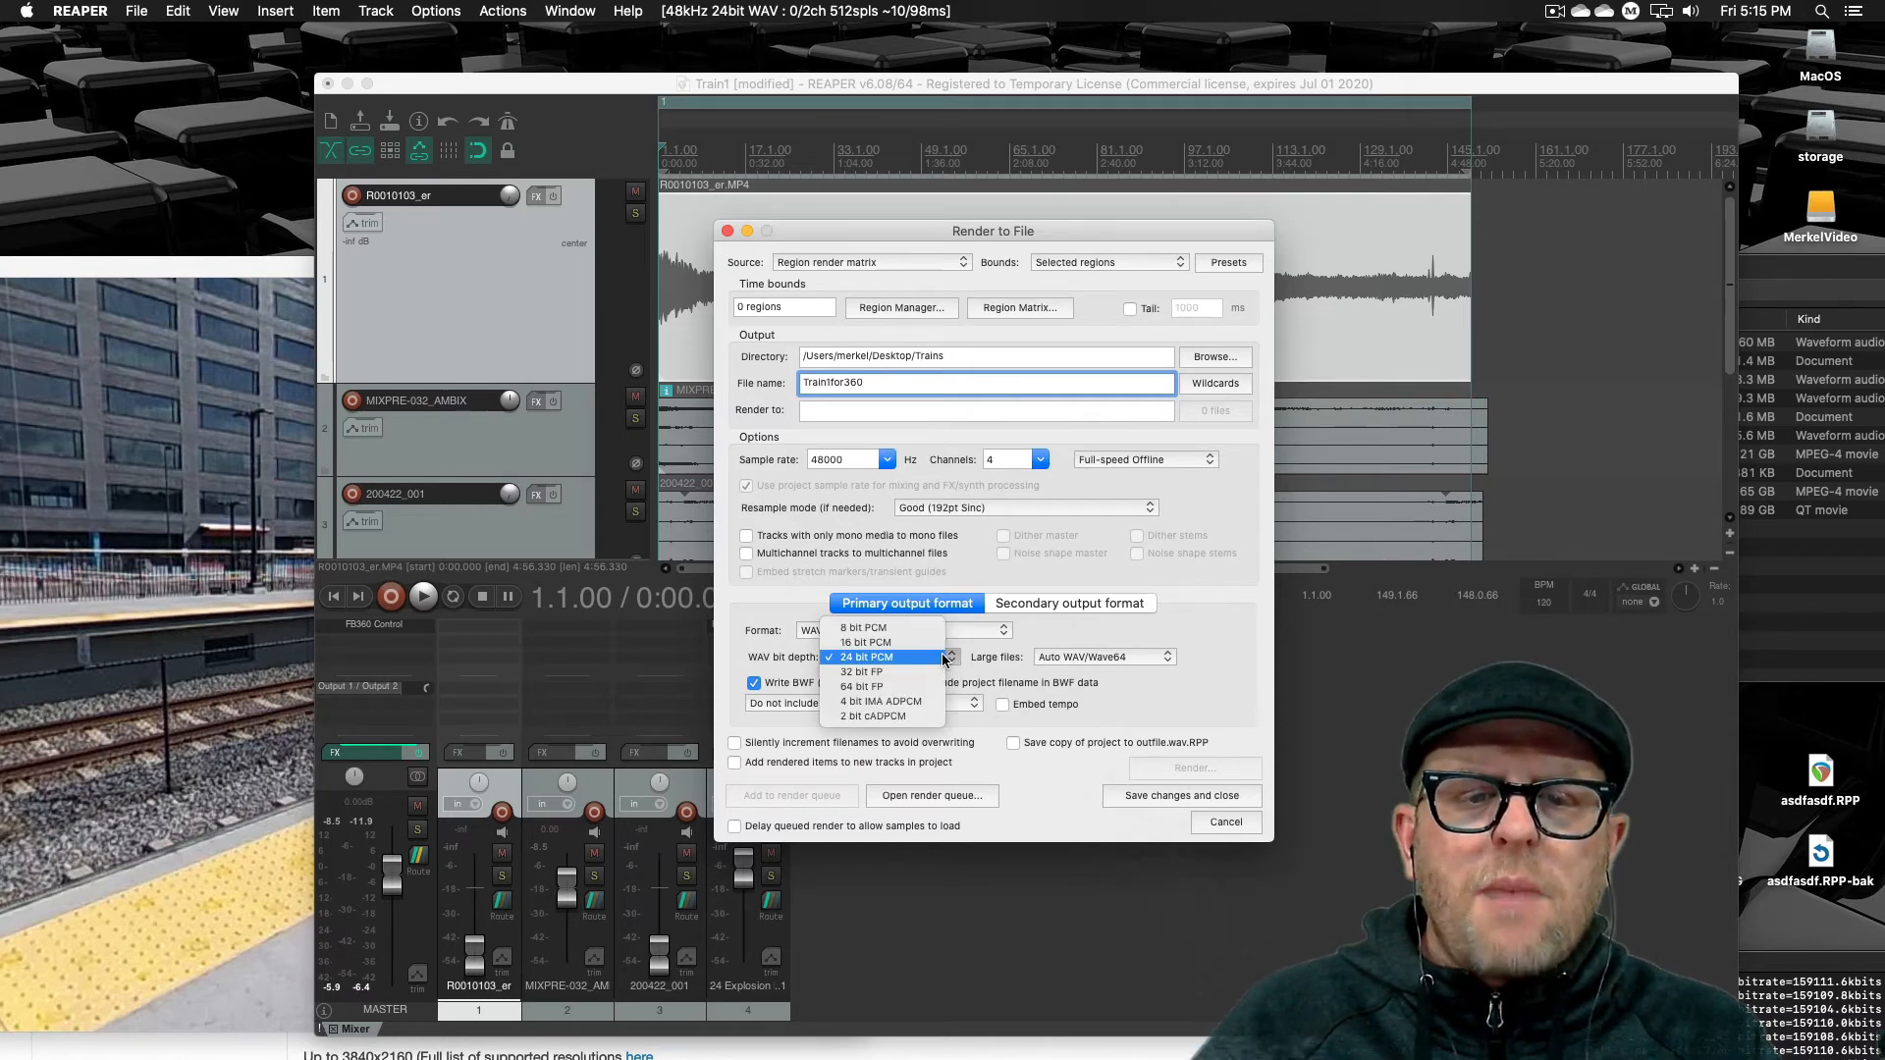
left_click(889, 643)
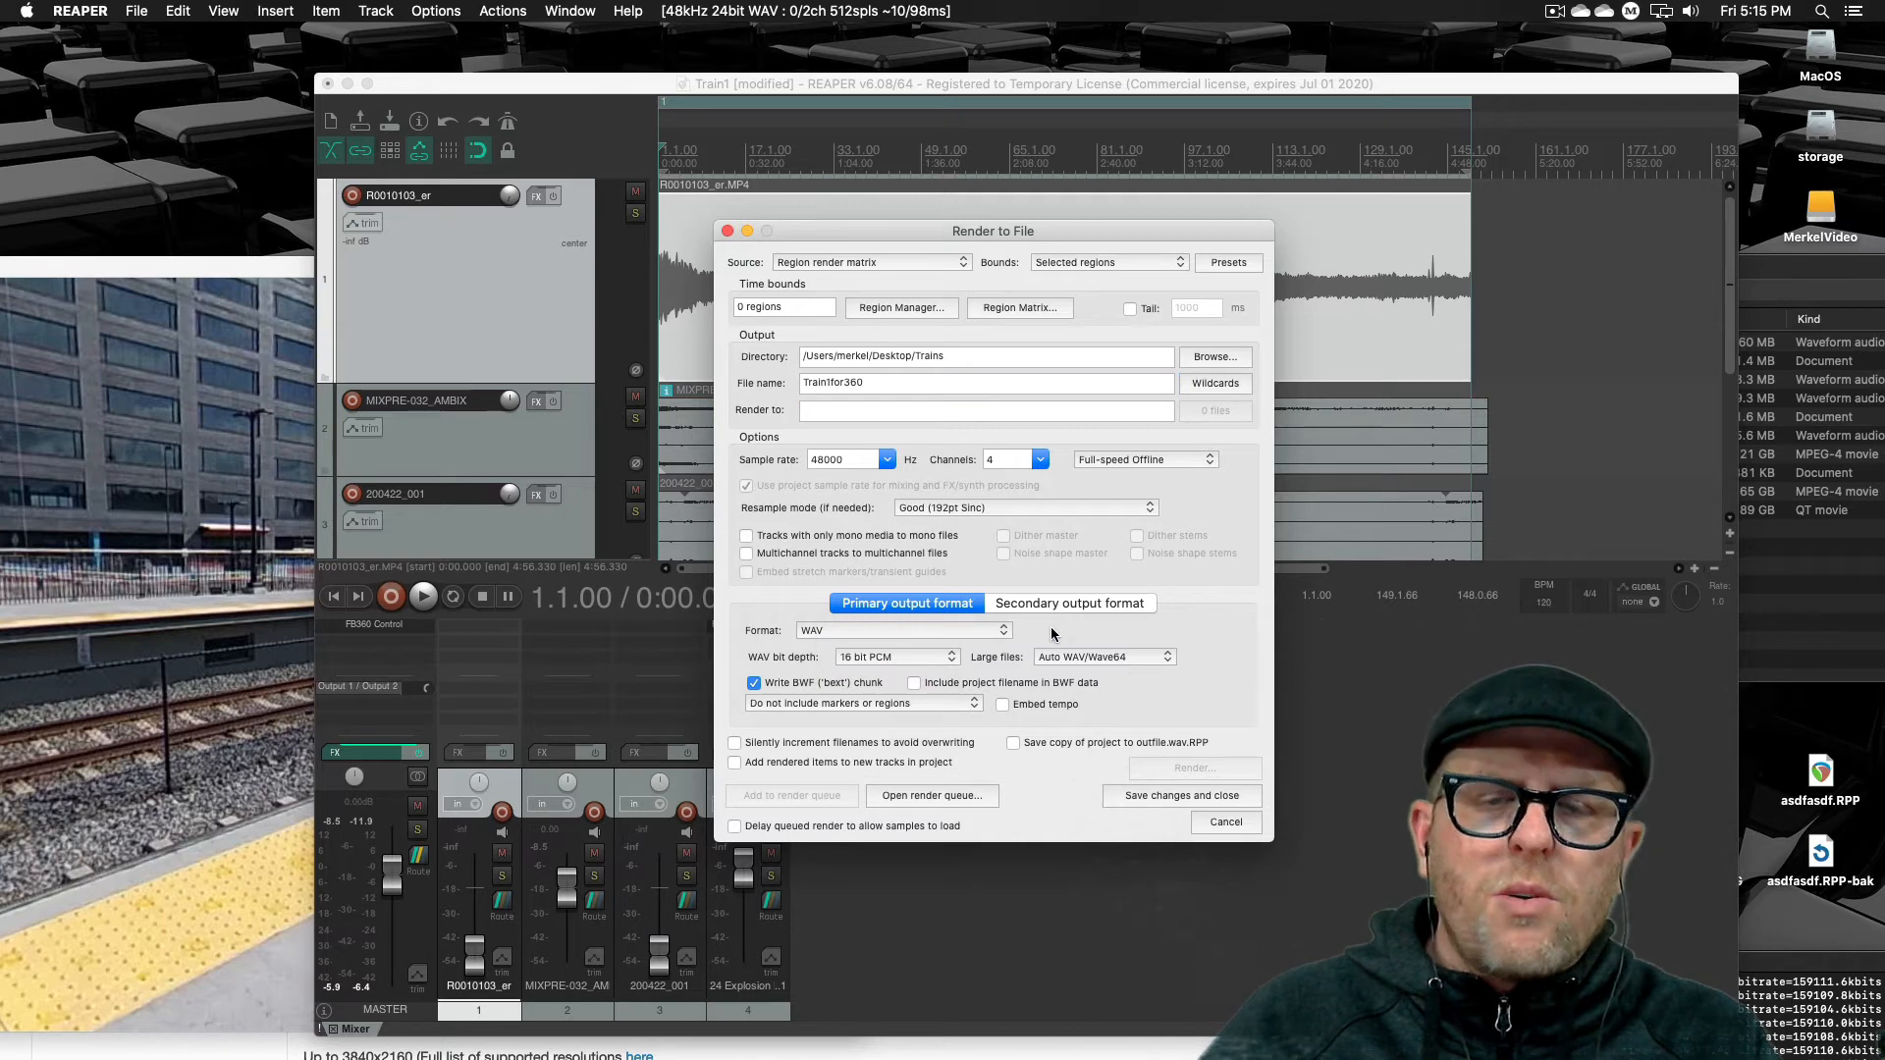
left_click(756, 683)
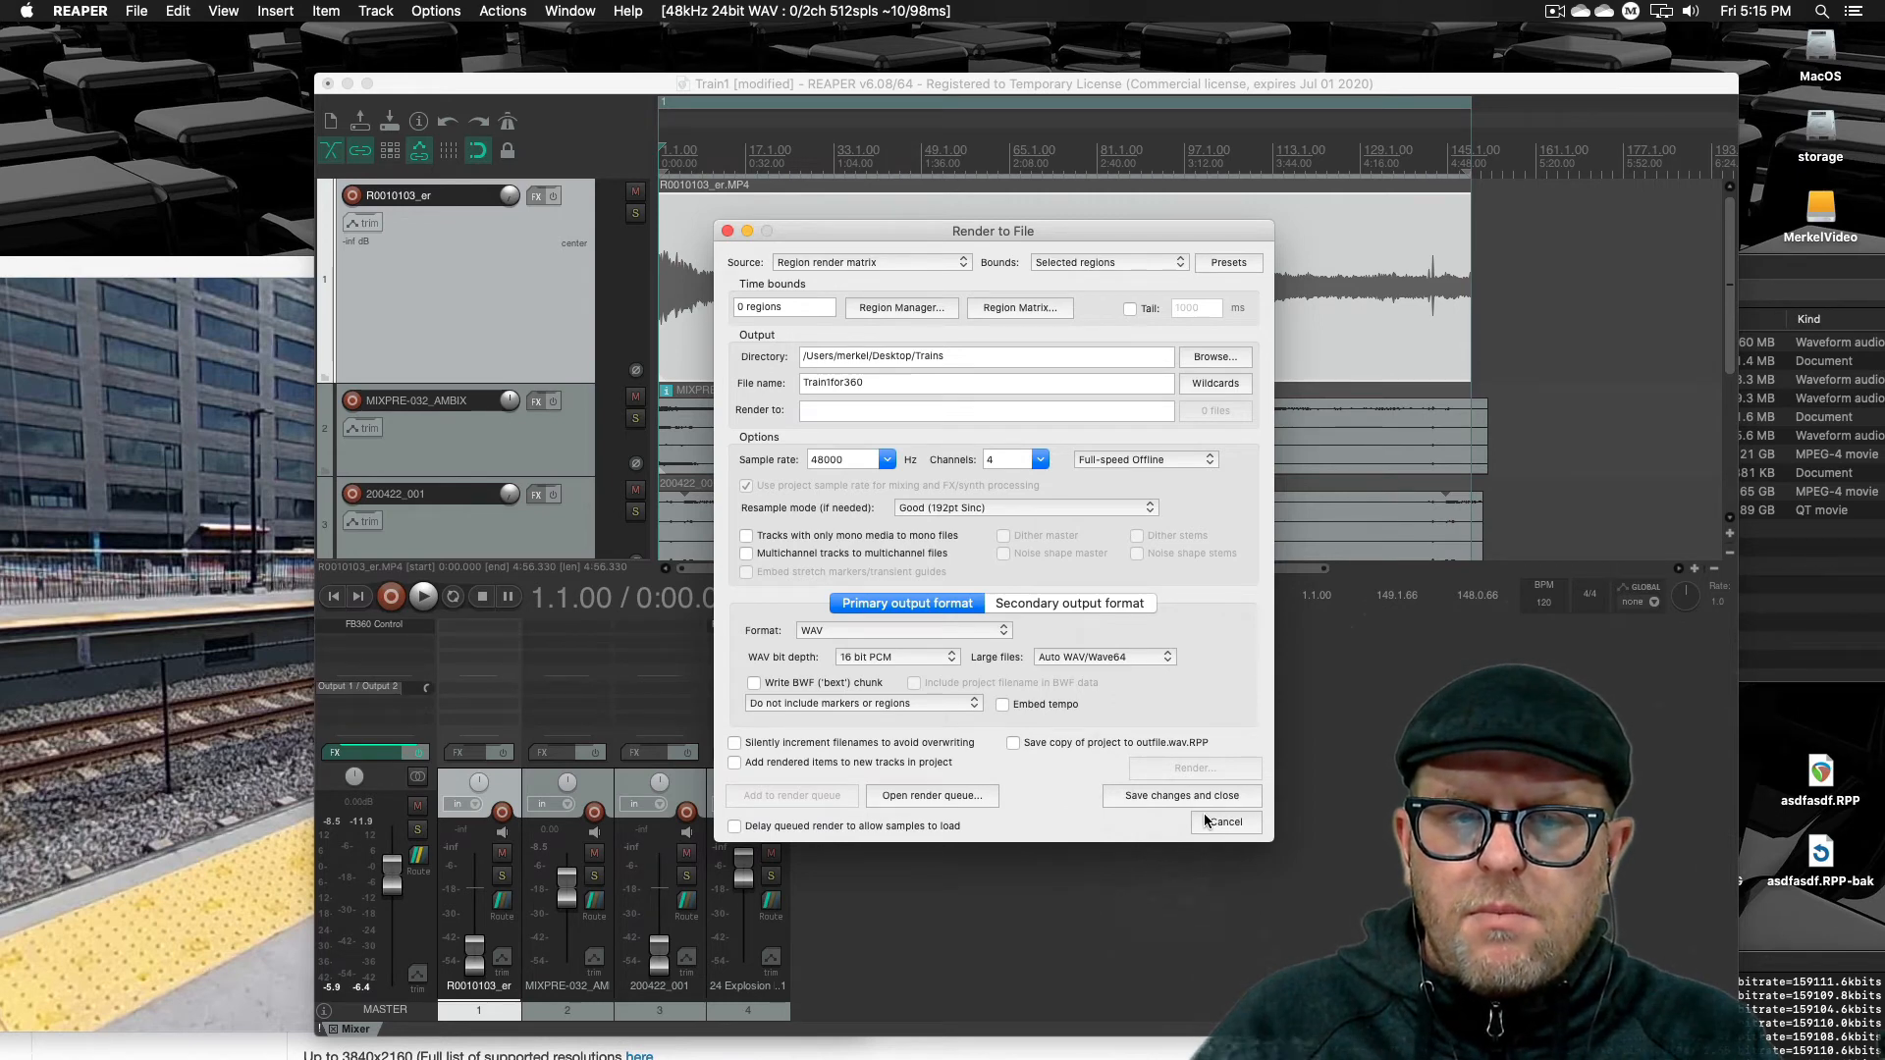
left_click(1133, 795)
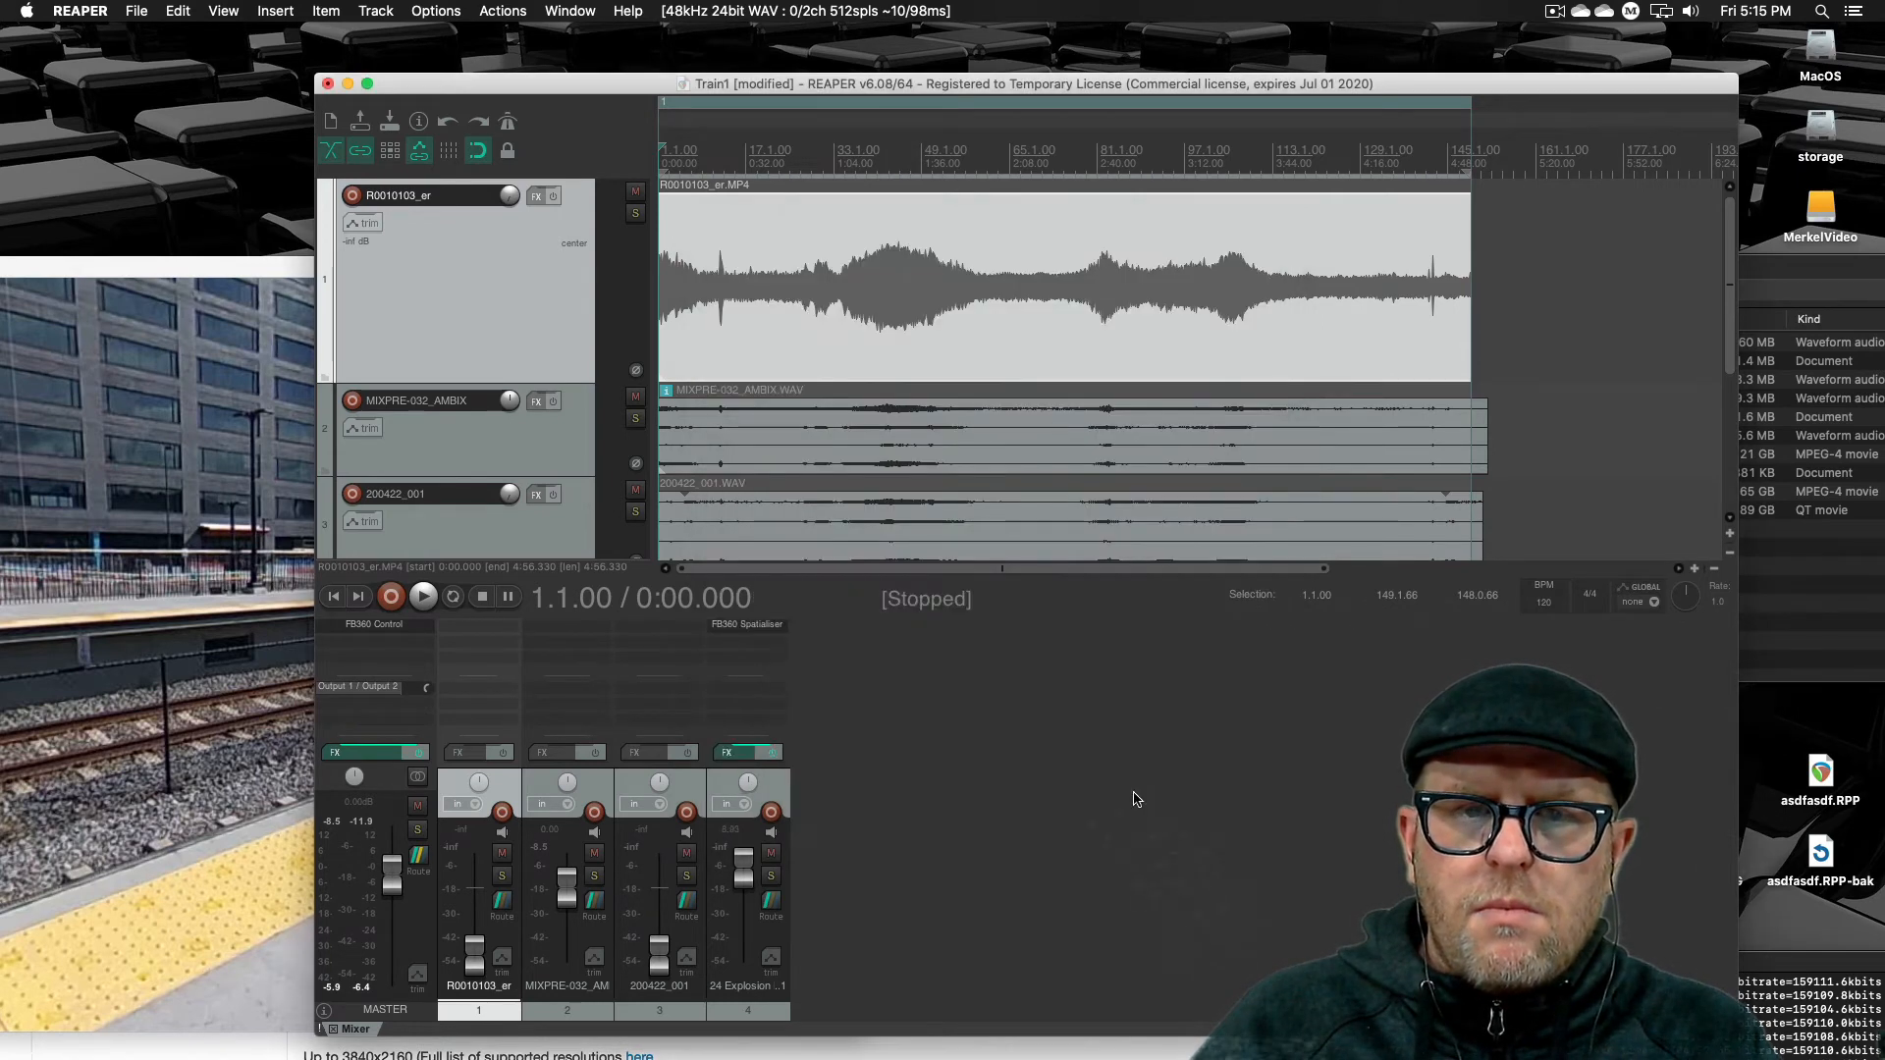
Reopen the Render to File dialog and inspect the render queue before closing it
left_click(121, 11)
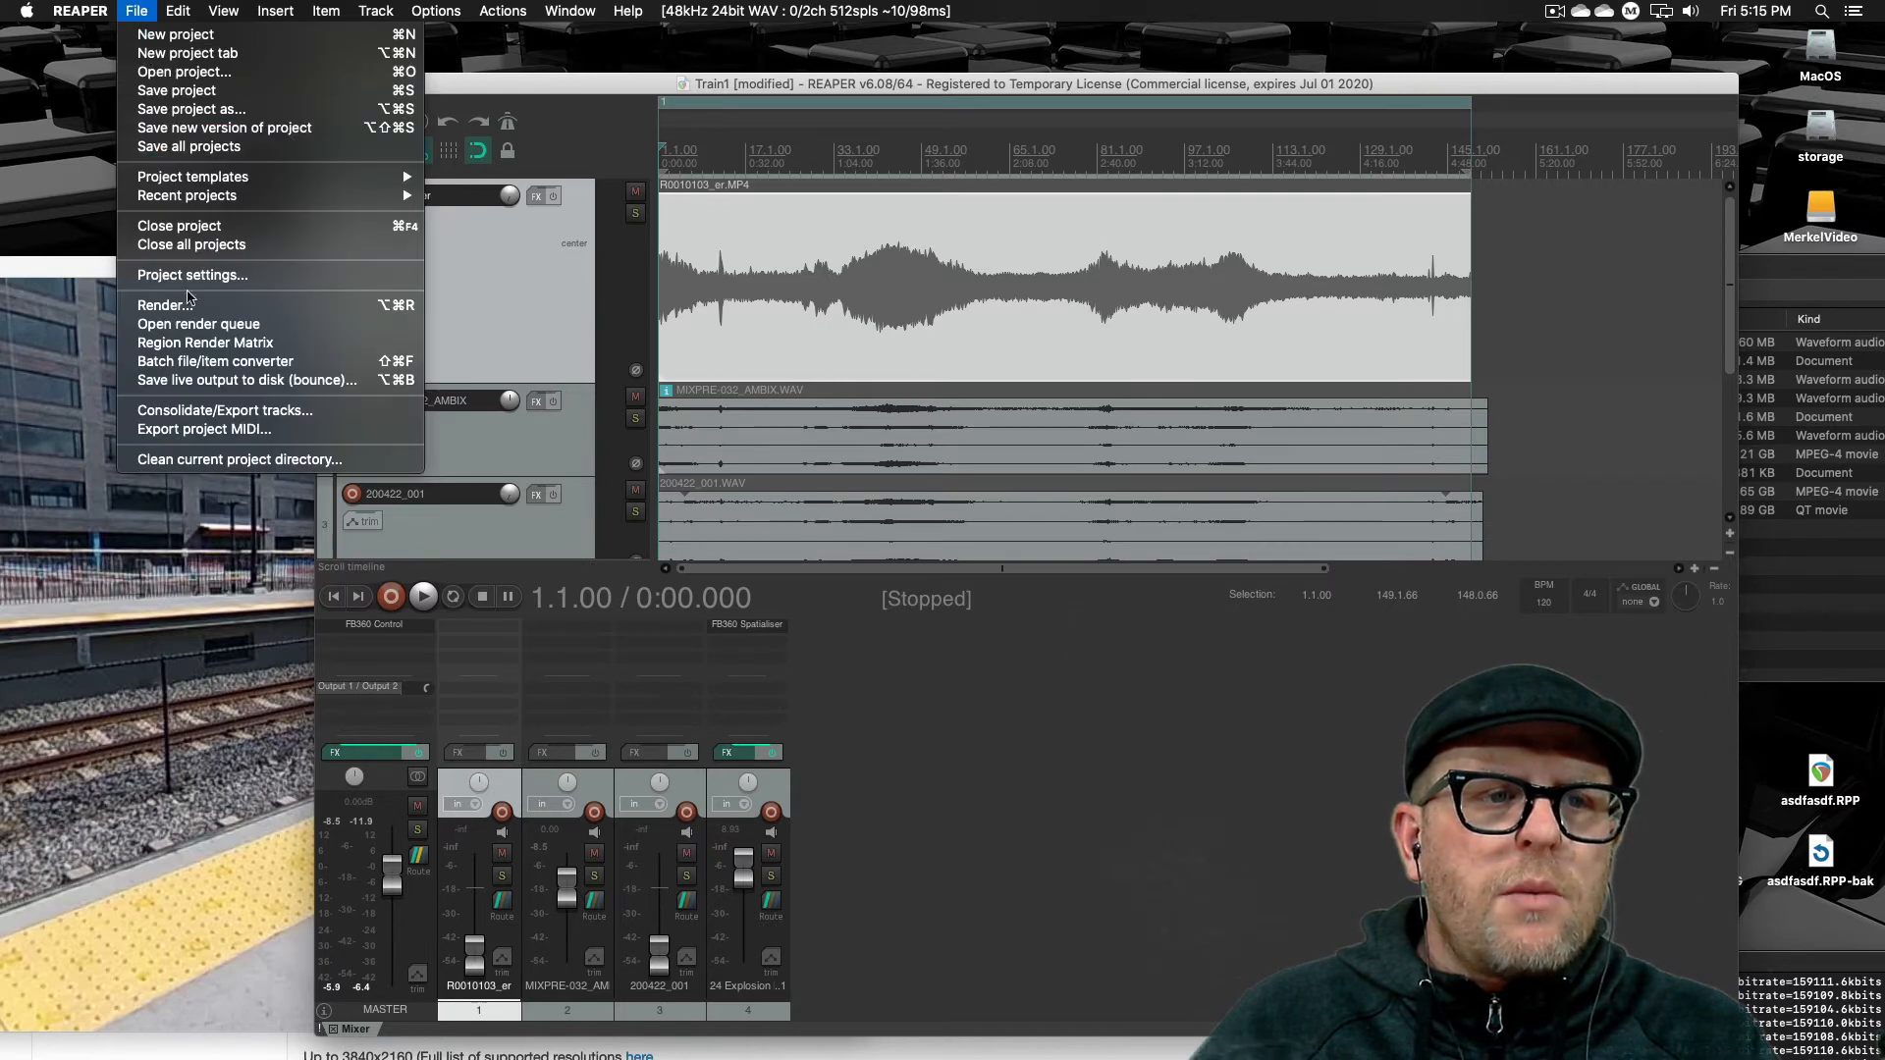
left_click(191, 304)
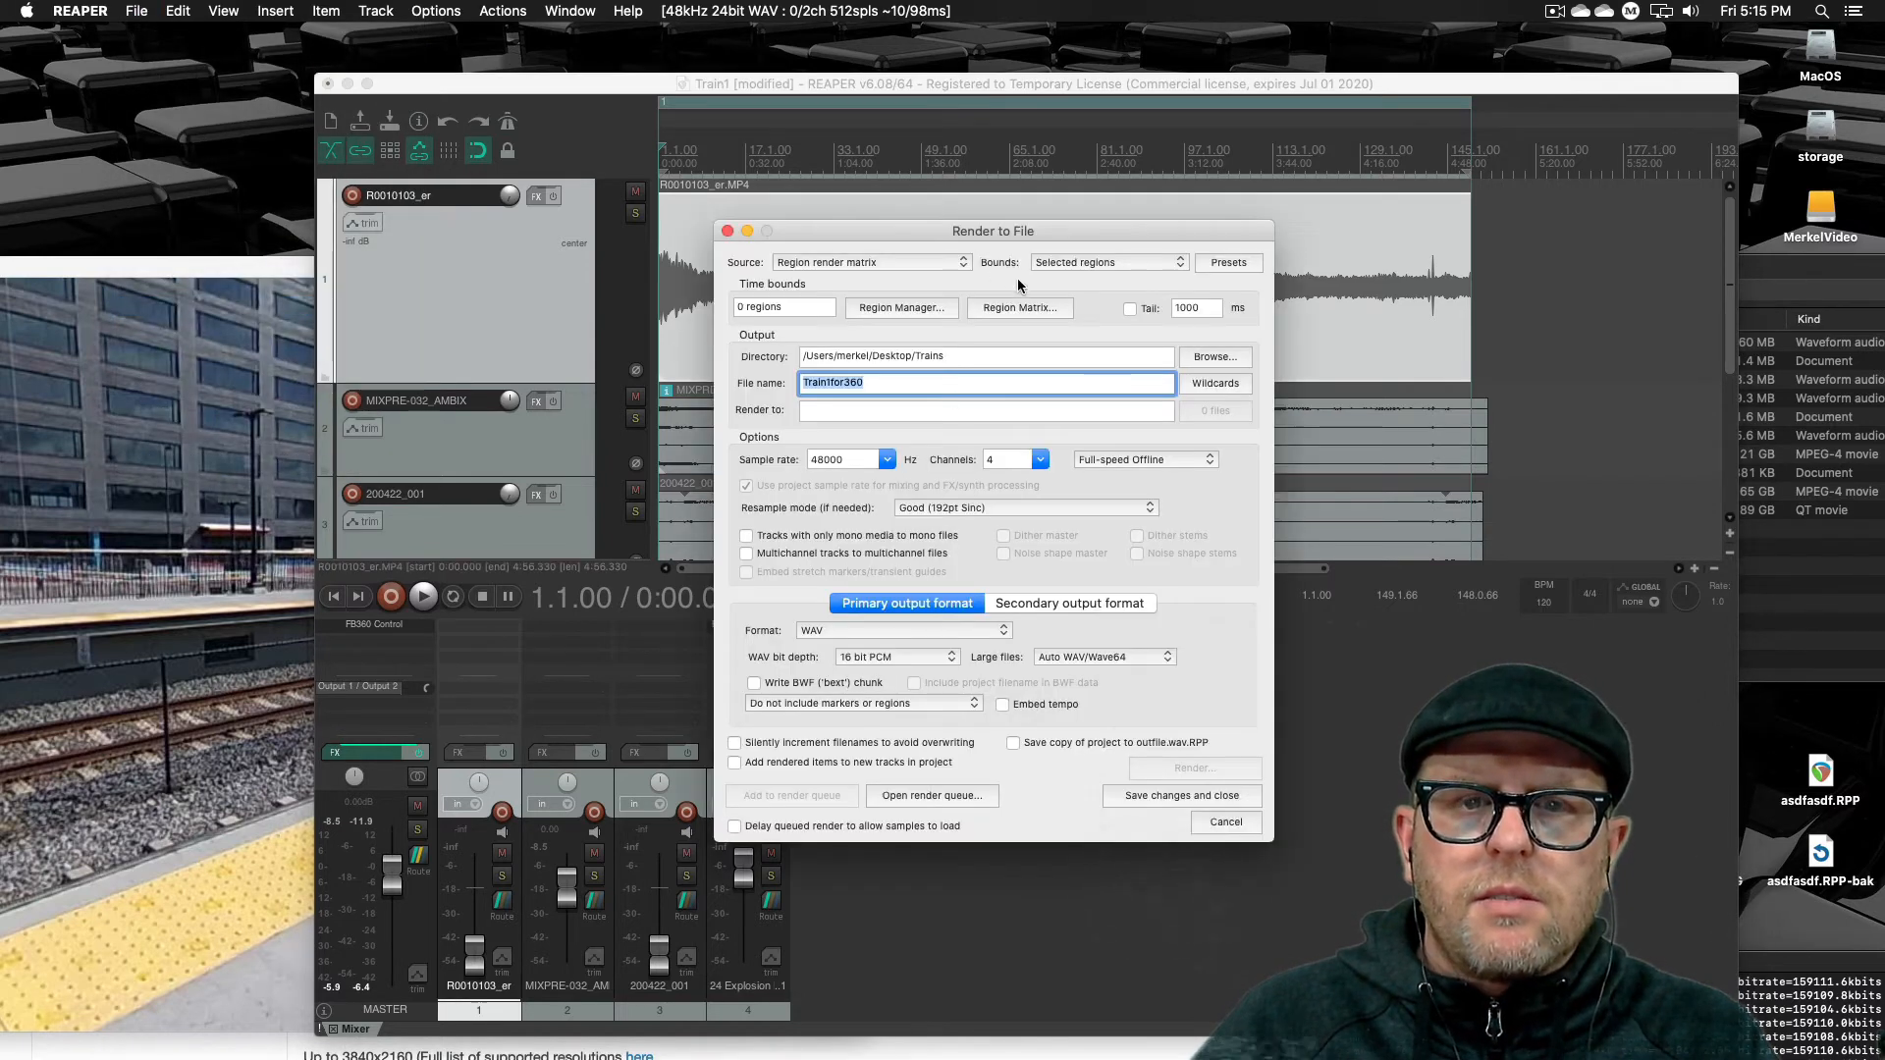
left_click(927, 795)
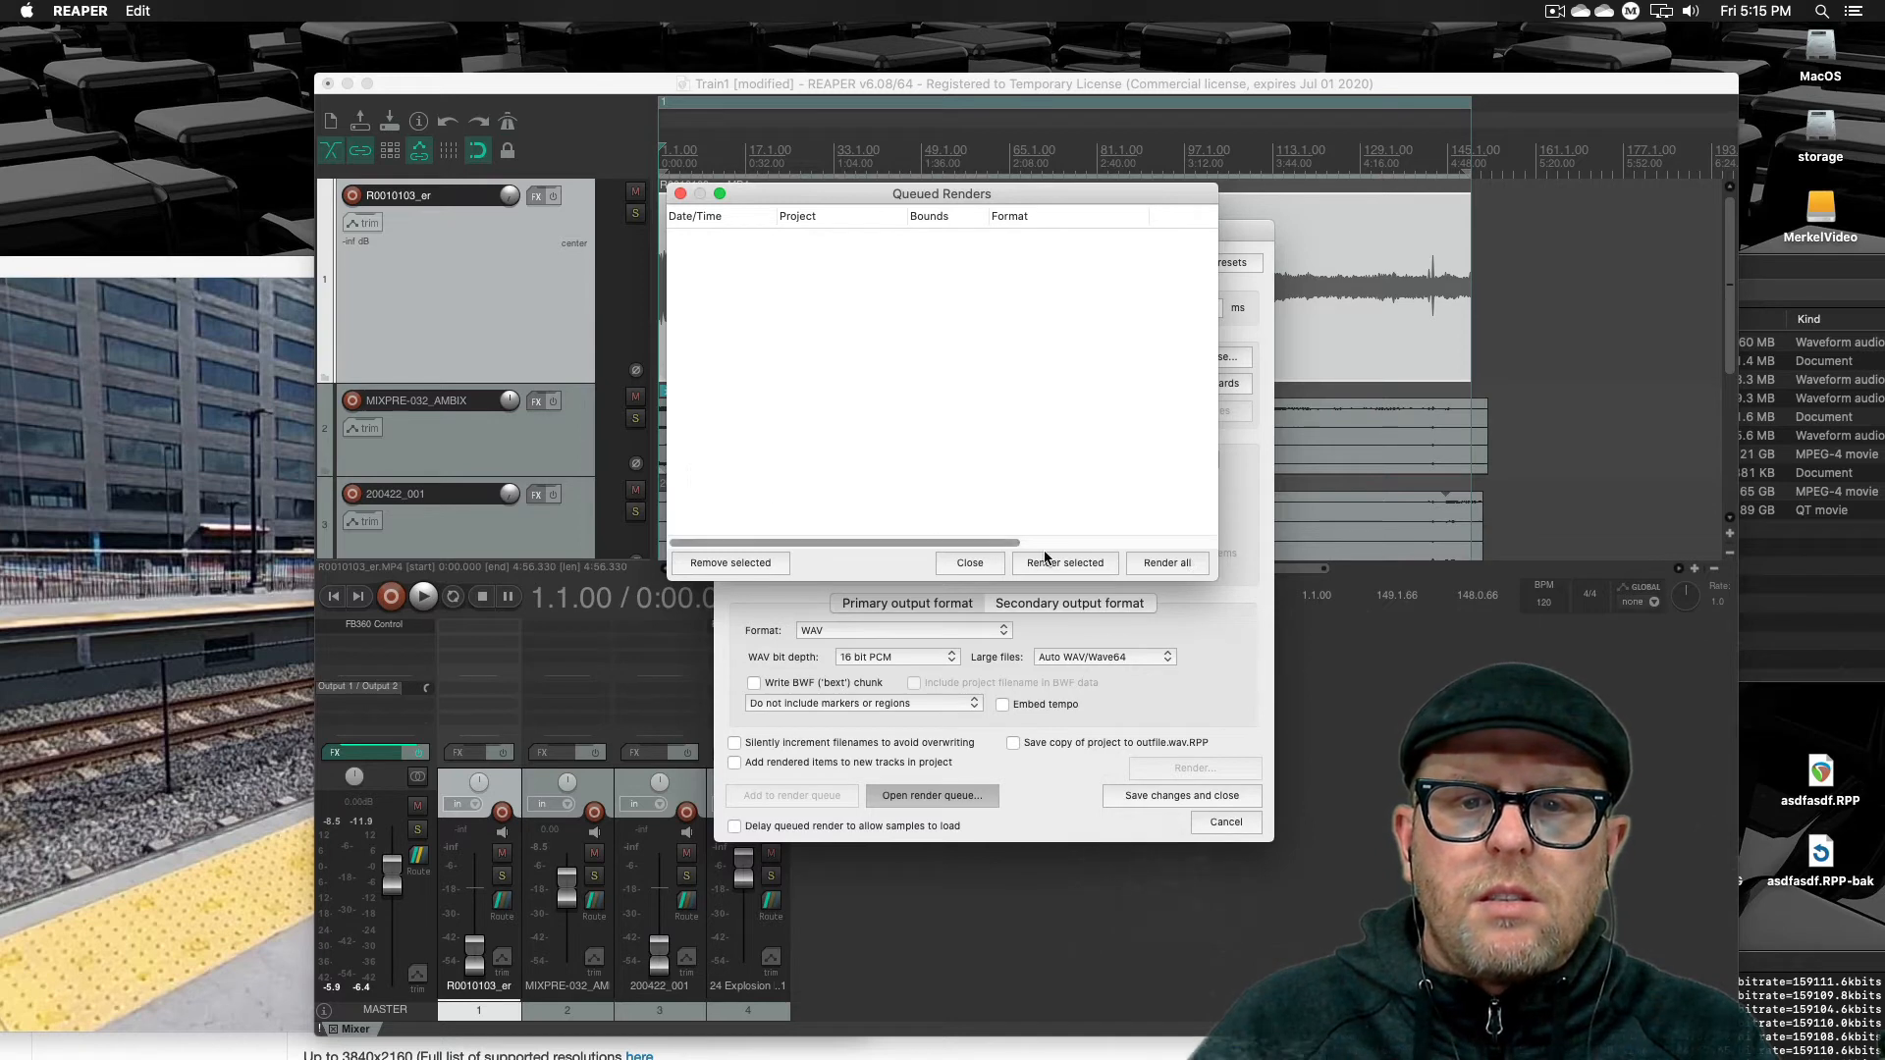
left_click(962, 563)
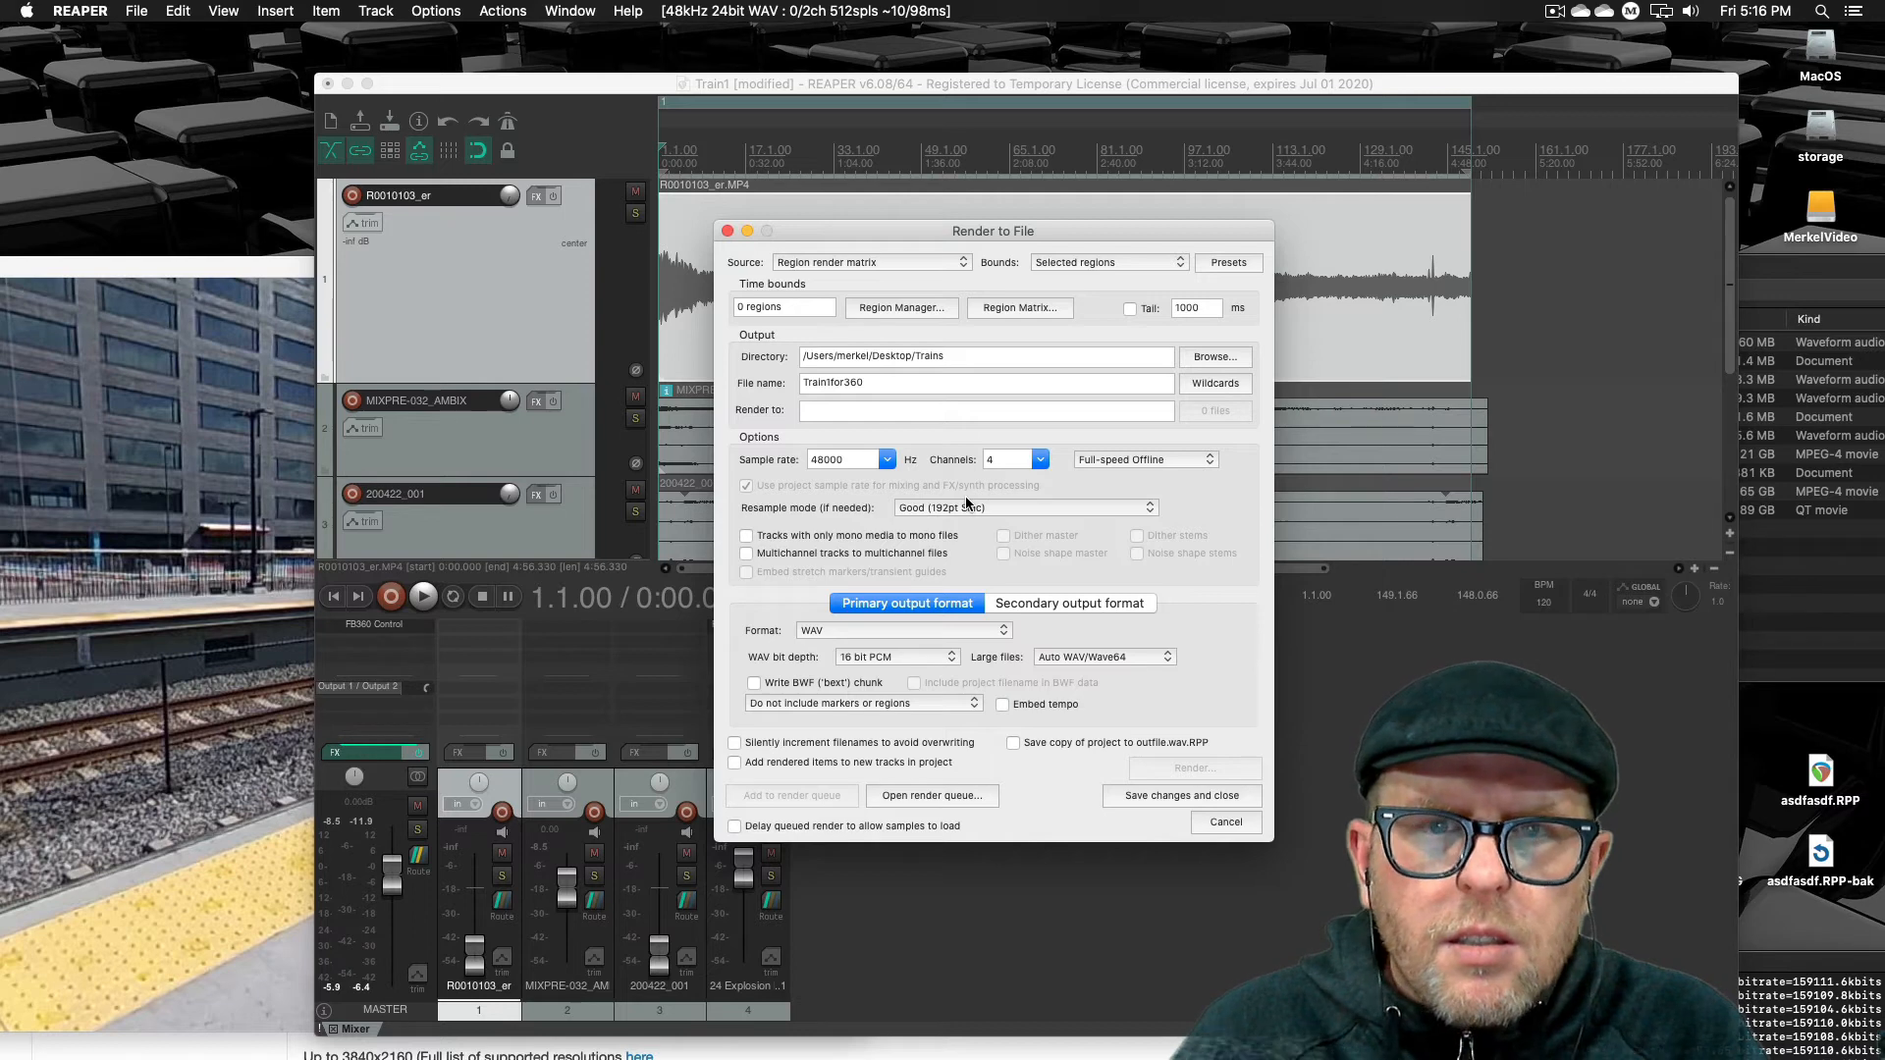
Set the render source to Master mix
left_click(1058, 263)
left_click(1053, 291)
left_click(866, 263)
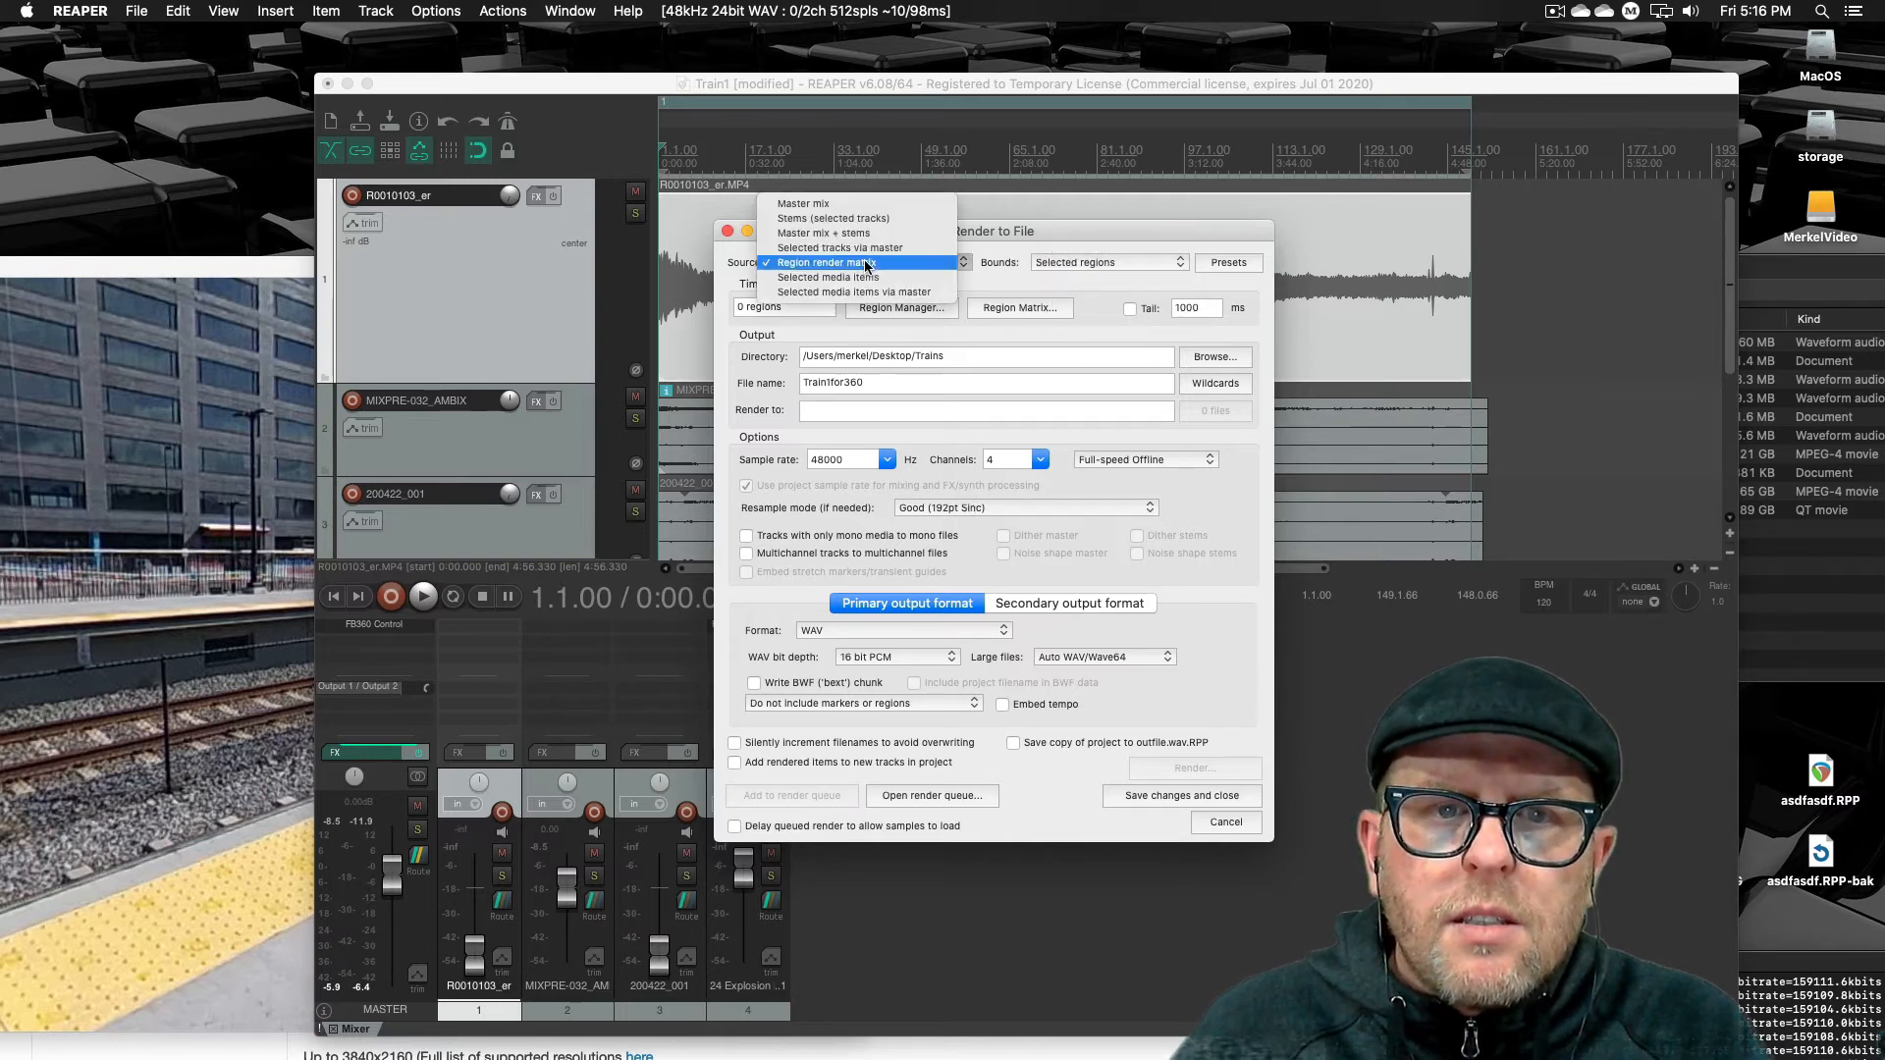
left_click(841, 207)
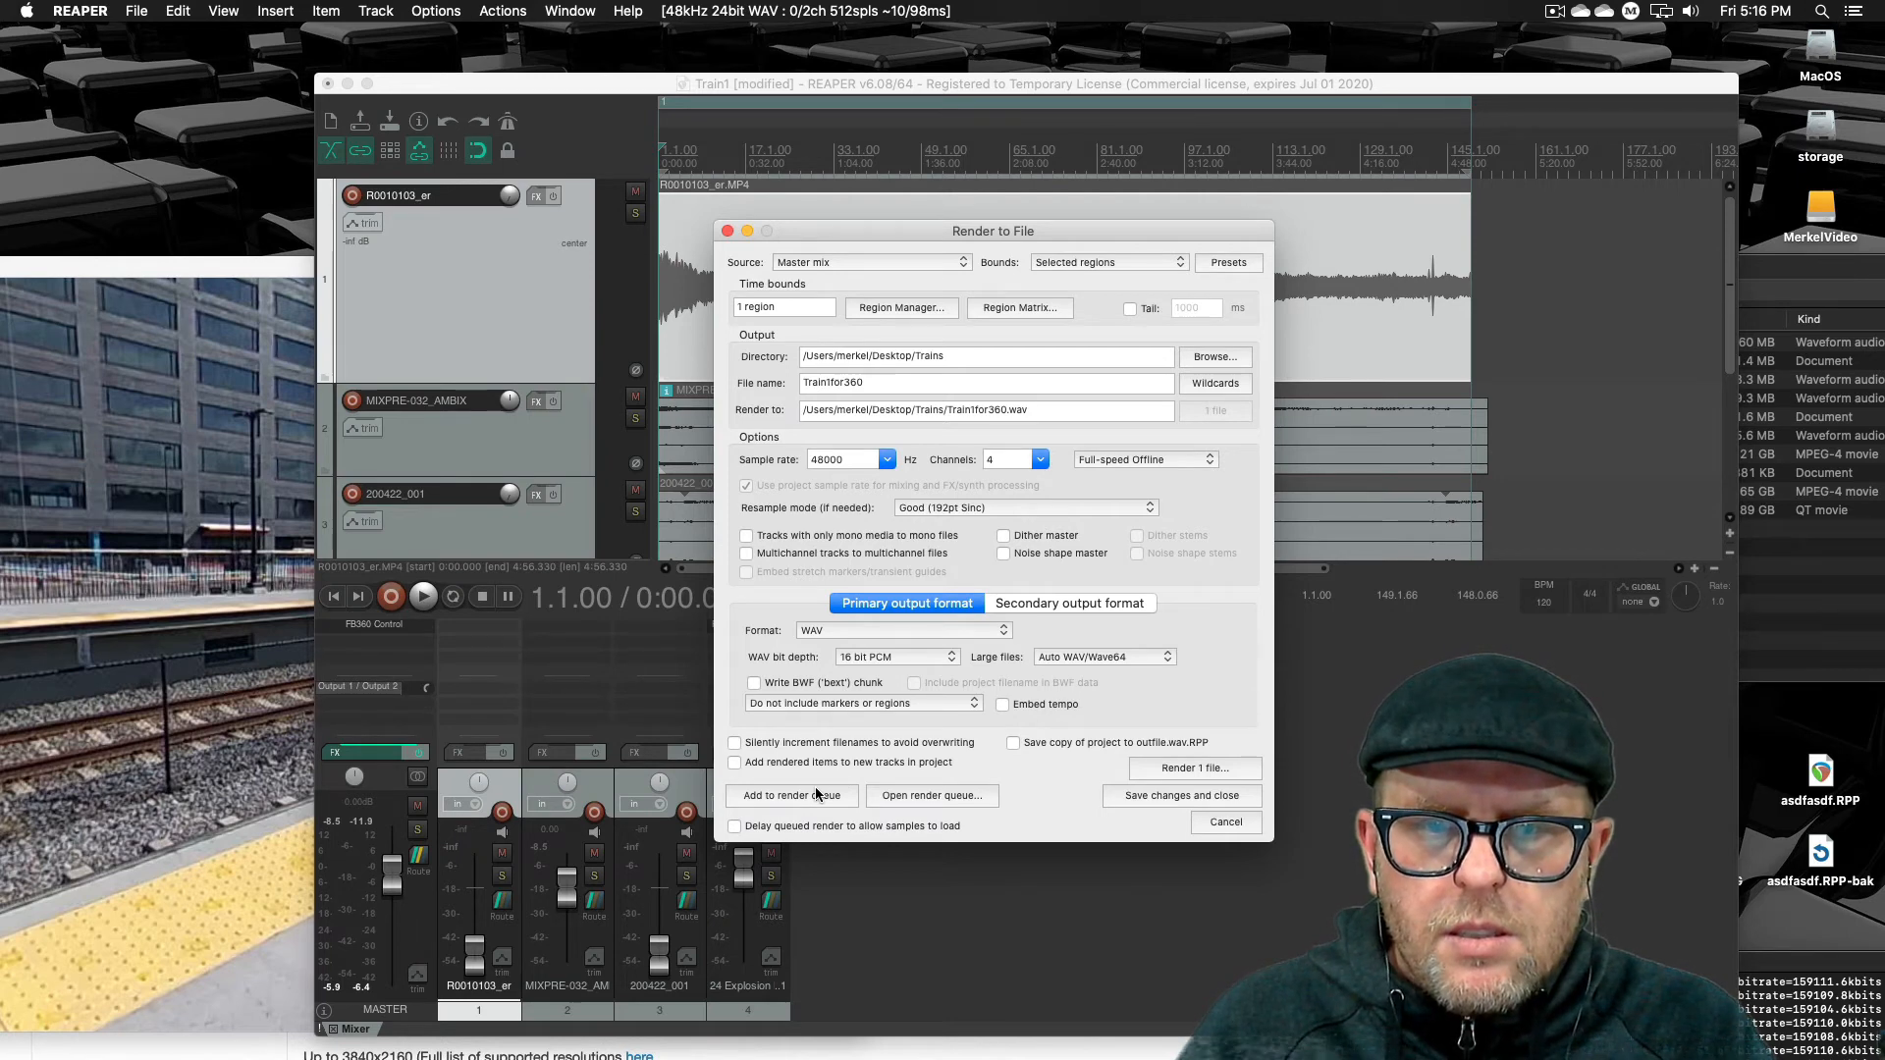
Start rendering the file, then cancel the render and close the Render to File dialog
left_click(1186, 772)
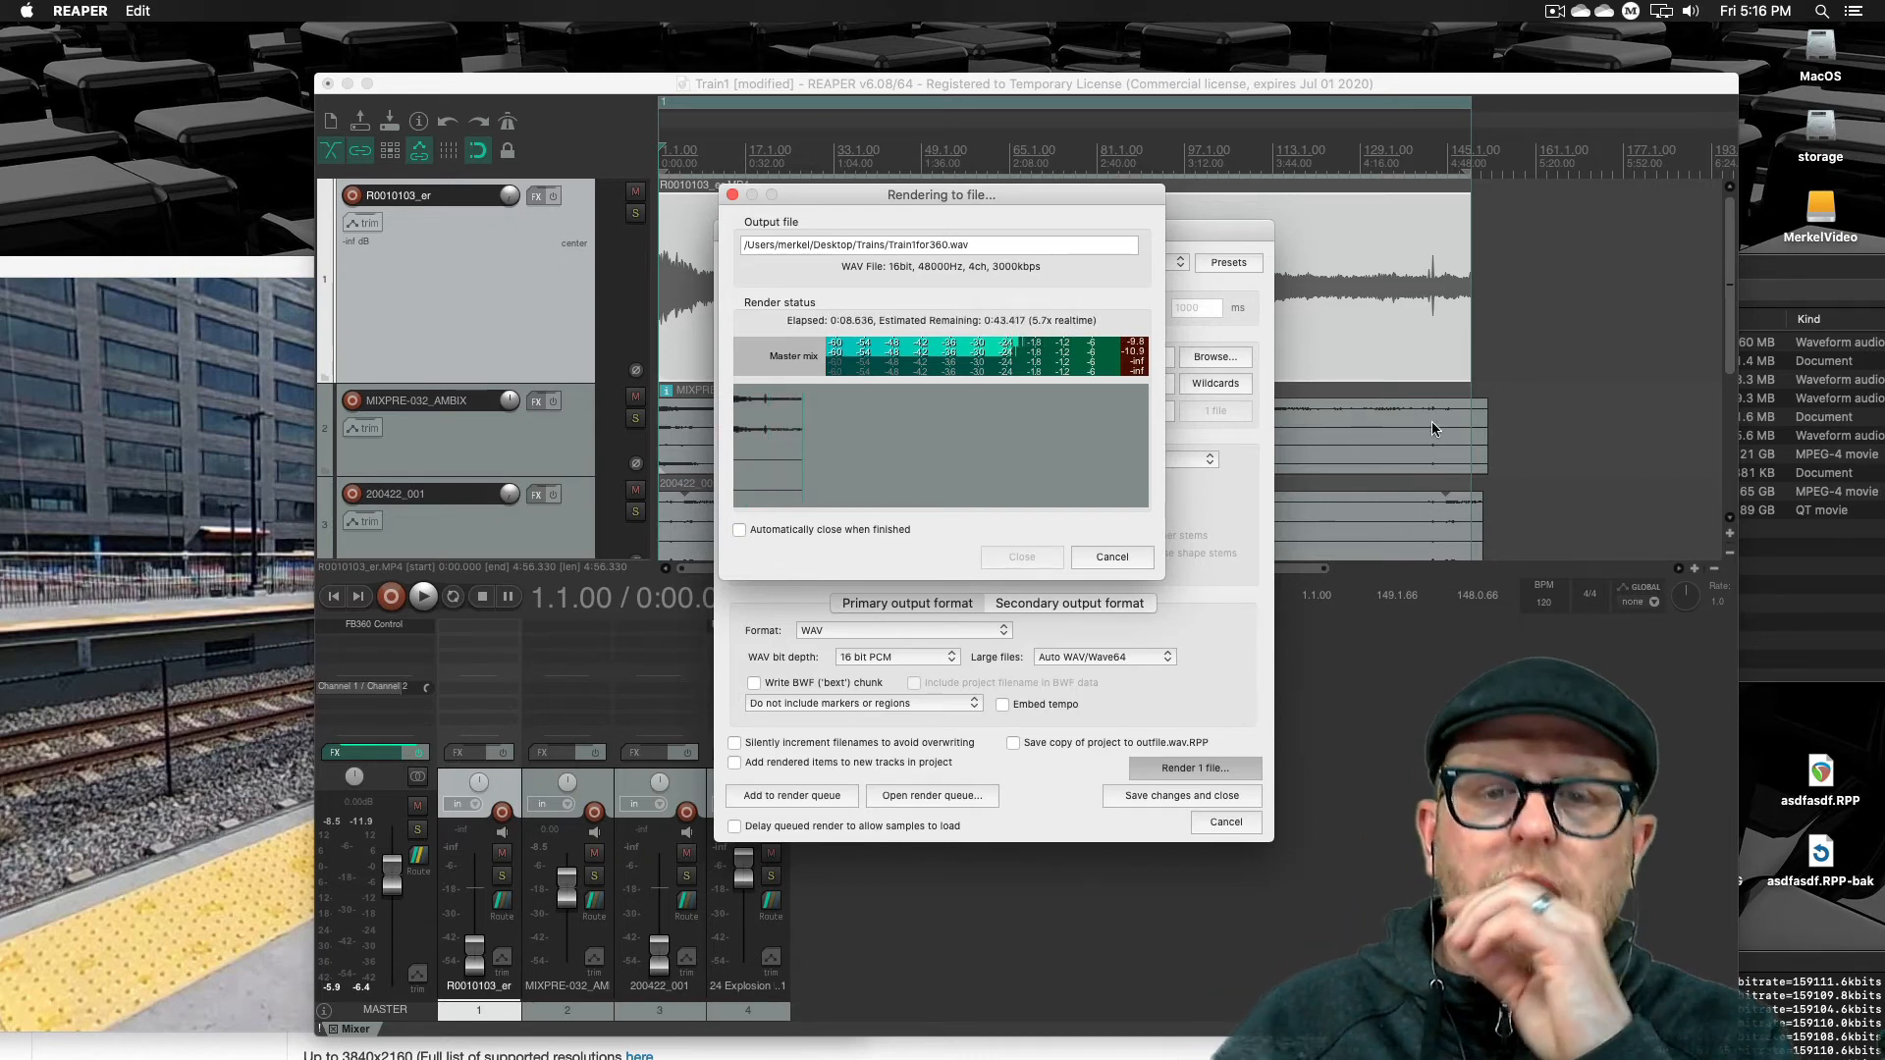
left_click(1110, 557)
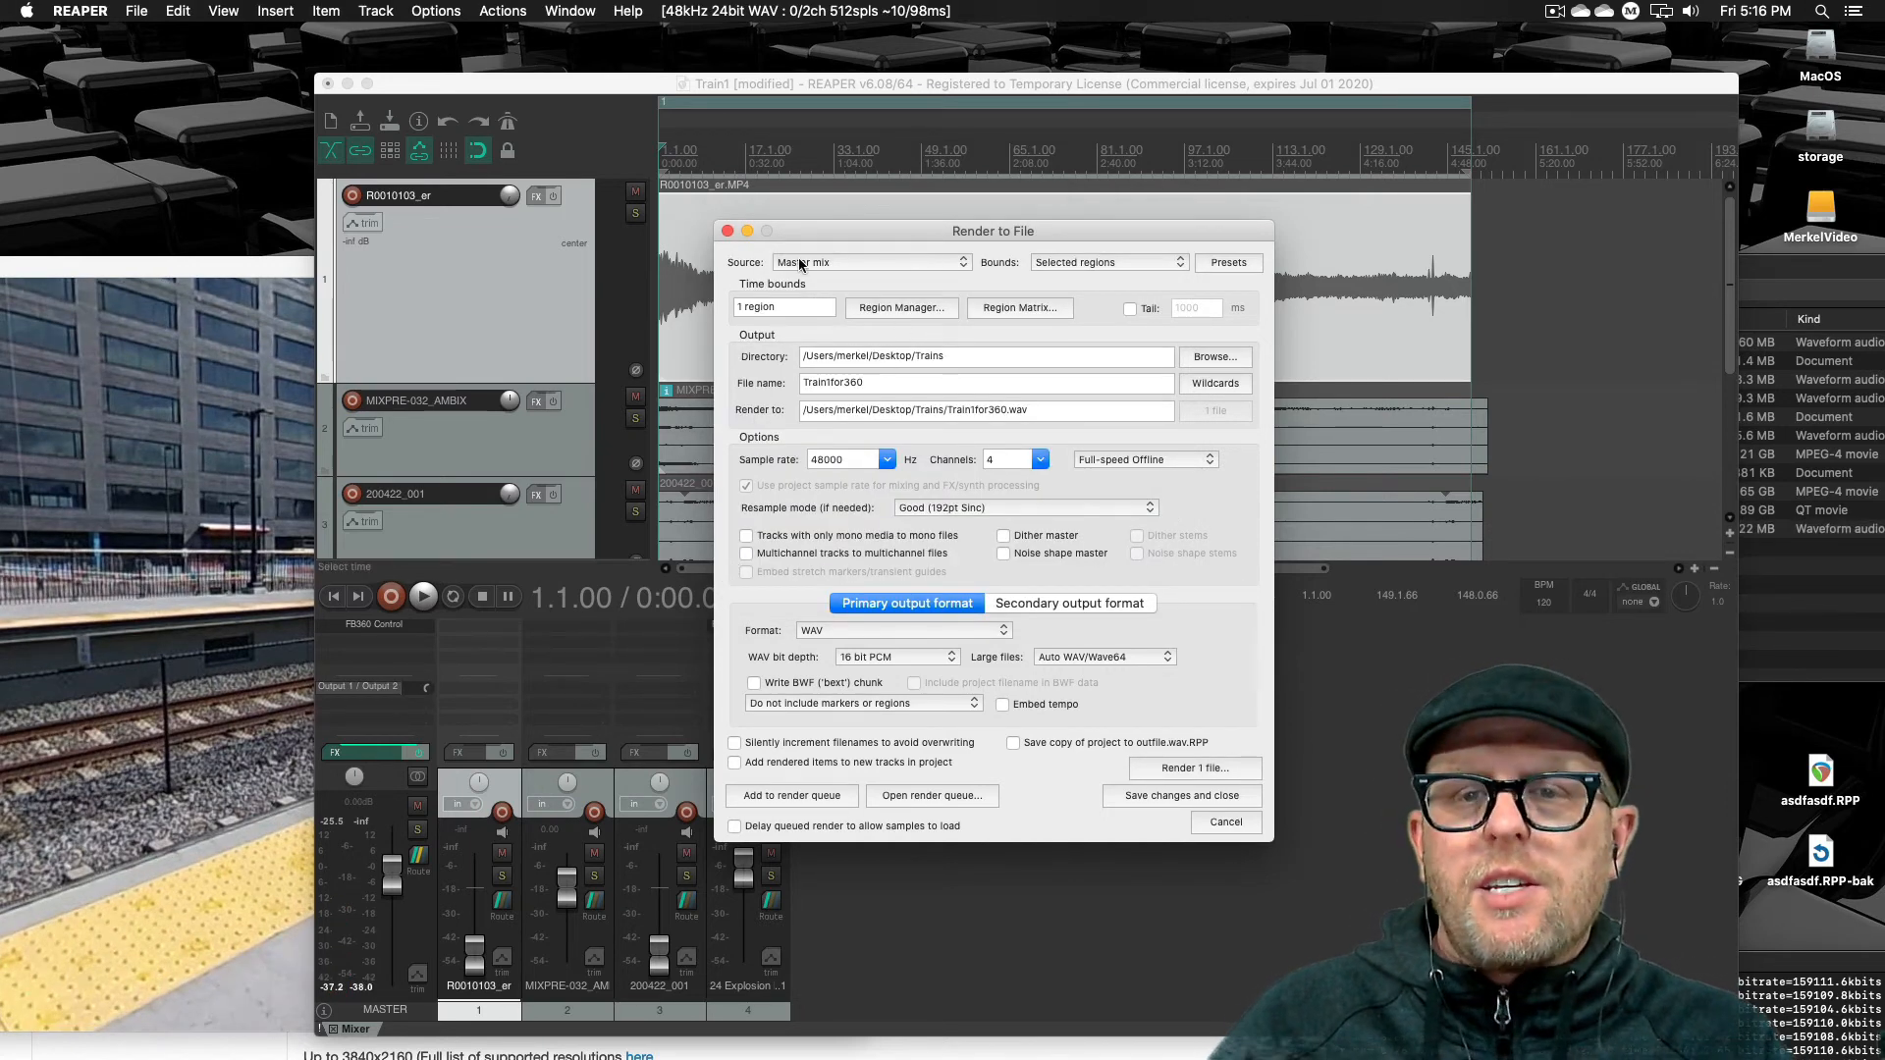
left_click(727, 231)
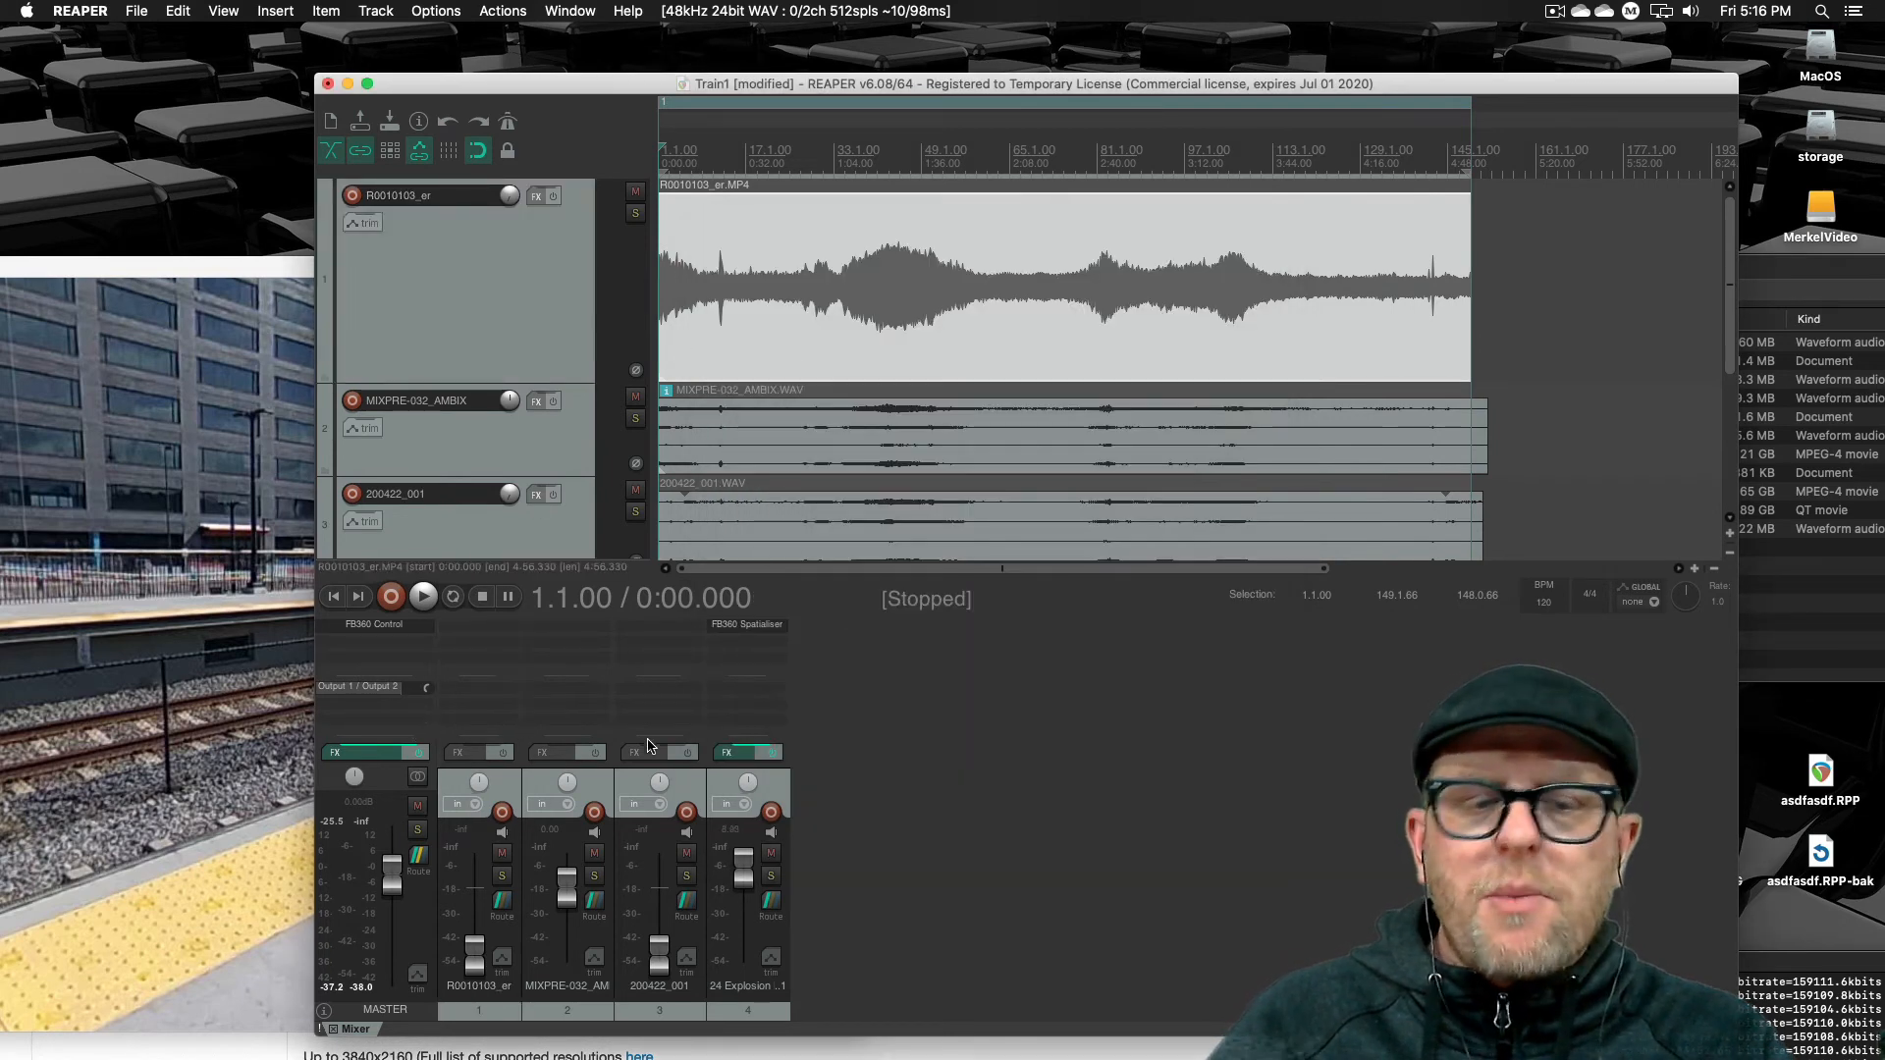
Open the FB360 Control plugin on the master, switch off Decode Binaural, and close the plugin window
left_click(362, 625)
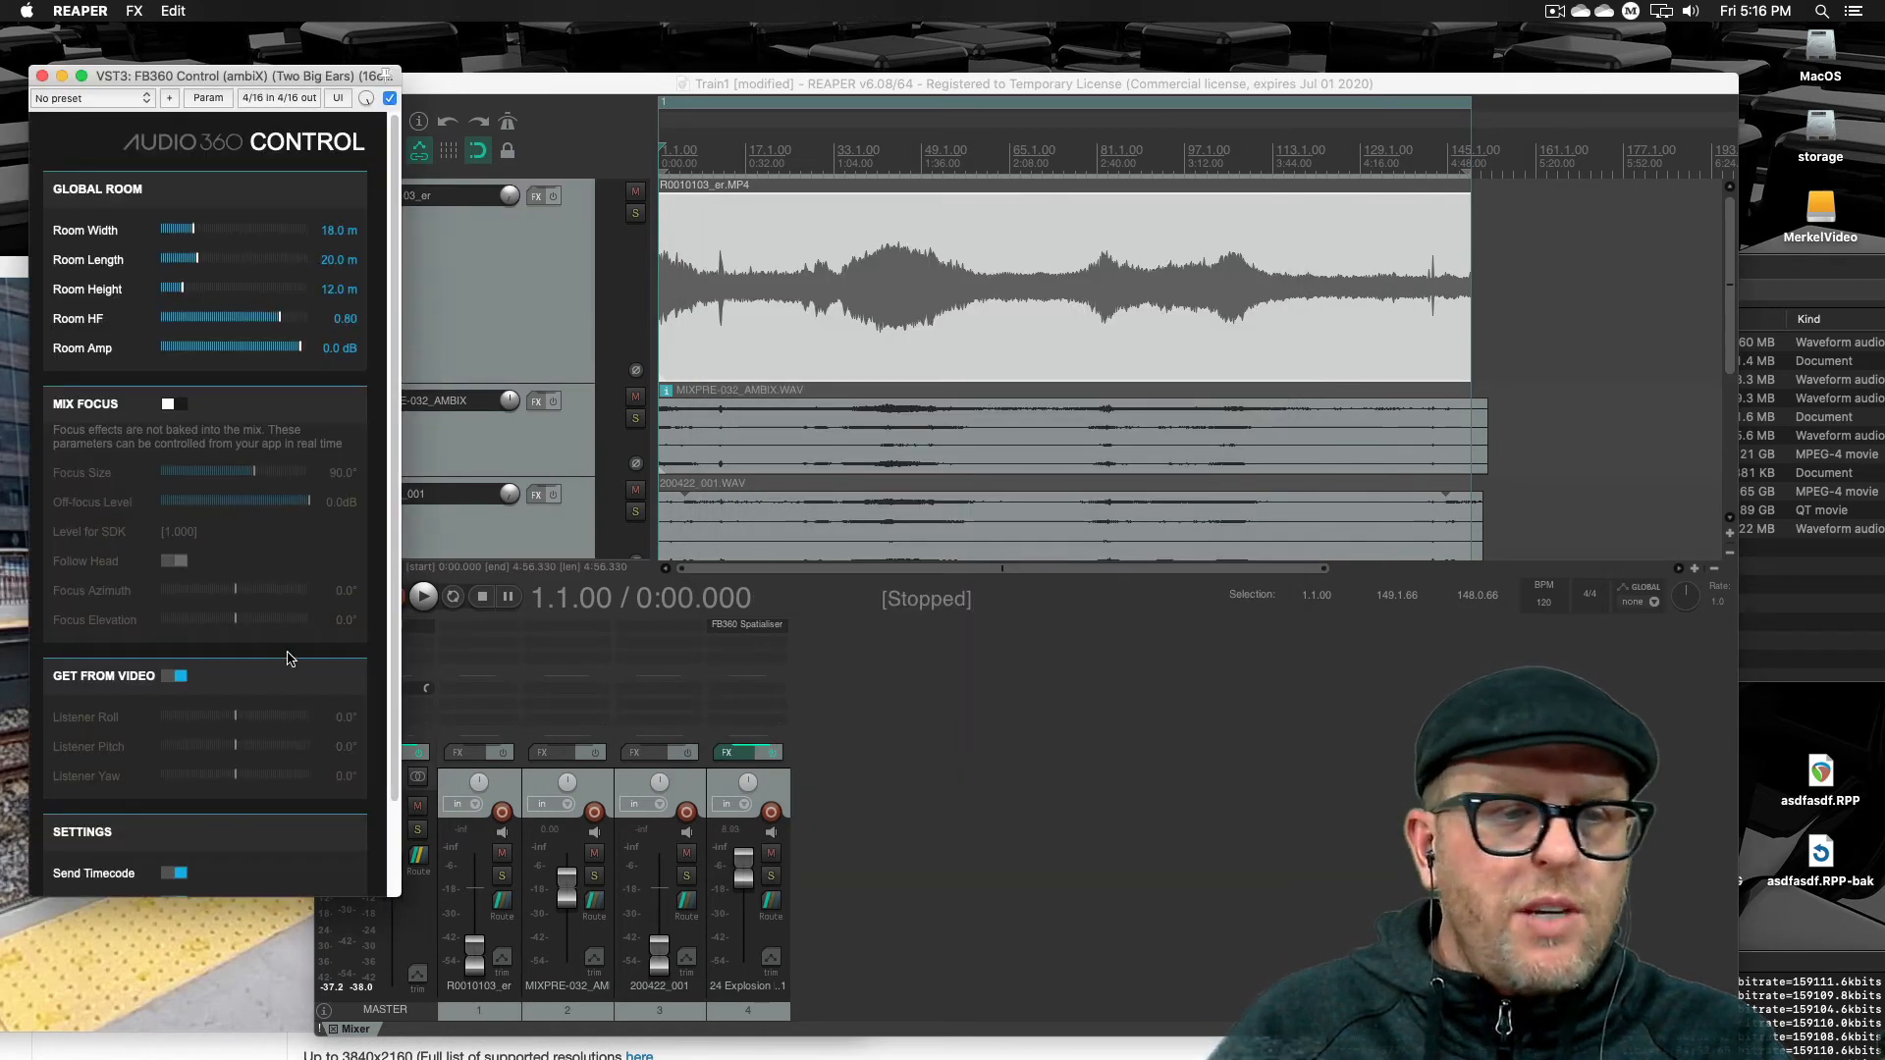
scroll(288, 658, "down", 2)
left_click(180, 796)
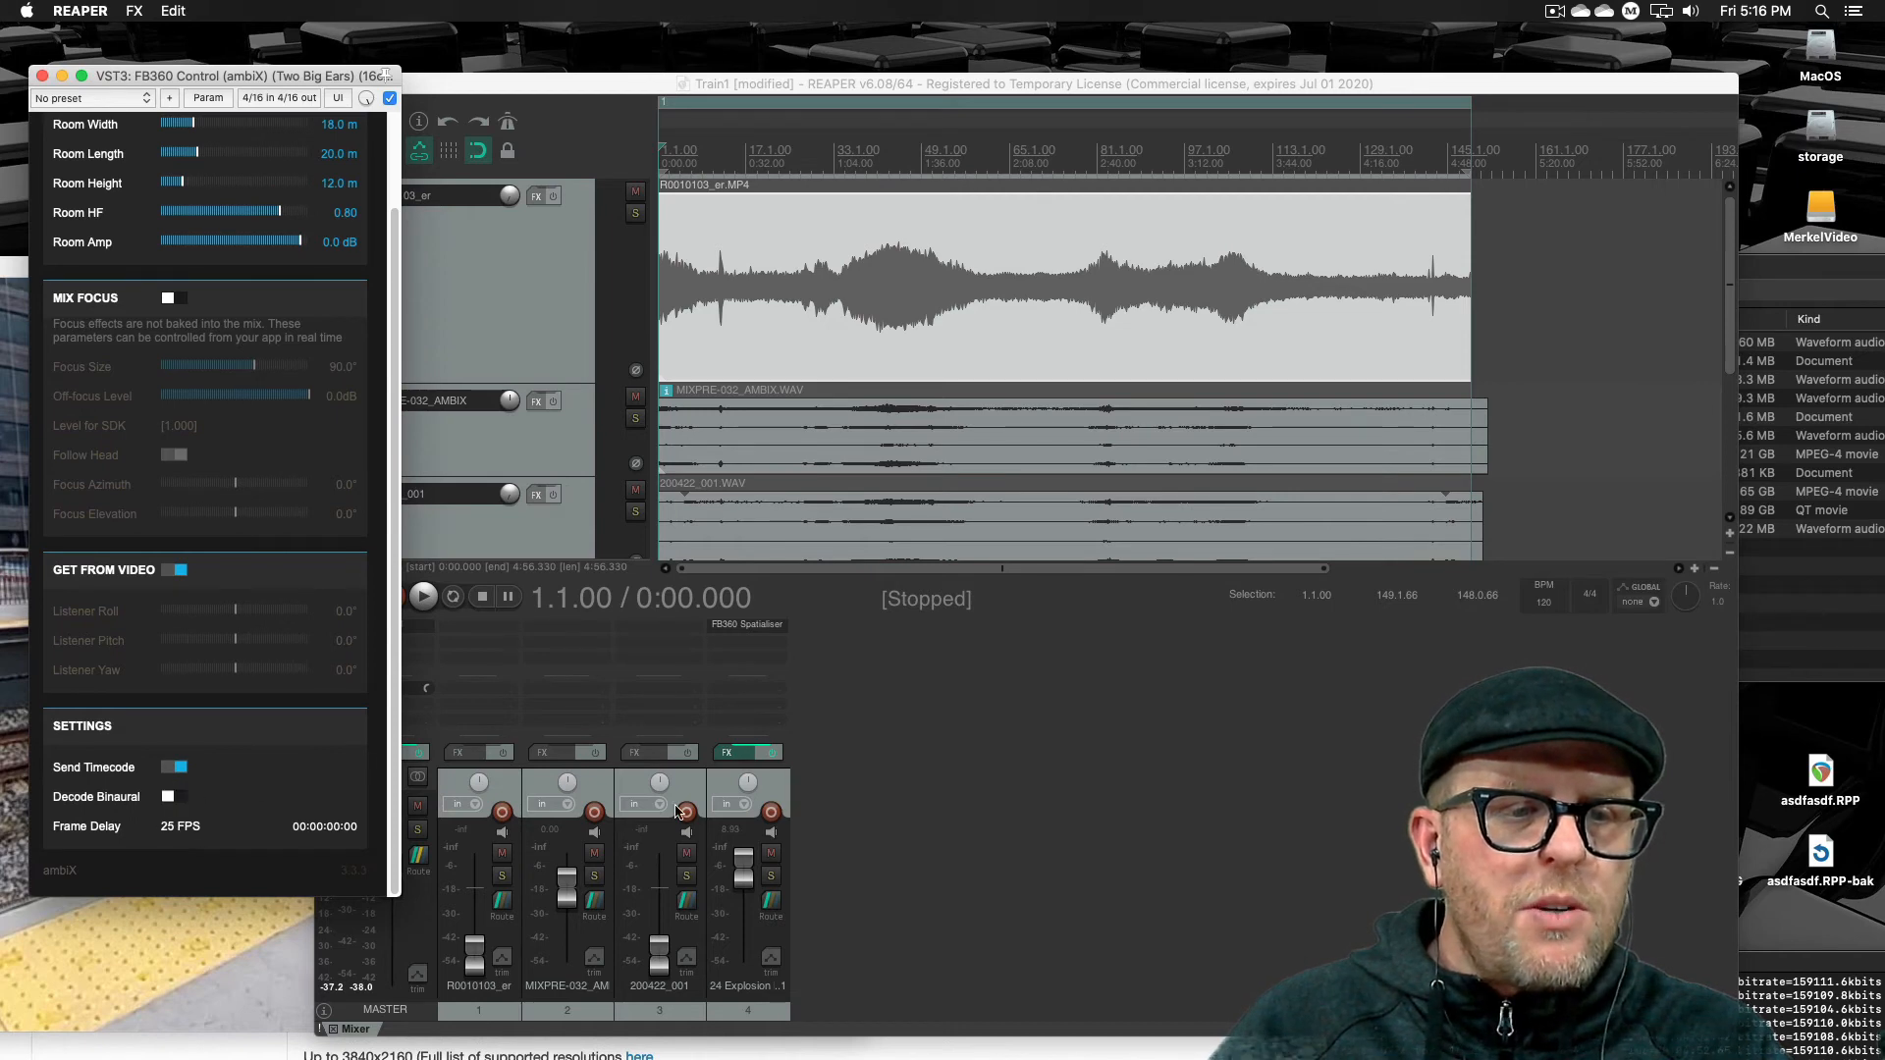
left_click(920, 825)
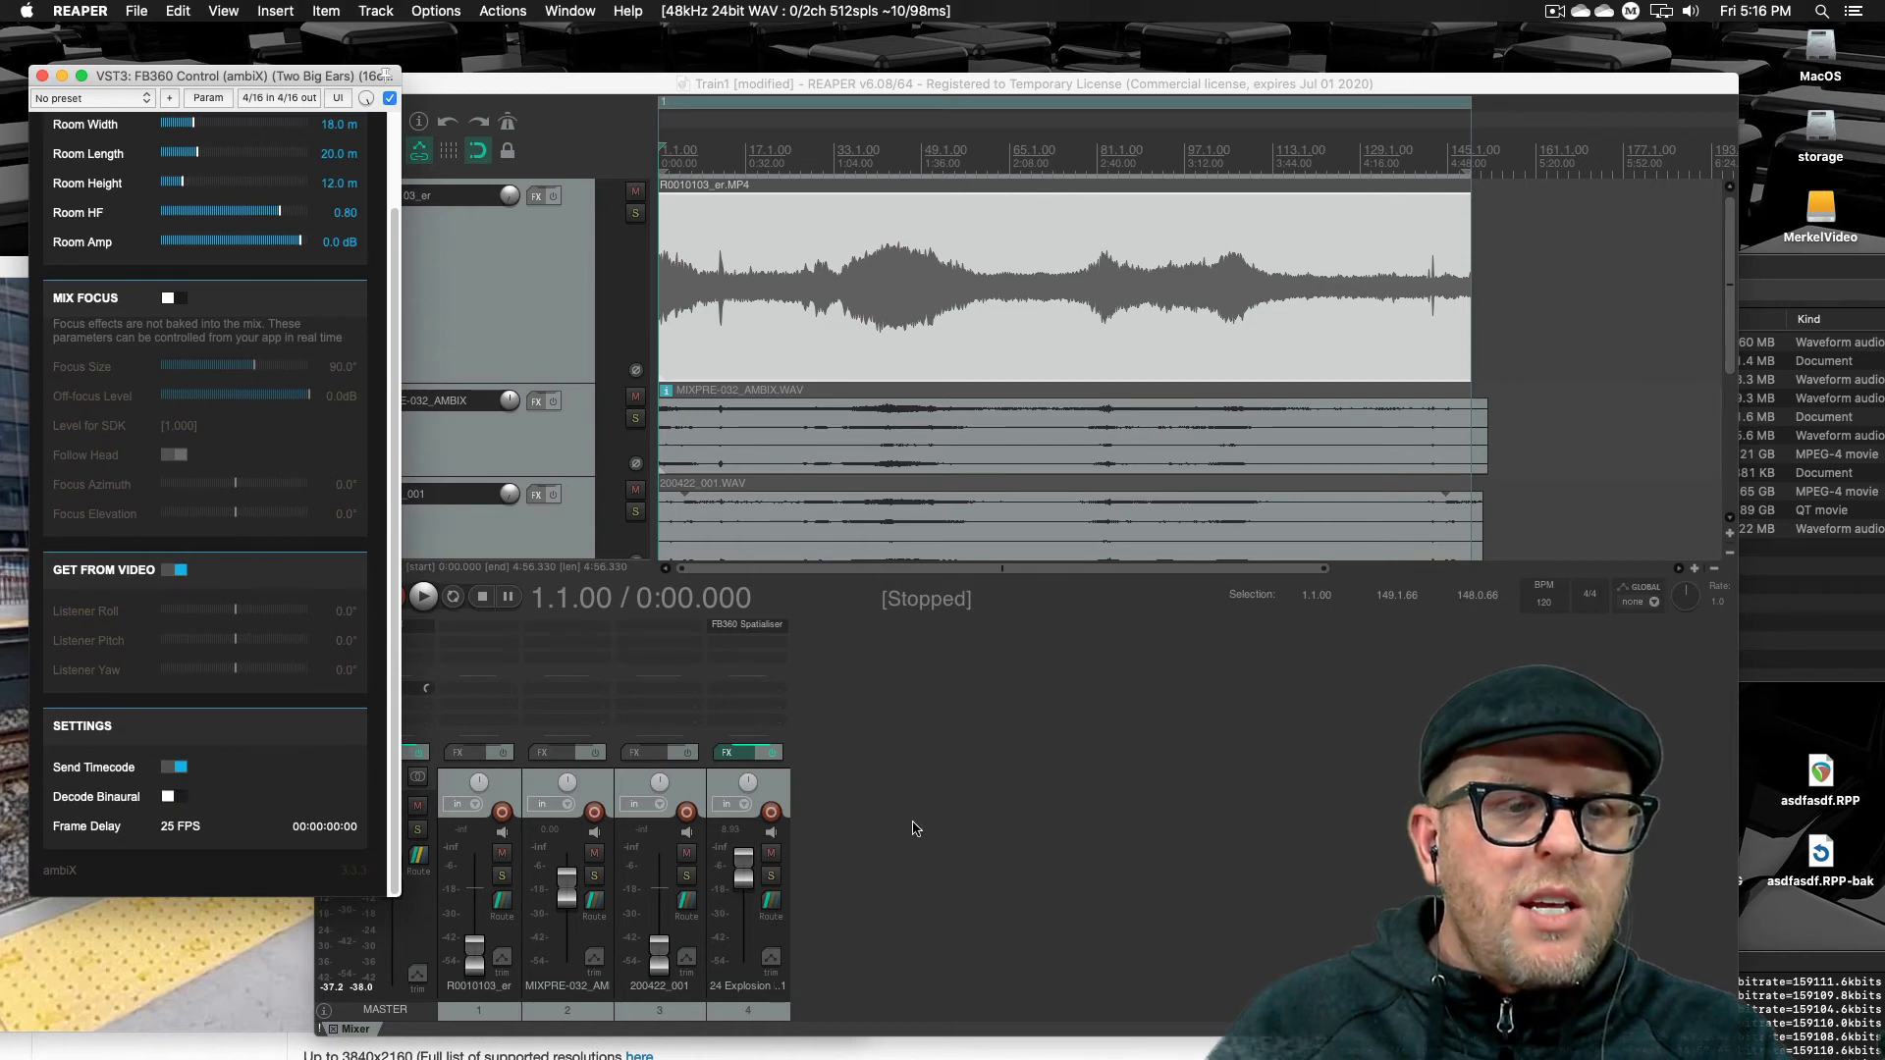
left_click(41, 75)
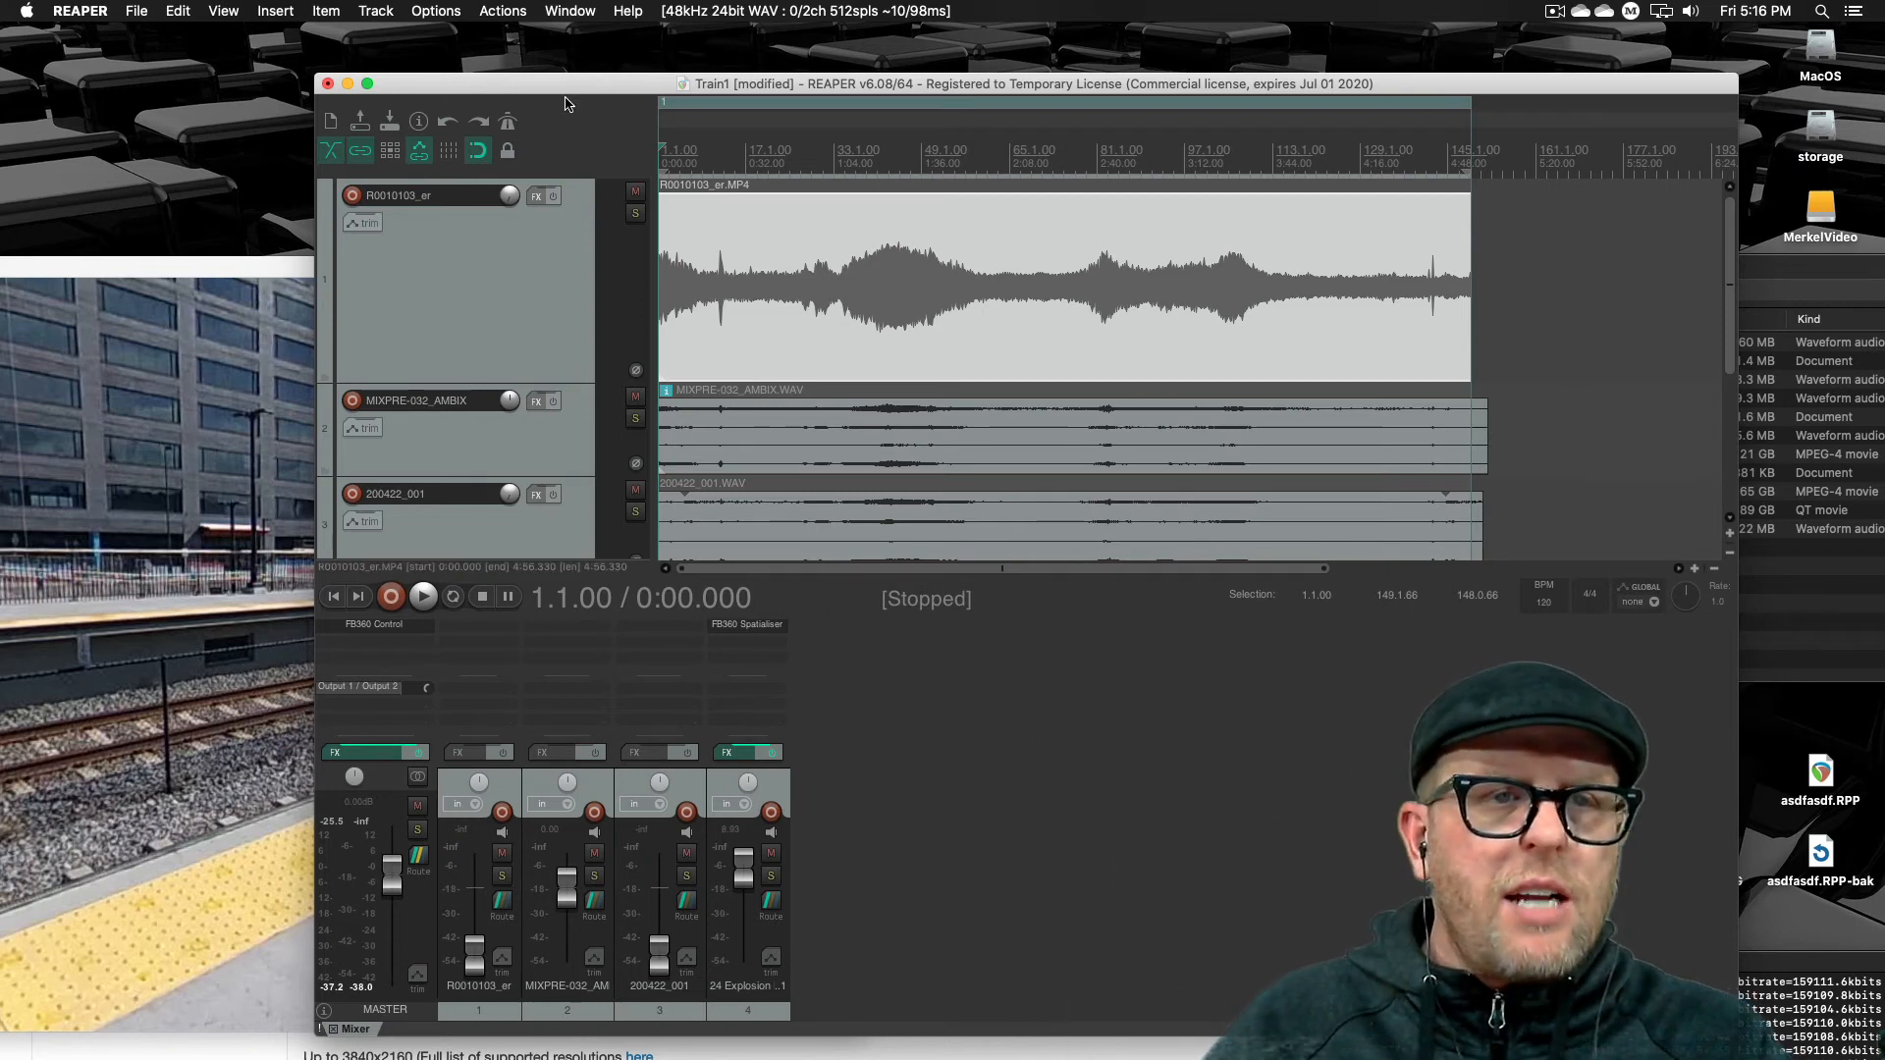
Render the master mix to file again, overwriting the existing Train1for360.wav, and close the finished render window
left_click(145, 14)
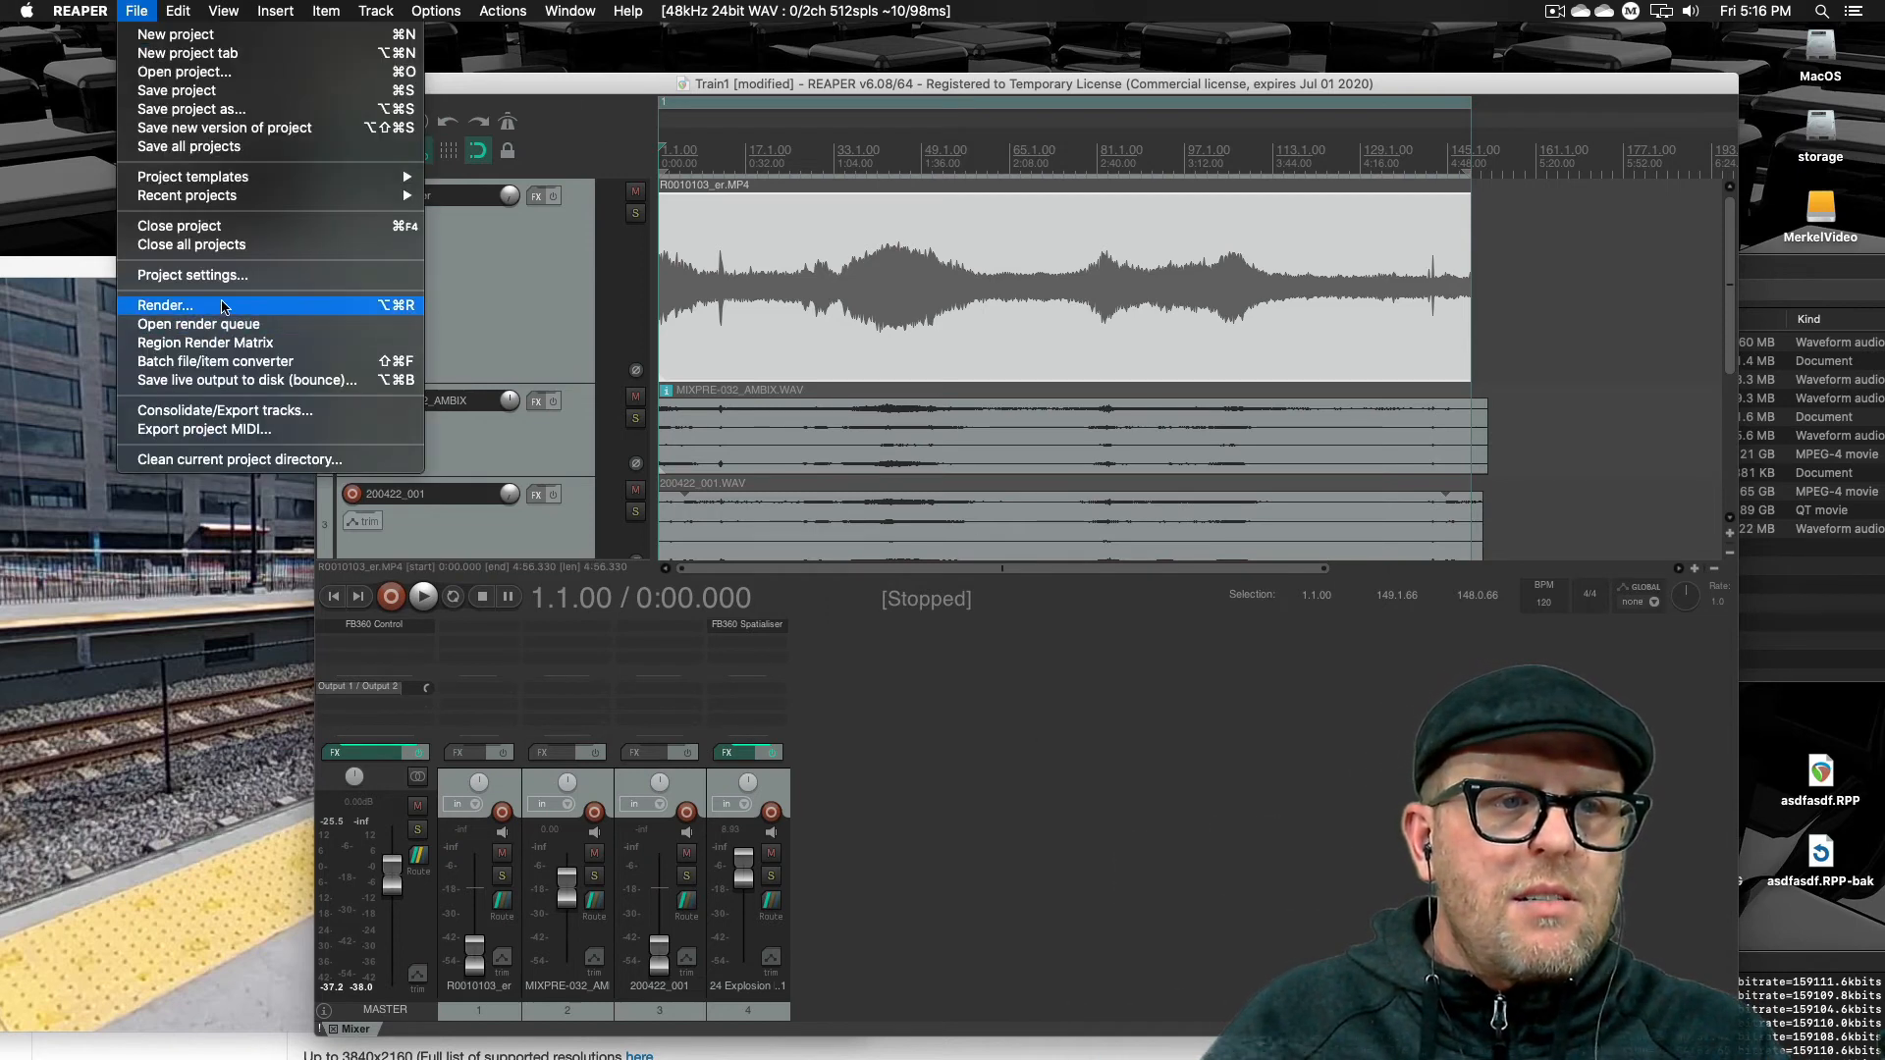
key("Return")
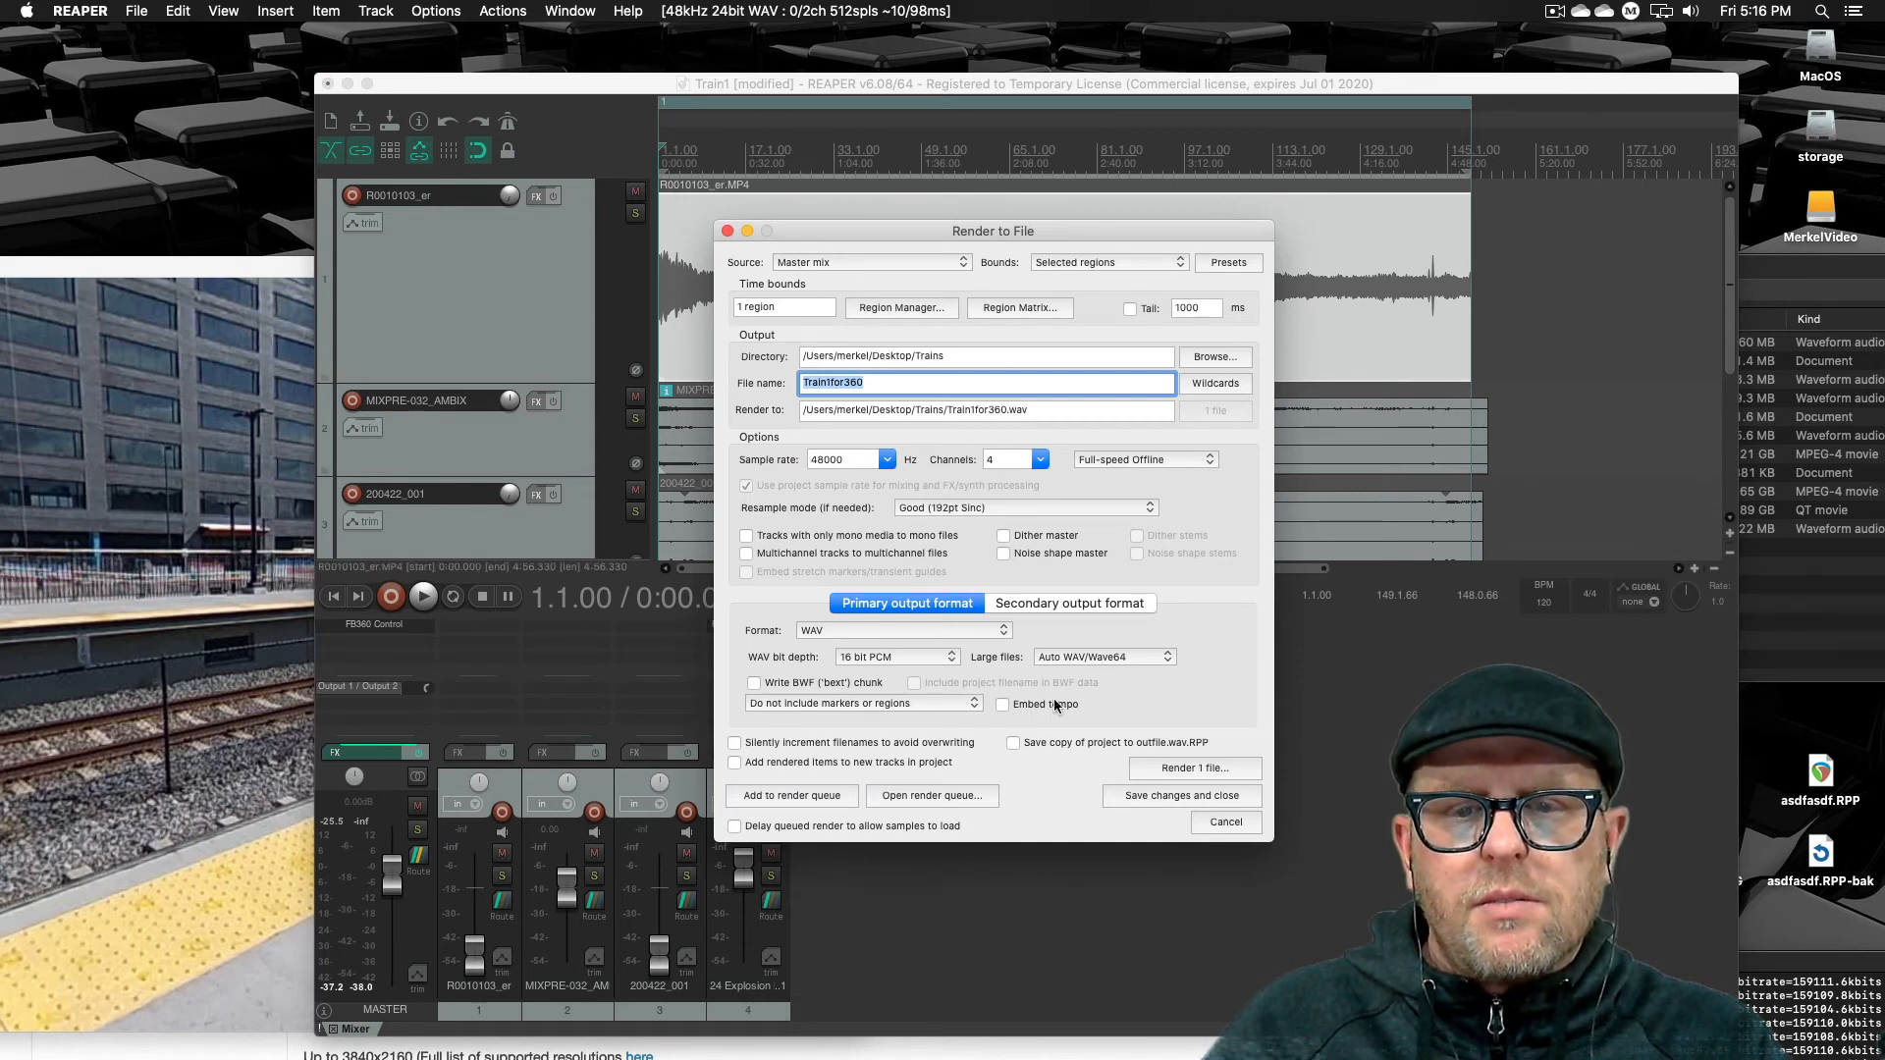
left_click(1169, 772)
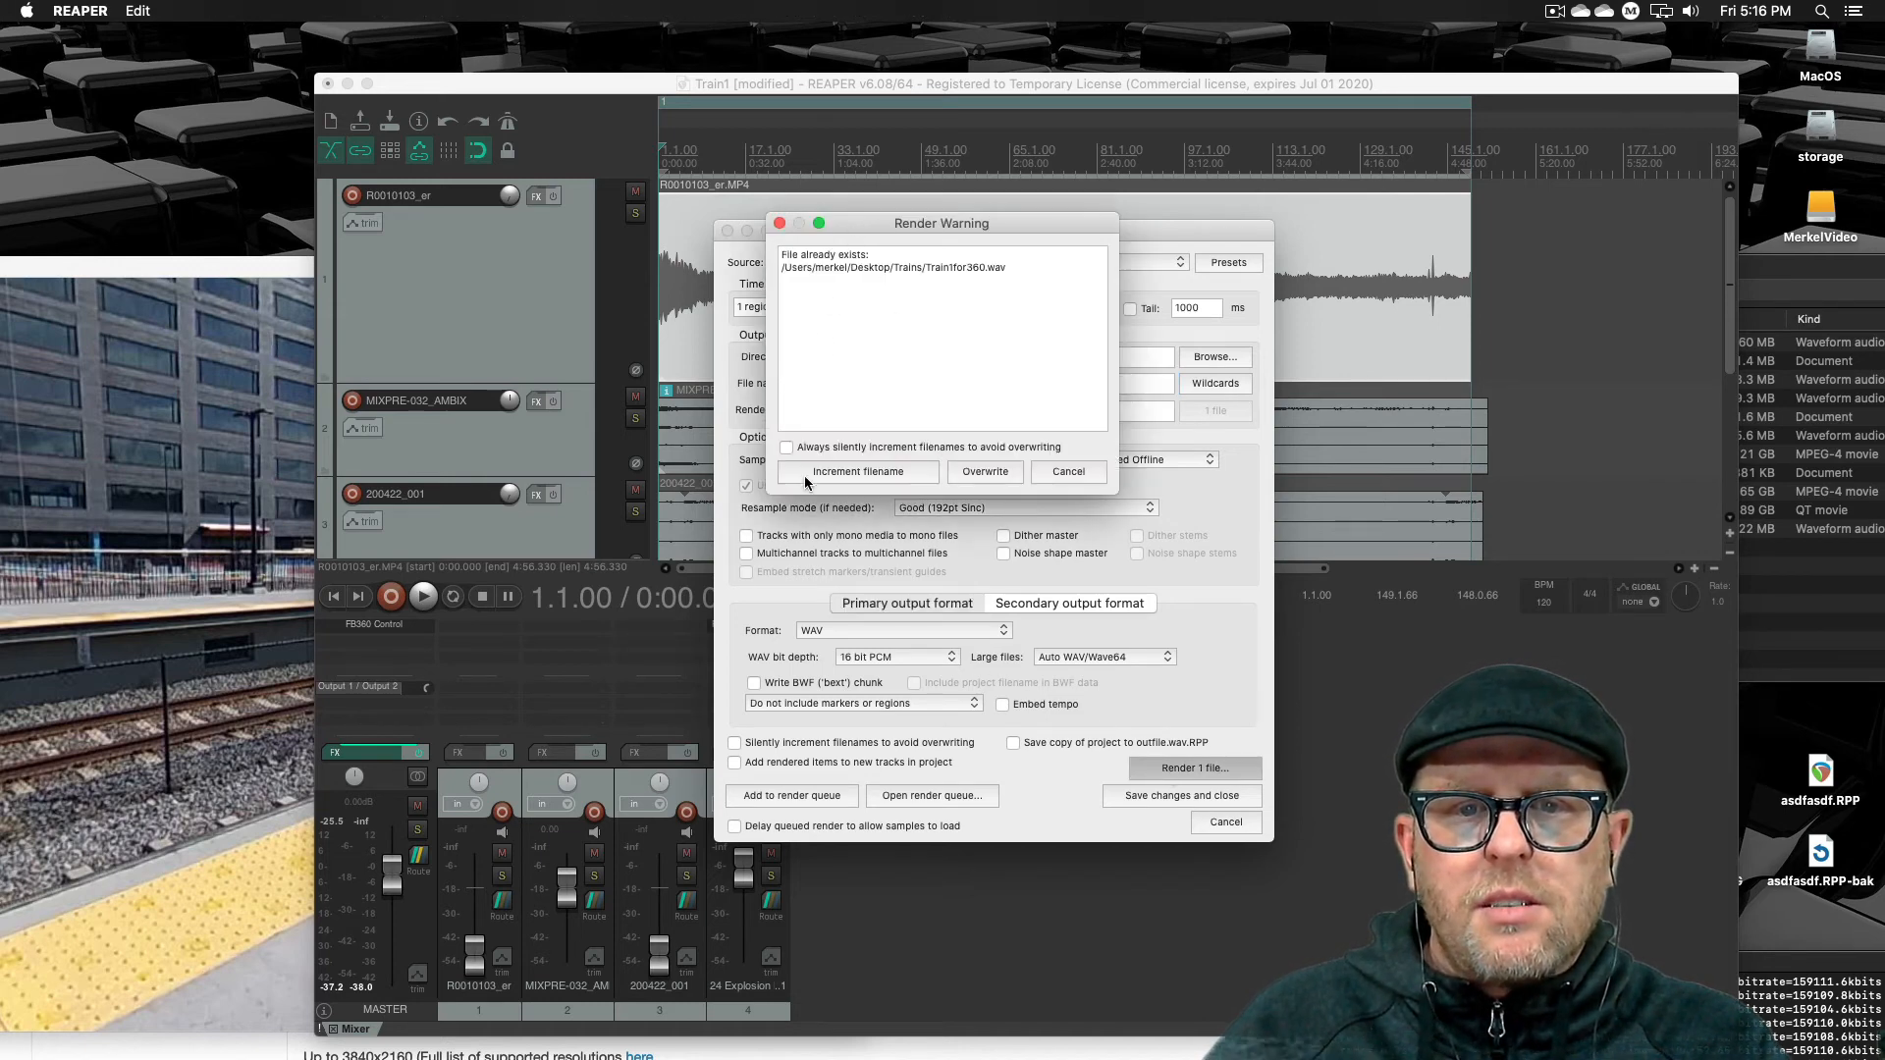
left_click(977, 473)
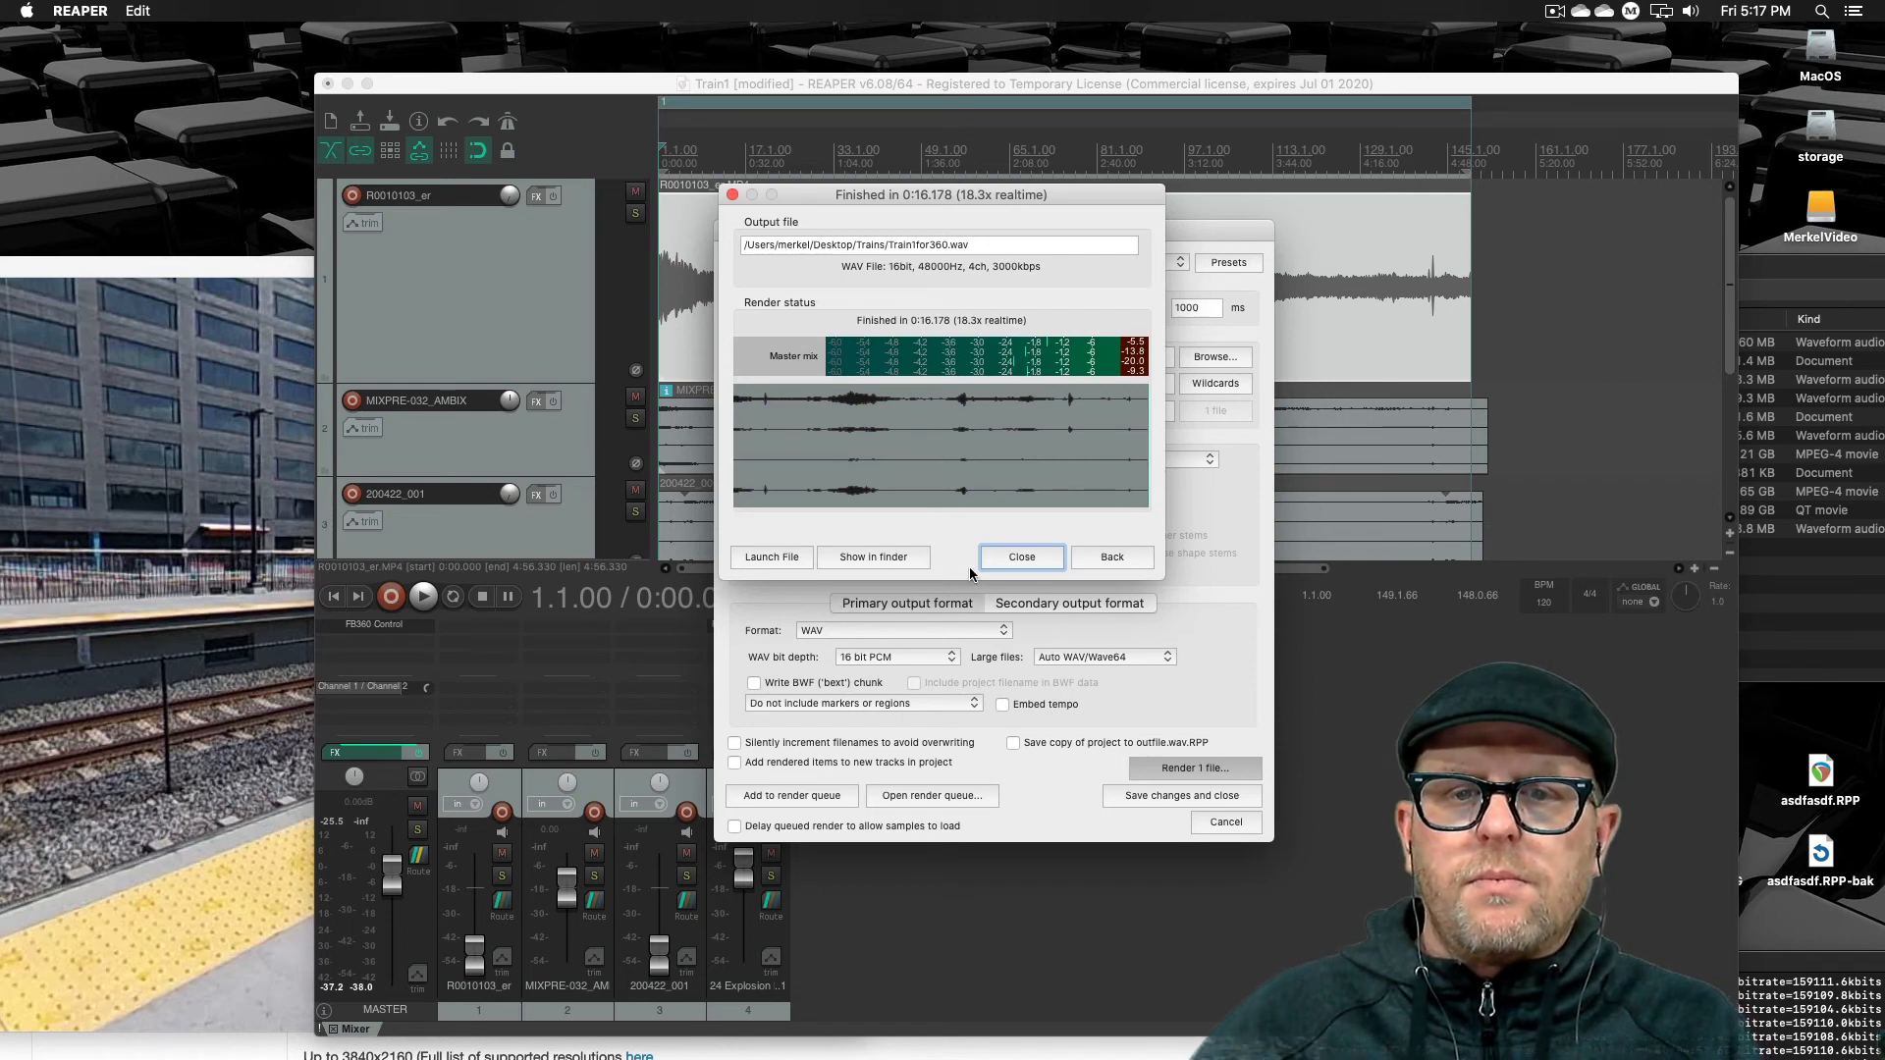
left_click(1021, 565)
Locate the rendered Train1for360.wav in the Trains folder in Finder
left_click(1864, 627)
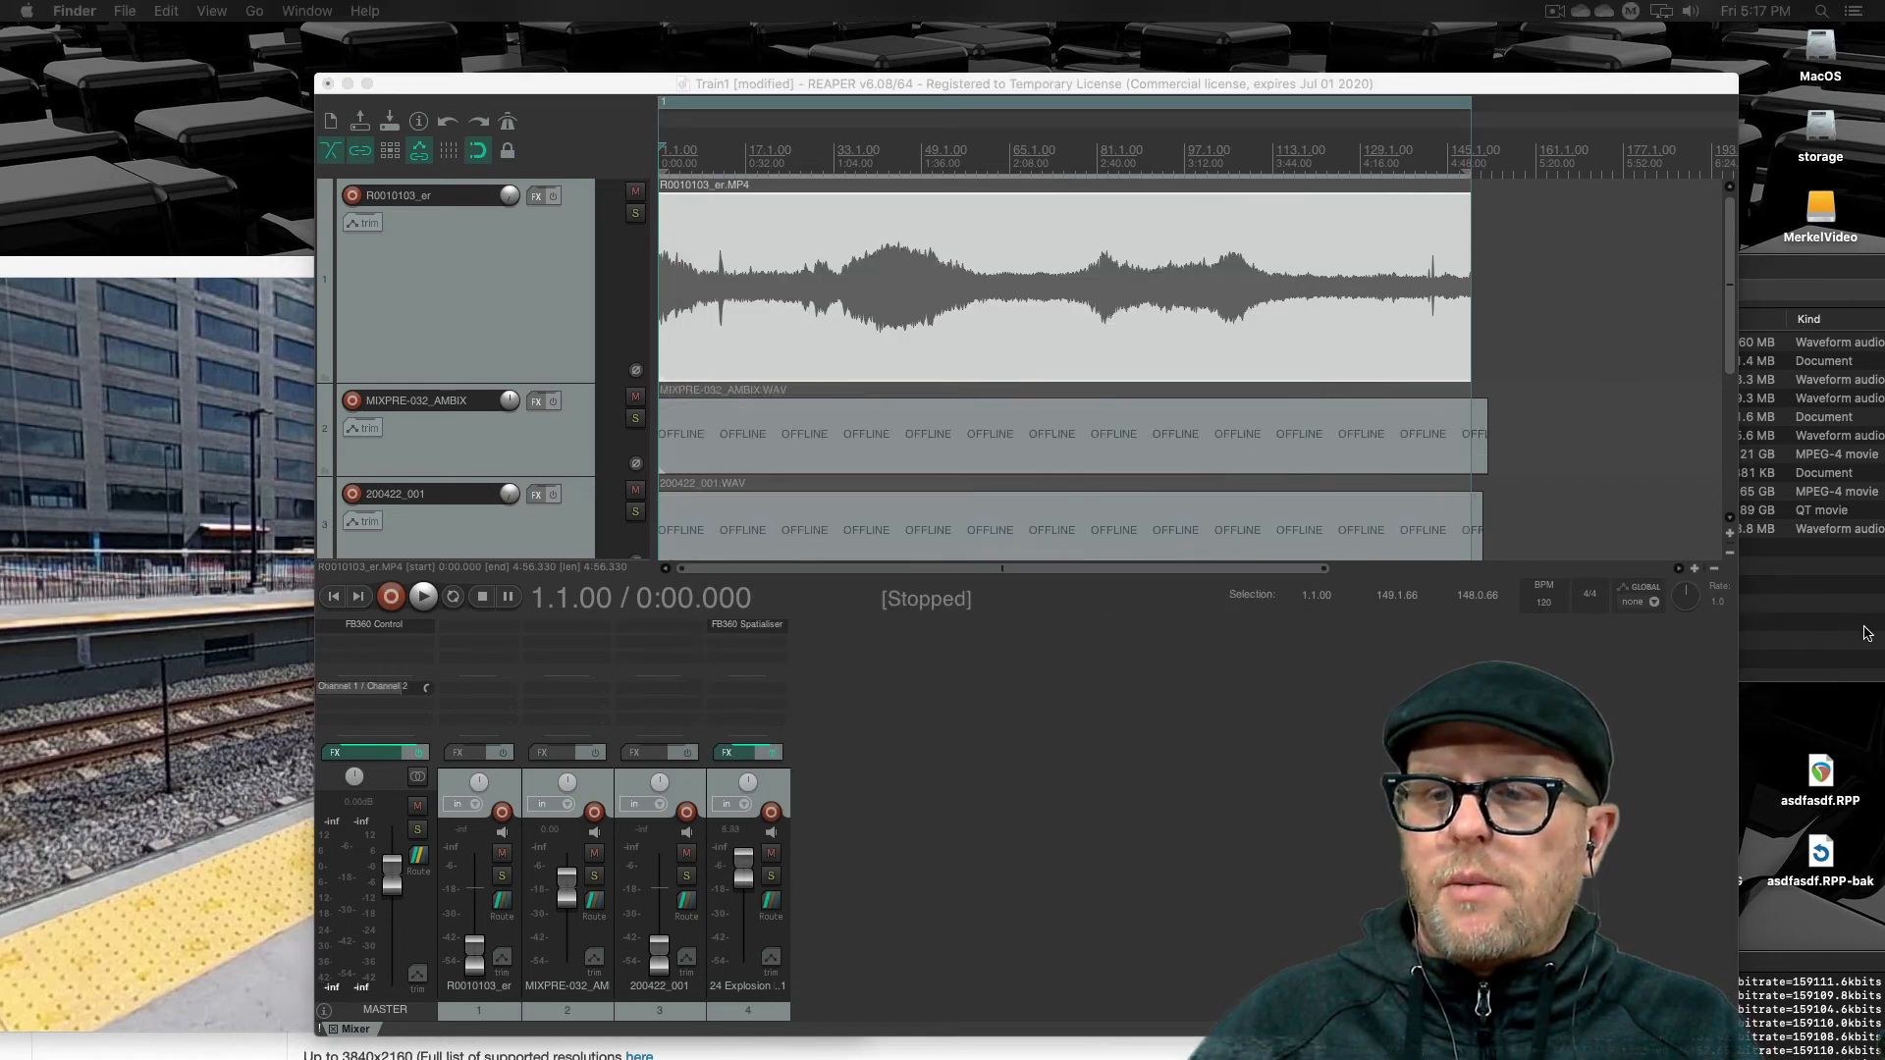
left_click_drag(1606, 282, 1204, 257)
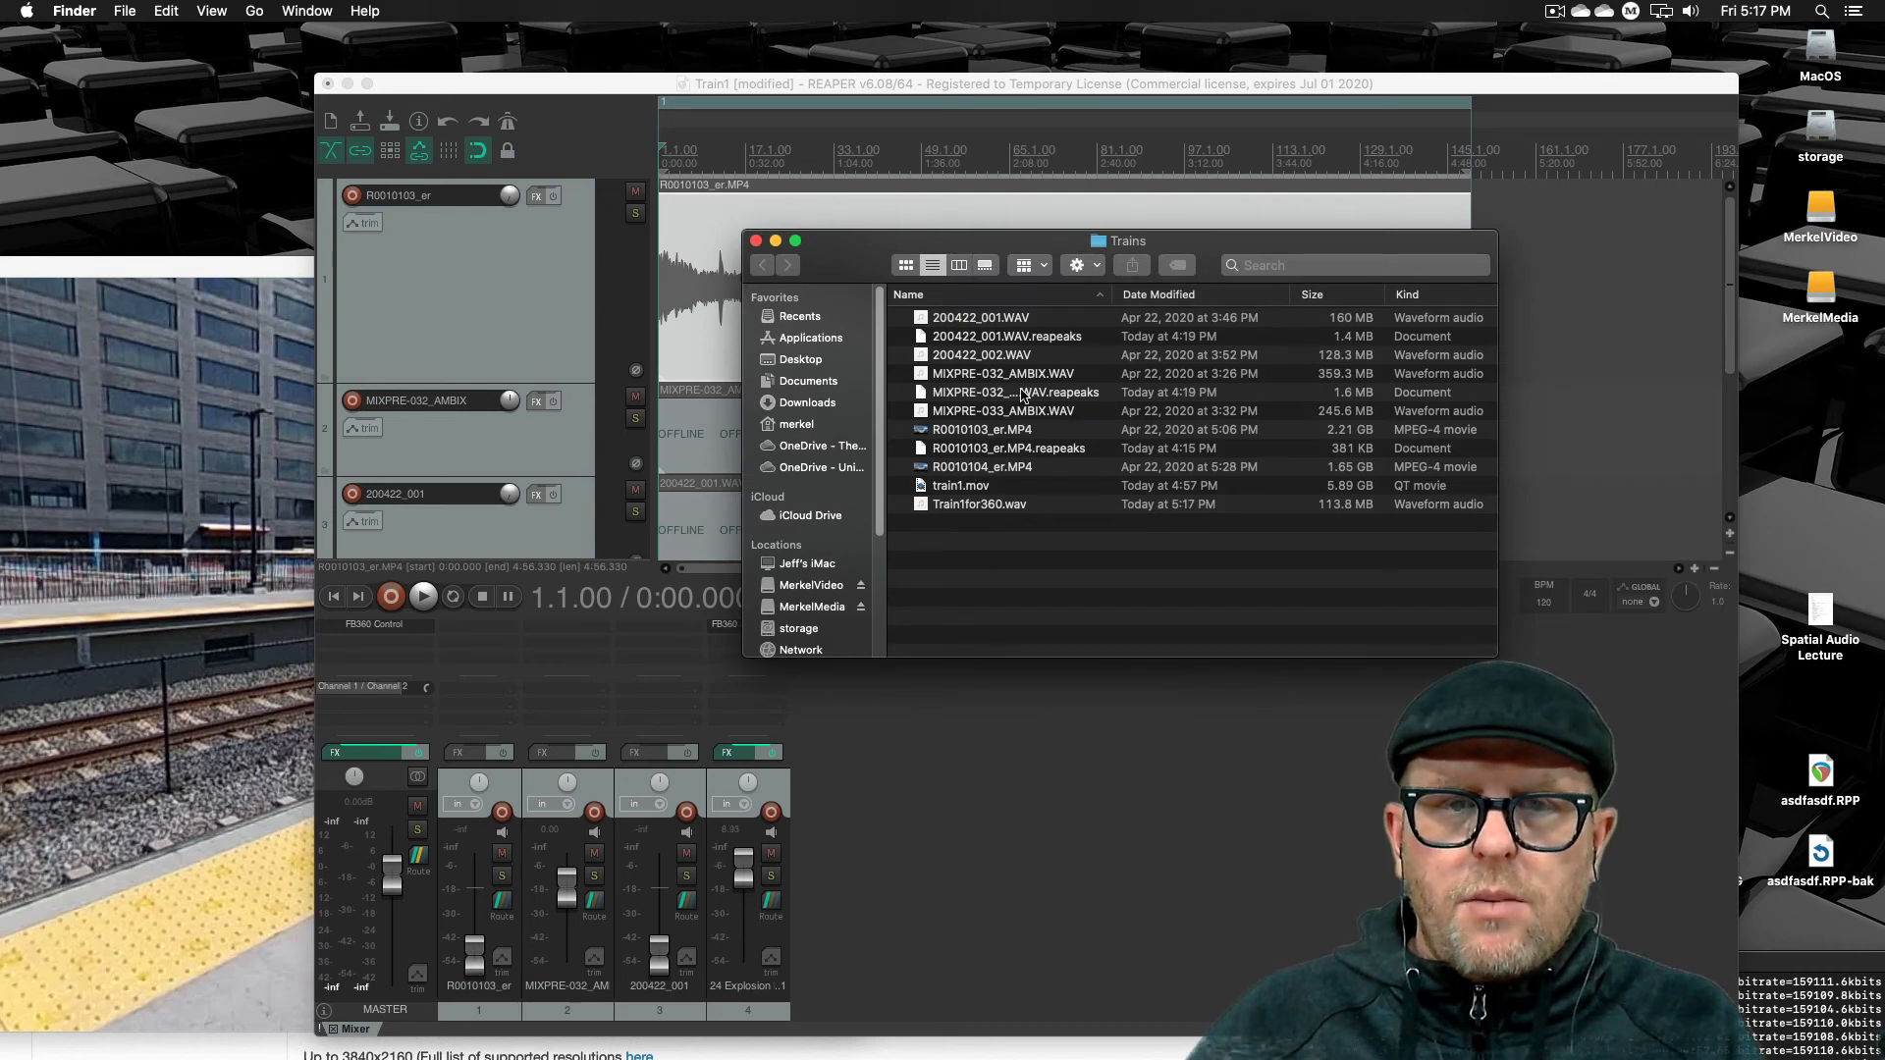
left_click(1026, 507)
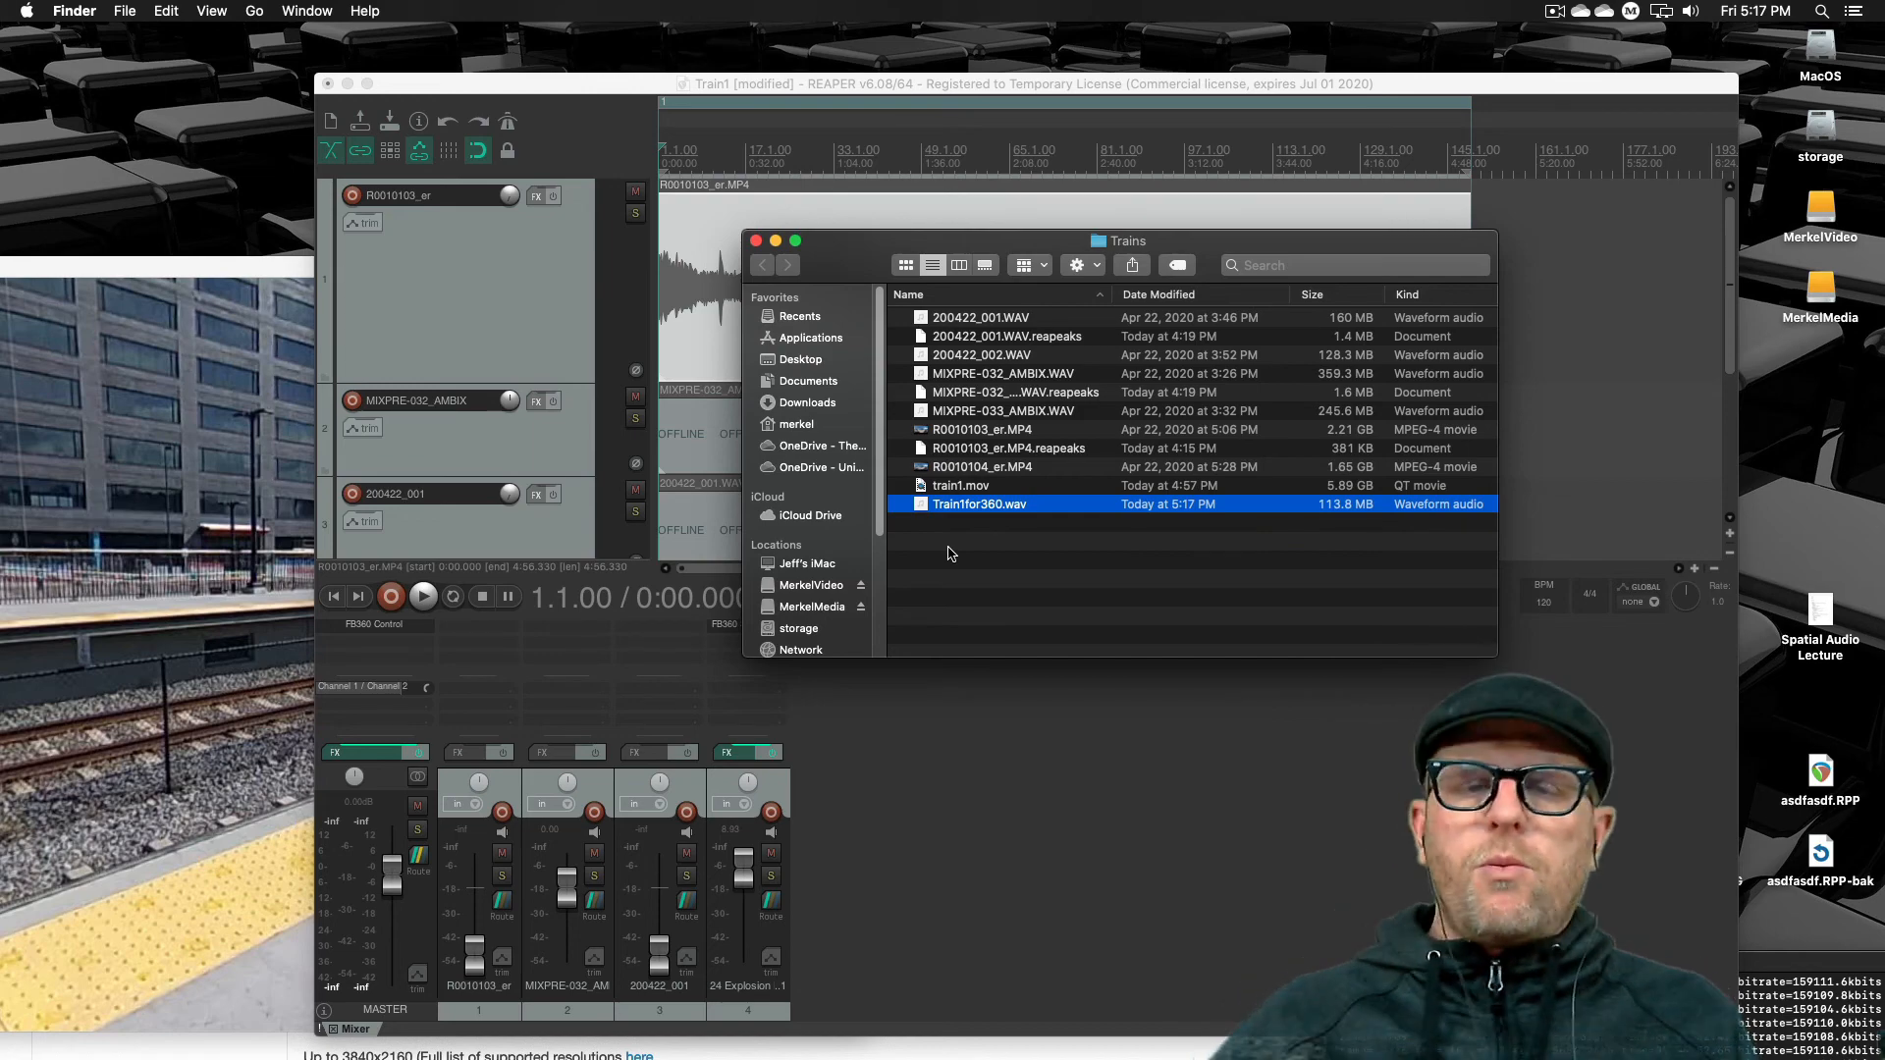
Save the REAPER project and quit REAPER
left_click(1073, 773)
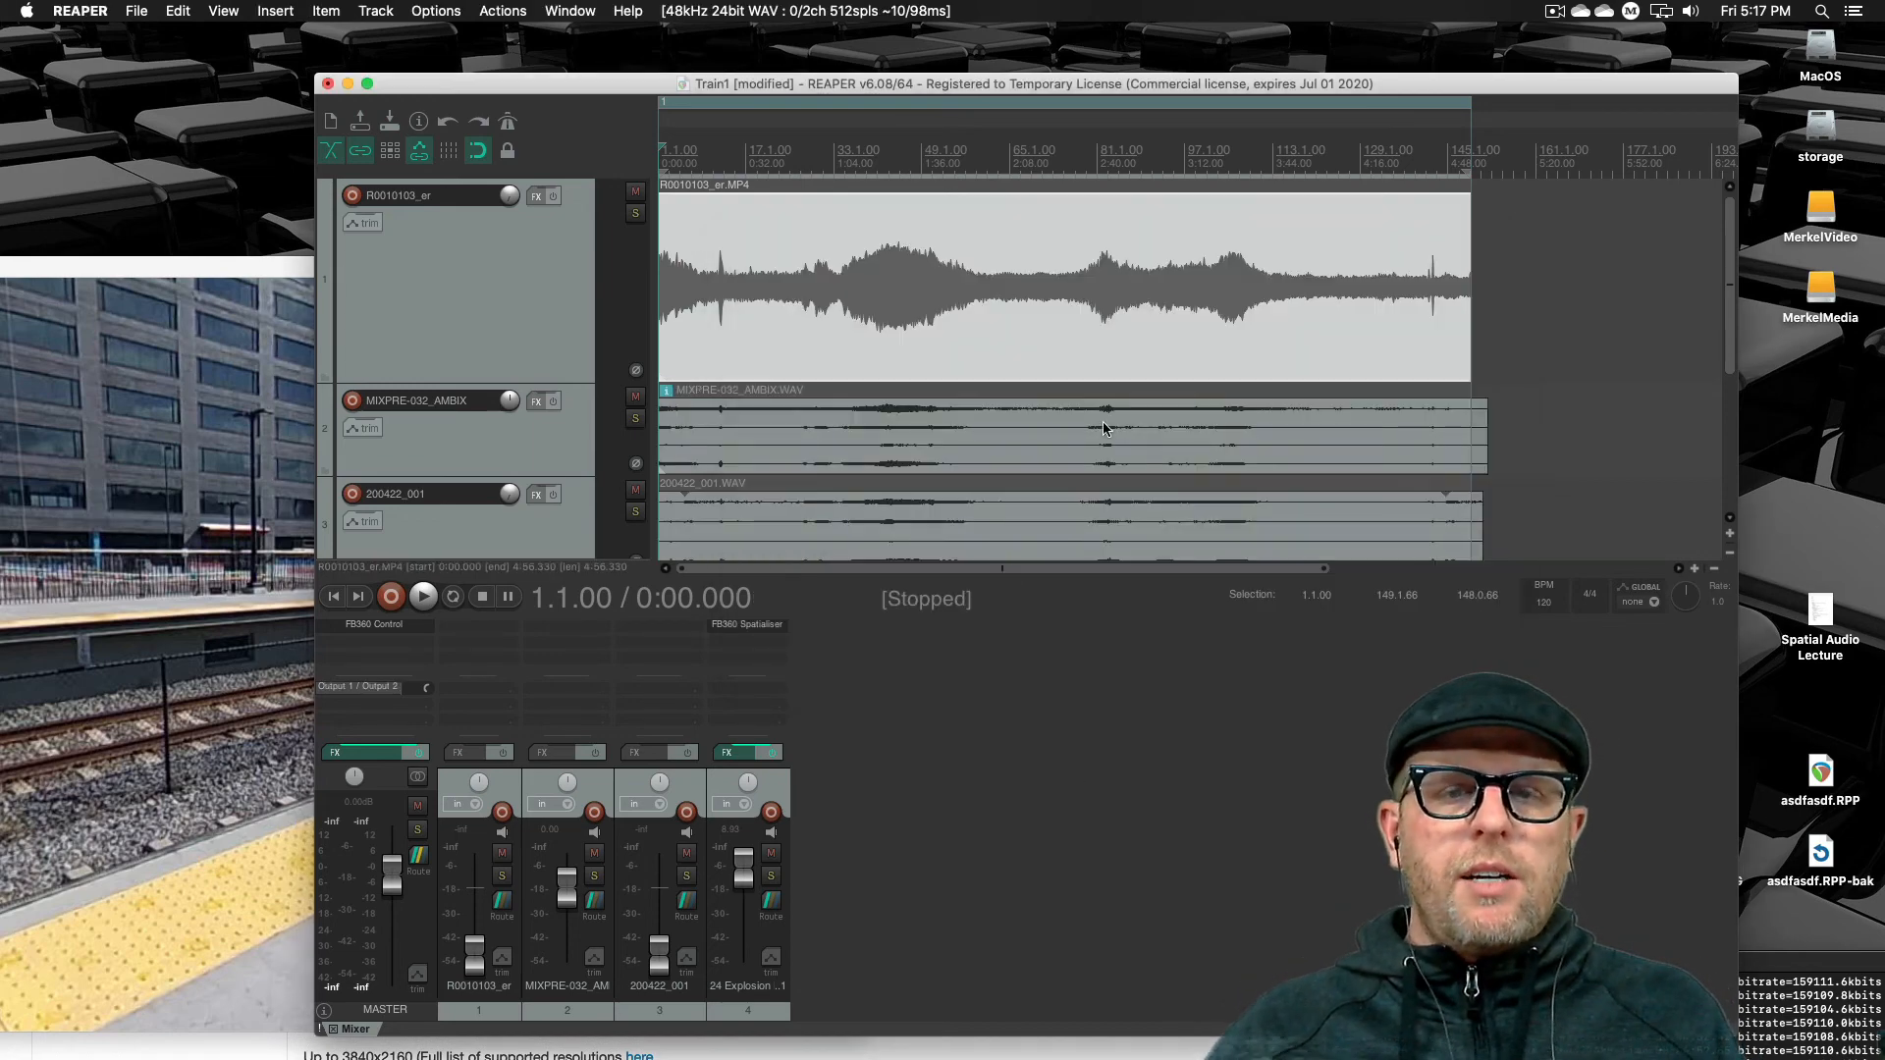
left_click_drag(1093, 98, 1012, 444)
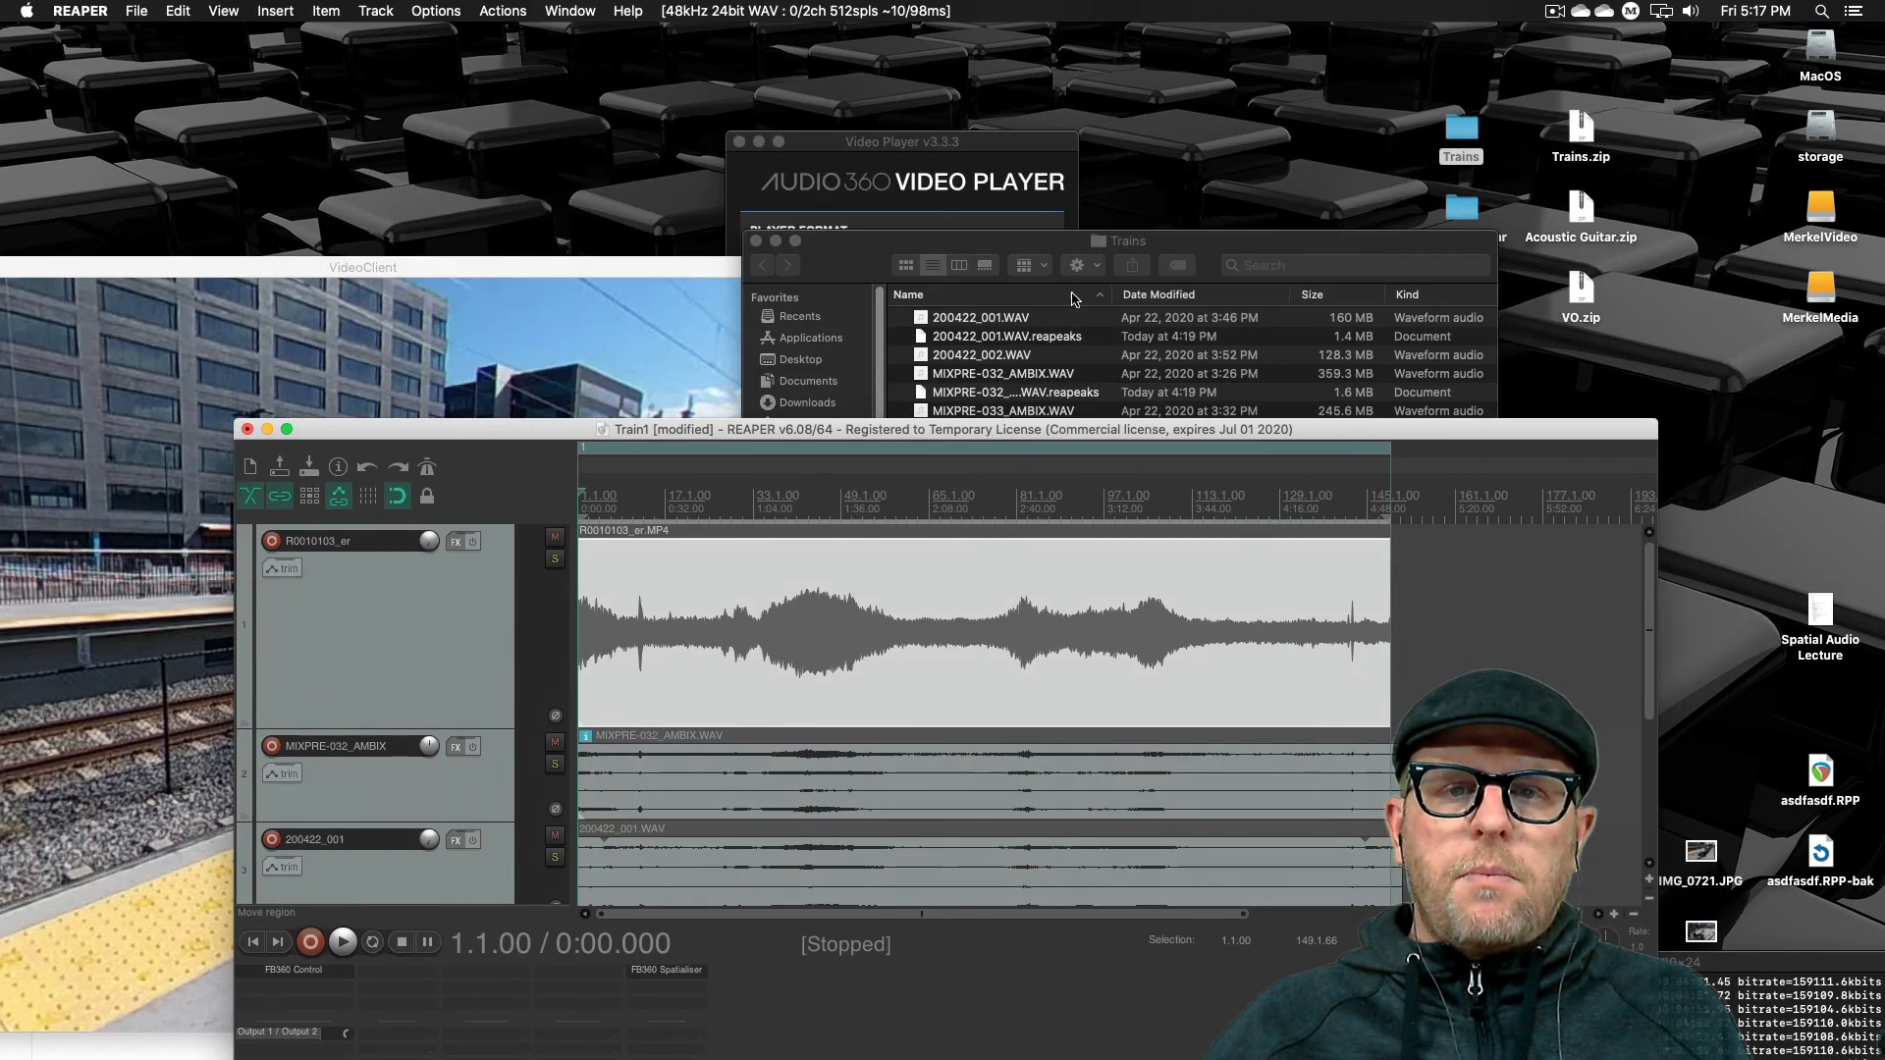
left_click(1034, 251)
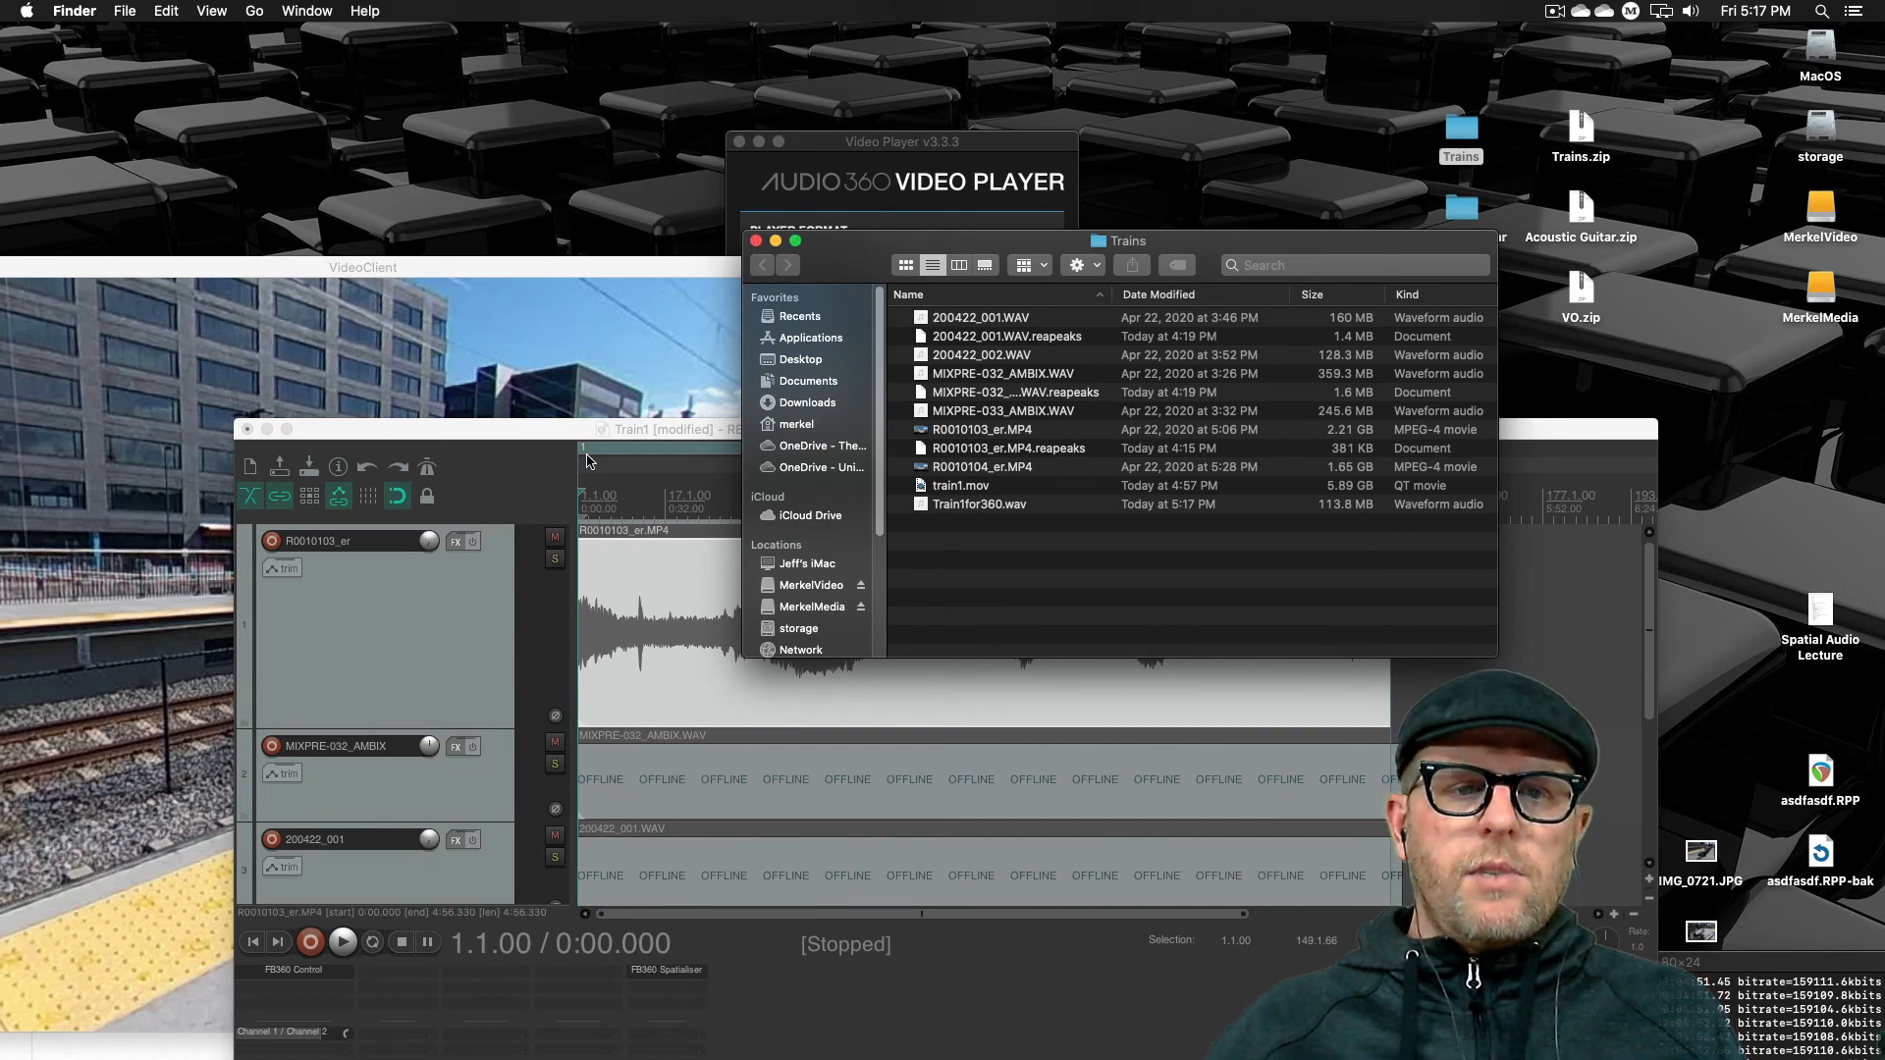
left_click(501, 430)
left_click_drag(498, 437, 675, 171)
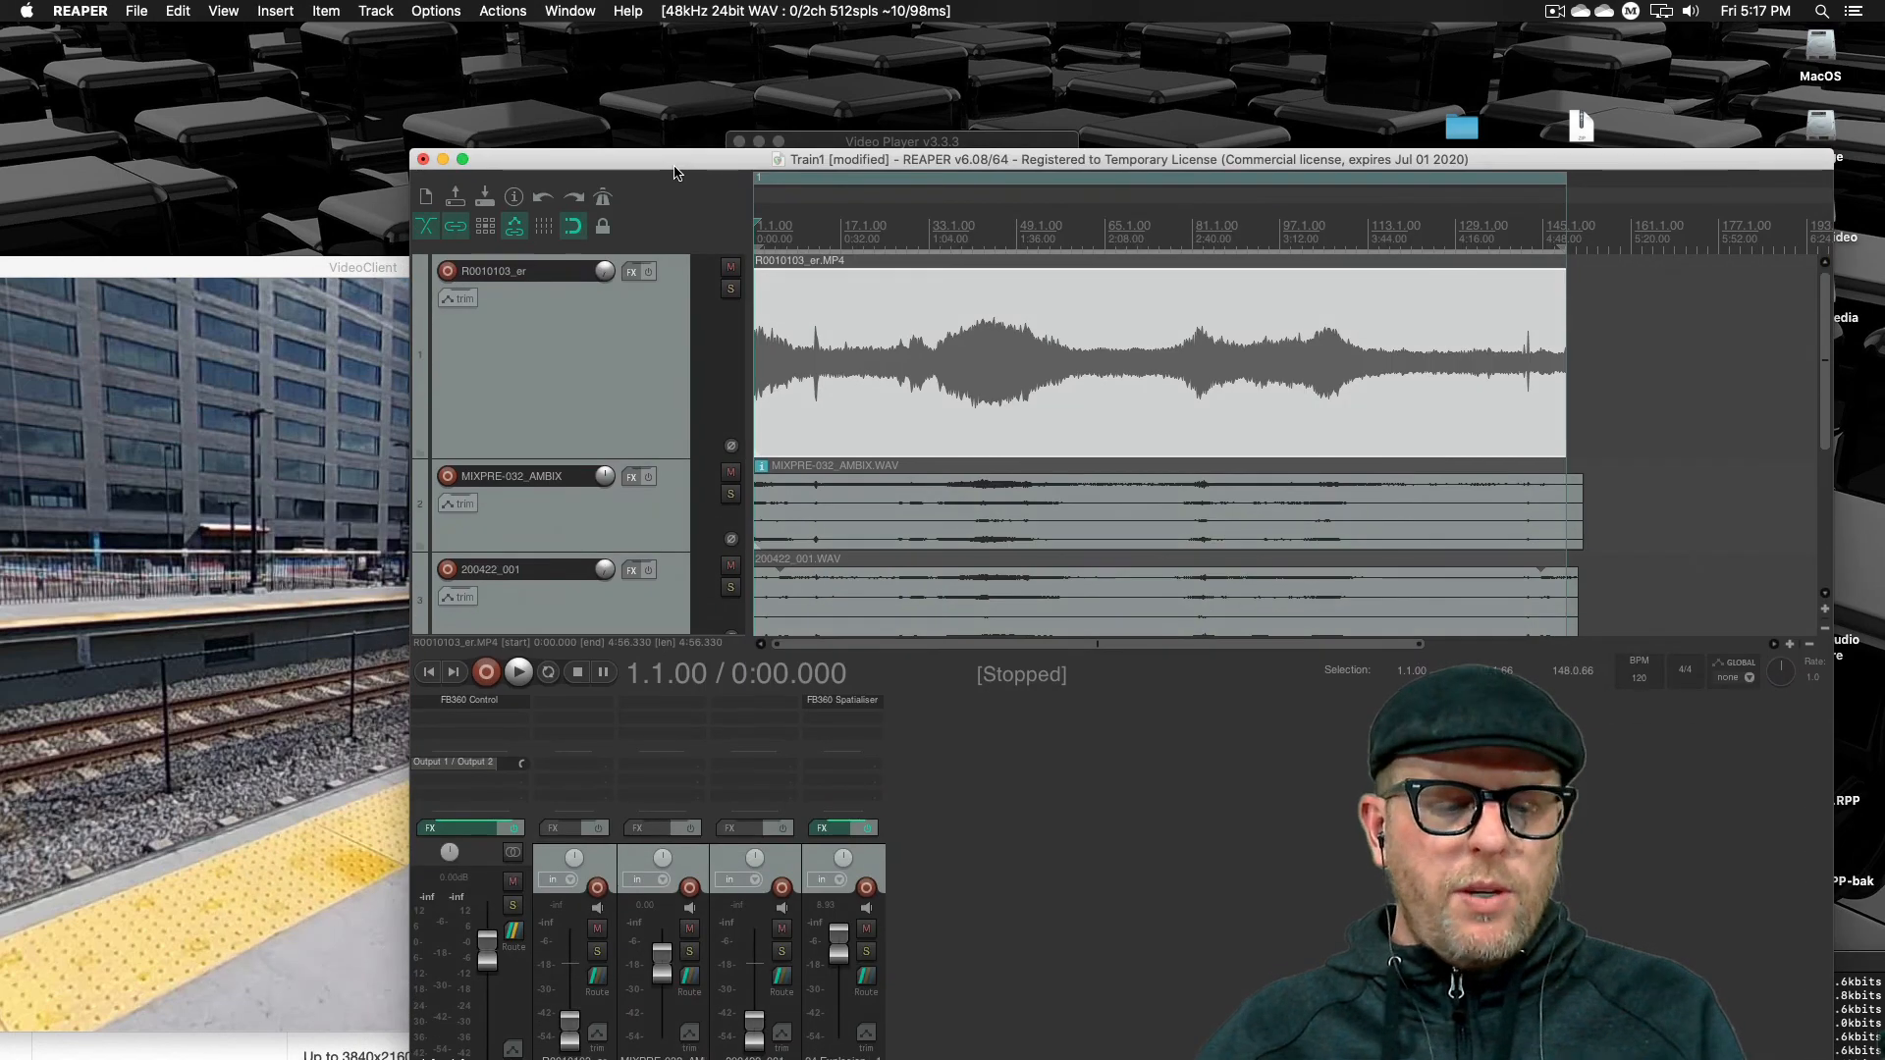
key("super+s")
key("super+q")
Close the Audio360 Video Player and switch to the 360 Video with Spatial Audio assignment tab in Firefox
left_click(637, 541)
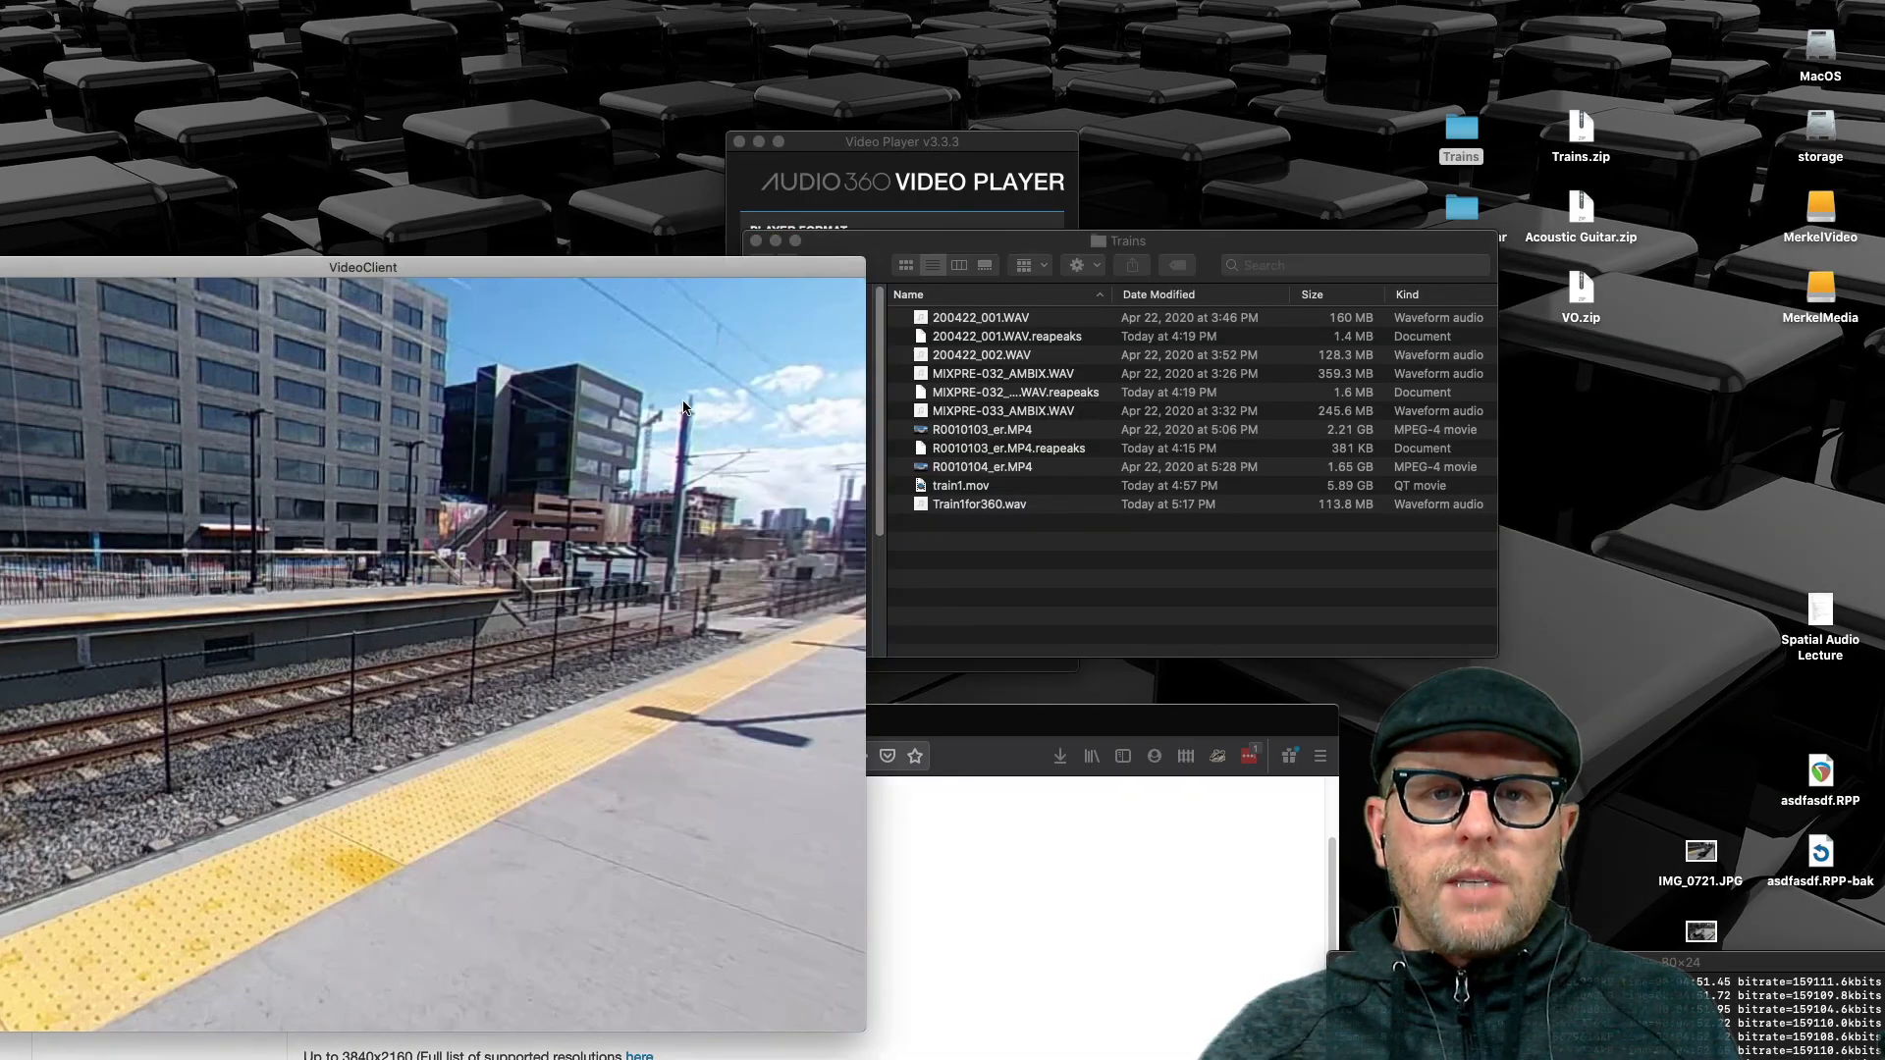
left_click(739, 143)
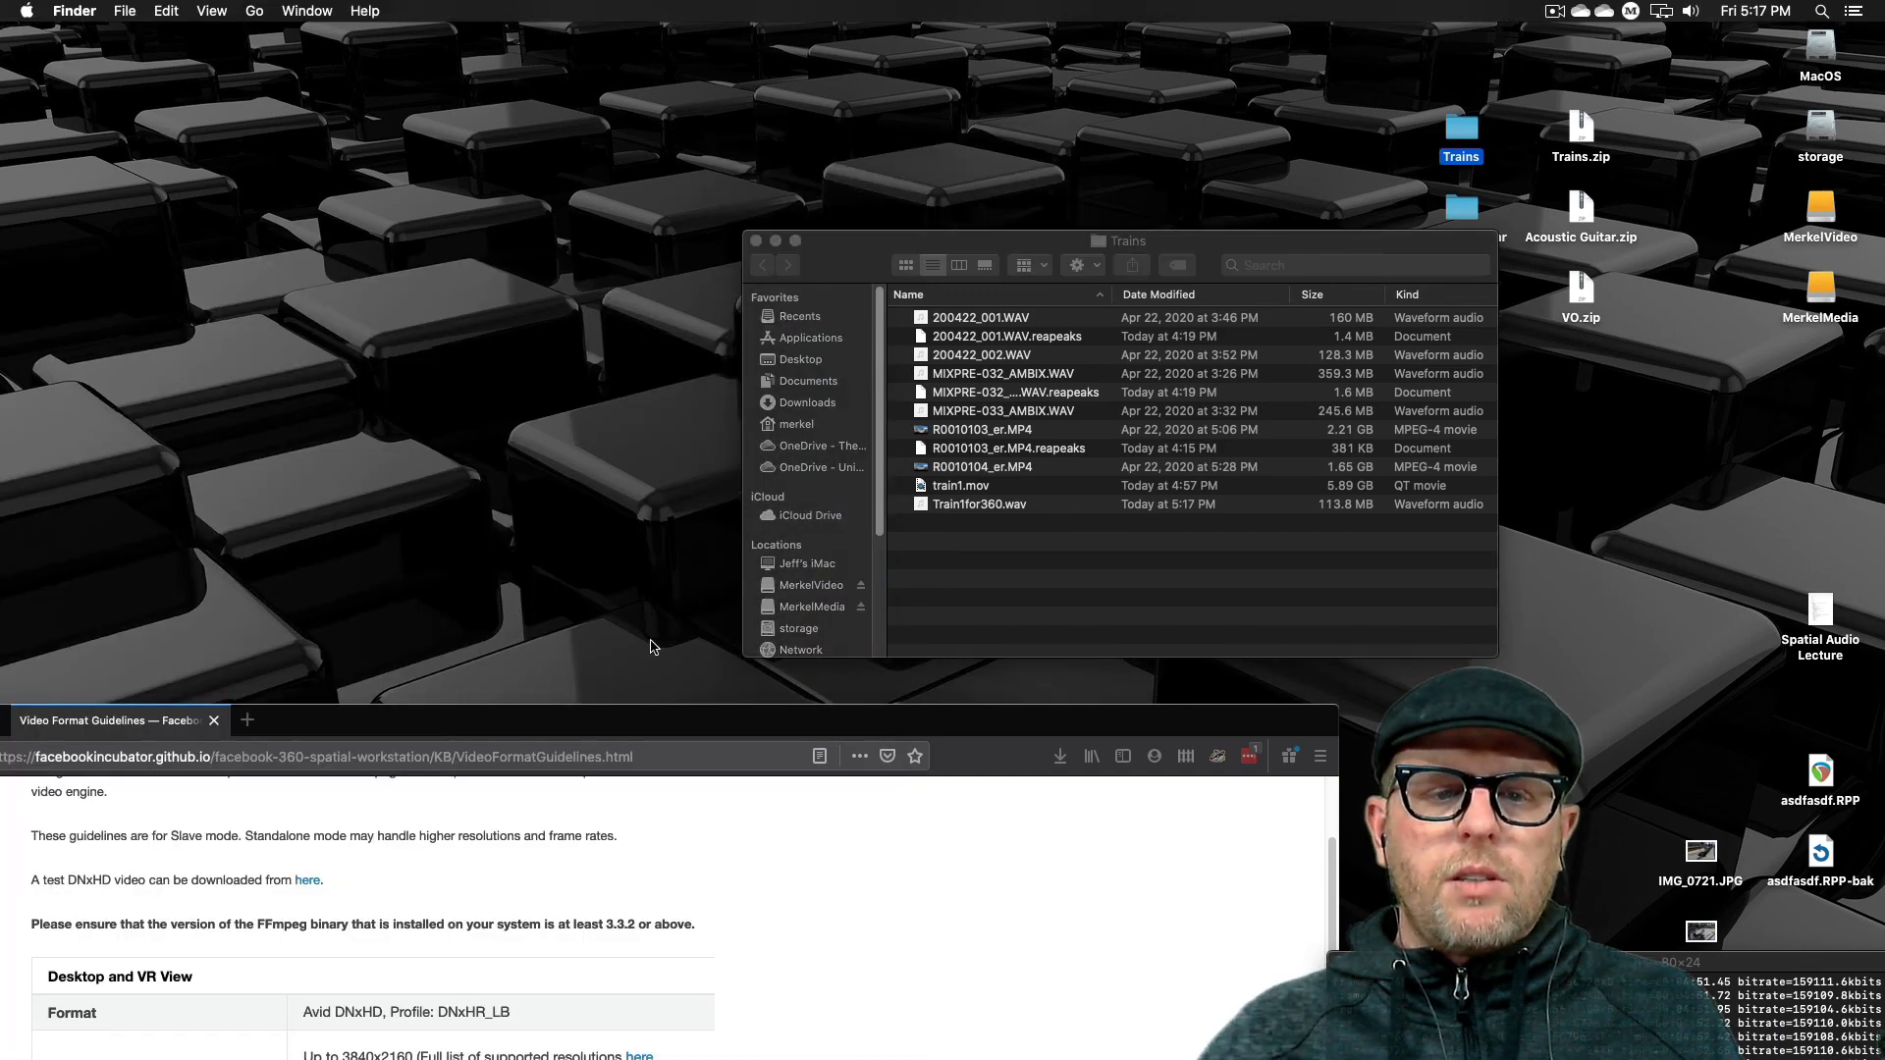
left_click_drag(655, 718, 1101, 59)
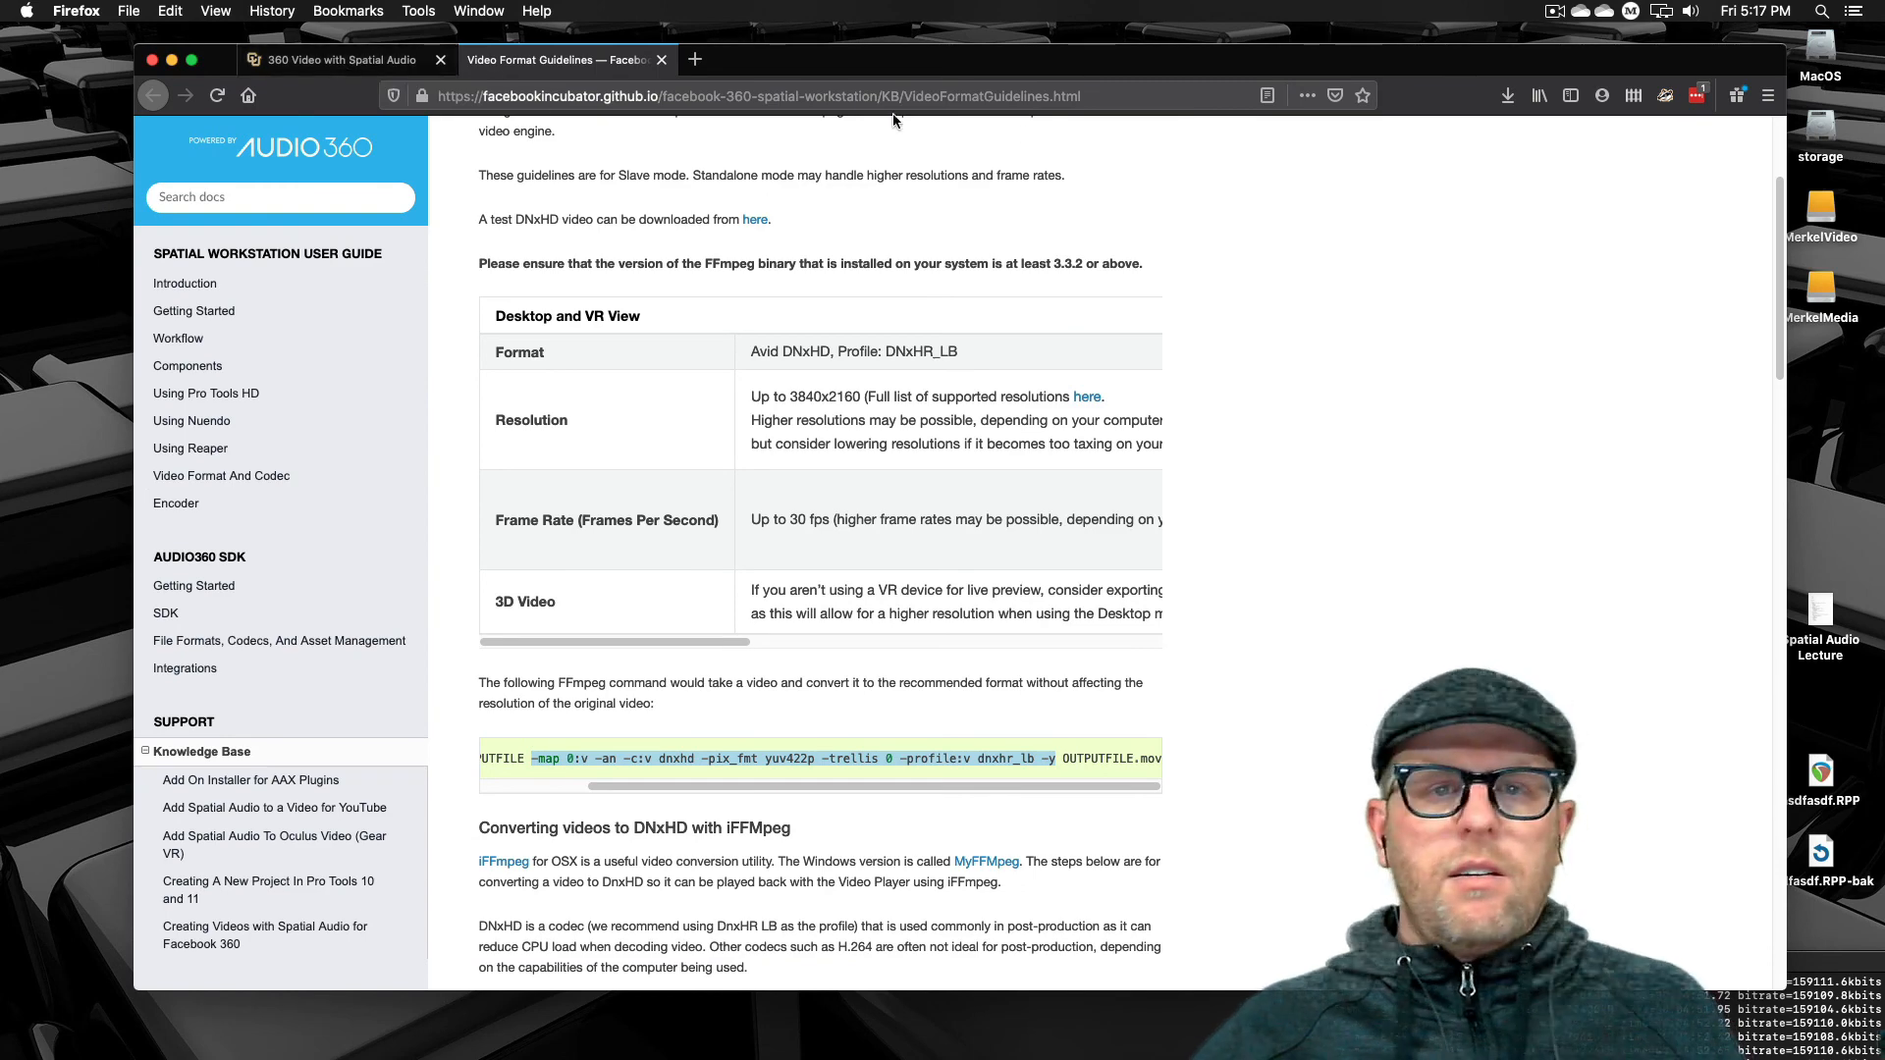
left_click(353, 69)
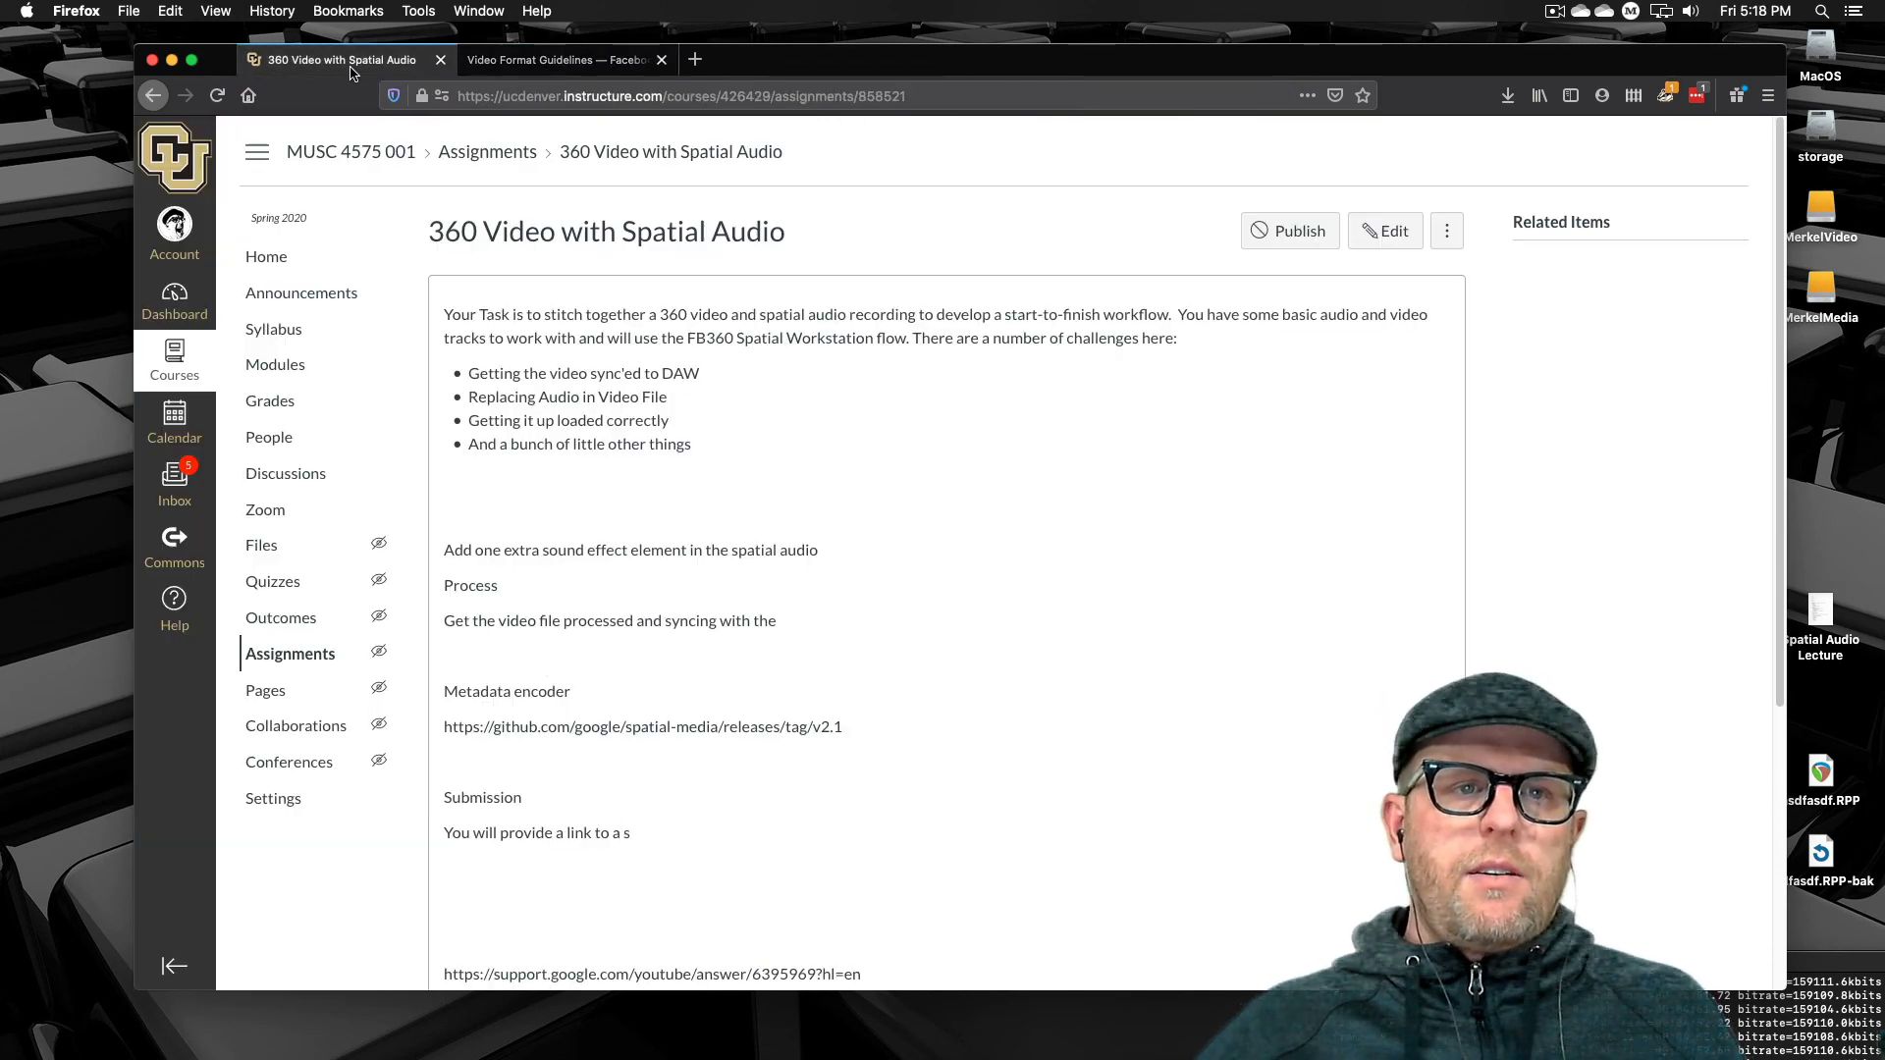
Copy the Metadata encoder GitHub link from the assignment page and open it in a new browser tab
scroll(897, 530, "down", 5)
triple_click(795, 323)
key("super+c")
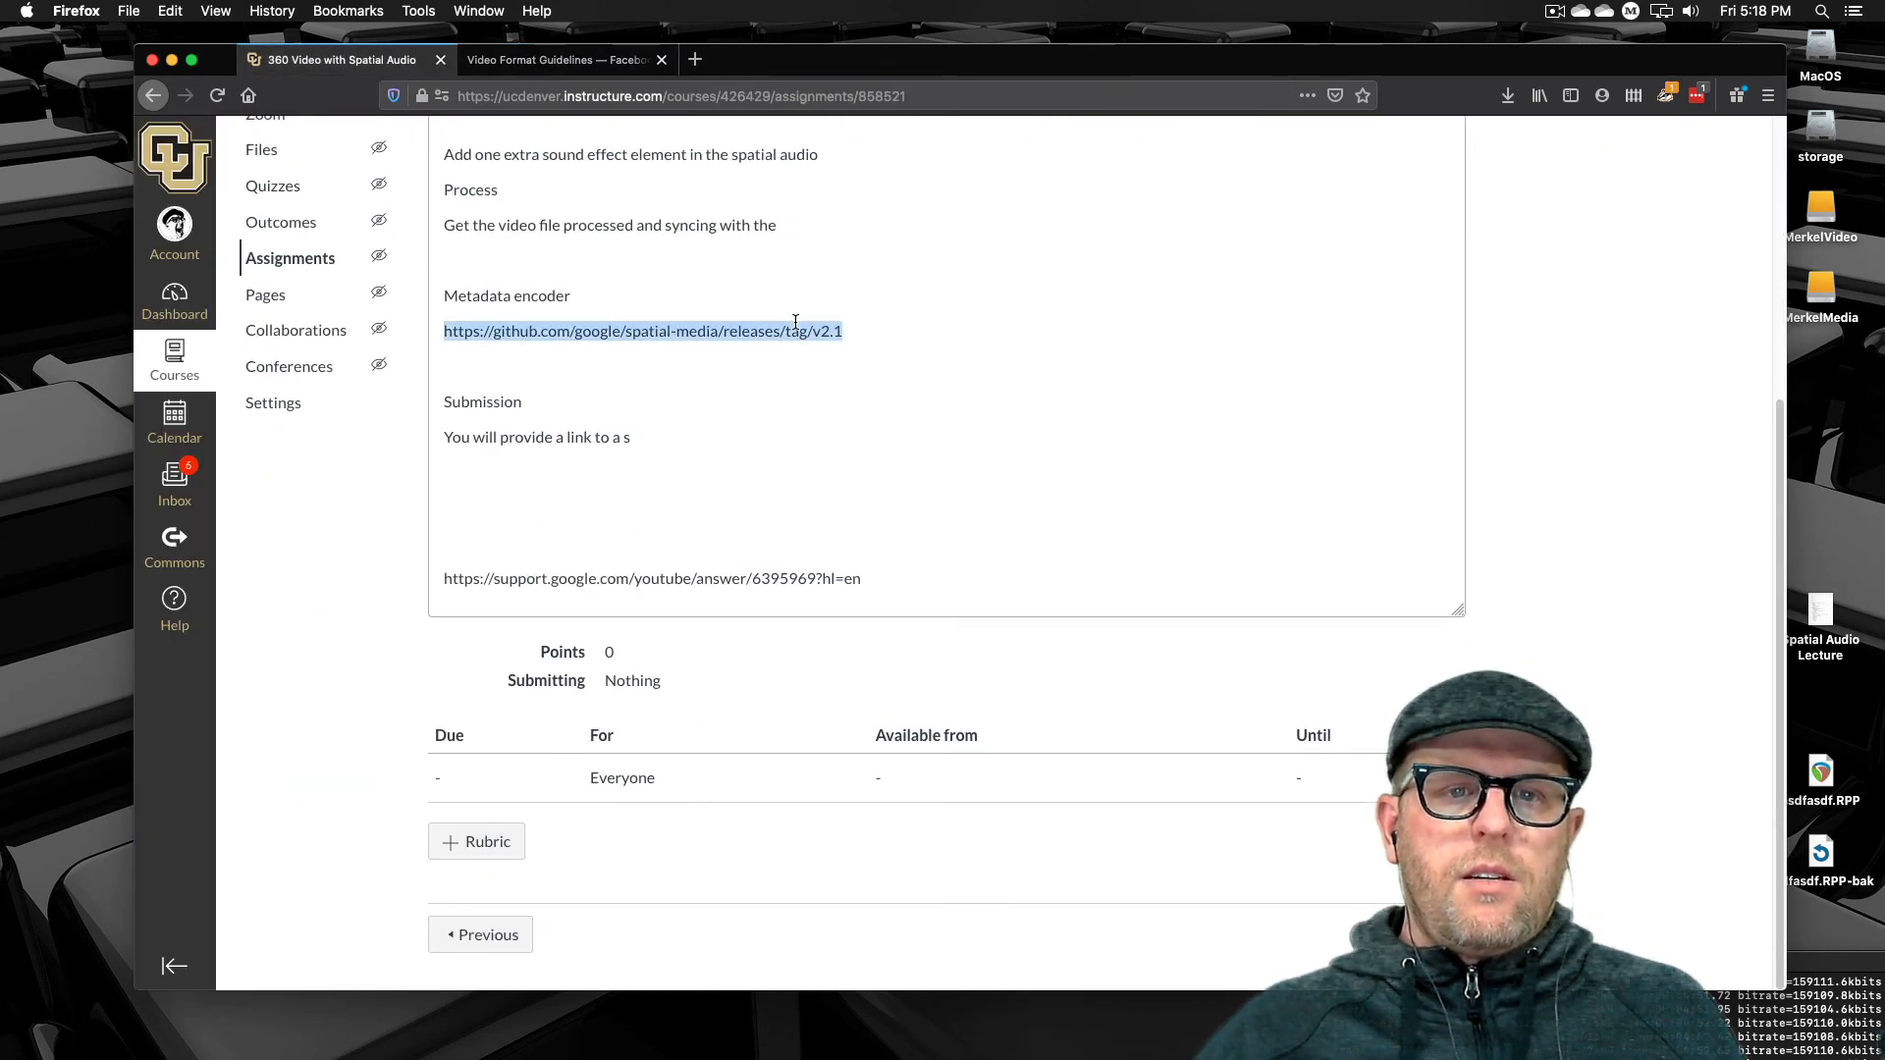
left_click(558, 60)
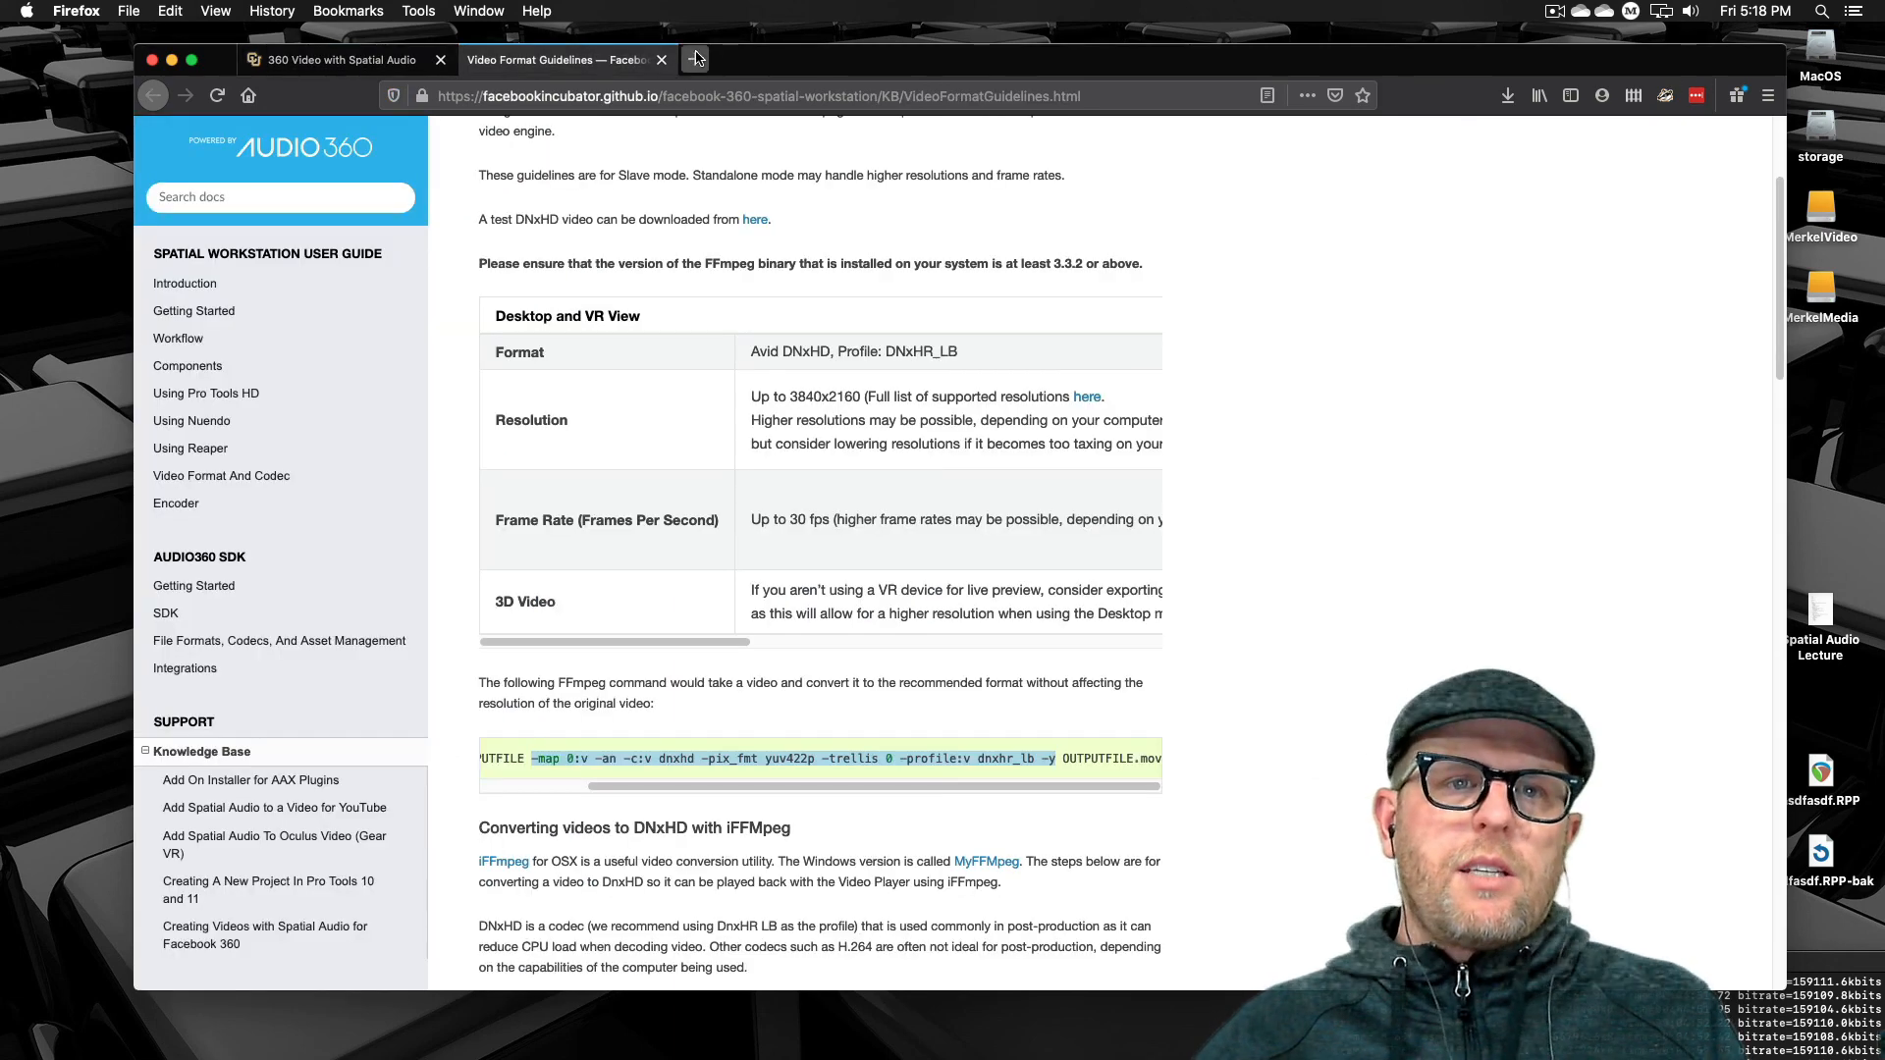
left_click(695, 59)
left_click(682, 95)
key("super+v")
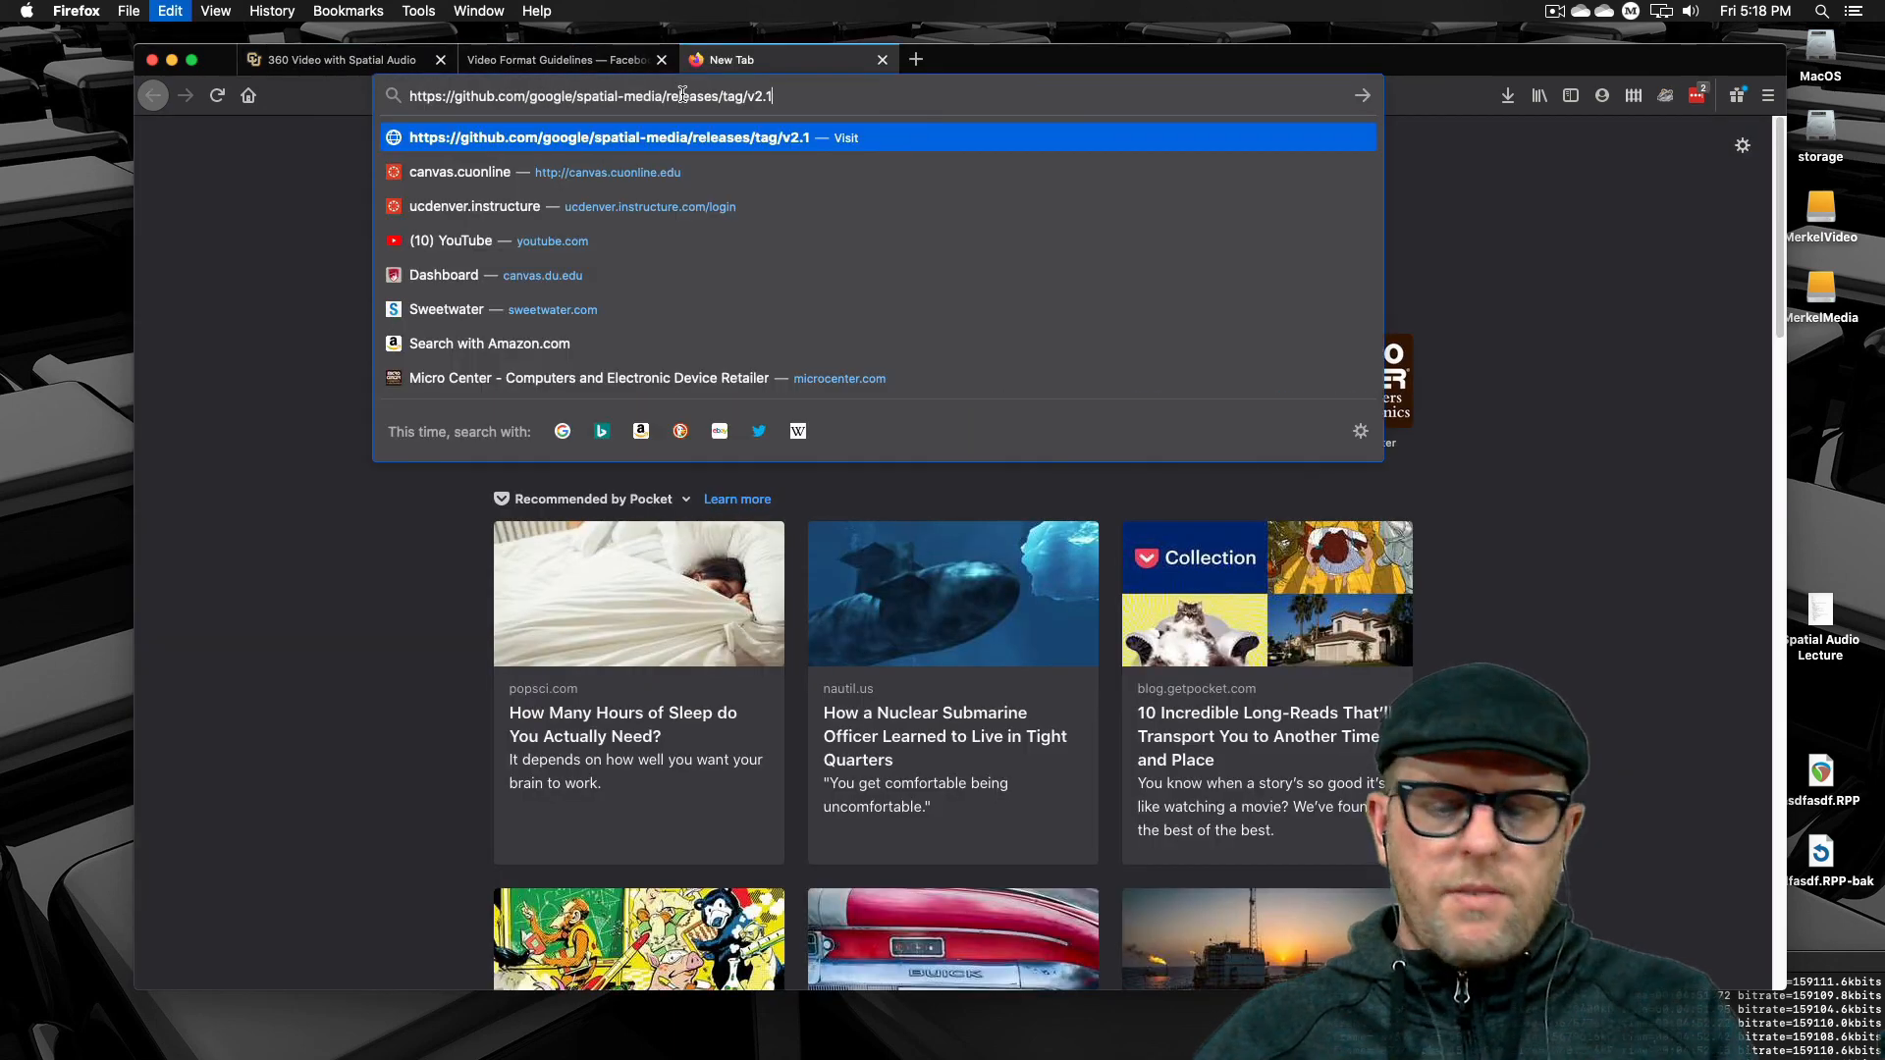
key("Return")
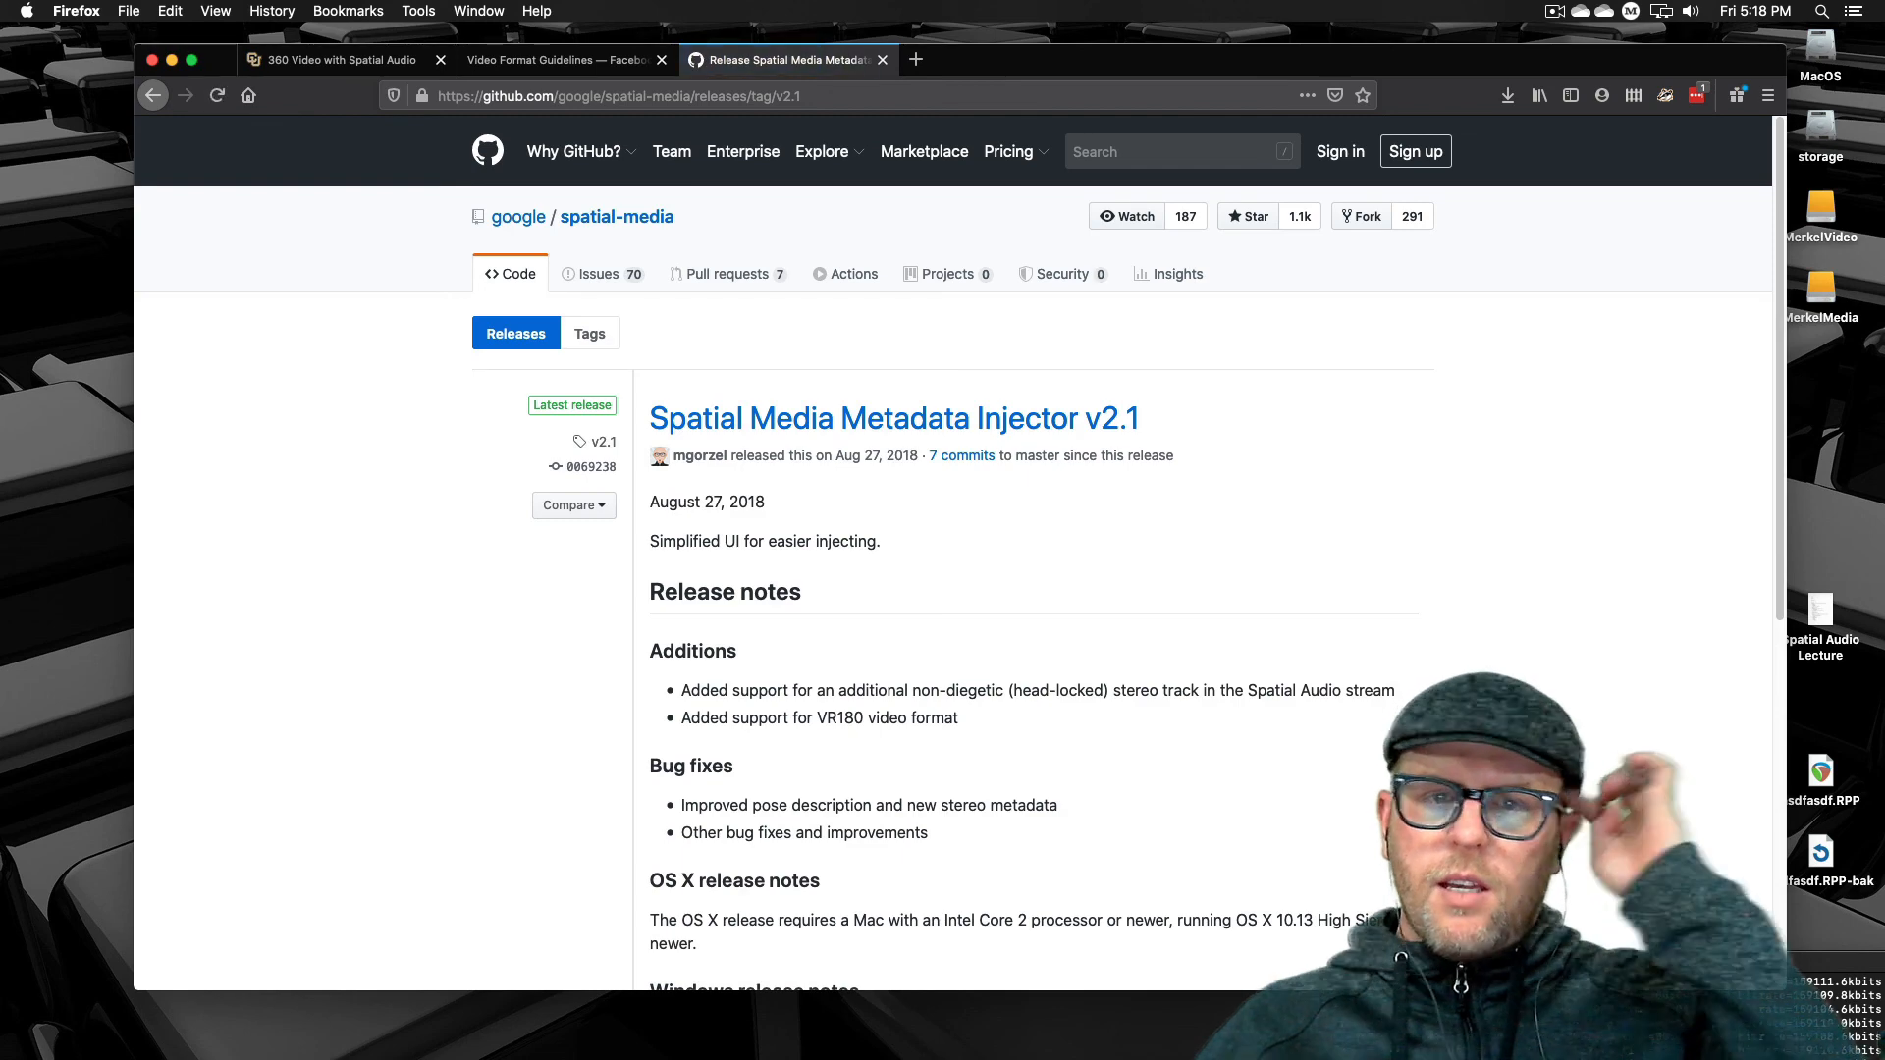
left_click(917, 60)
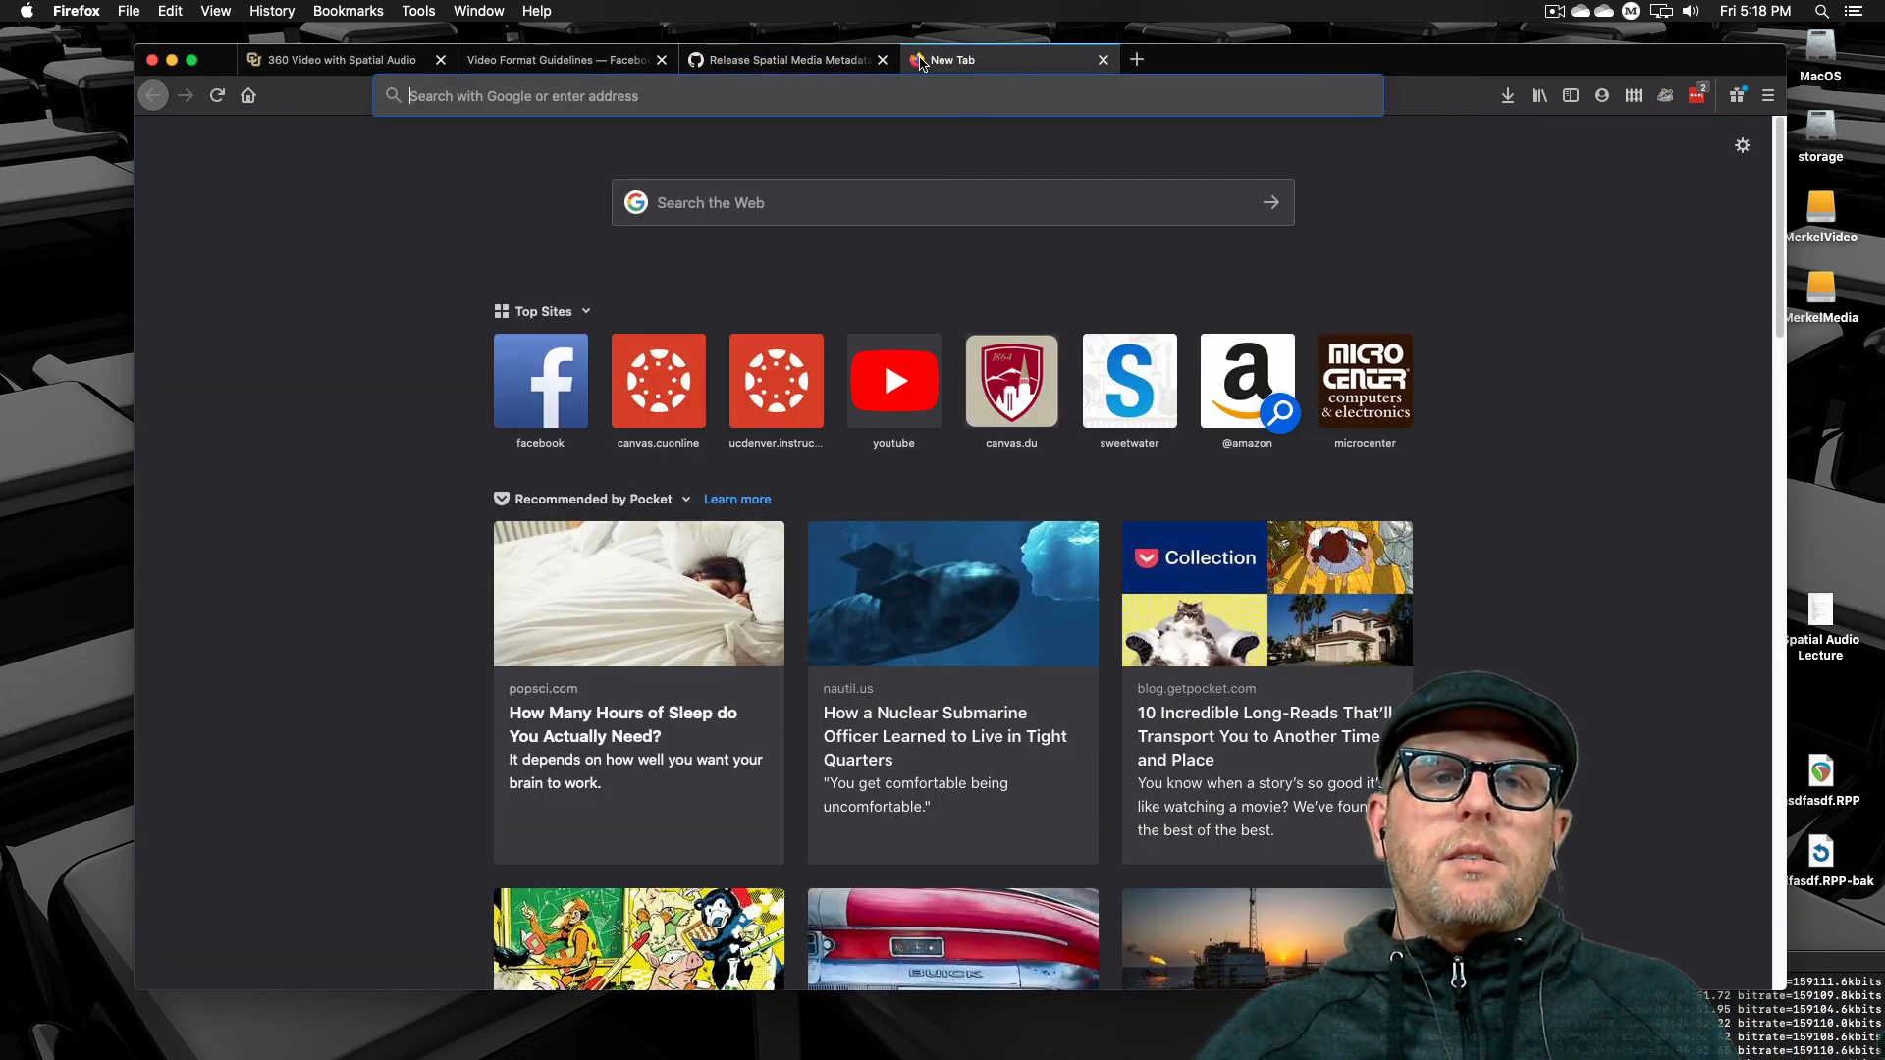
left_click(971, 98)
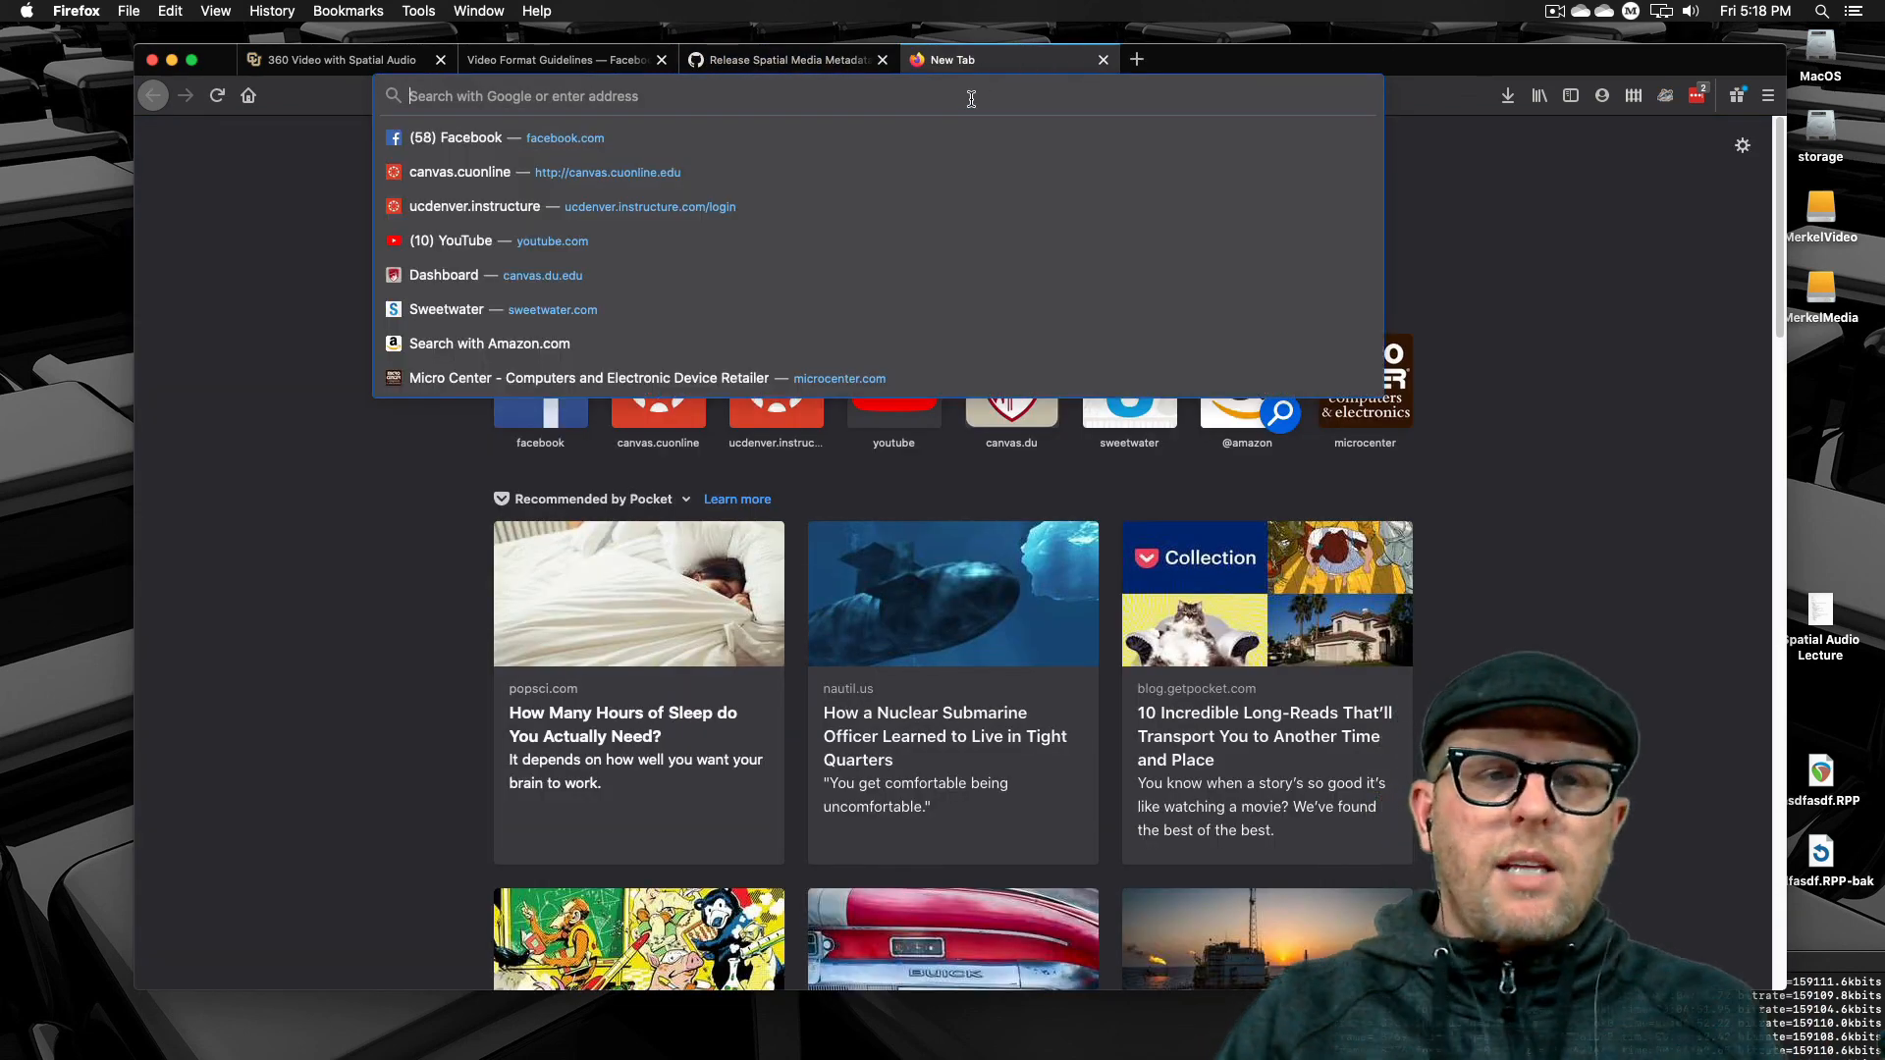
type("upload")
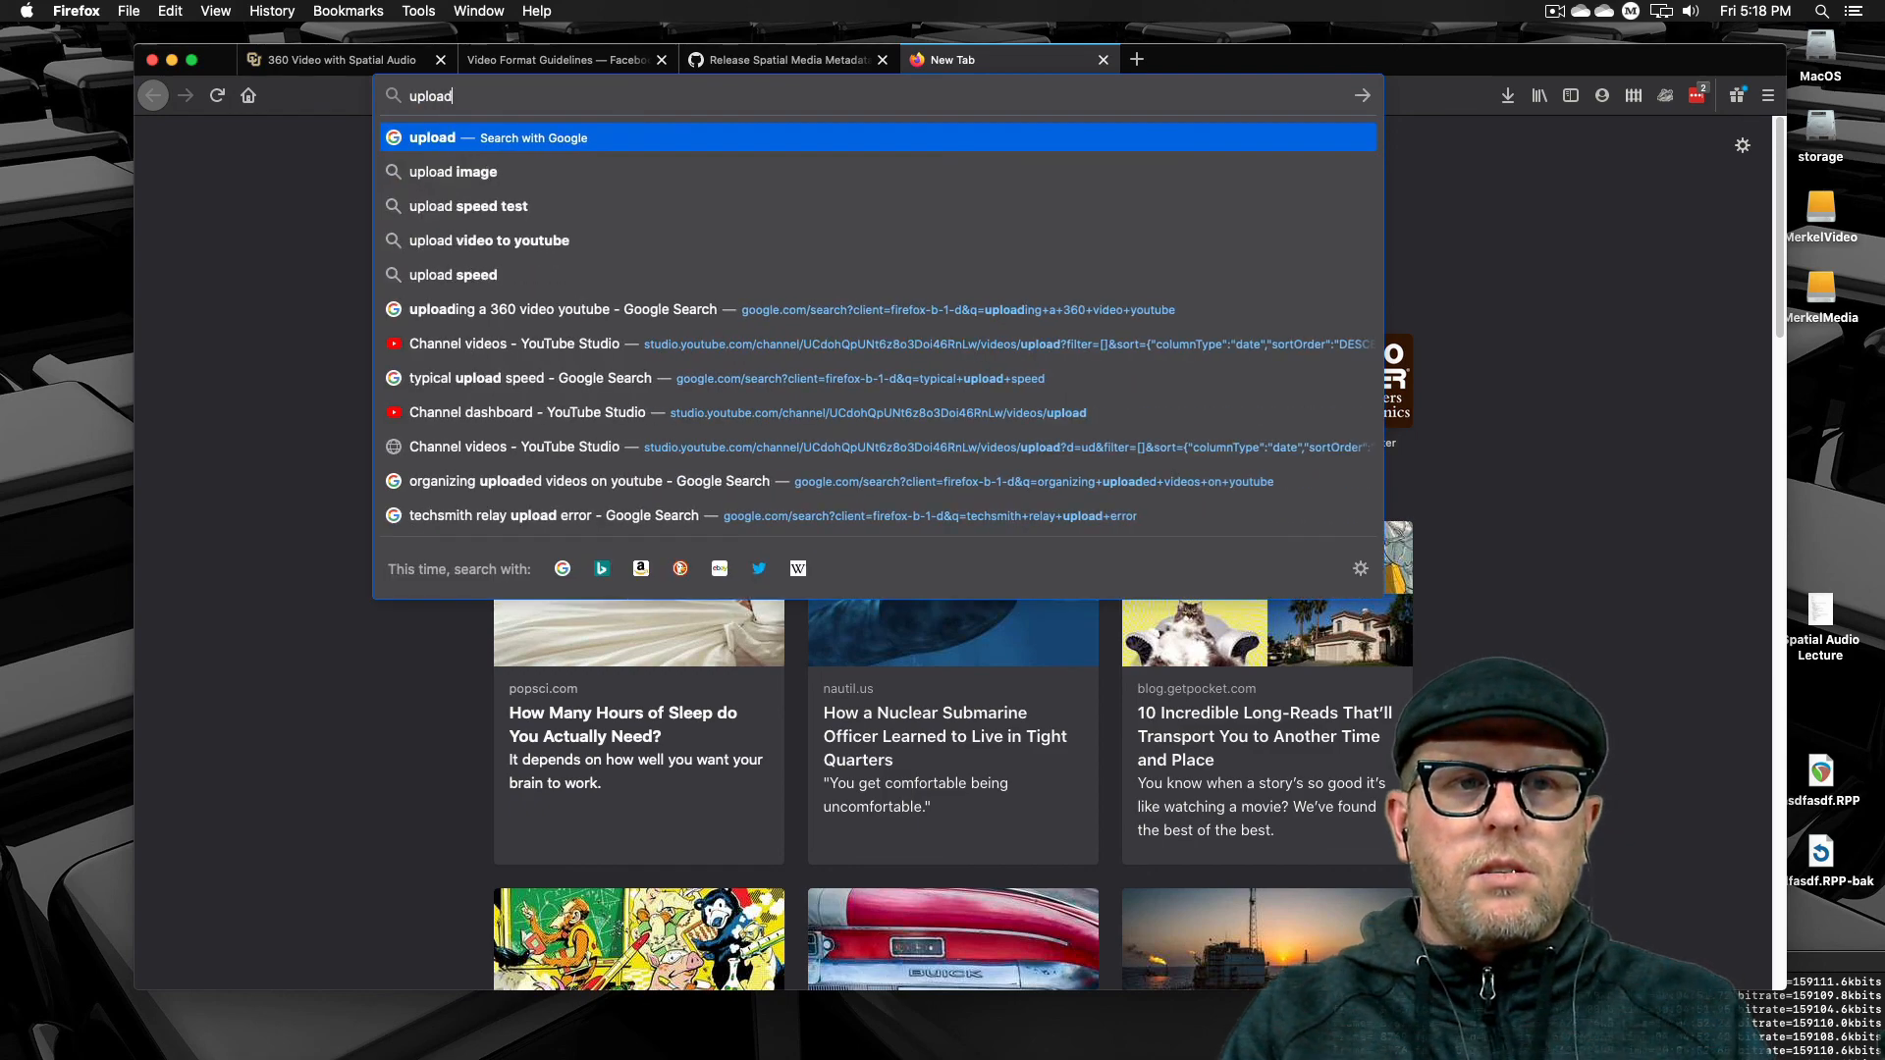
type("ing to")
key("BackSpace")
key("BackSpace")
key("BackSpace")
key("BackSpace")
key("BackSpace")
key("BackSpace")
key("BackSpace")
key("BackSpace")
key("BackSpace")
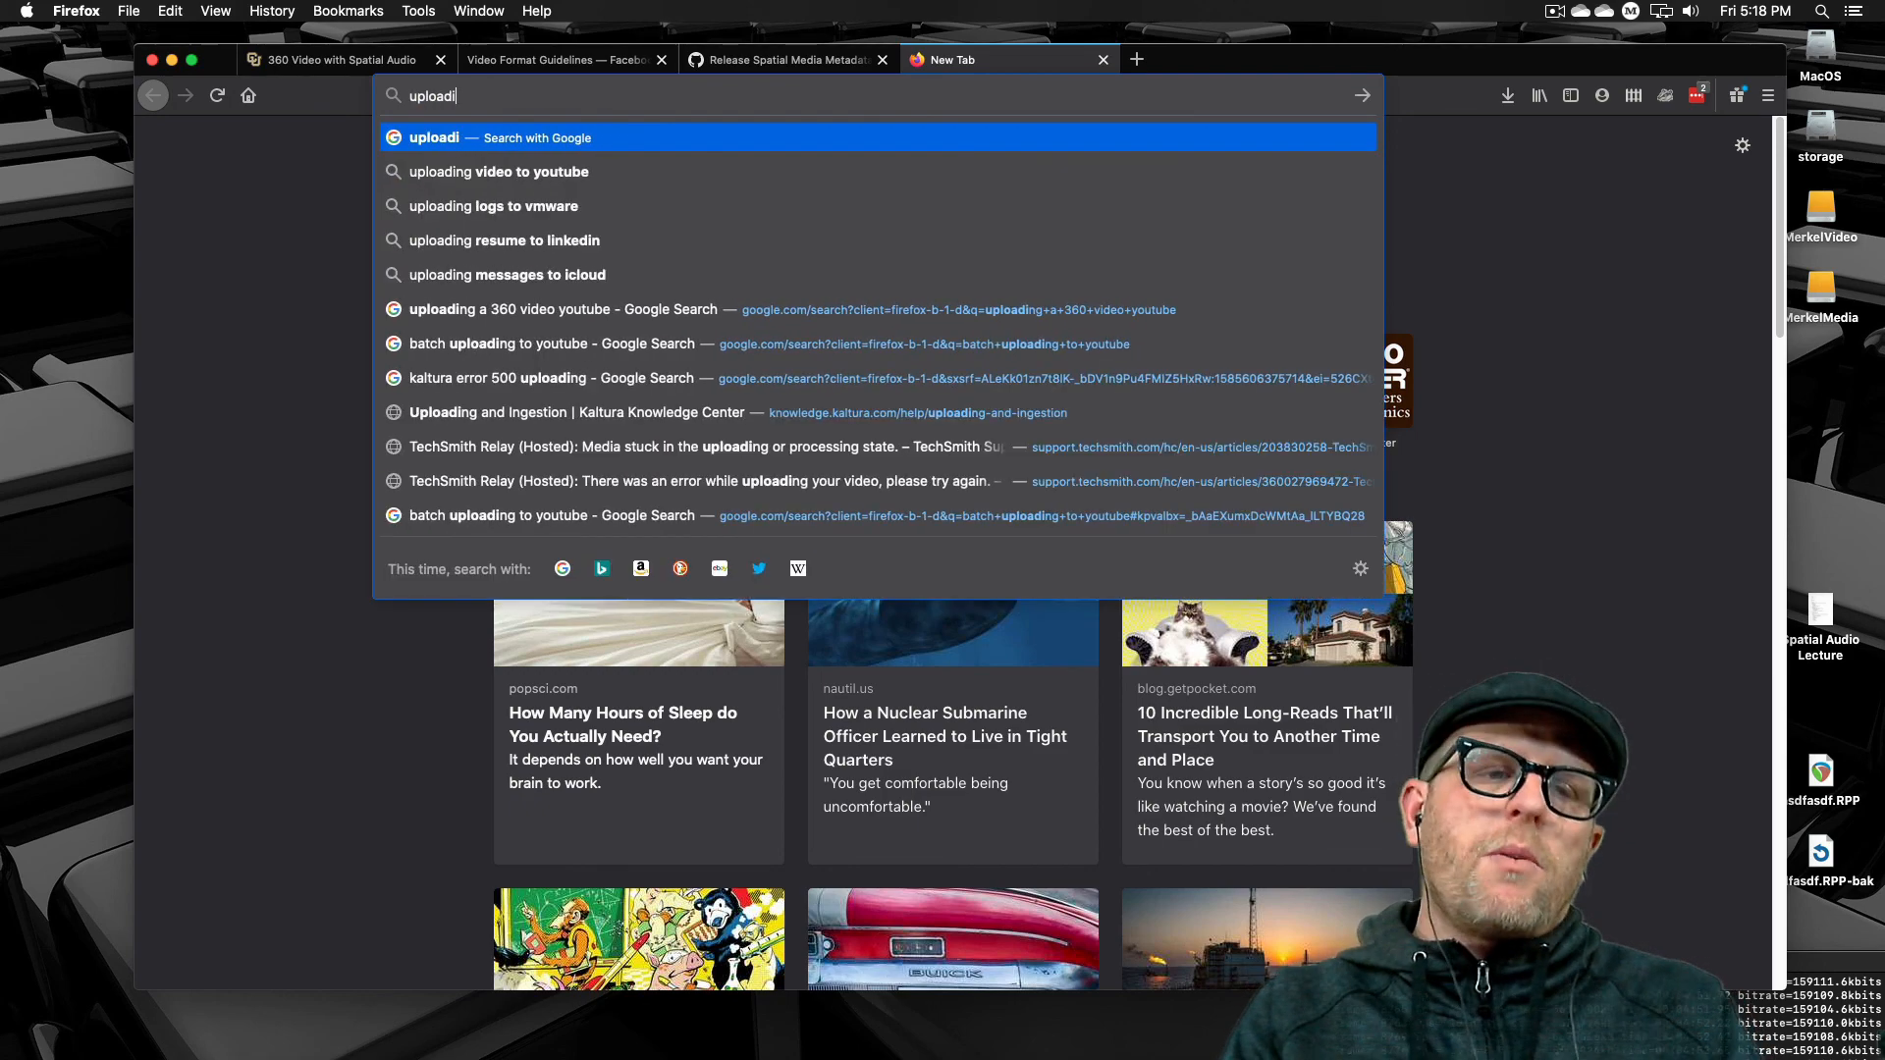
key("BackSpace")
key("BackSpace")
key("BackSpace")
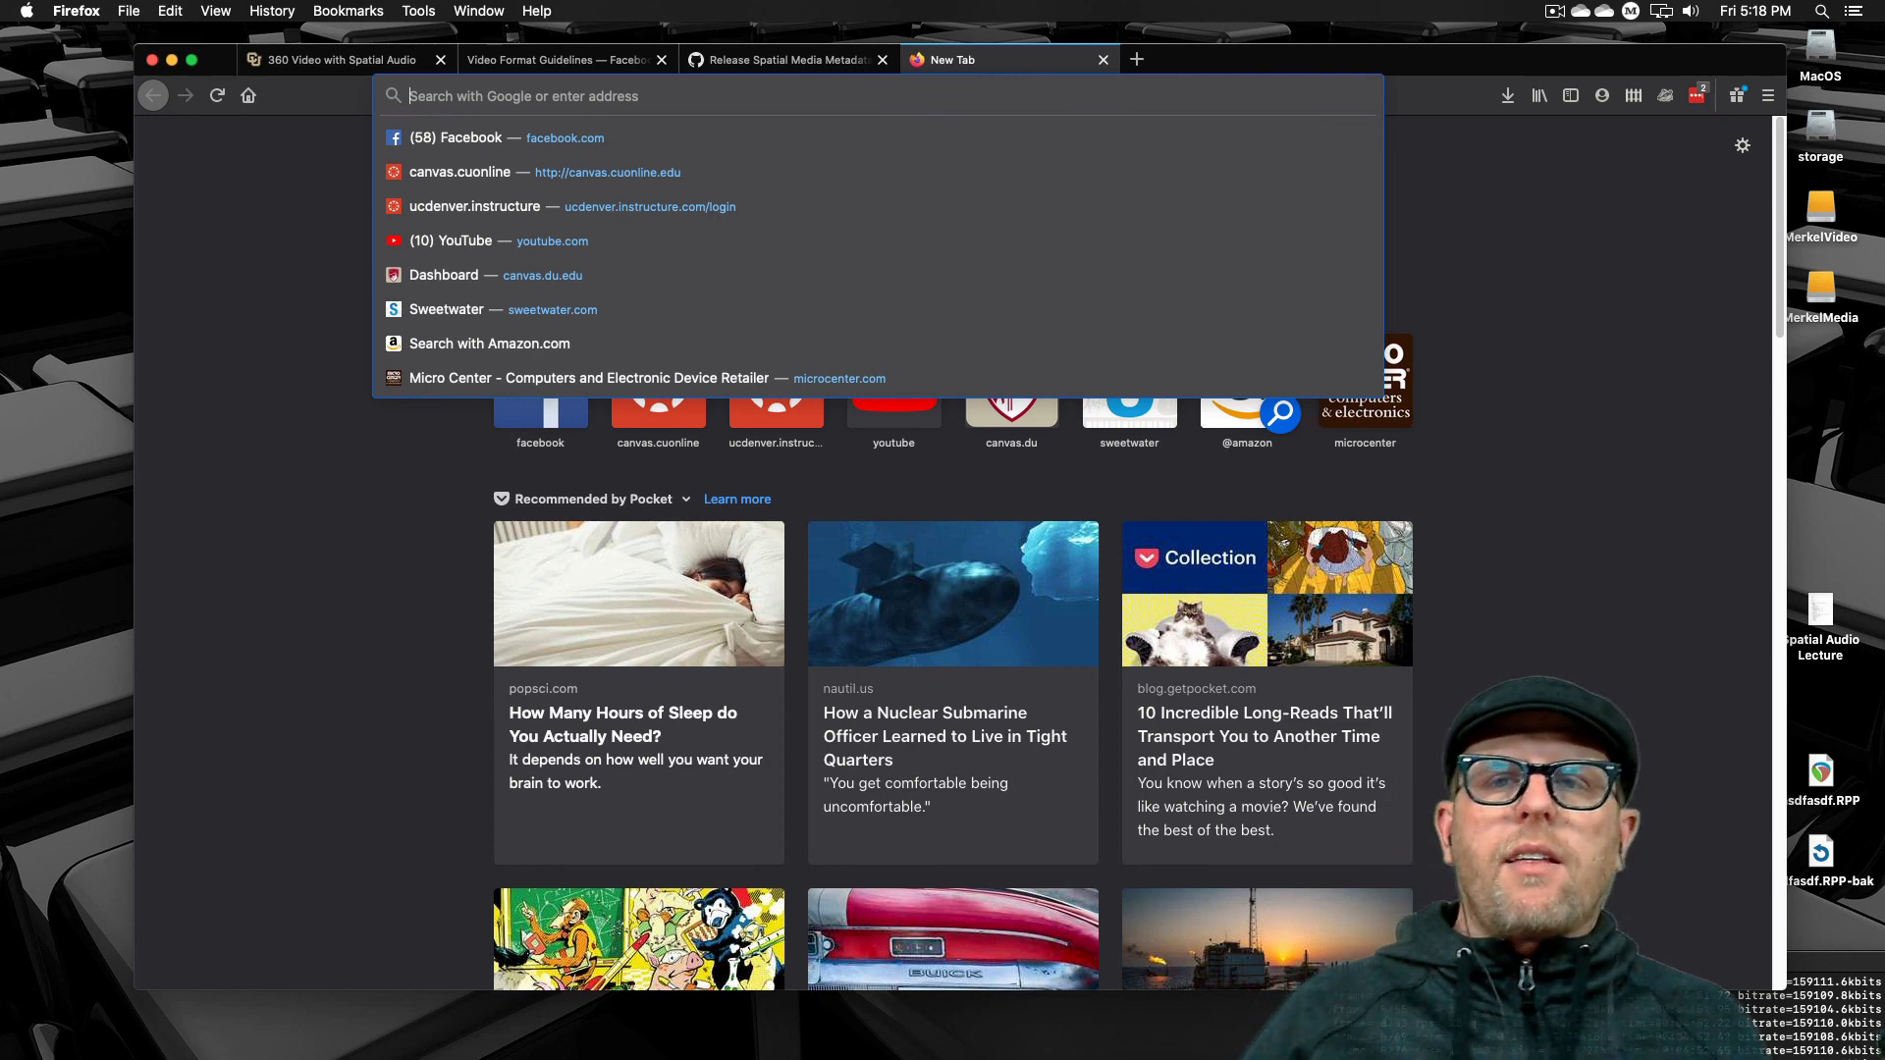
left_click(1638, 340)
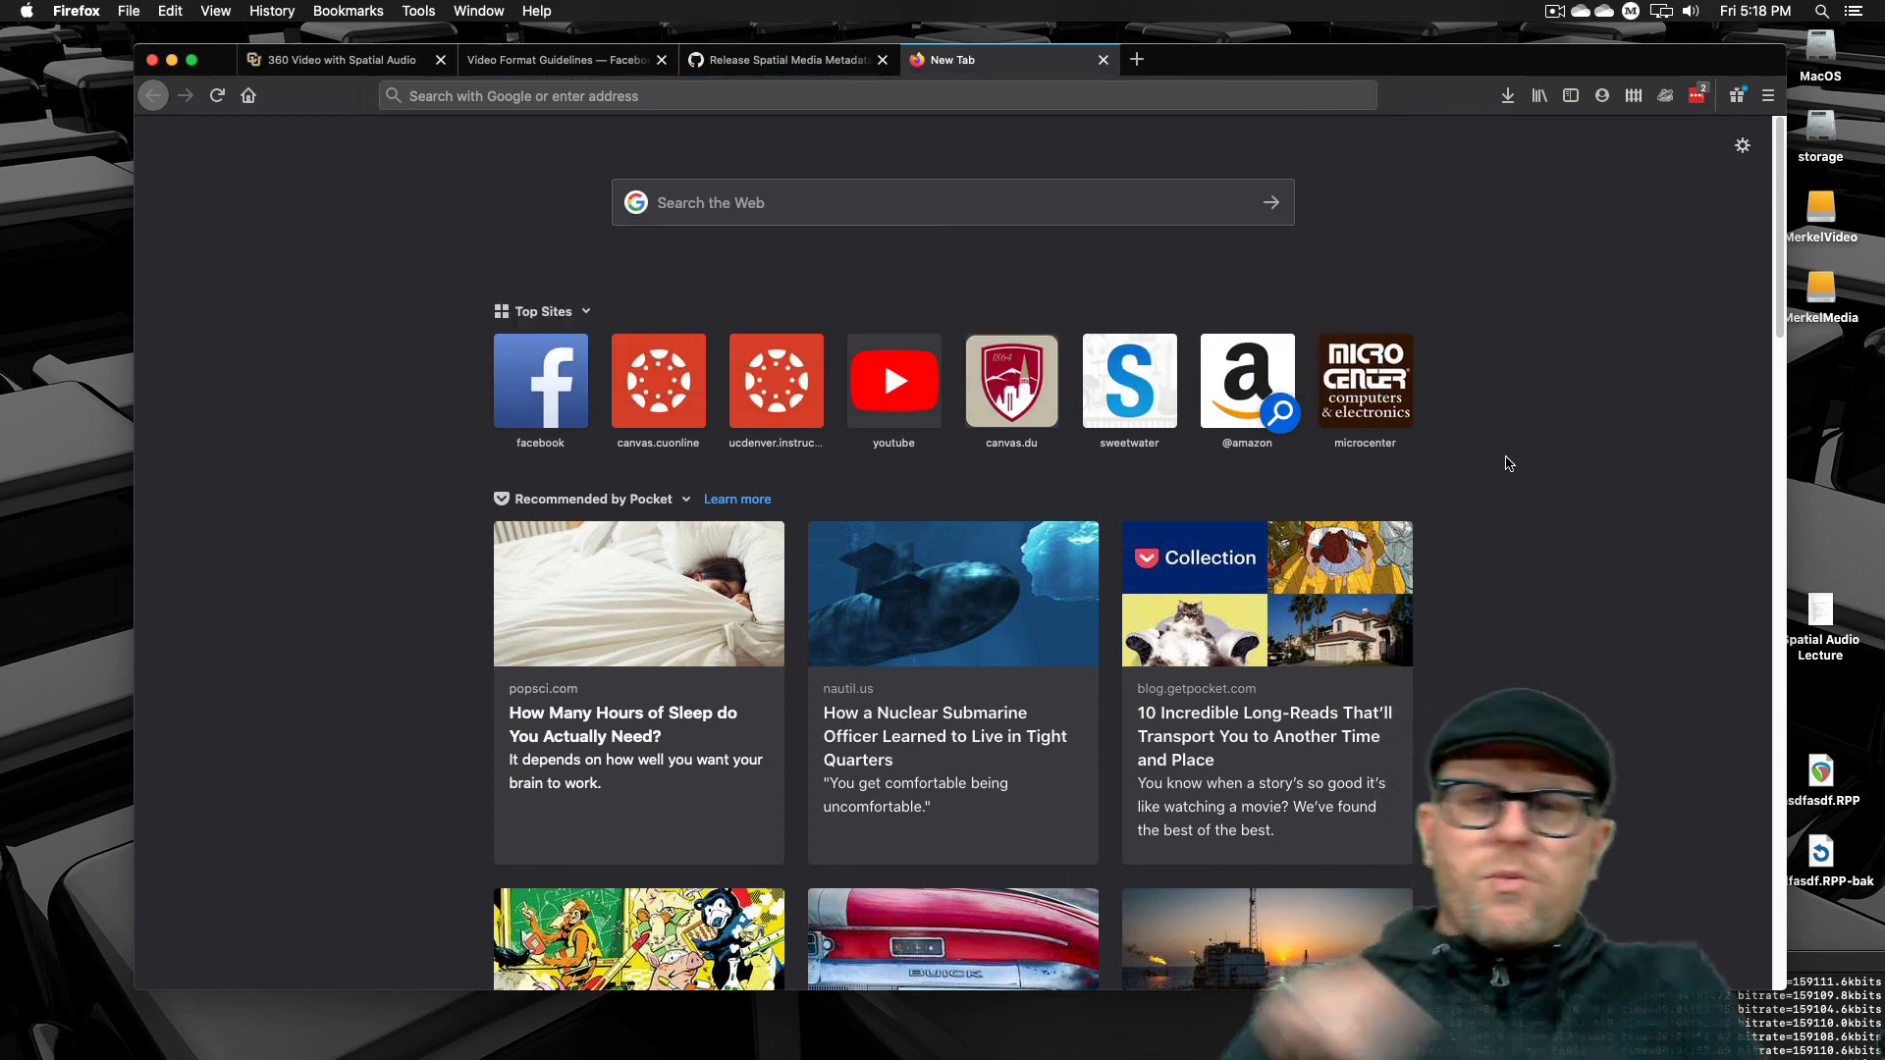